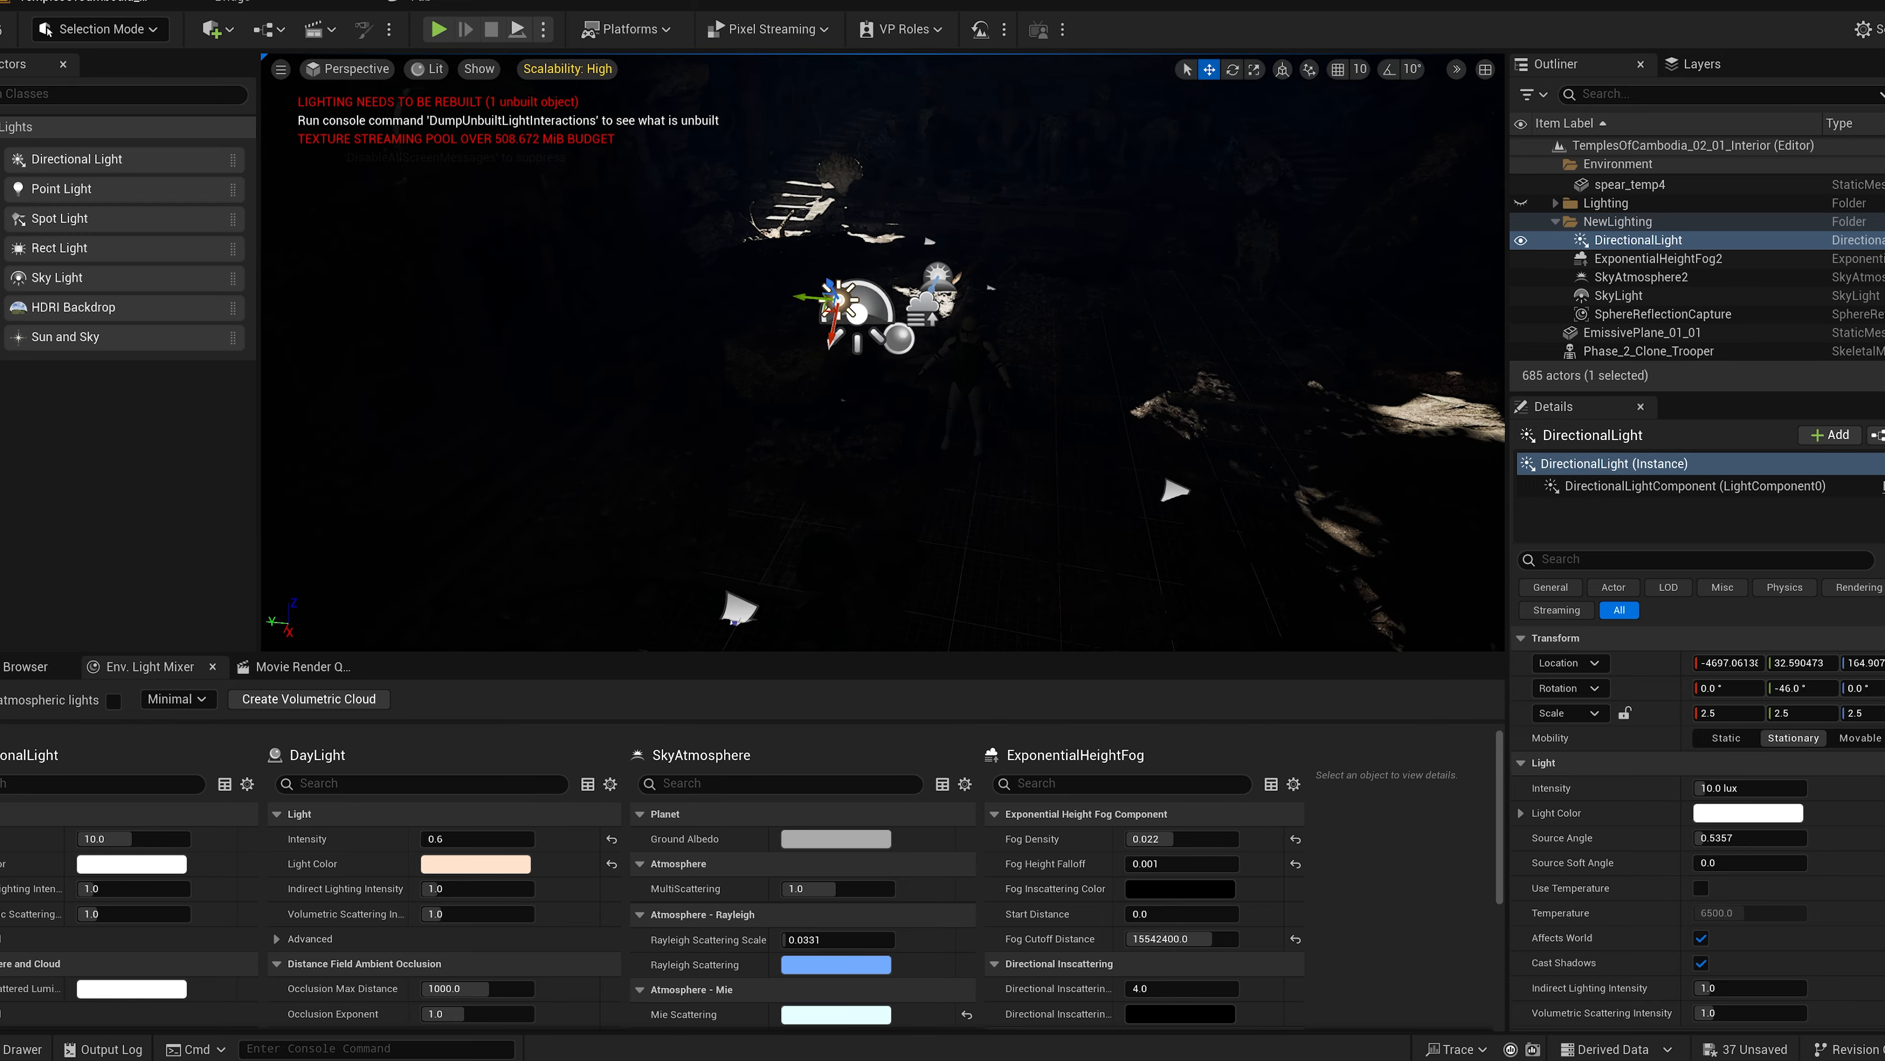
Step: Rotate the directional light to about -51.5°, -30.5°, 59.7° so it lights the rocks, the temple interior and the trooper
key("s")
key("w")
key("a")
right_click_drag(967, 394, 967, 395)
key("e")
left_click_drag(934, 450, 879, 482)
left_click_drag(883, 399, 842, 453)
right_click_drag(891, 468, 1198, 145)
mouse_move(816, 542)
right_mouse_down()
mouse_move(572, 726)
mouse_move(815, 542)
right_mouse_up()
right_click_drag(894, 449, 616, 684)
left_click_drag(972, 436, 953, 466)
right_click_drag(952, 465, 1065, 449)
right_click_drag(857, 330, 828, 382)
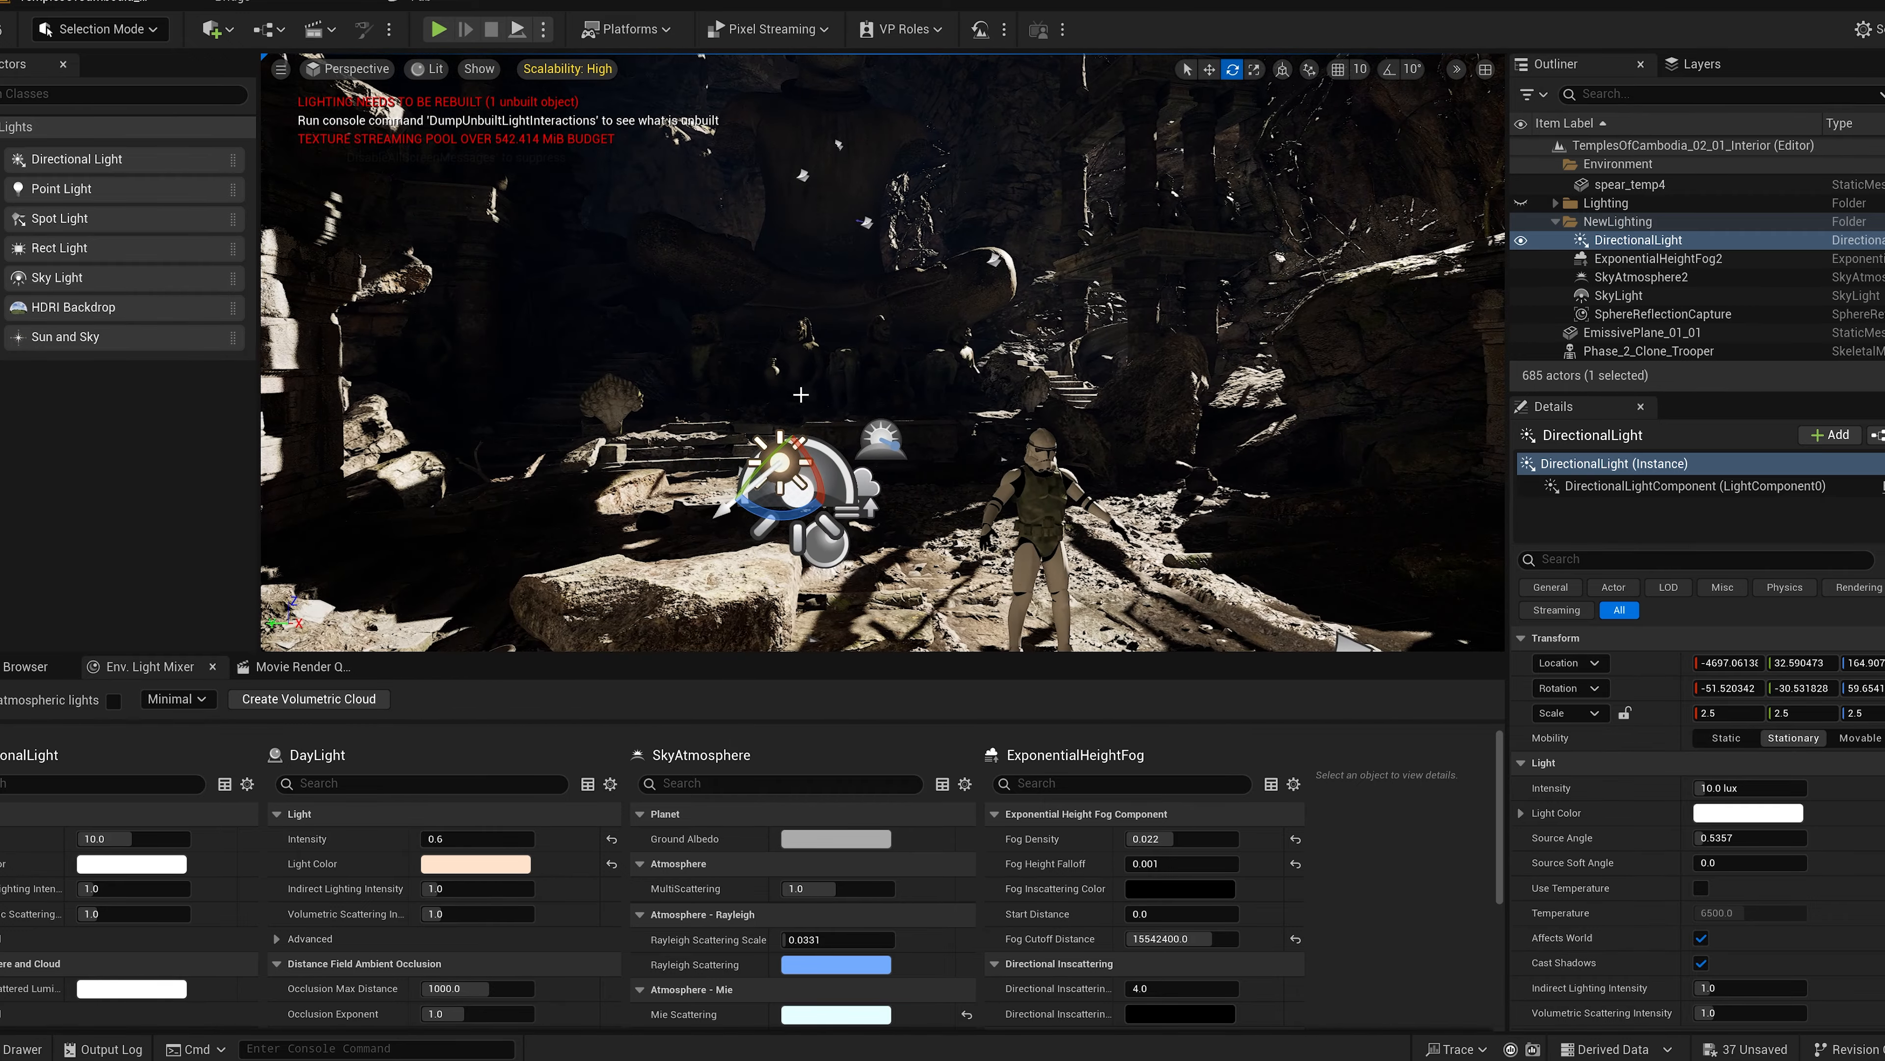
Step: Set the mobility of both the directional light and the sky light to Movable
left_click(870, 522)
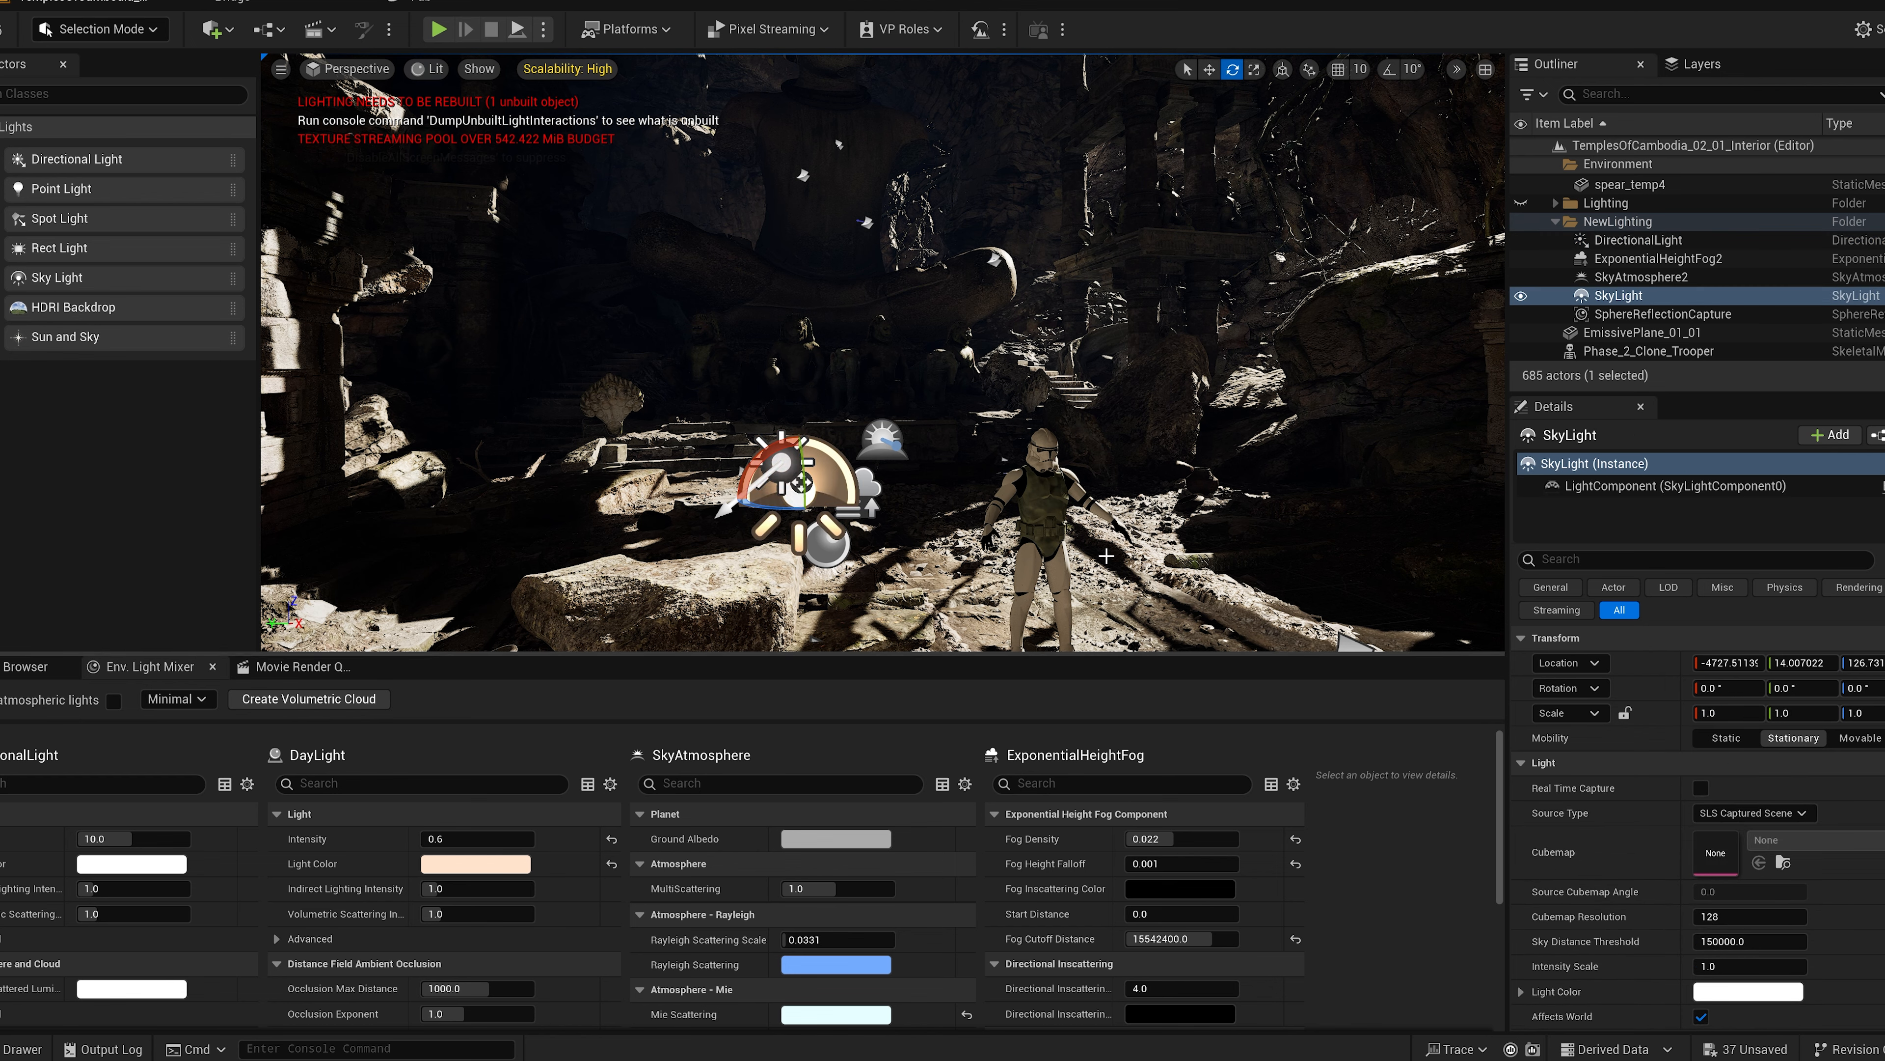
left_click(785, 480)
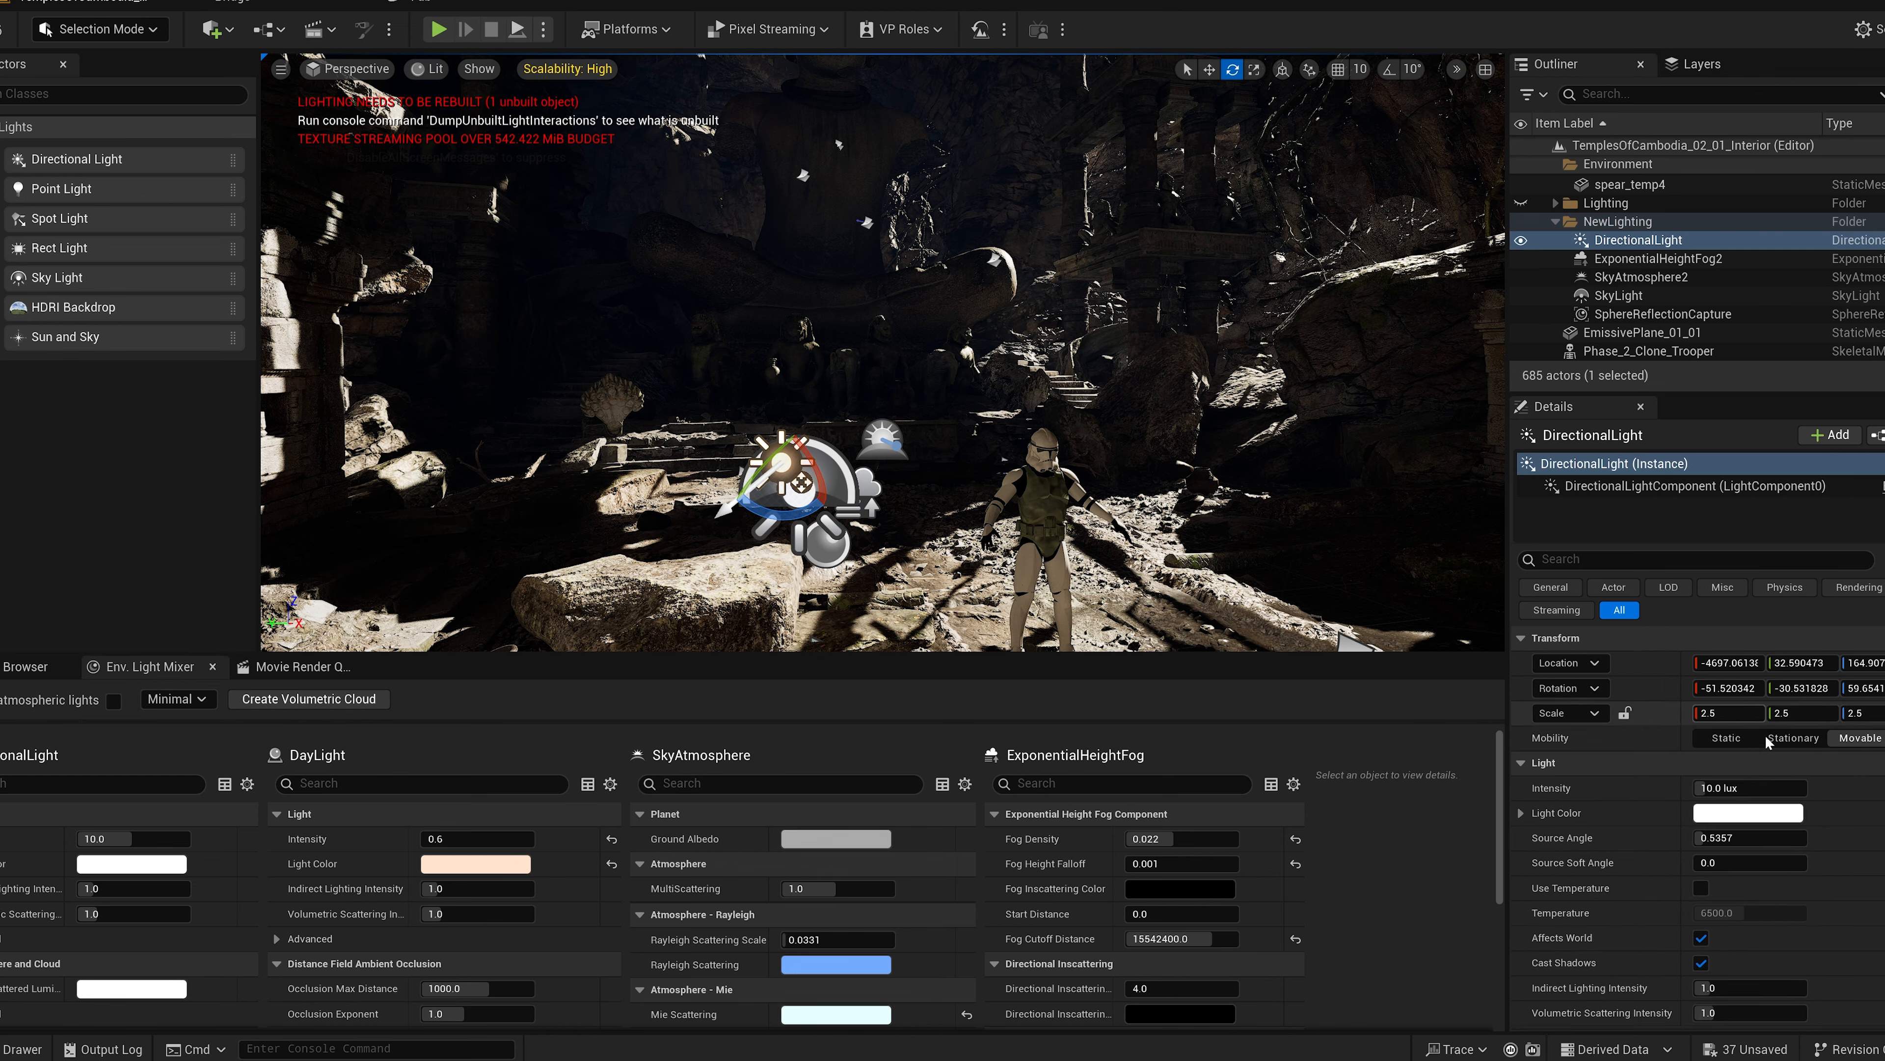
left_click(834, 496)
left_click(1856, 738)
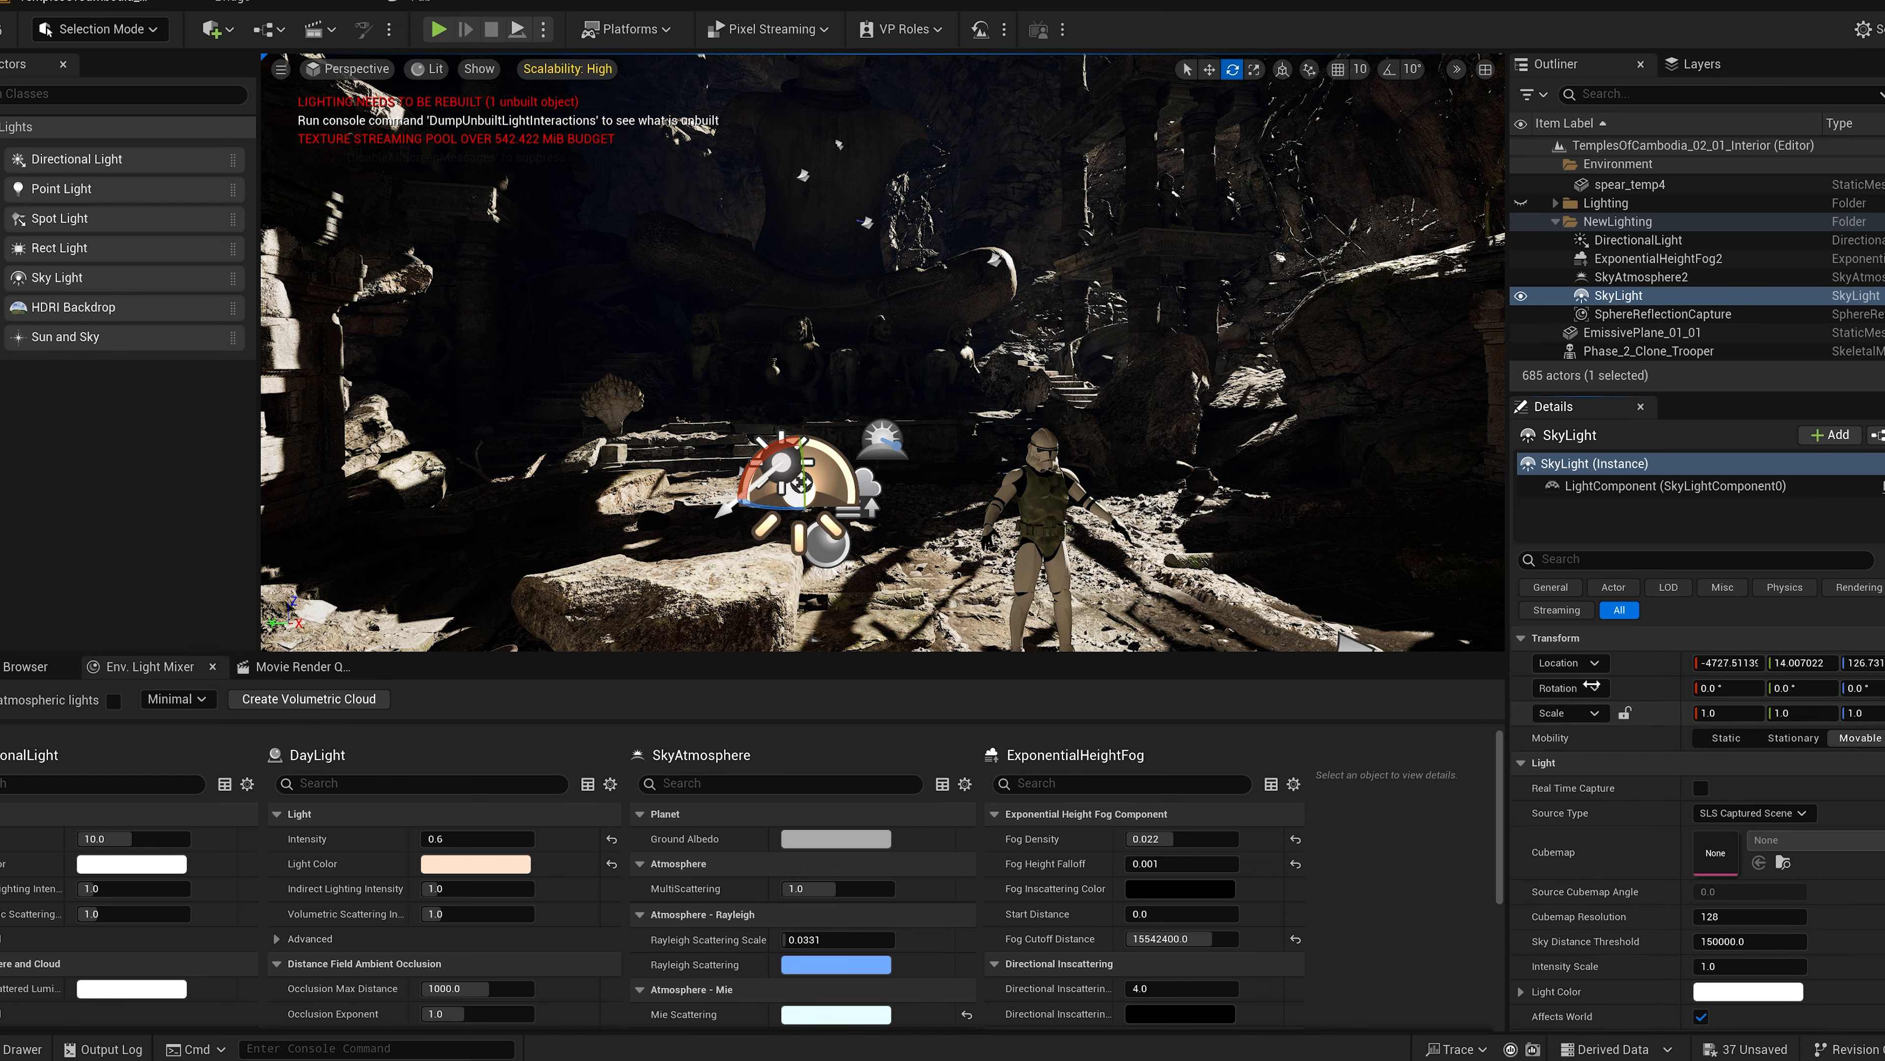
Step: Select the SkyAtmosphere2 actor to check its mobility setting
mouse_move(1321, 594)
right_mouse_down()
mouse_move(1203, 624)
mouse_move(1336, 609)
right_mouse_up()
key("w")
key("s")
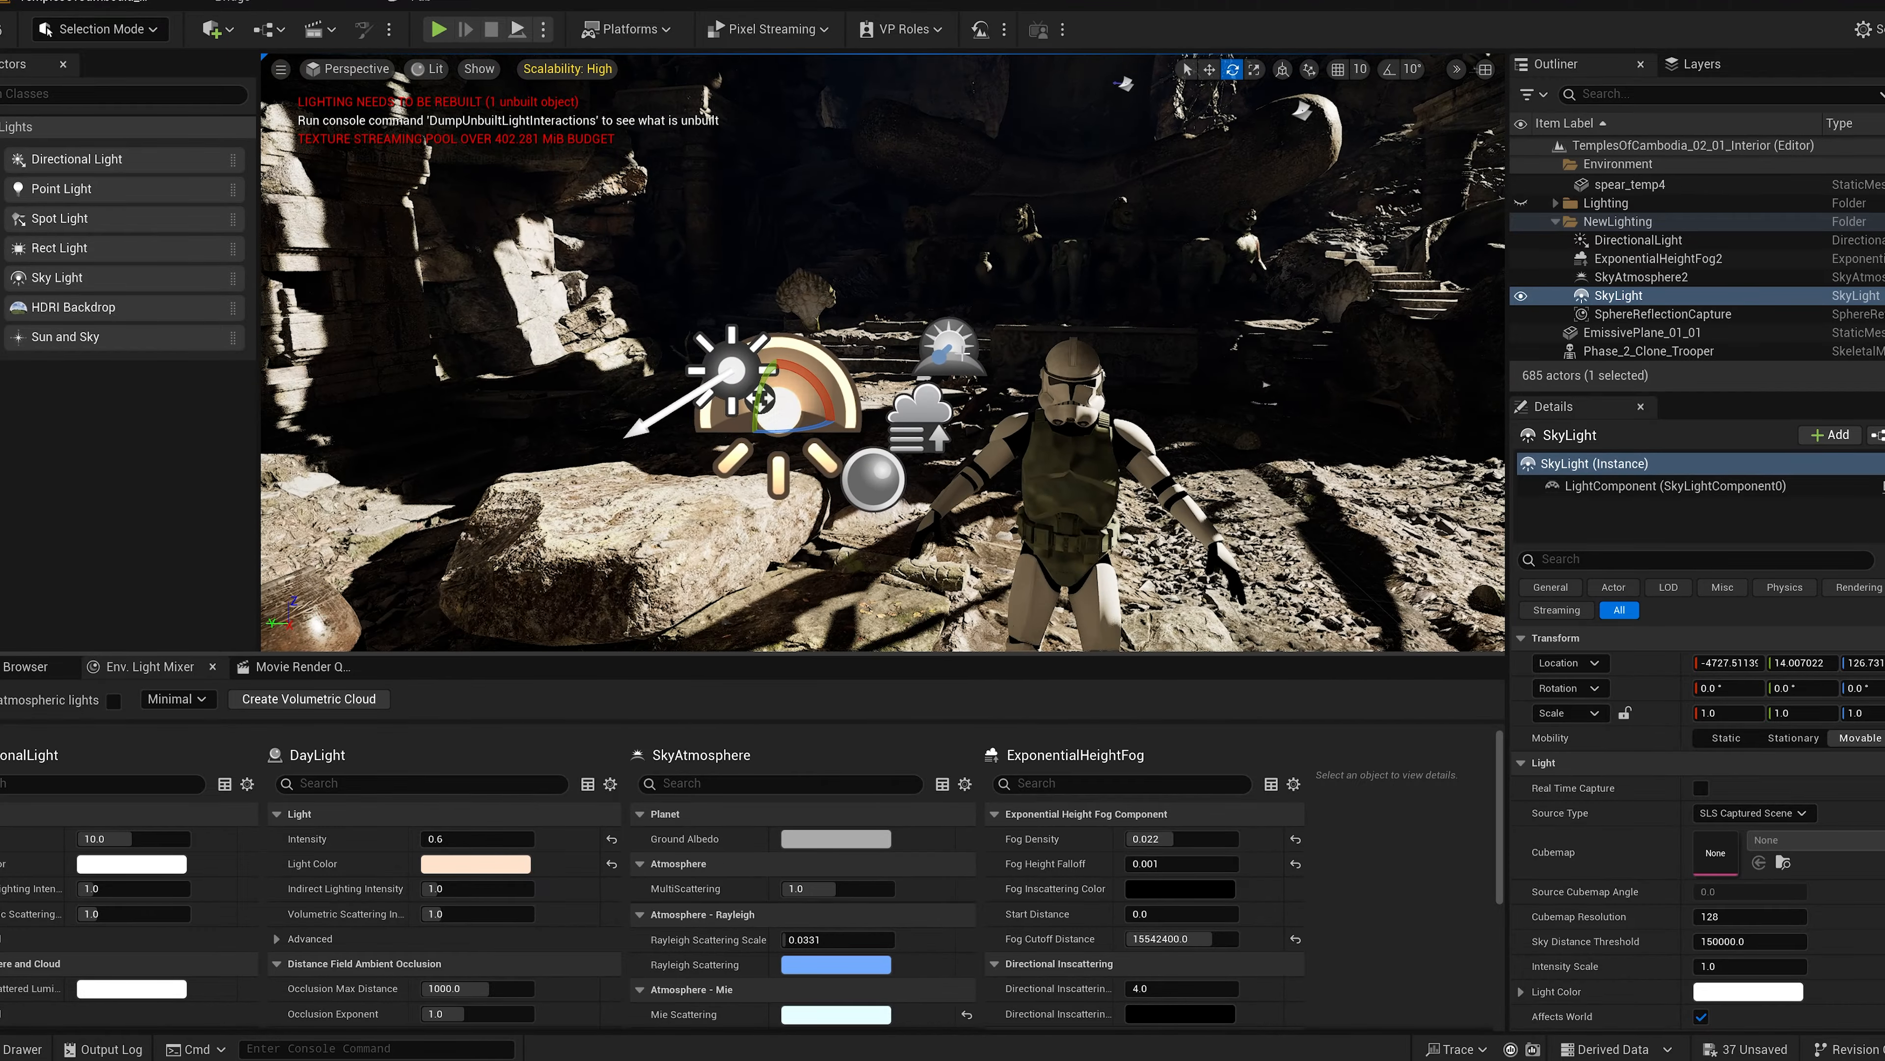
left_click(947, 347)
key("s")
right_click_drag(889, 464, 809, 425)
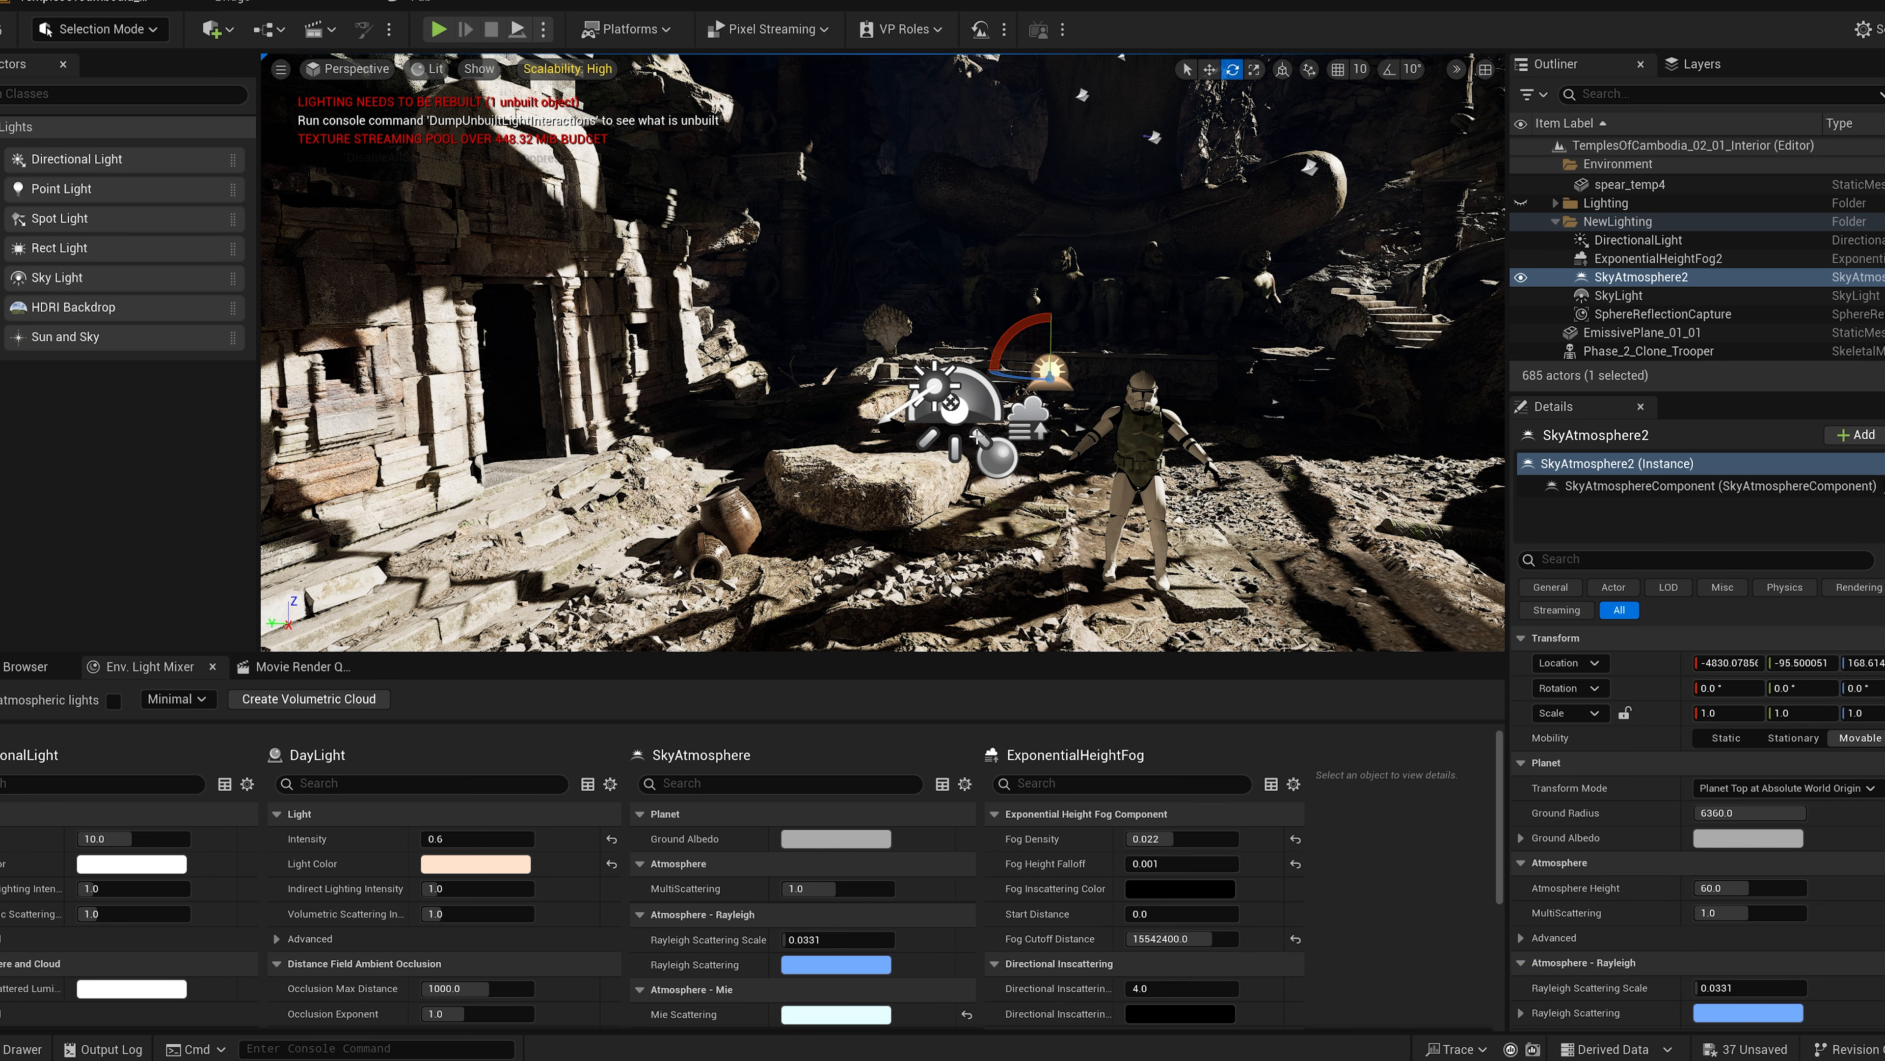
Step: Move the directional light up and away from the sky light, to about -4732, 101, 235
left_click(783, 404)
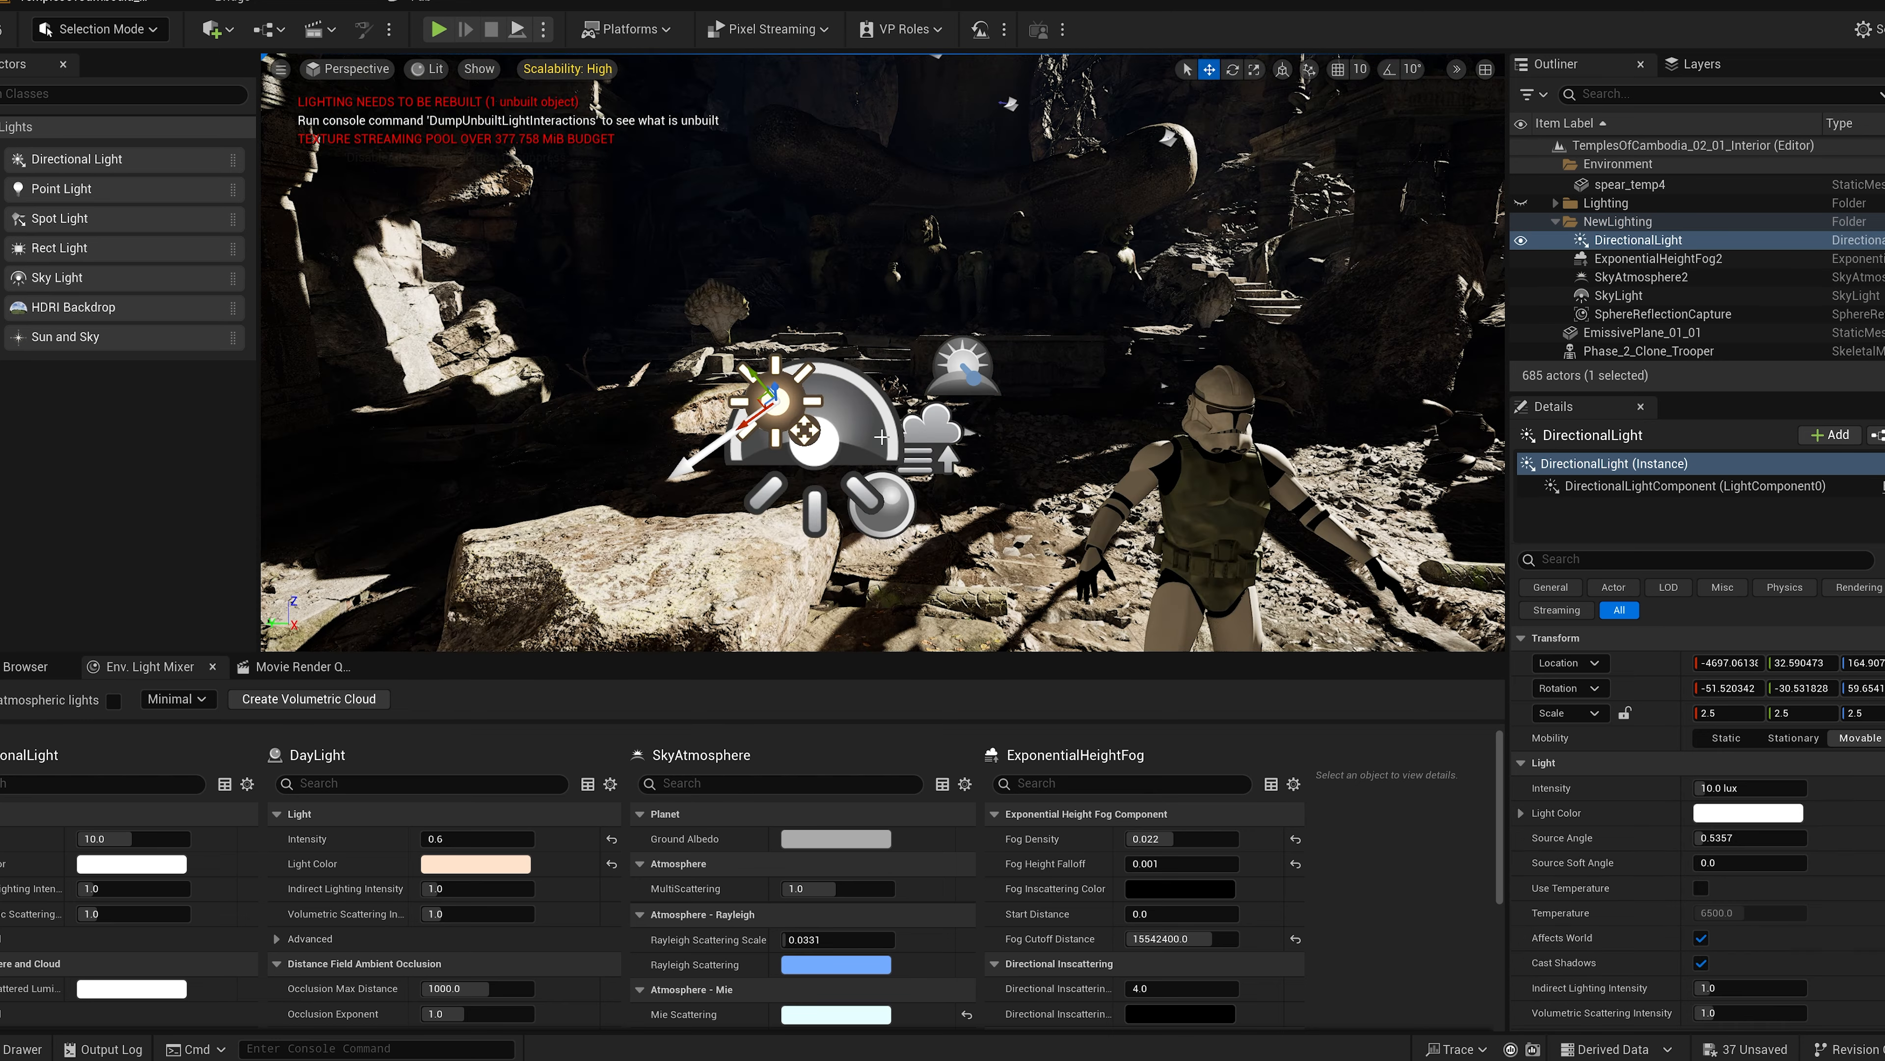
mouse_move(876, 418)
right_mouse_down()
mouse_move(862, 423)
mouse_move(876, 418)
right_mouse_up()
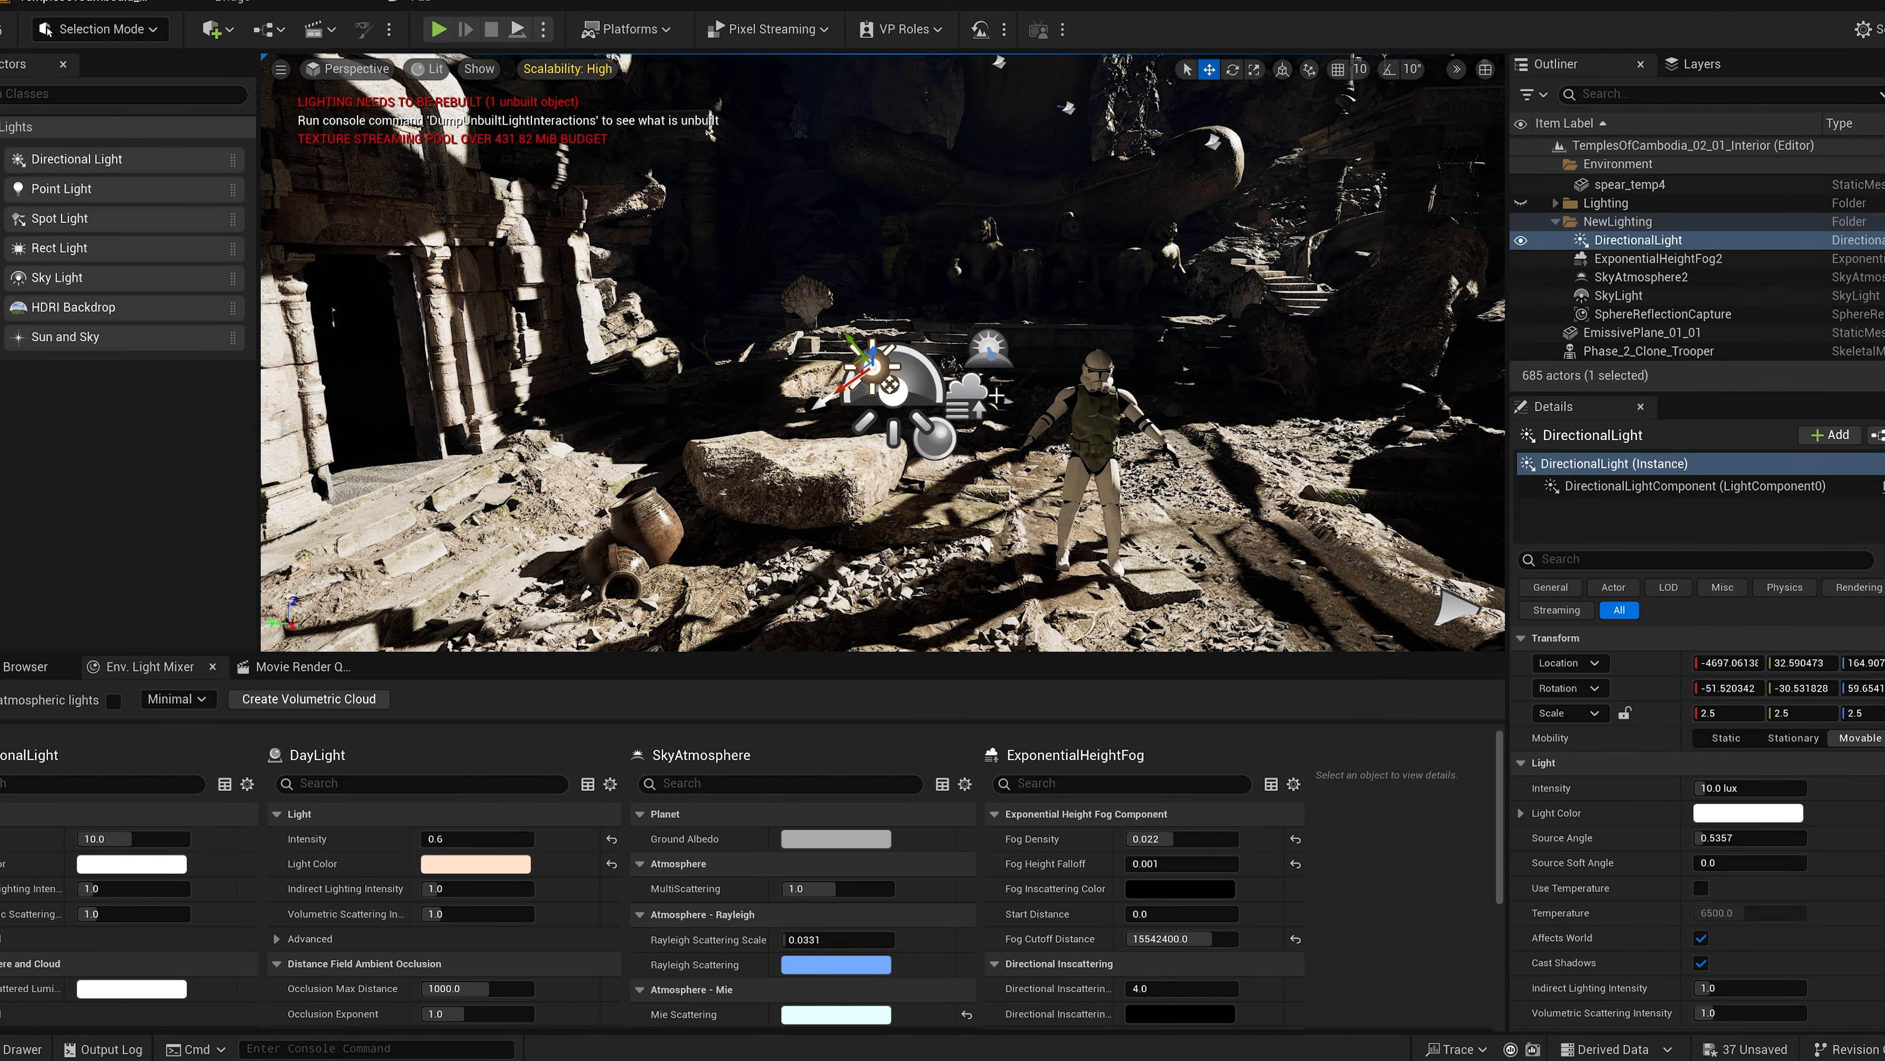
key("e")
left_click_drag(856, 358, 801, 269)
key("w")
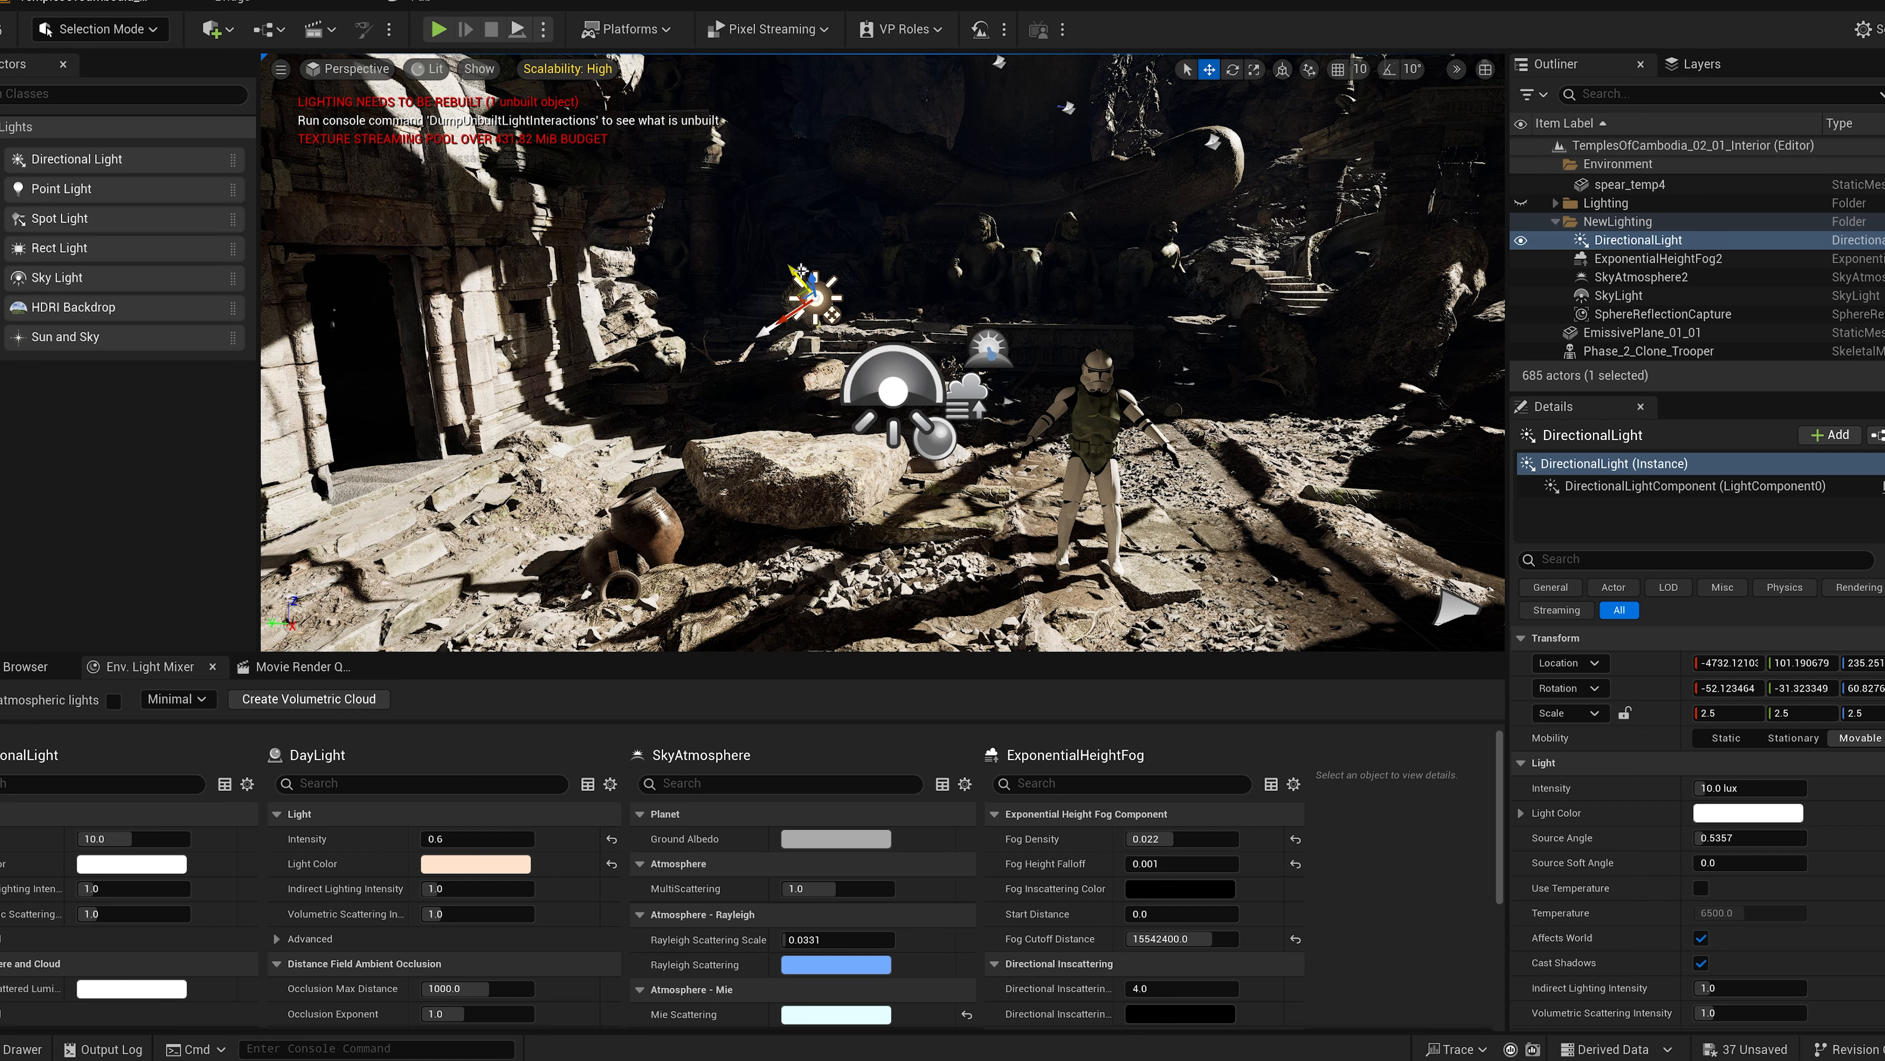
Step: Enable Real Time Capture on the sky light, with a Cubemap Resolution of 512 and a Sky Distance Threshold of 1
left_click(894, 383)
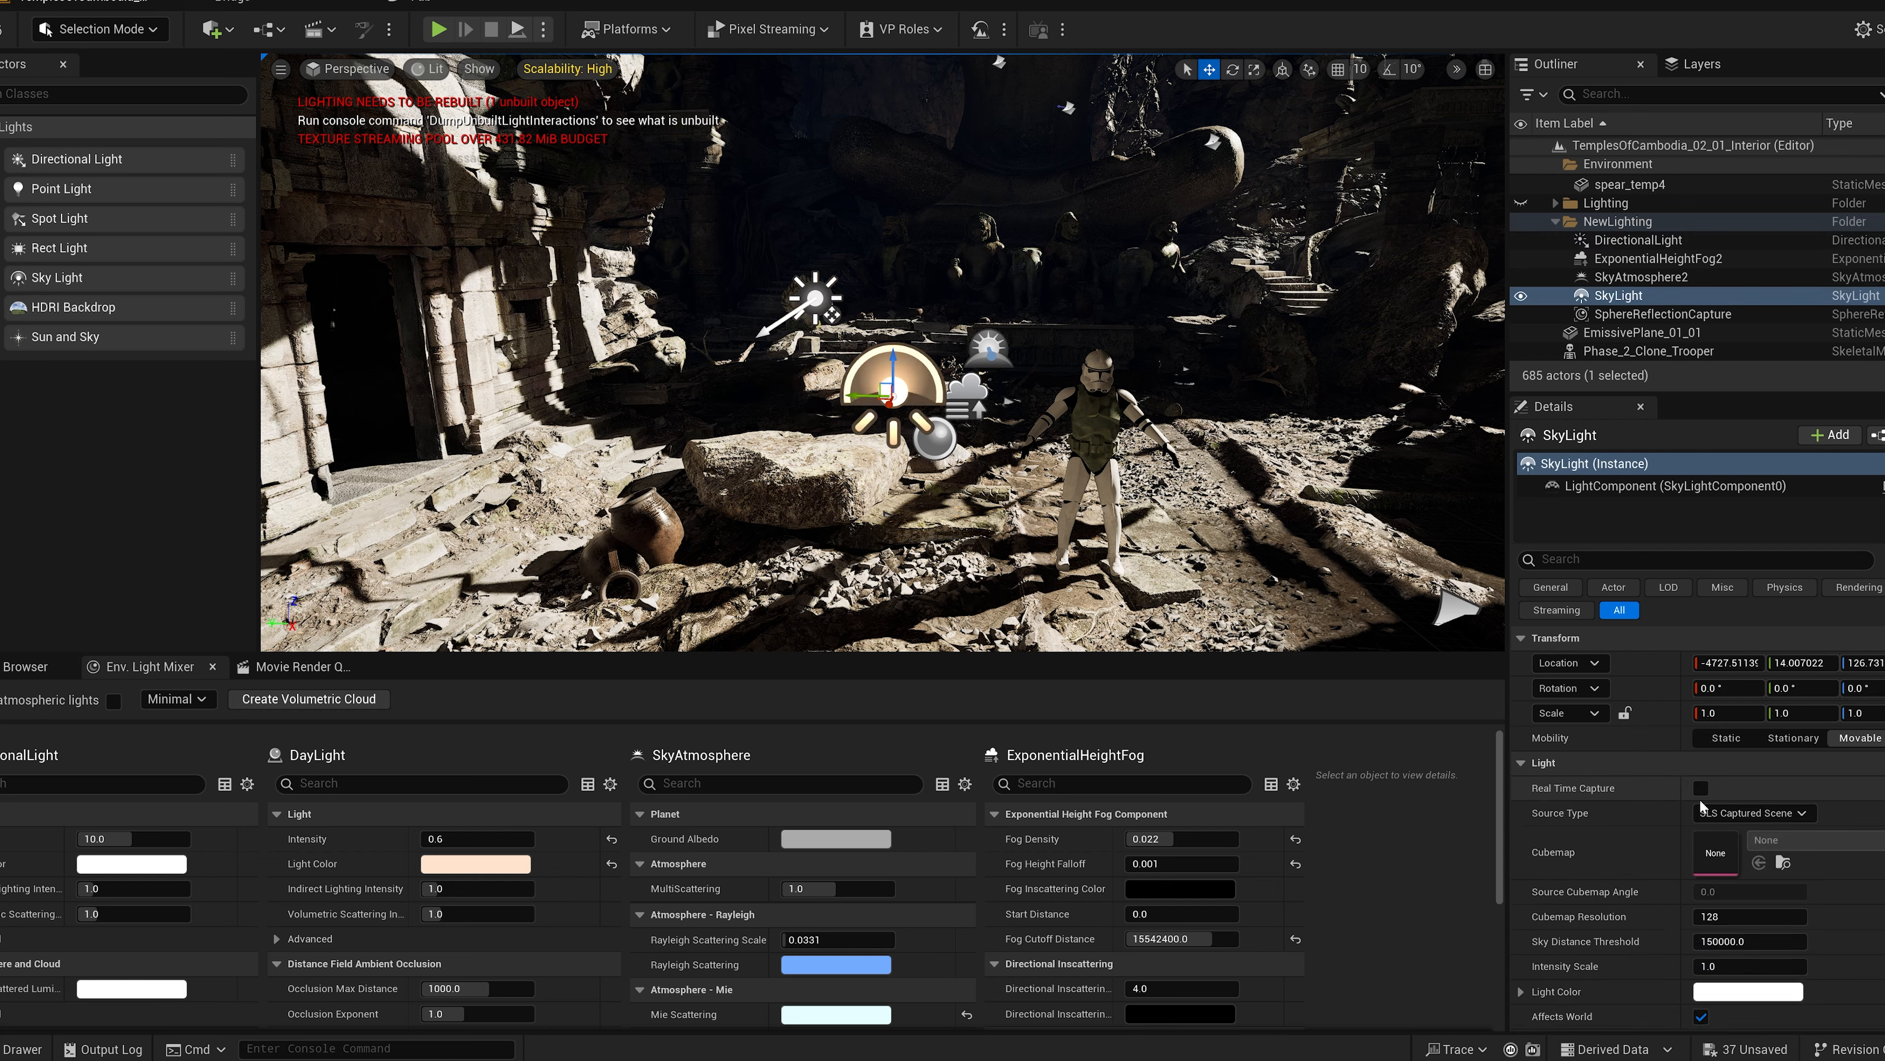
left_click(1752, 915)
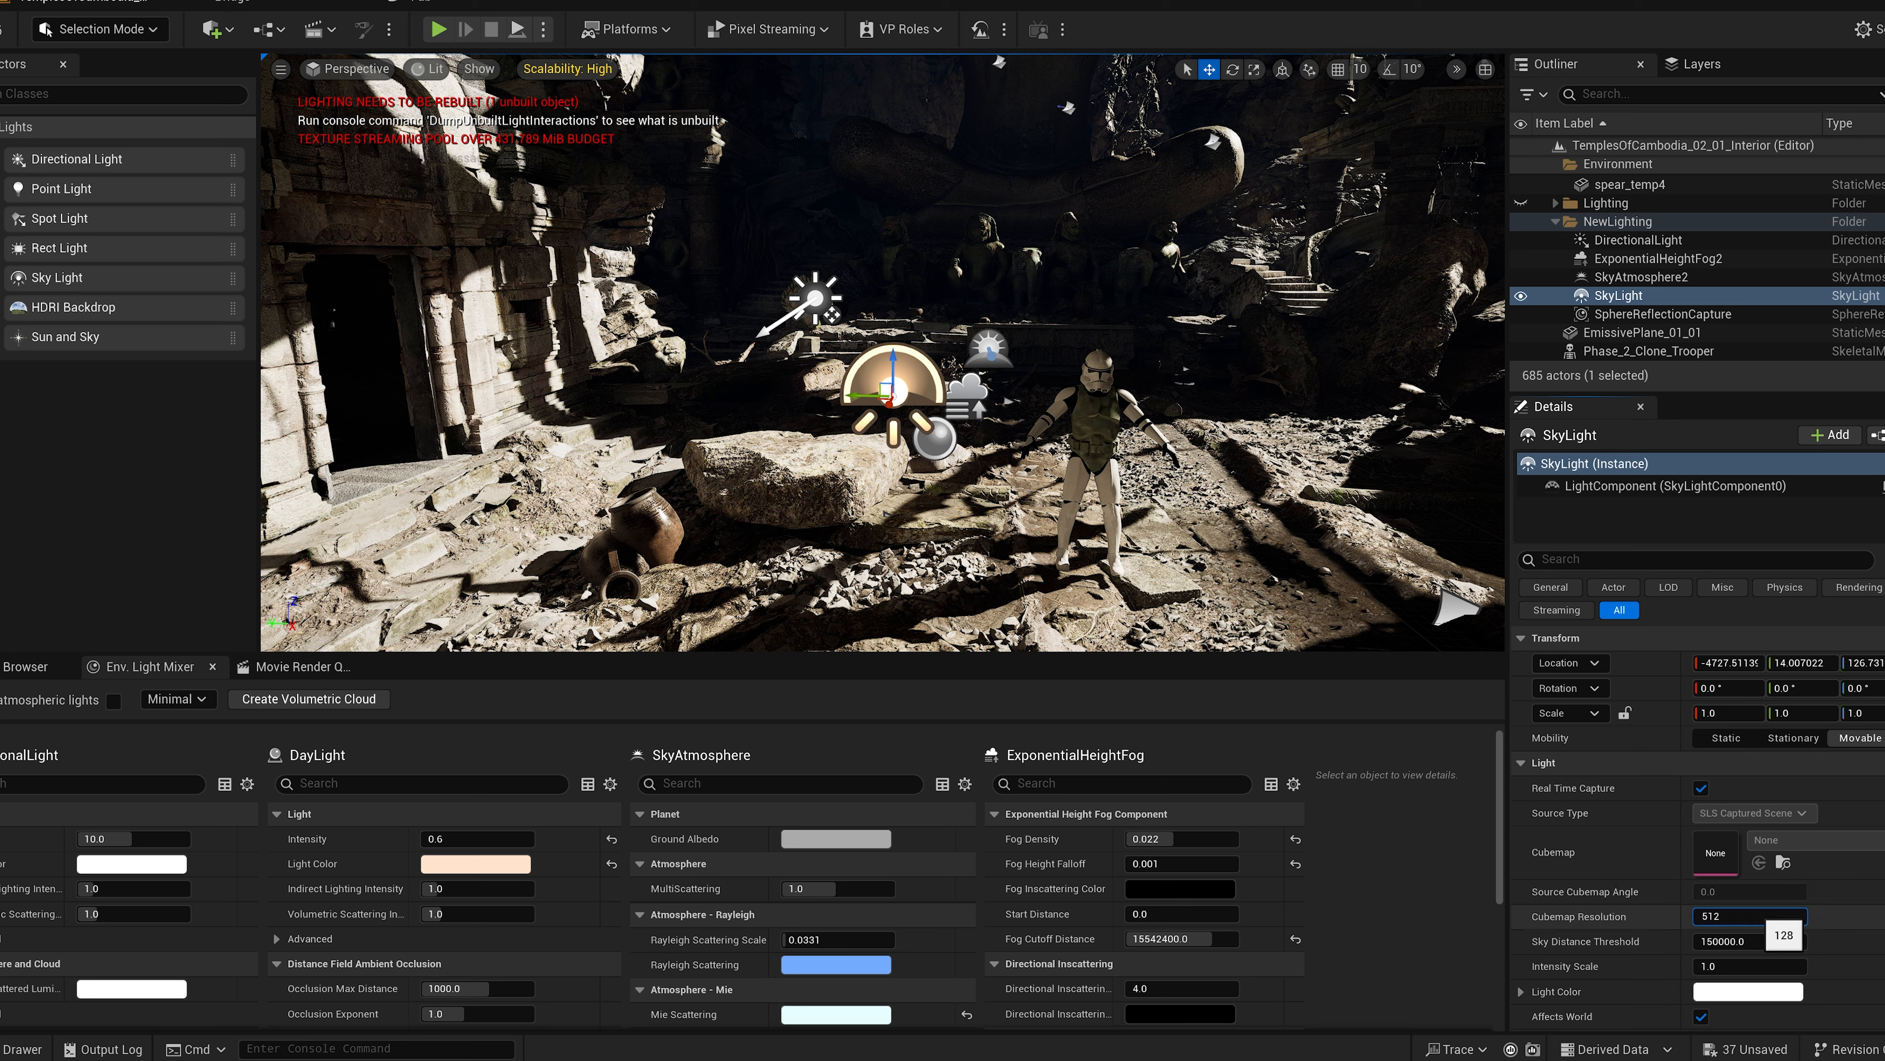
left_click(1737, 940)
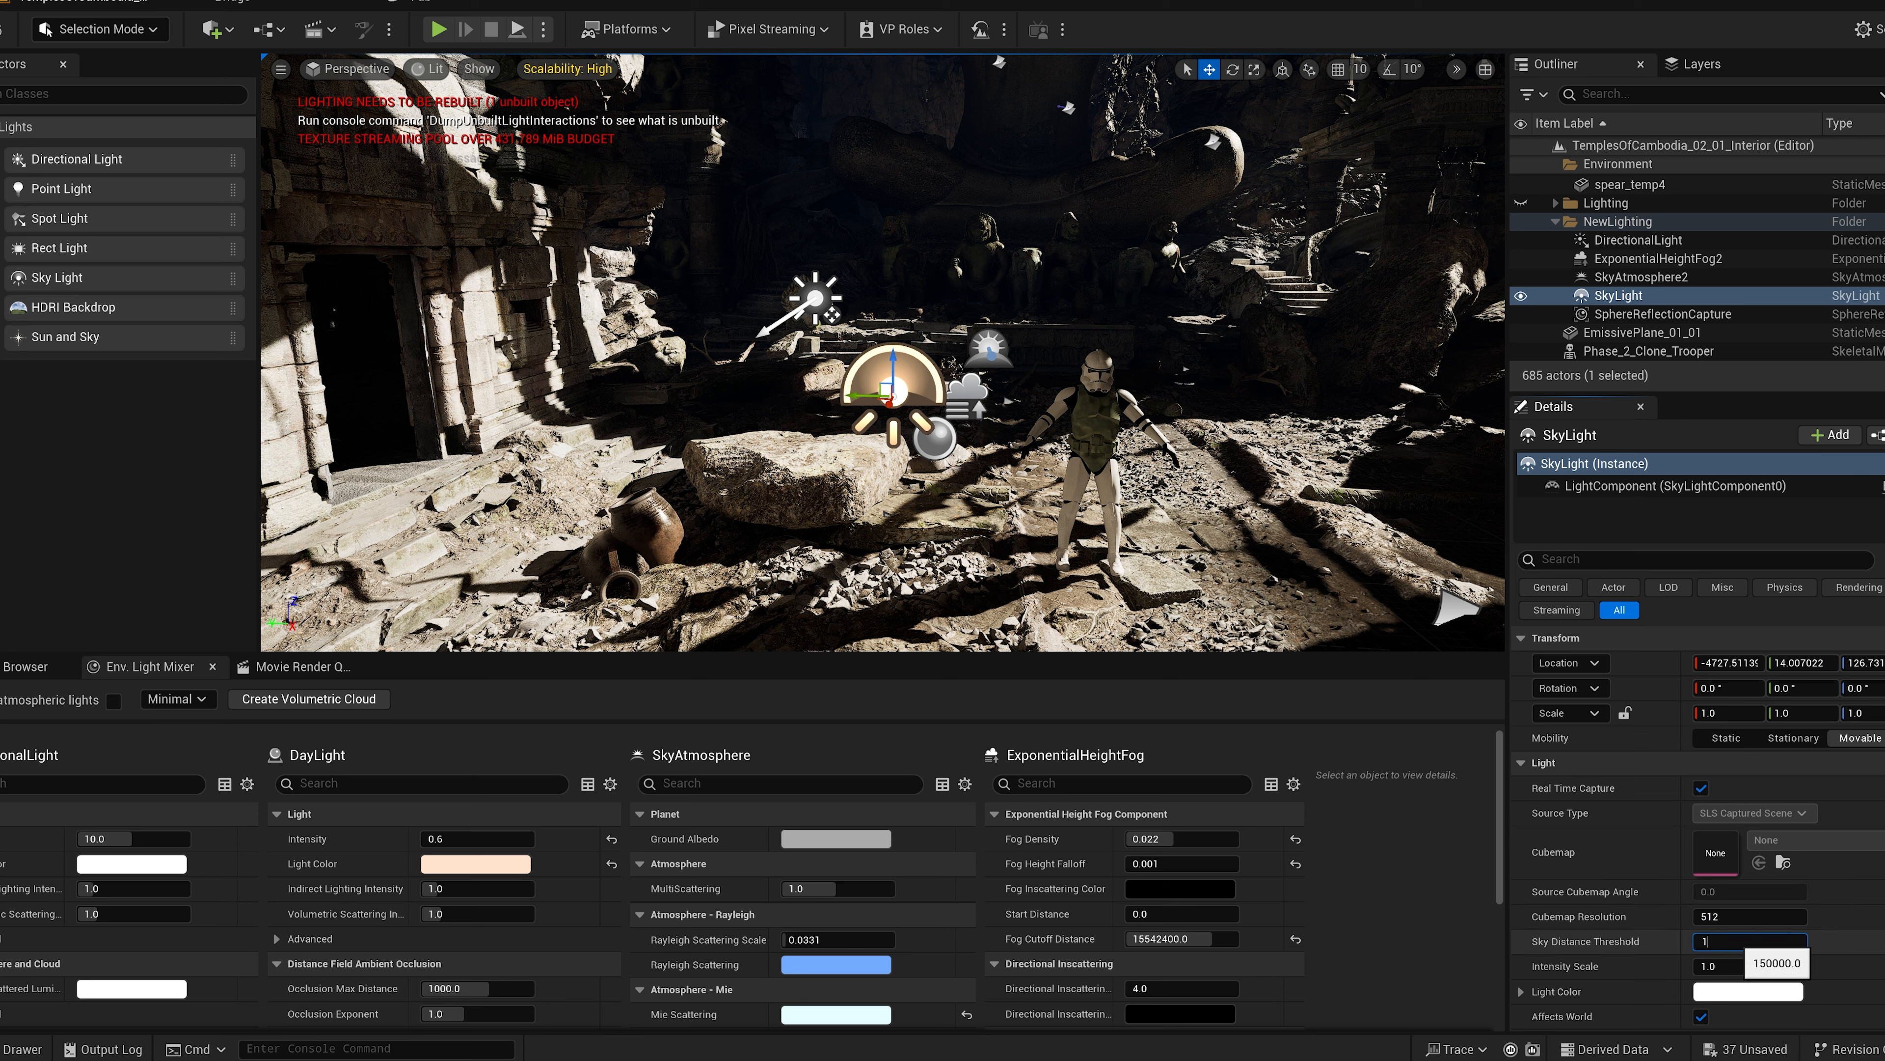
type("1")
key("Return")
scroll(1653, 912, "down", 2)
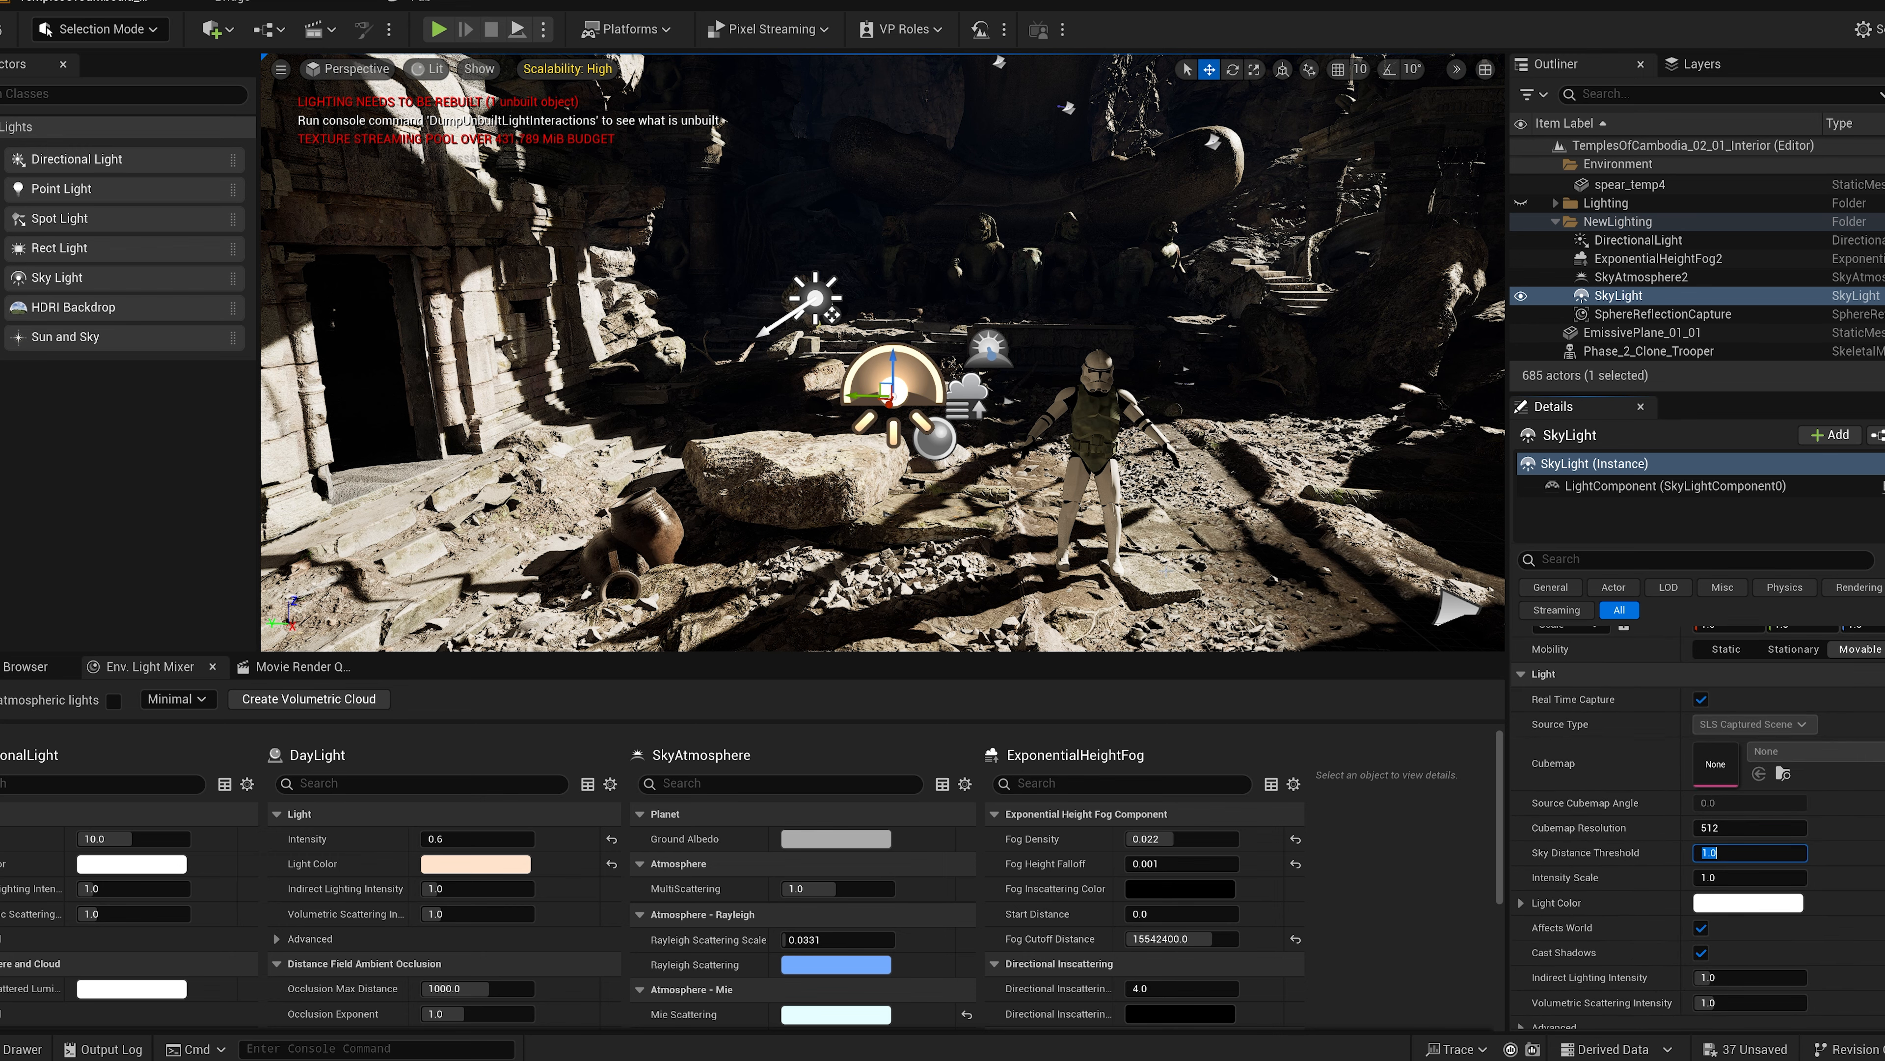
Step: Set the sky light's Intensity Scale to 10
key("w")
right_click_drag(642, 360, 674, 355)
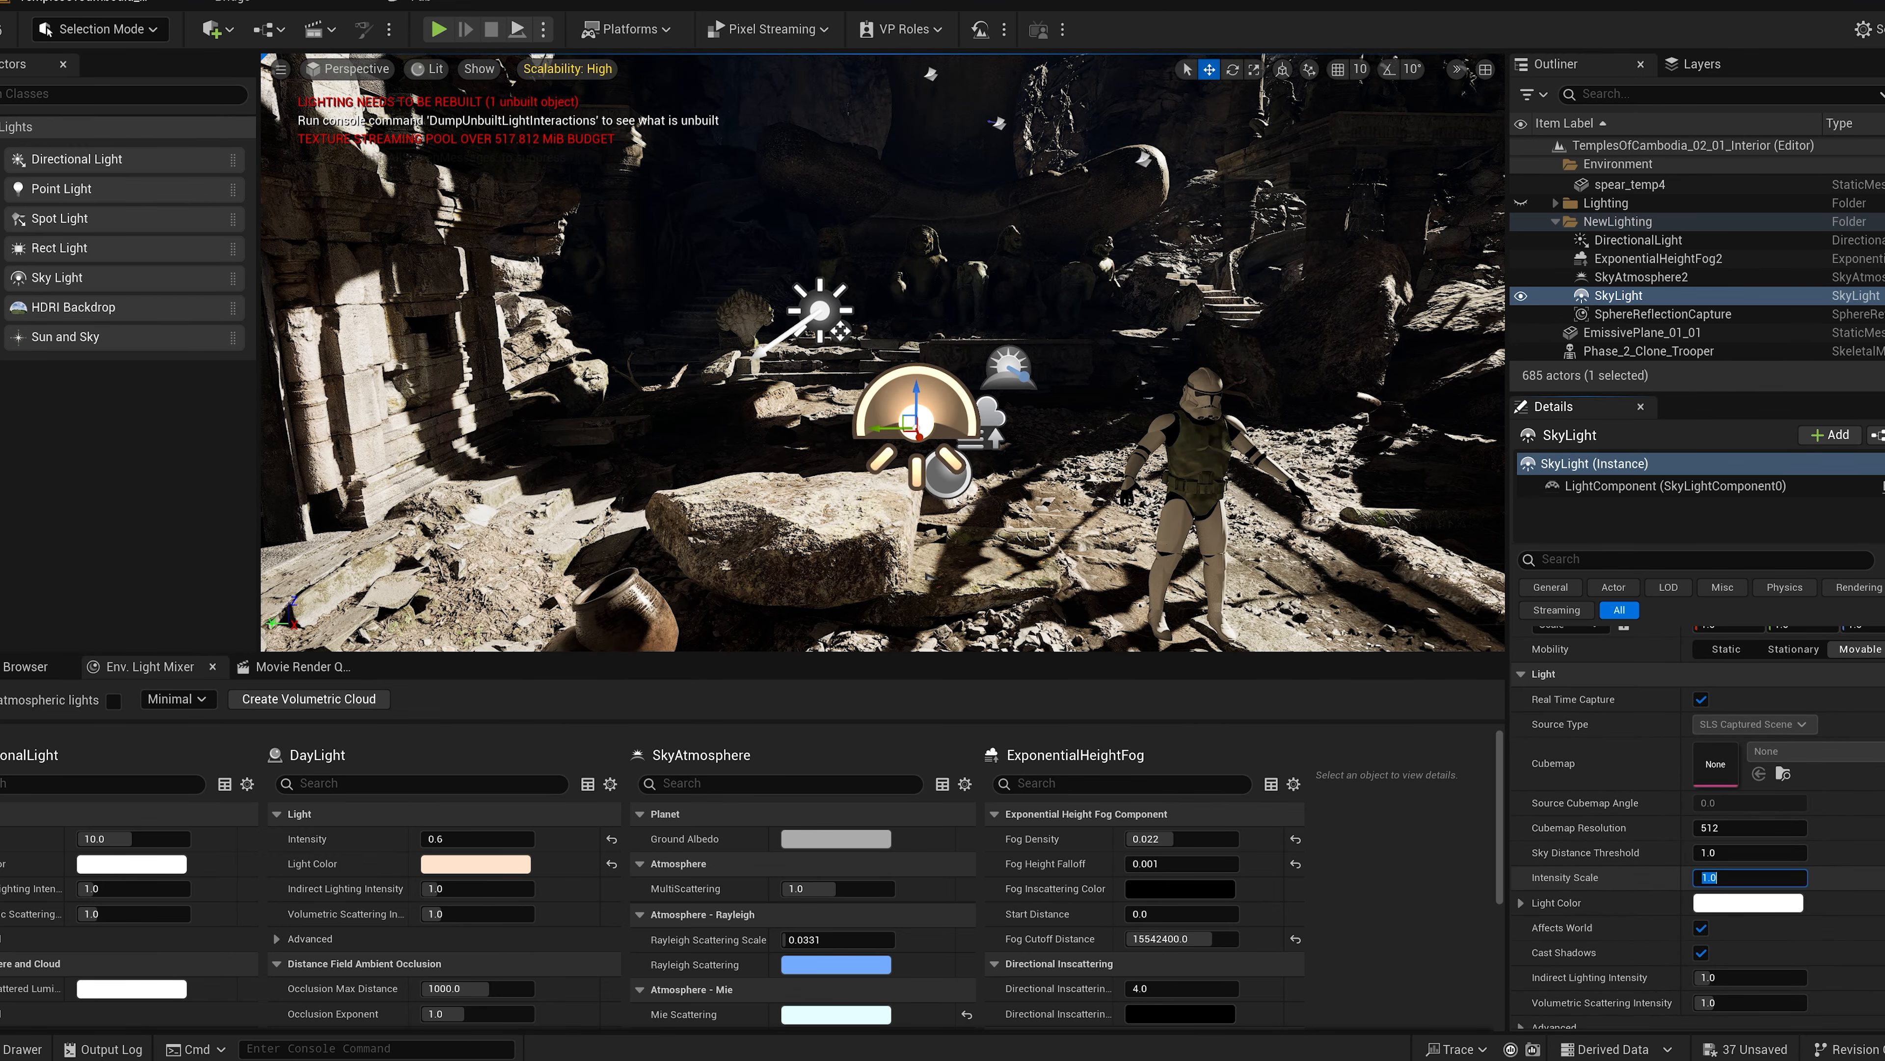
type("10")
key("Return")
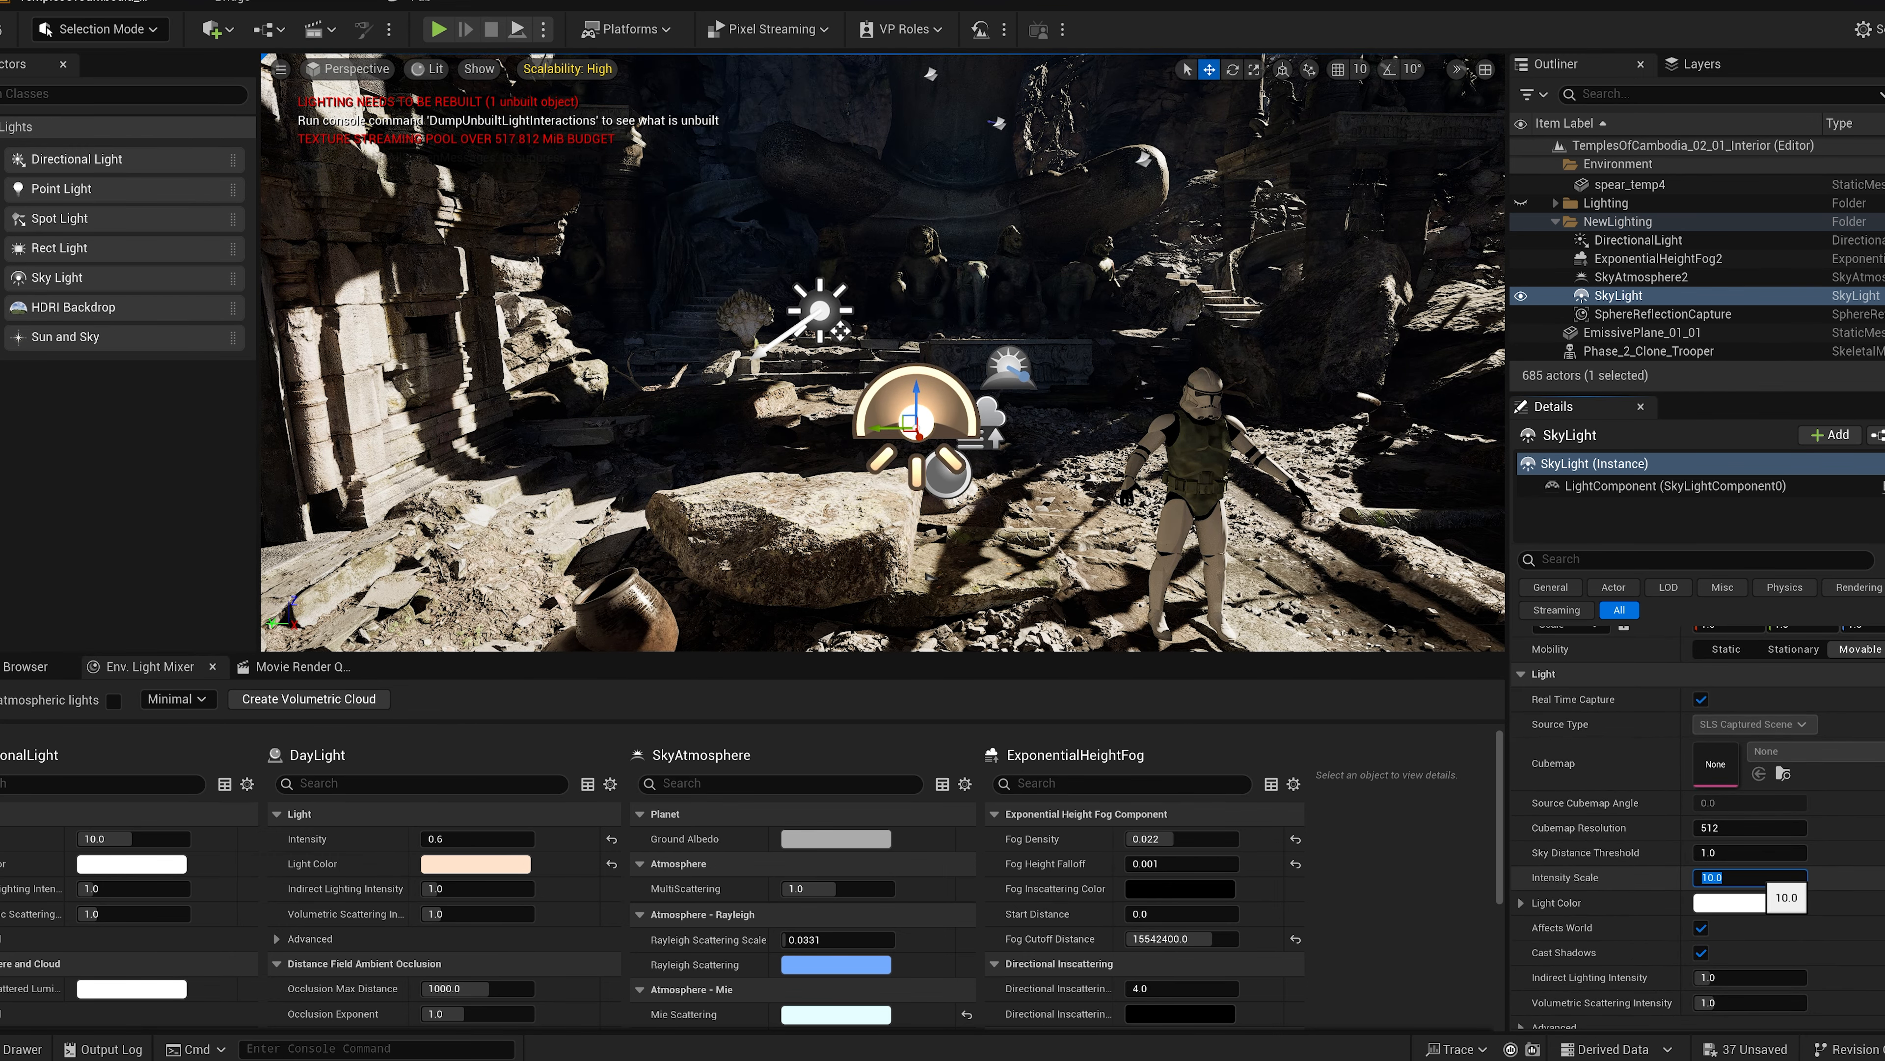
Step: Compare the temple scene with the sky light's Affects World option turned off and back on
key("s")
right_click_drag(1133, 485, 1028, 469)
key("d")
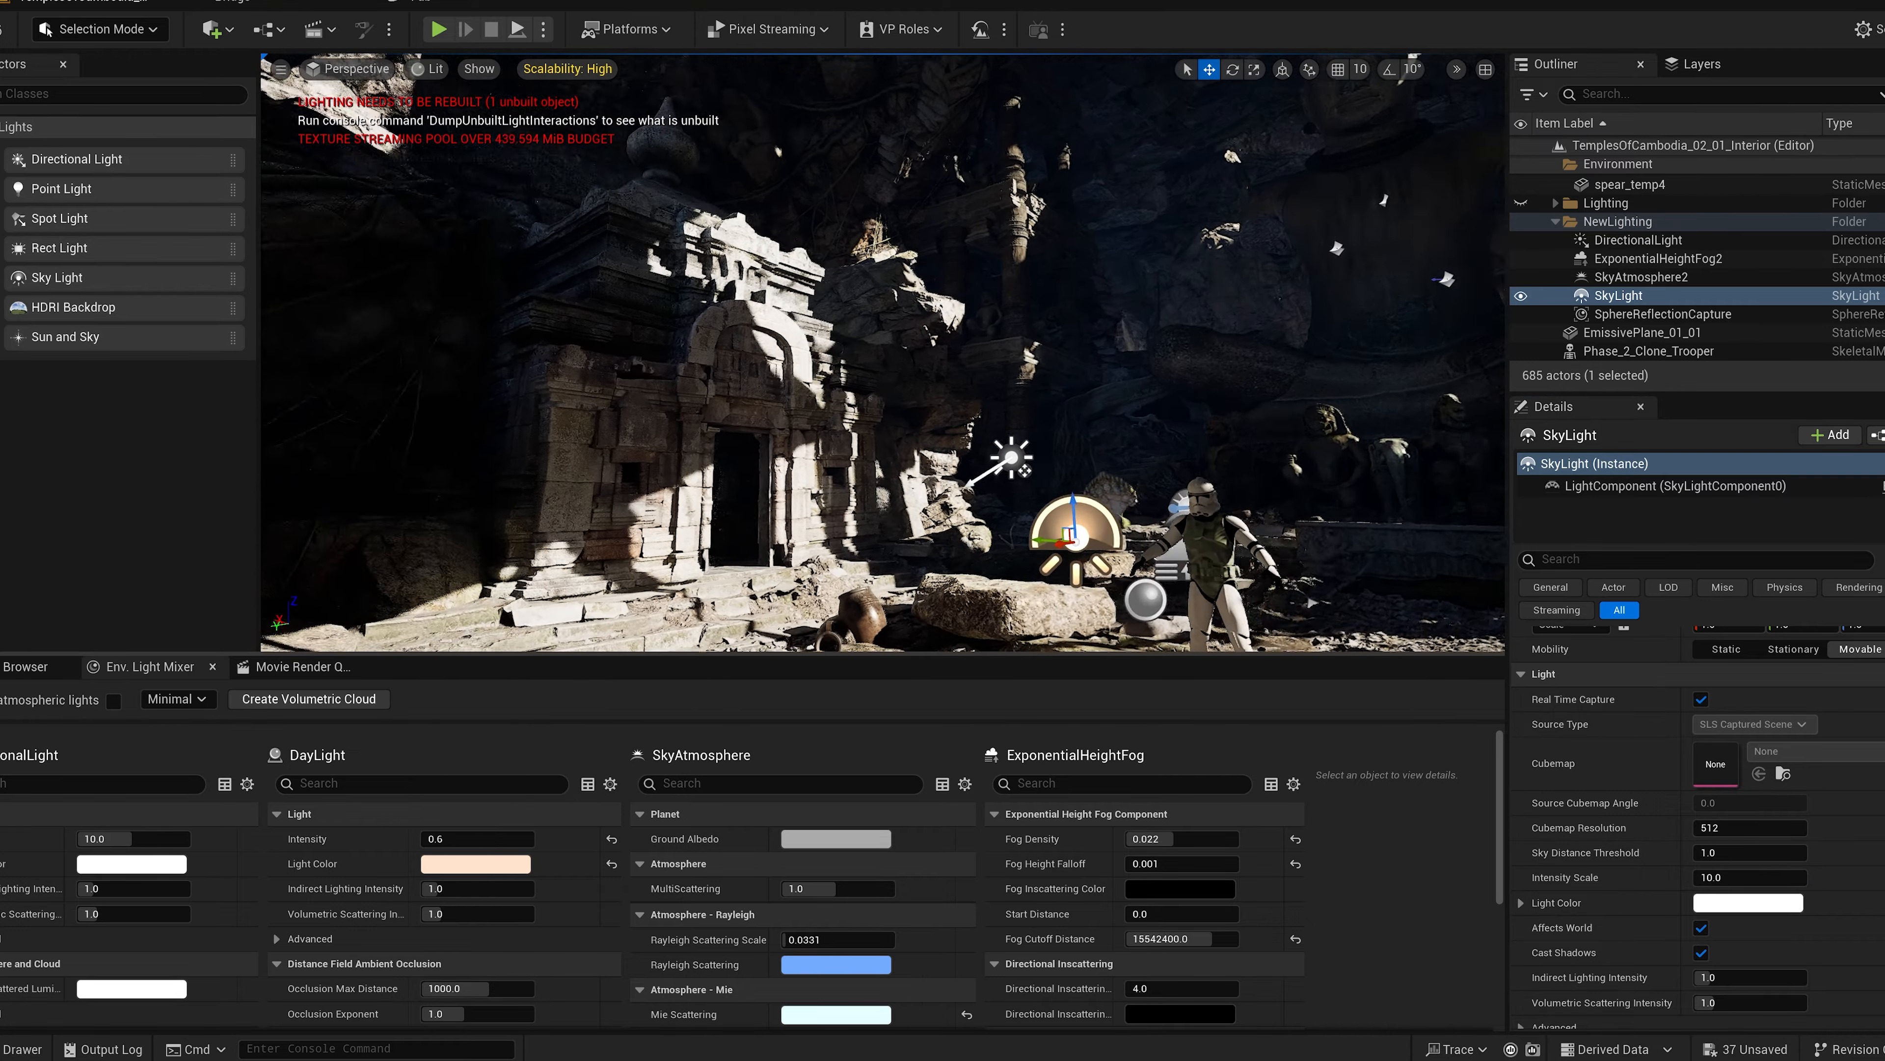
key("w")
mouse_move(904, 441)
right_mouse_down()
mouse_move(884, 438)
mouse_move(940, 452)
right_mouse_up()
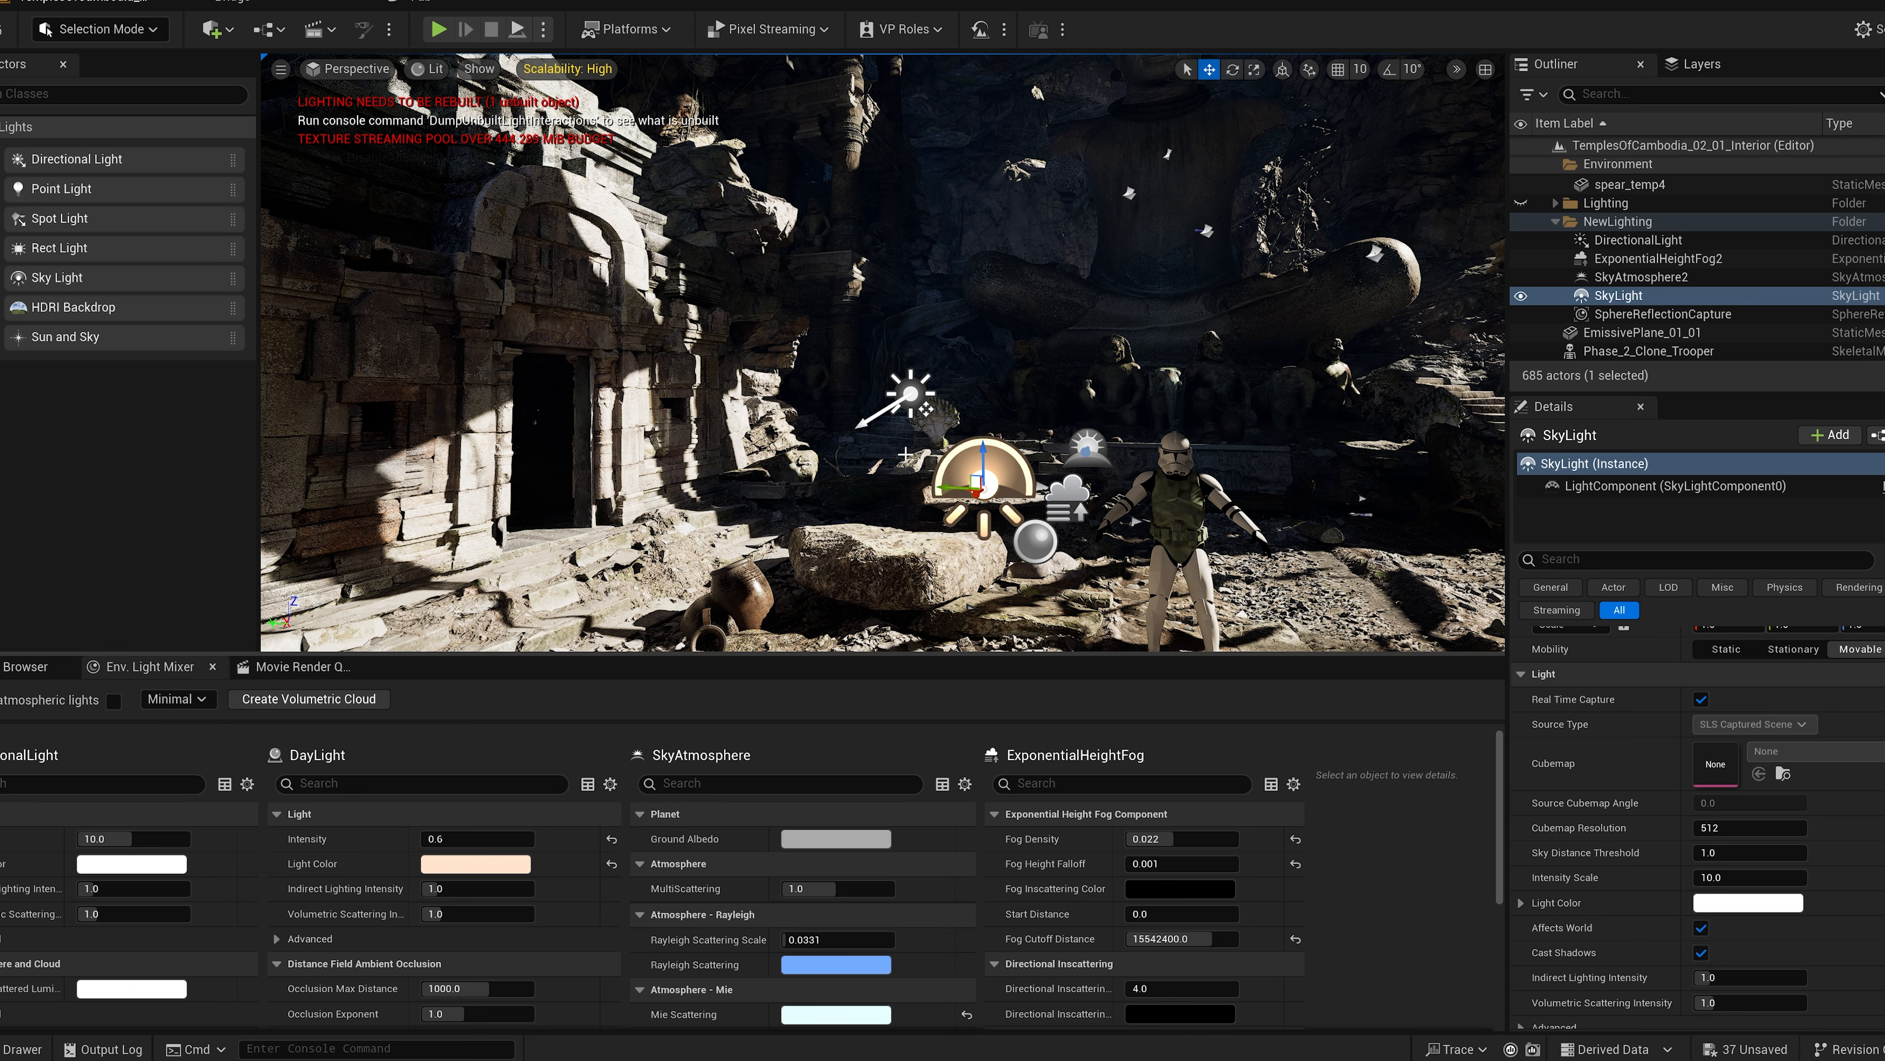
right_click_drag(914, 409, 954, 402)
key("w")
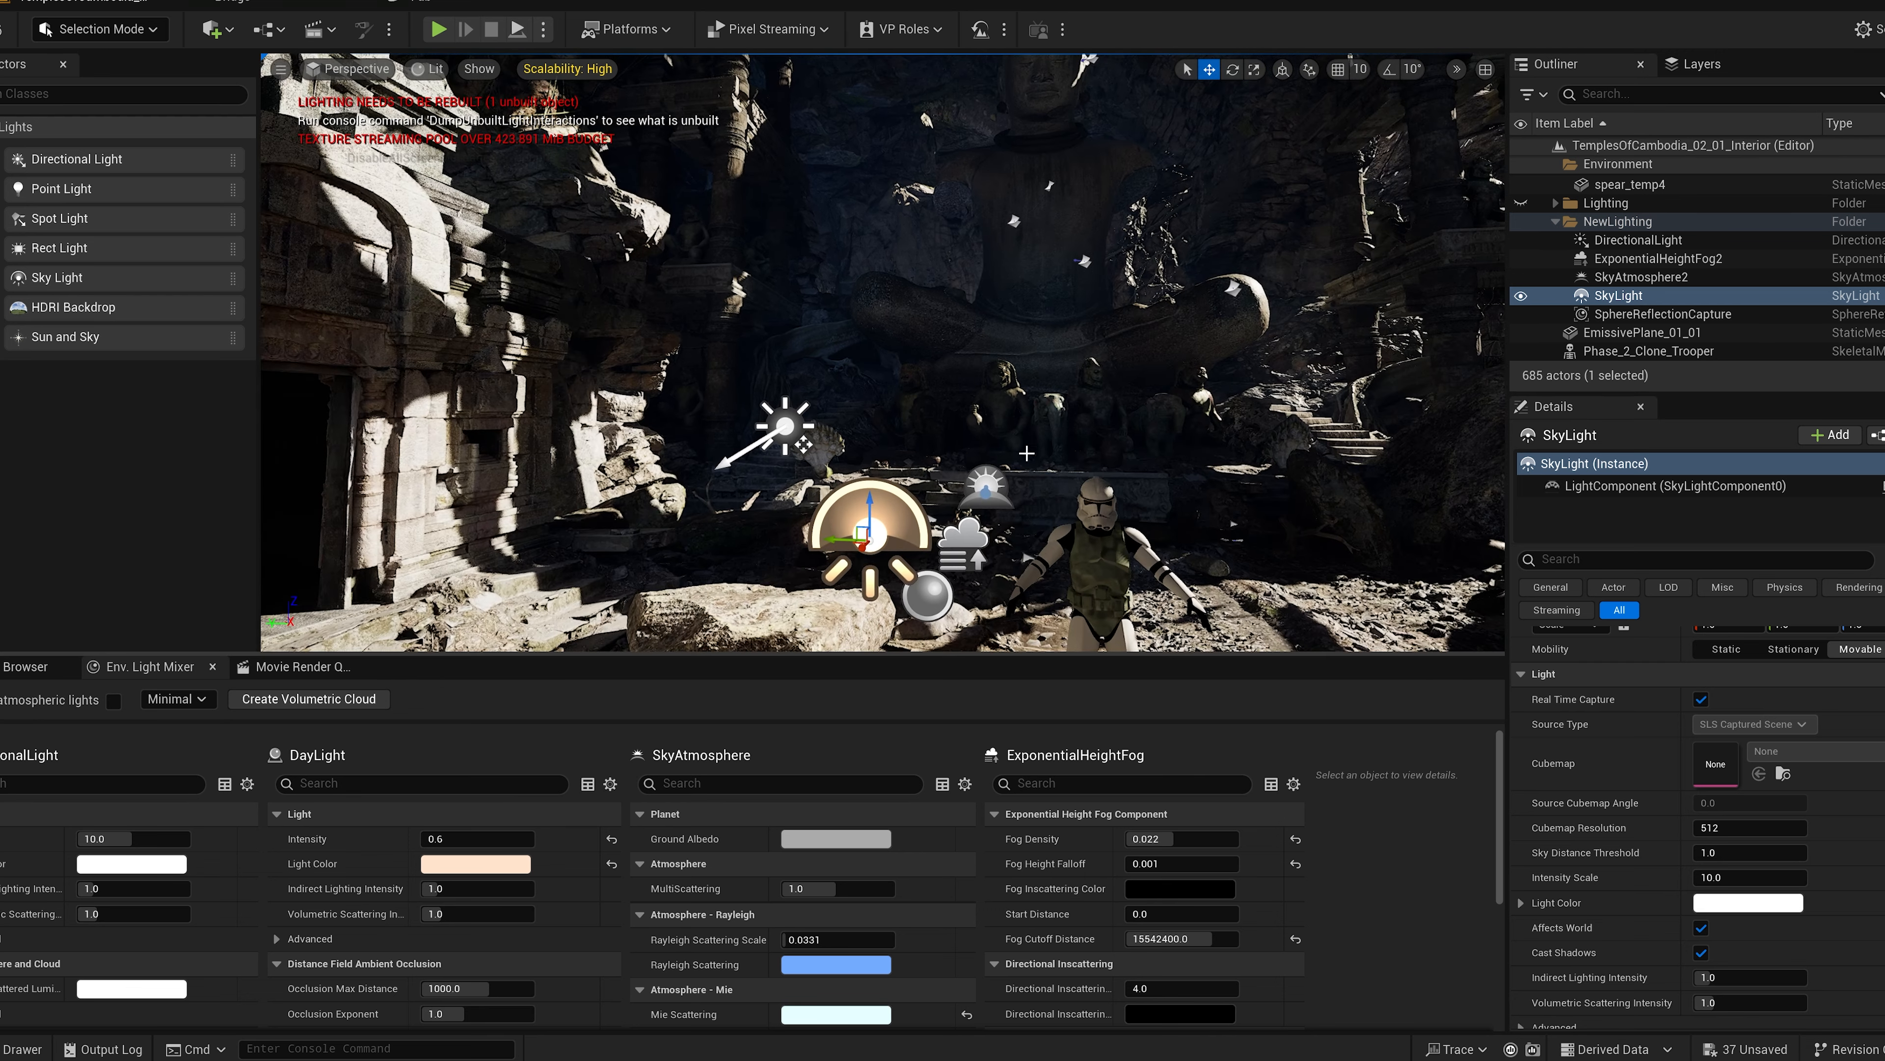
left_click(1702, 928)
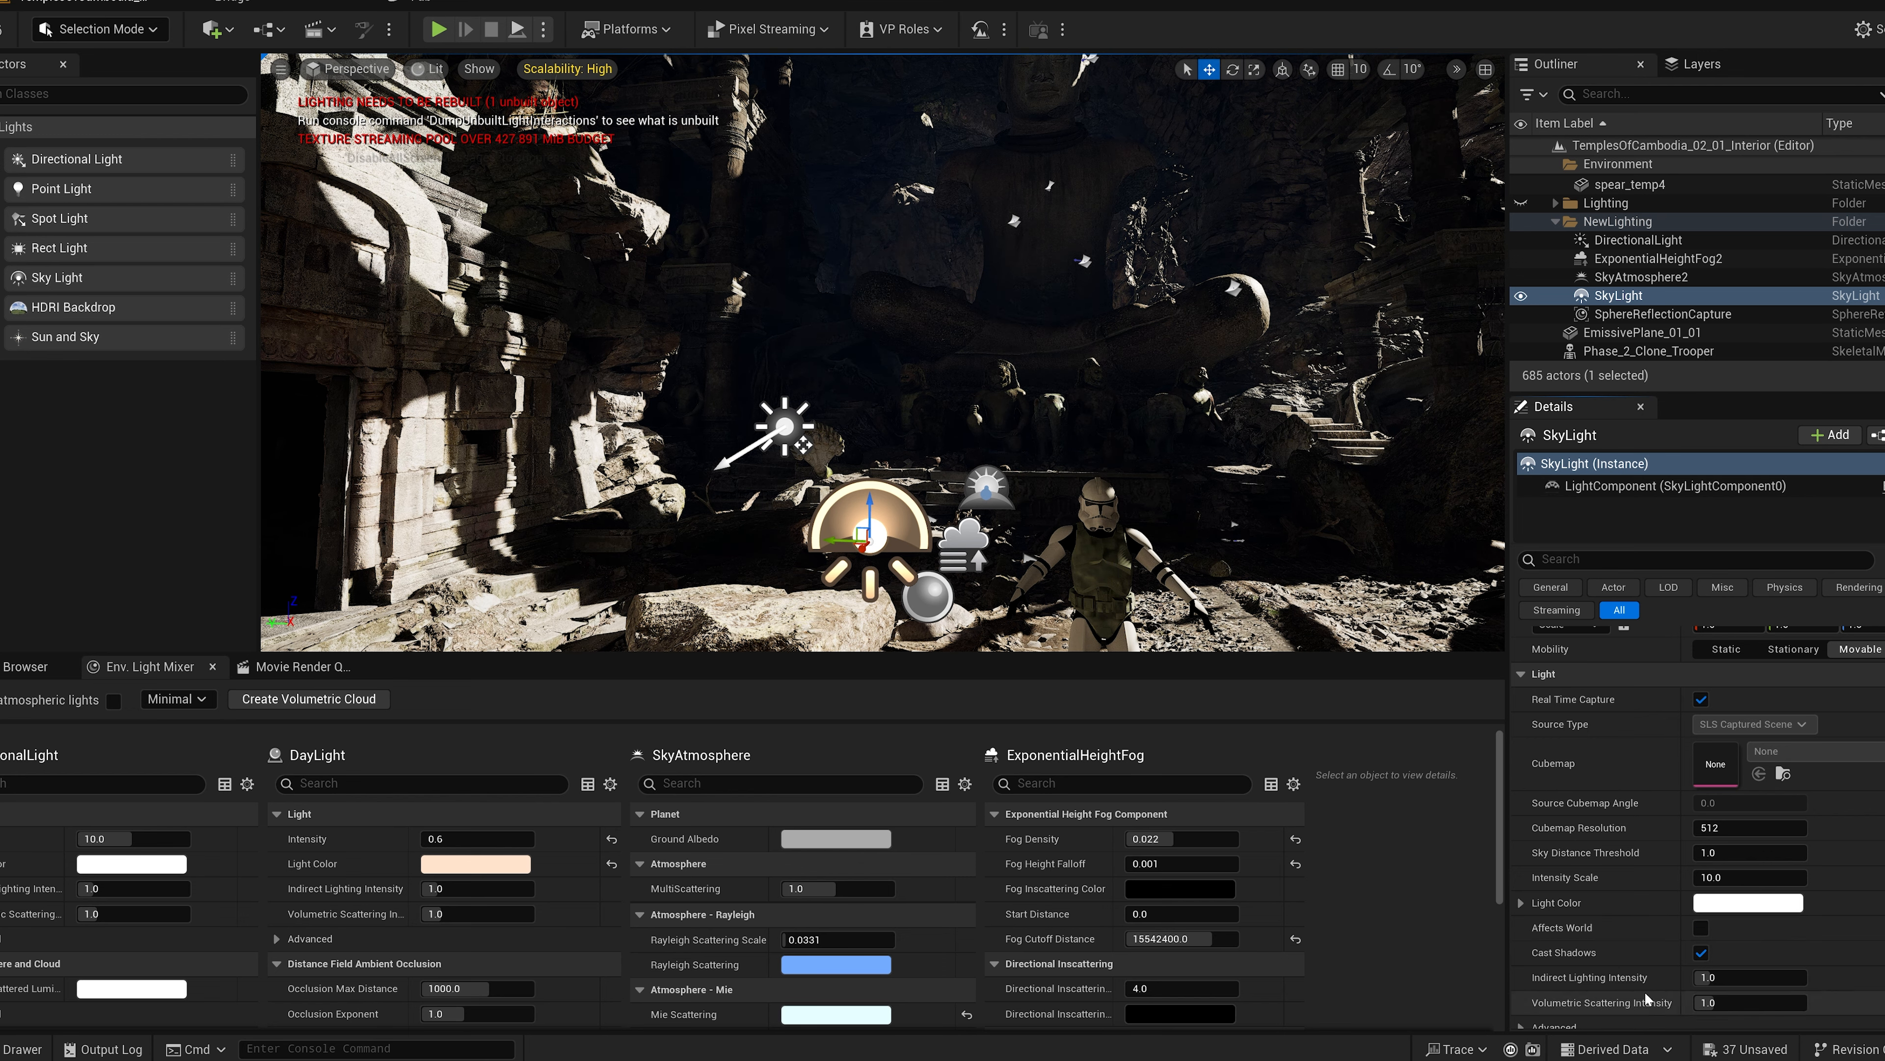
left_click(1701, 927)
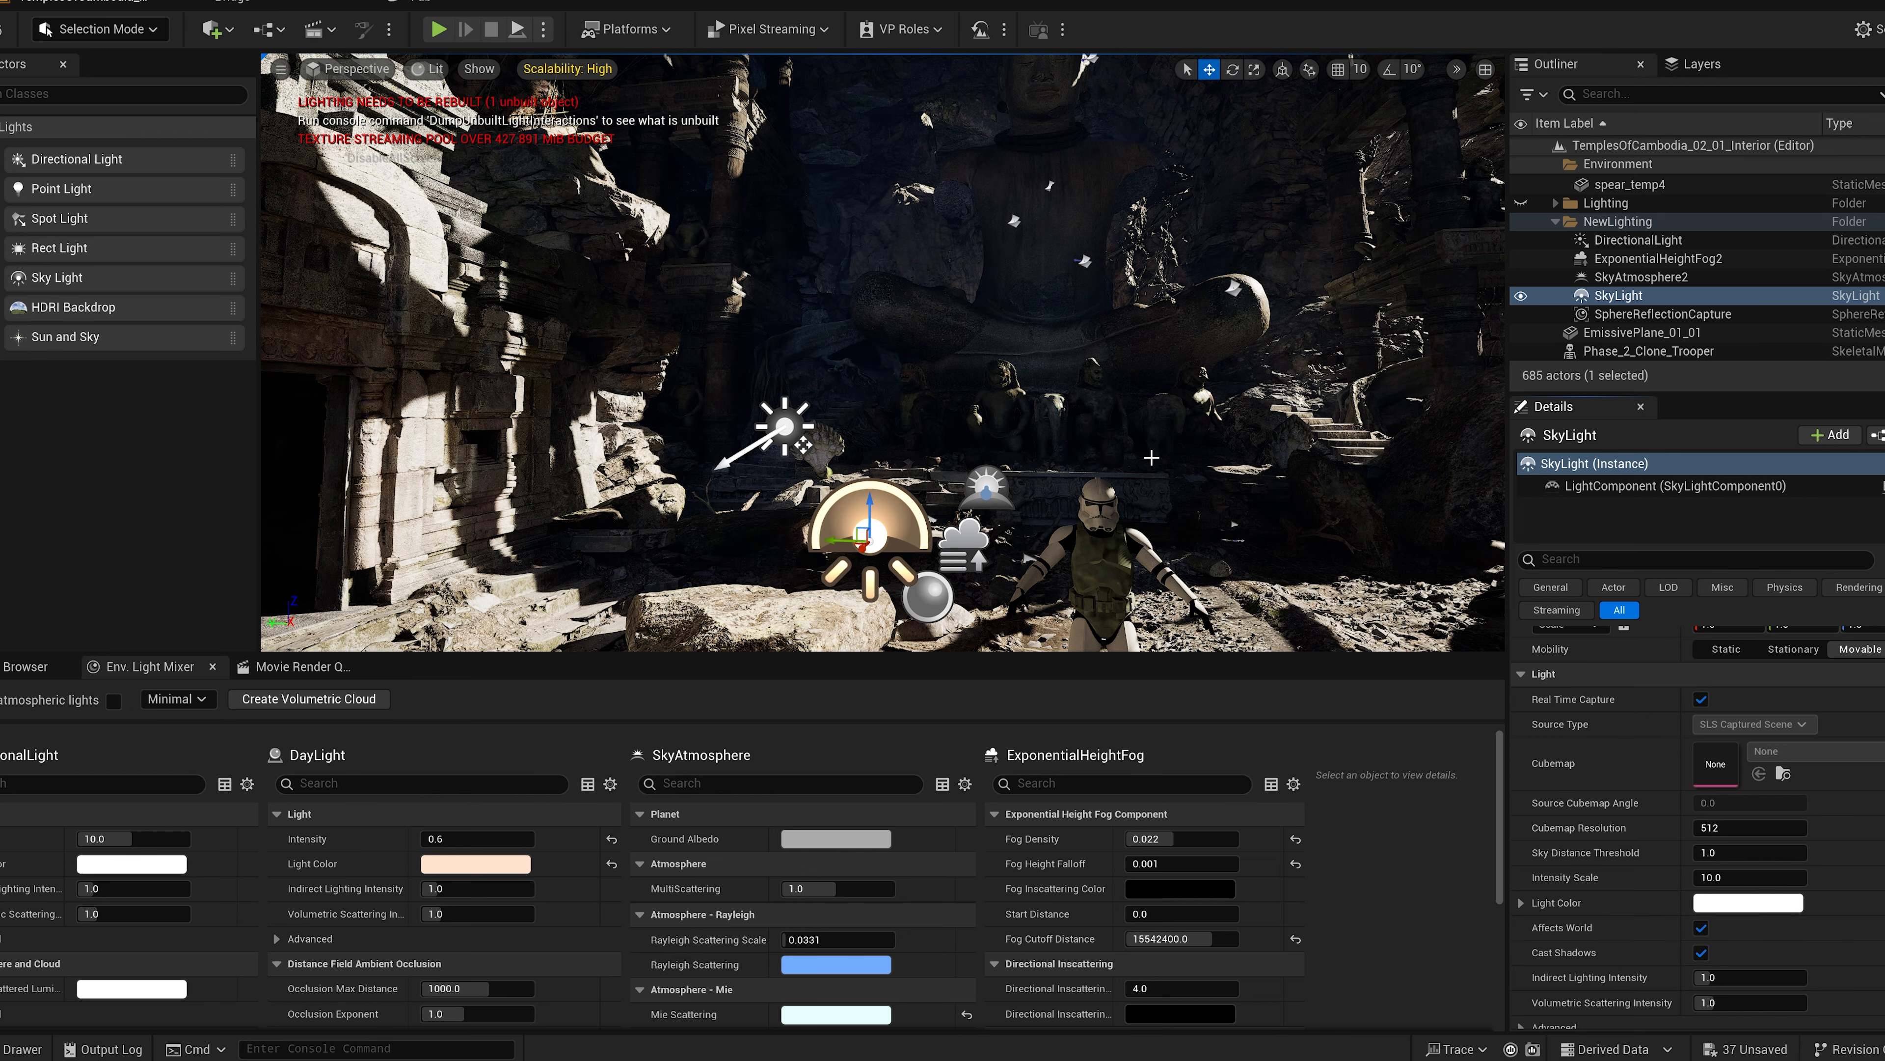
right_click_drag(897, 426, 1120, 568)
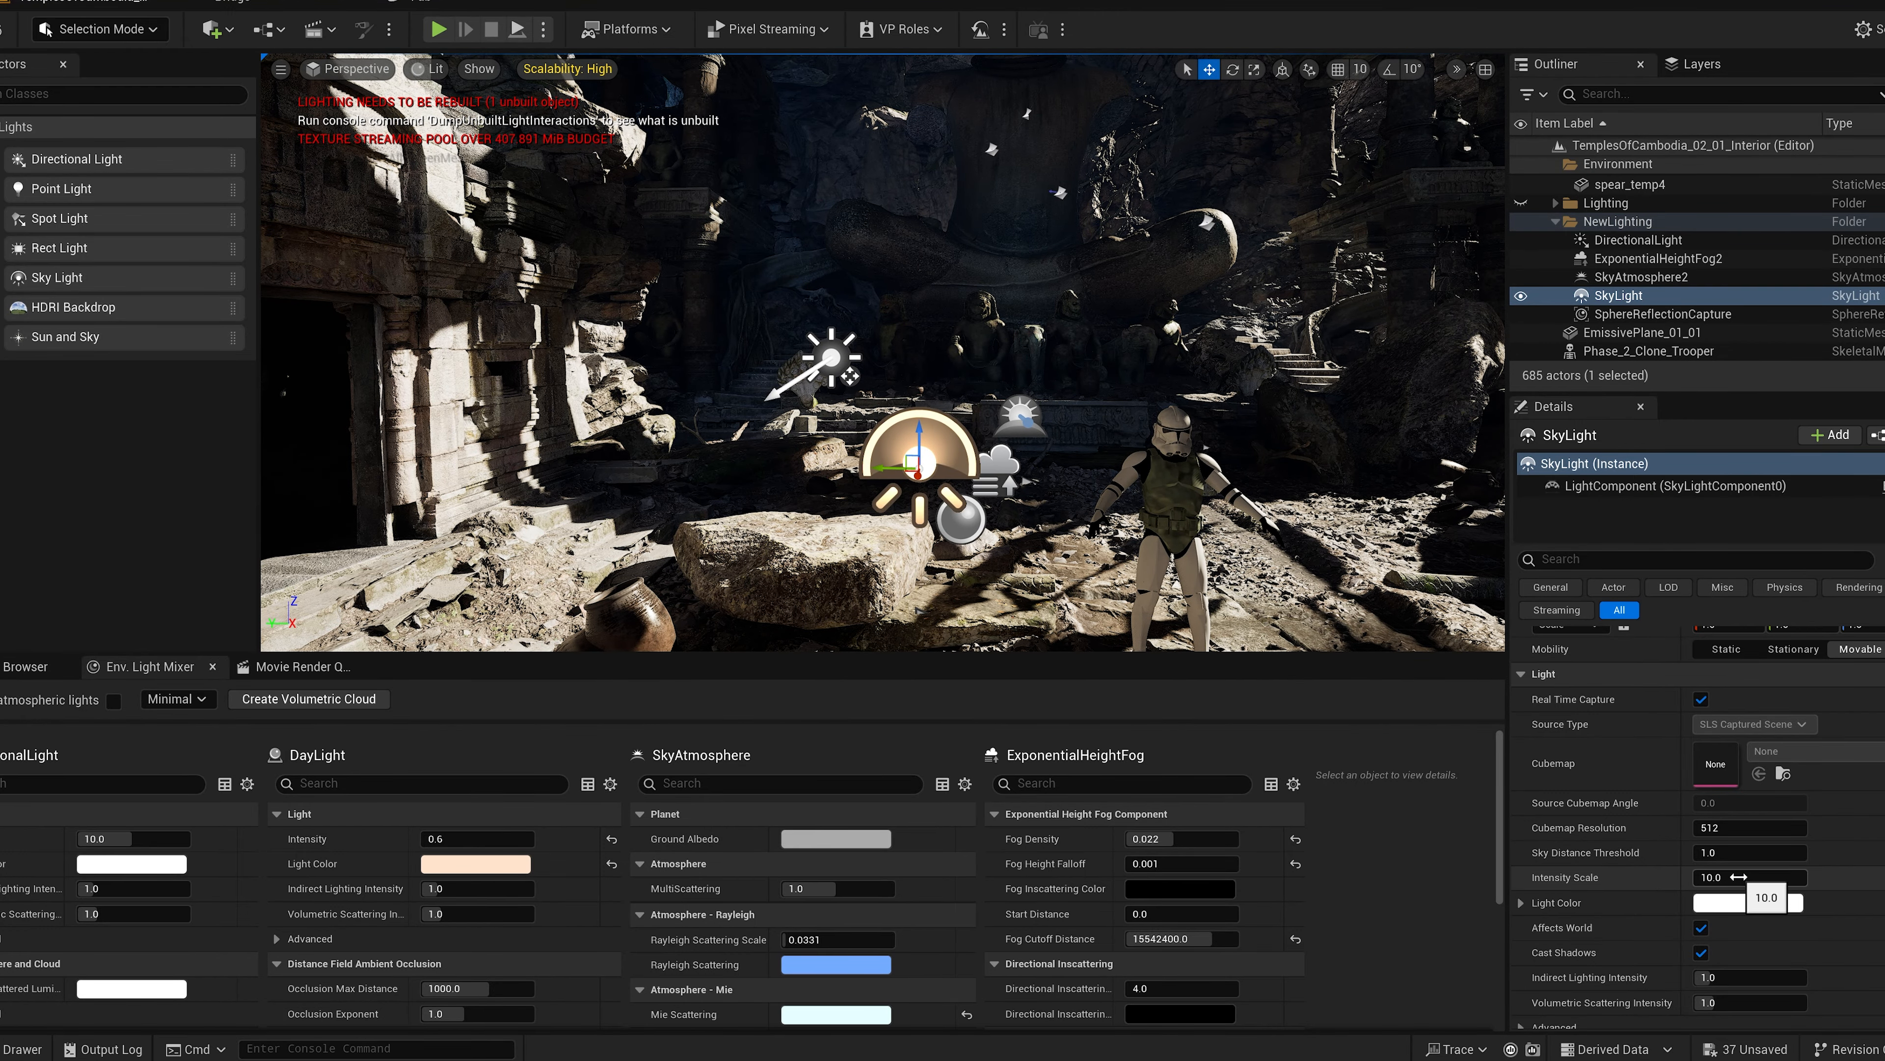
Step: Try raising the sky light's Intensity Scale to 50000, inspect the scene, and restore the scale to 10
left_click_drag(1750, 877, 1811, 877)
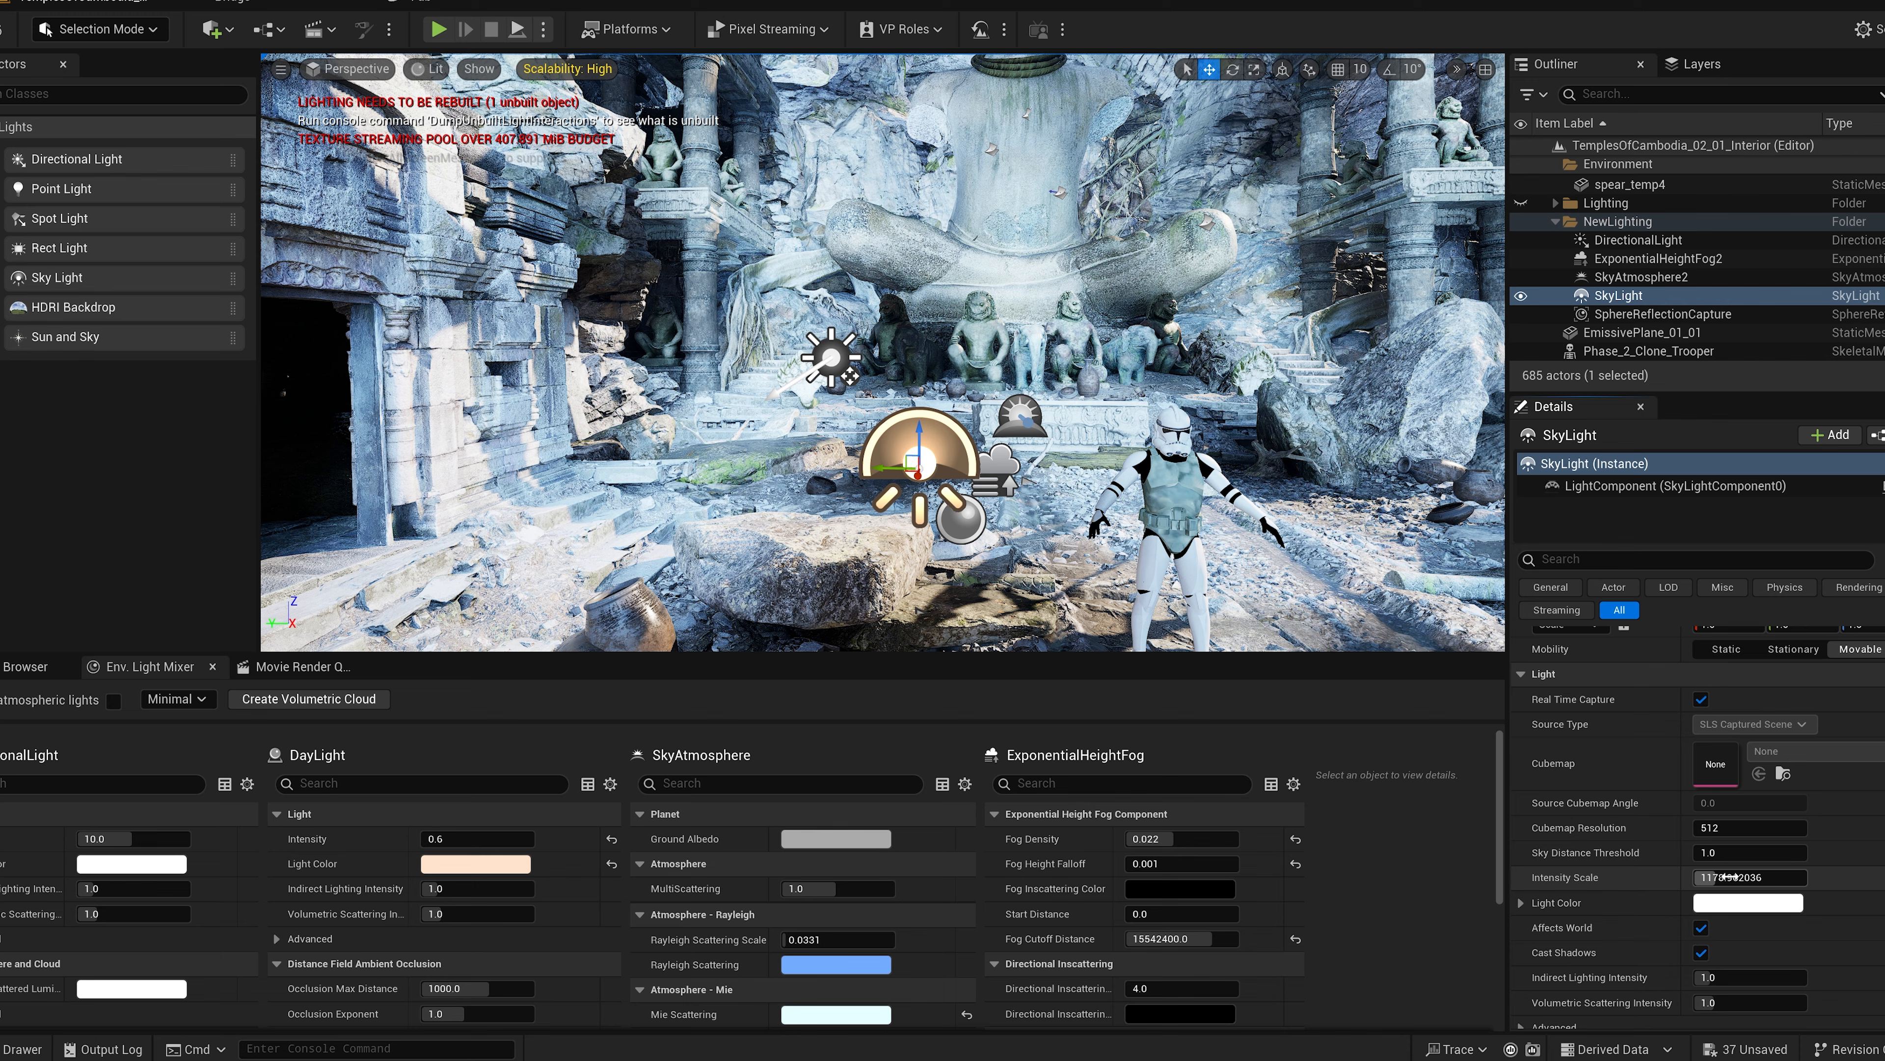
left_click_drag(1735, 877, 1807, 877)
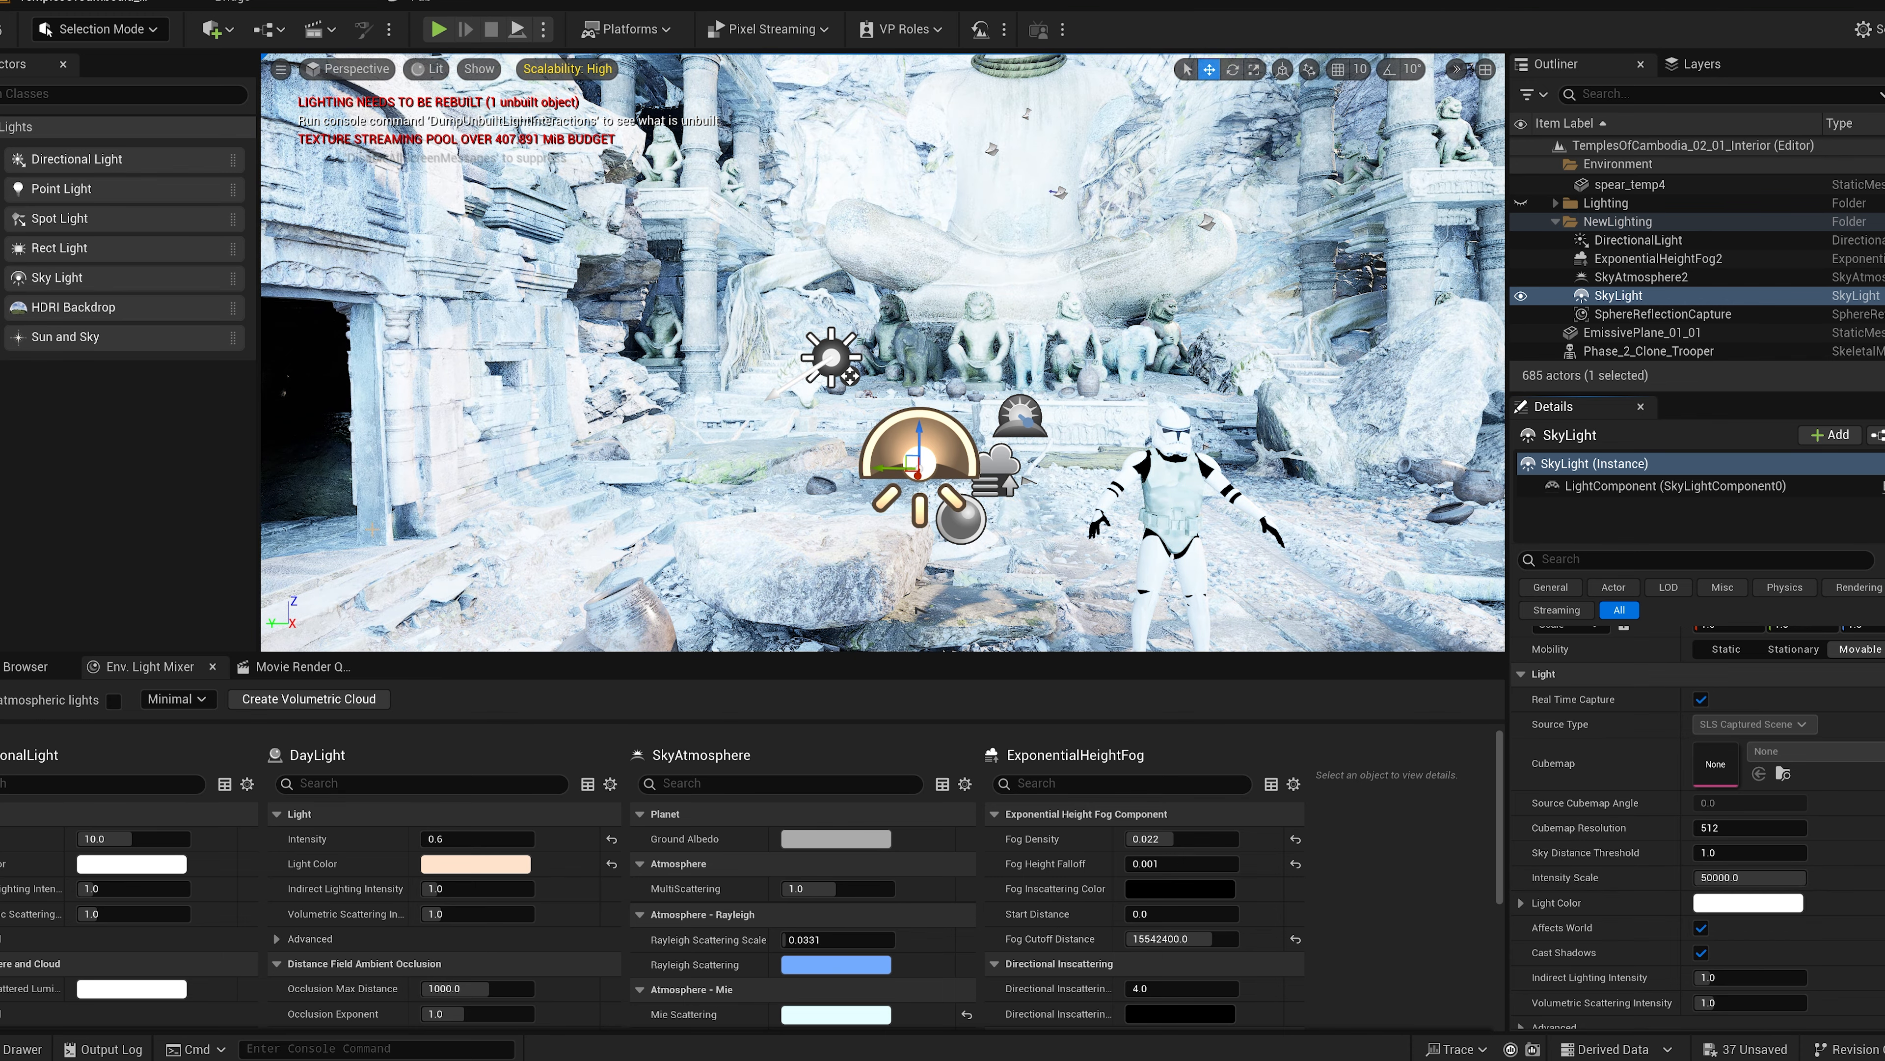
right_click_drag(321, 435, 274, 451)
key("w")
right_click_drag(753, 422, 853, 420)
key("s")
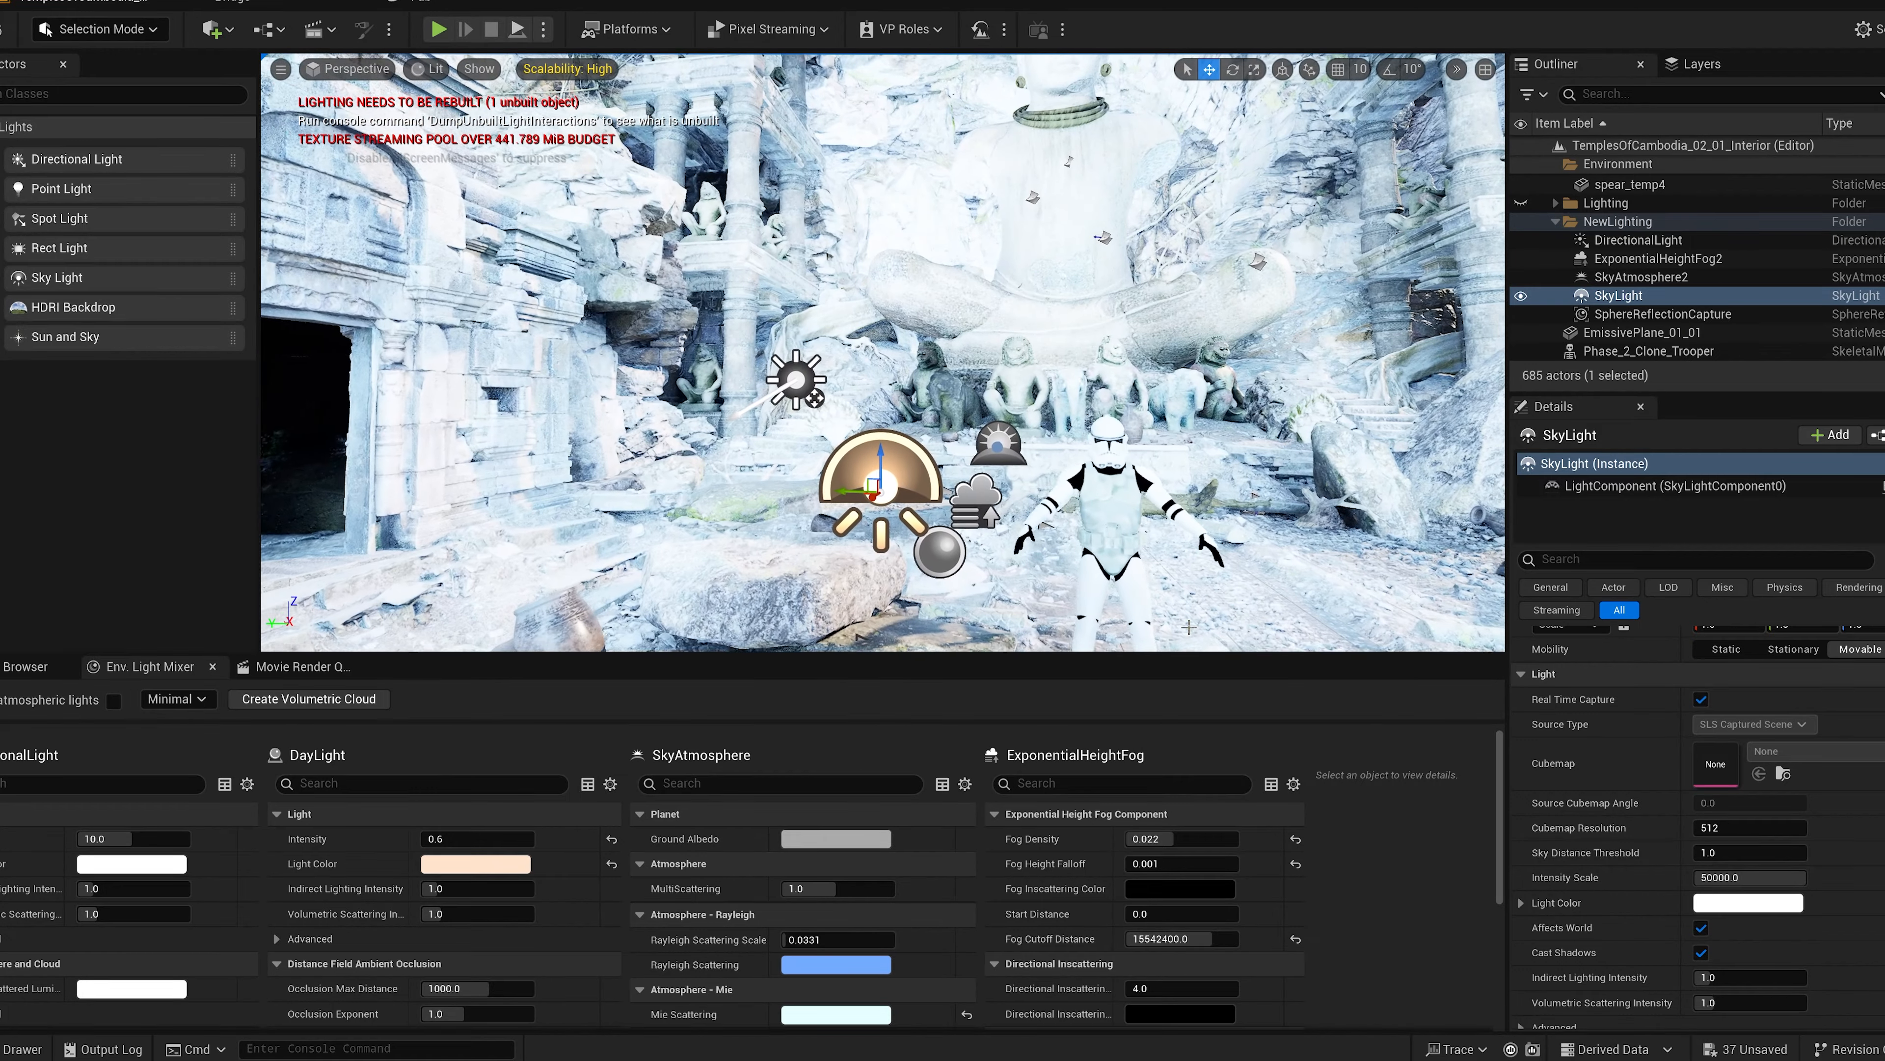
left_click(1796, 877)
type("10")
key("Return")
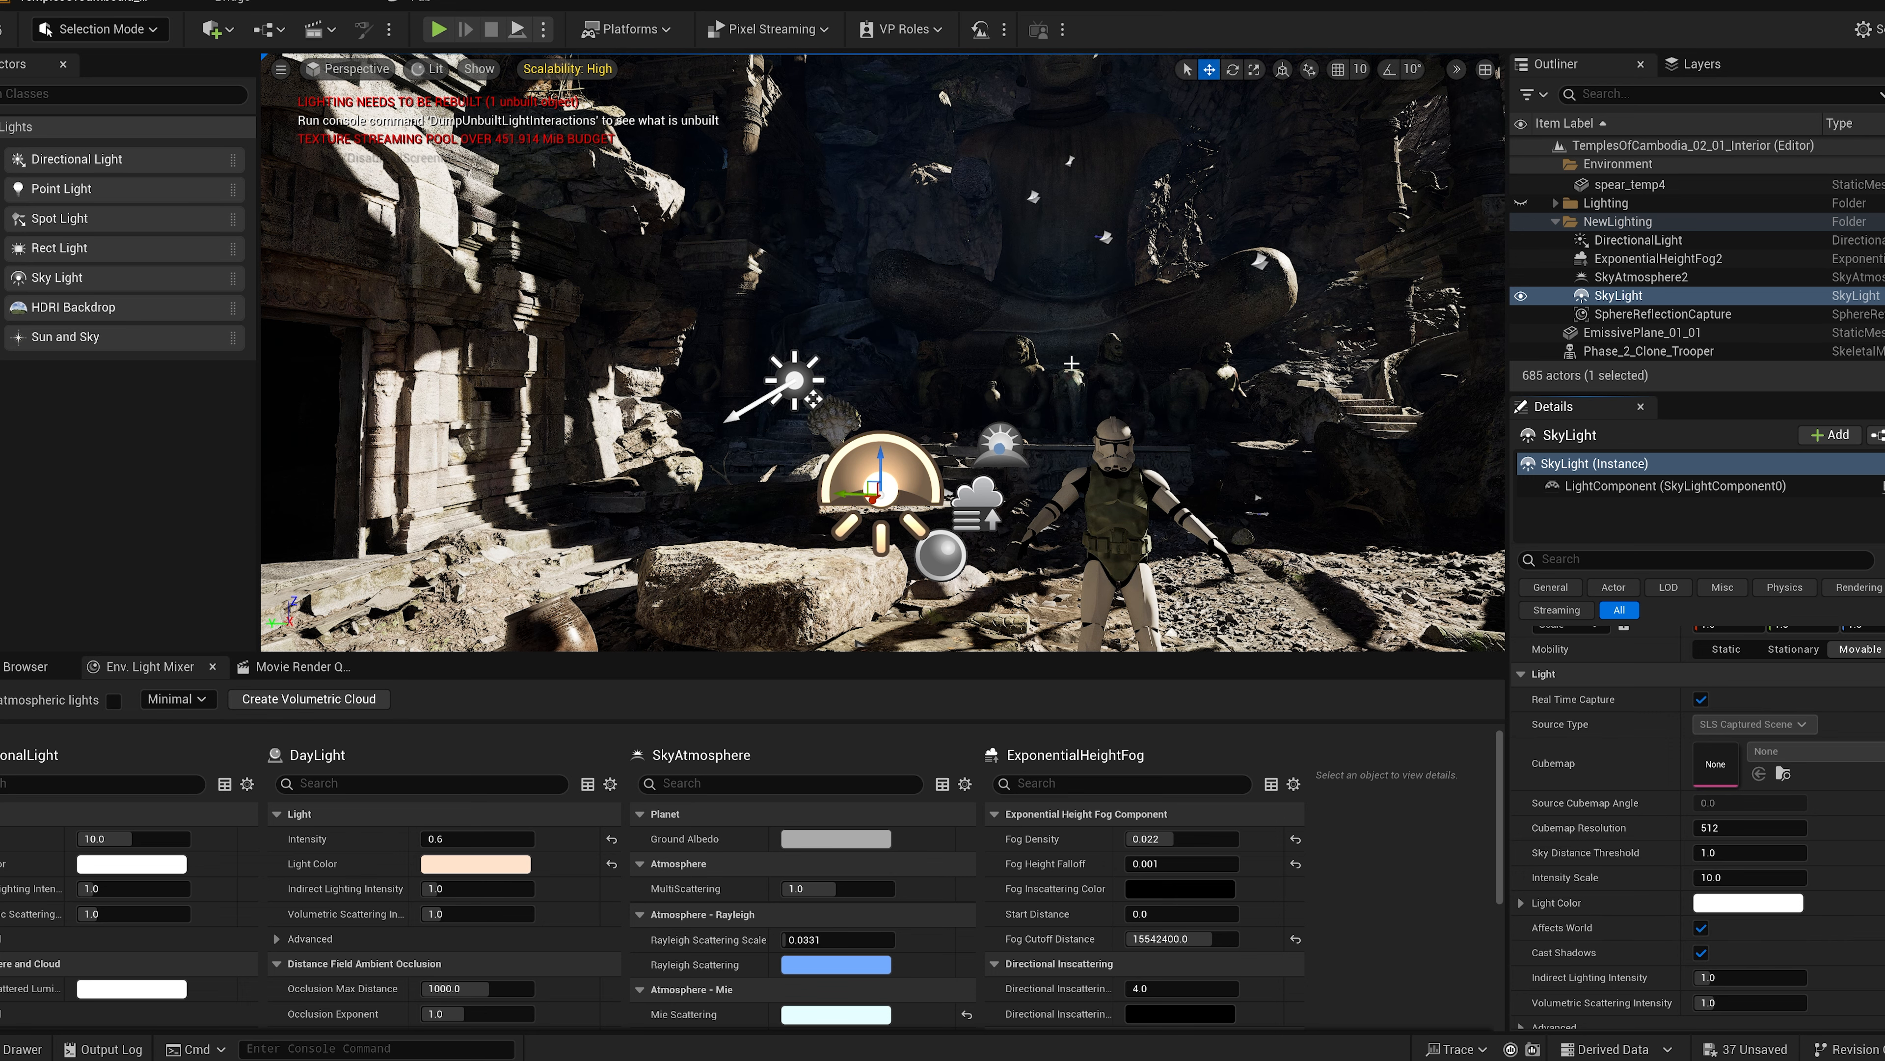
Step: Try a sky light Intensity Scale of 20 and return it to 10
left_click_drag(766, 496, 783, 546)
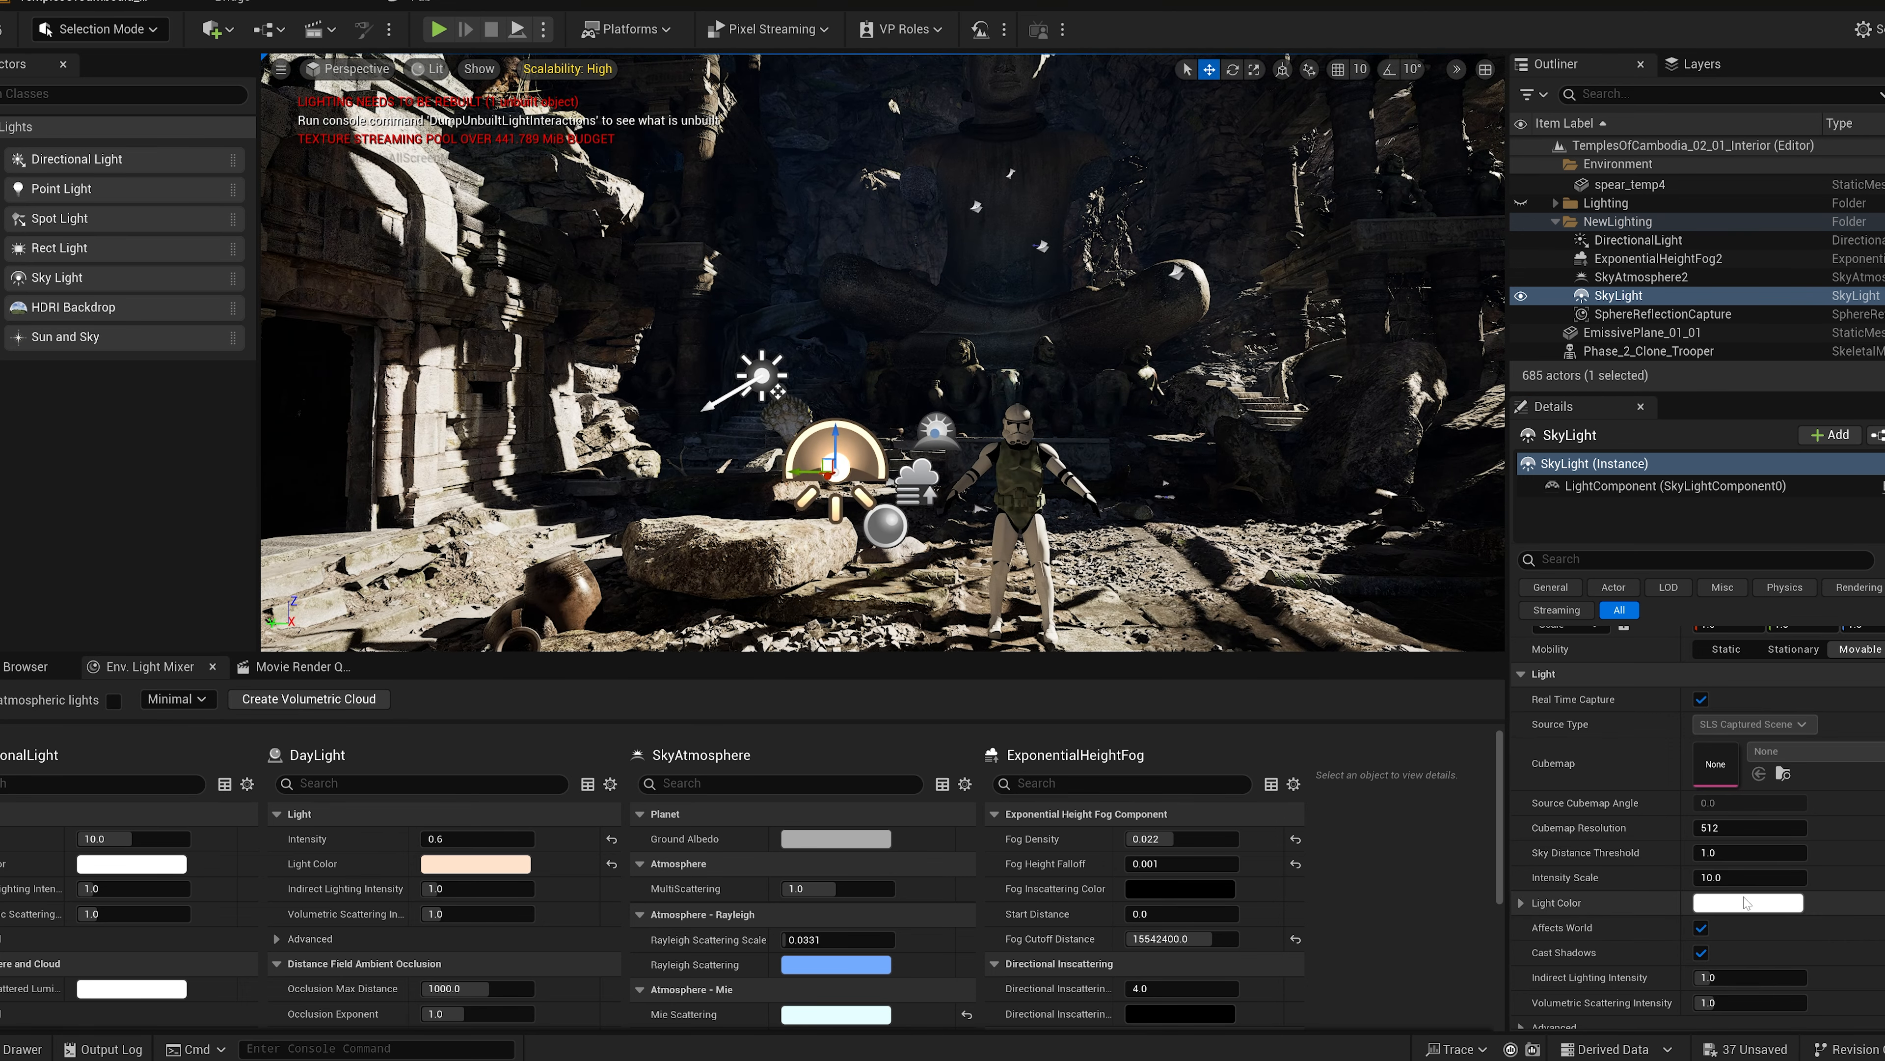
left_click(1716, 877)
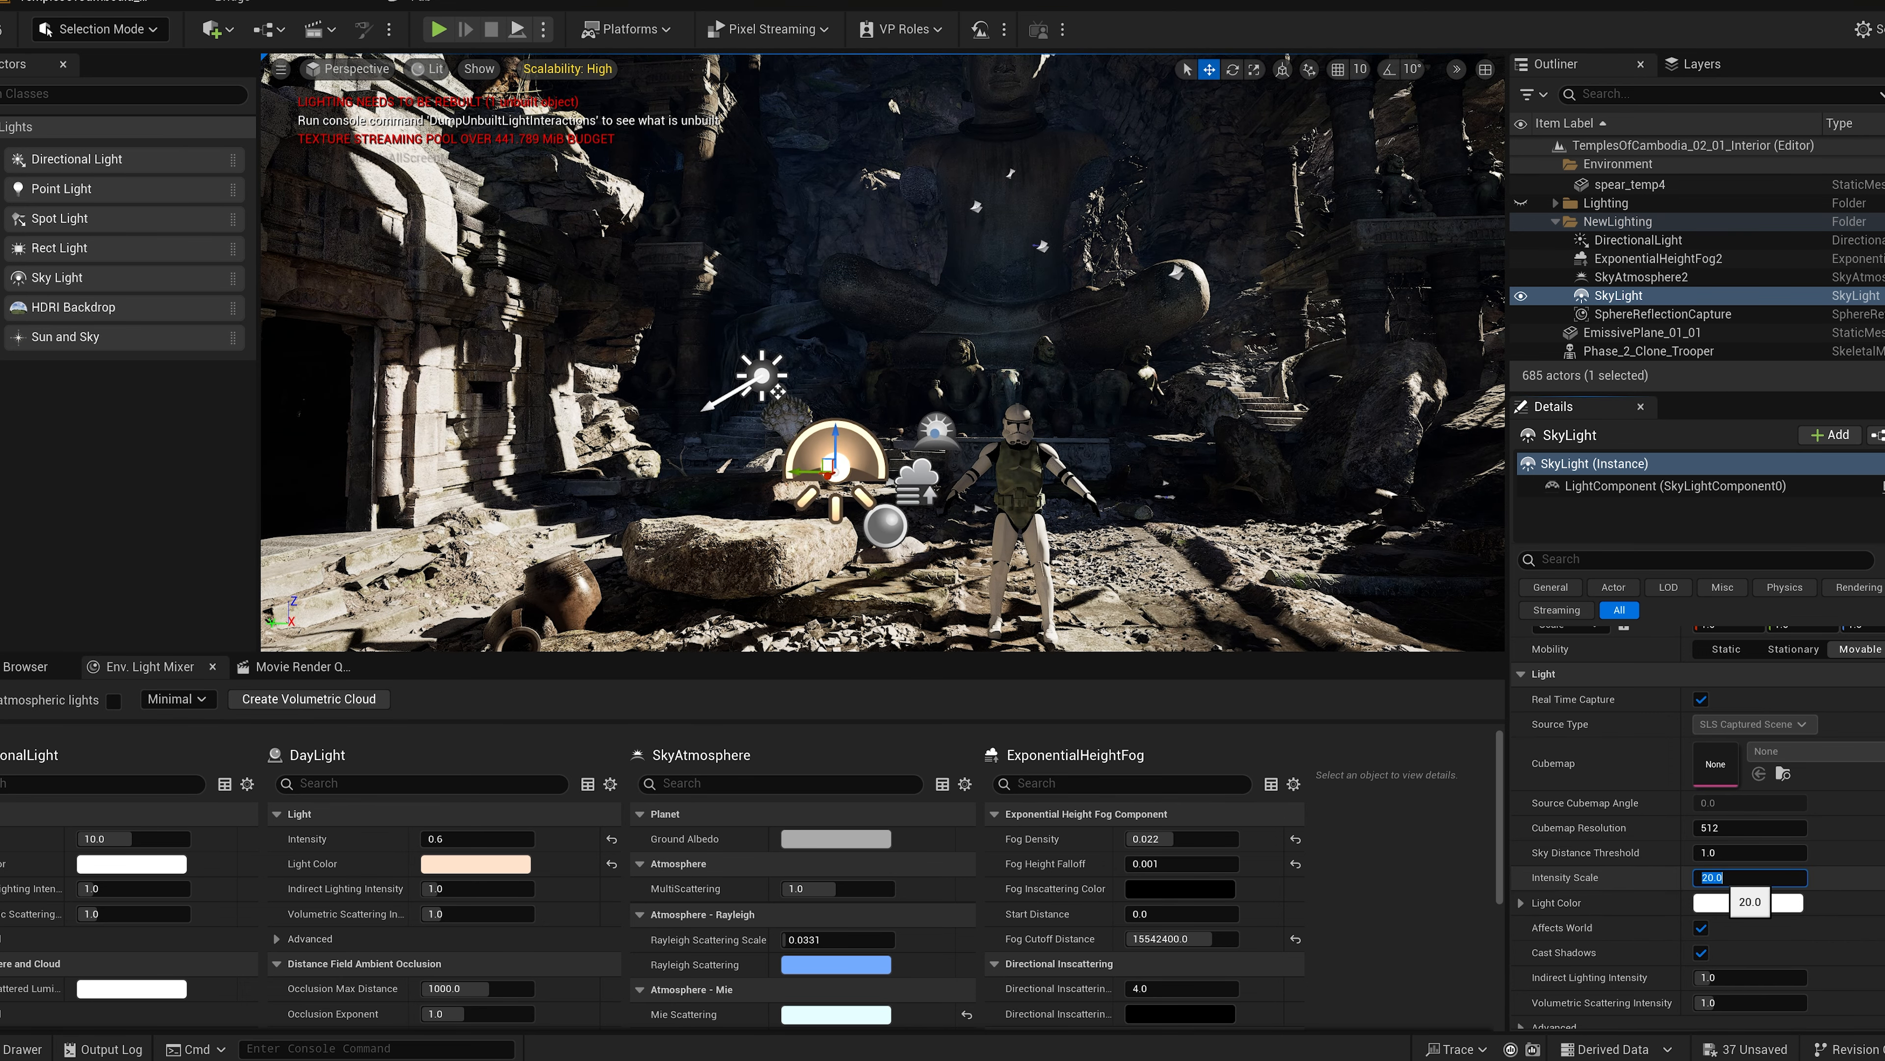
type("10")
key("Return")
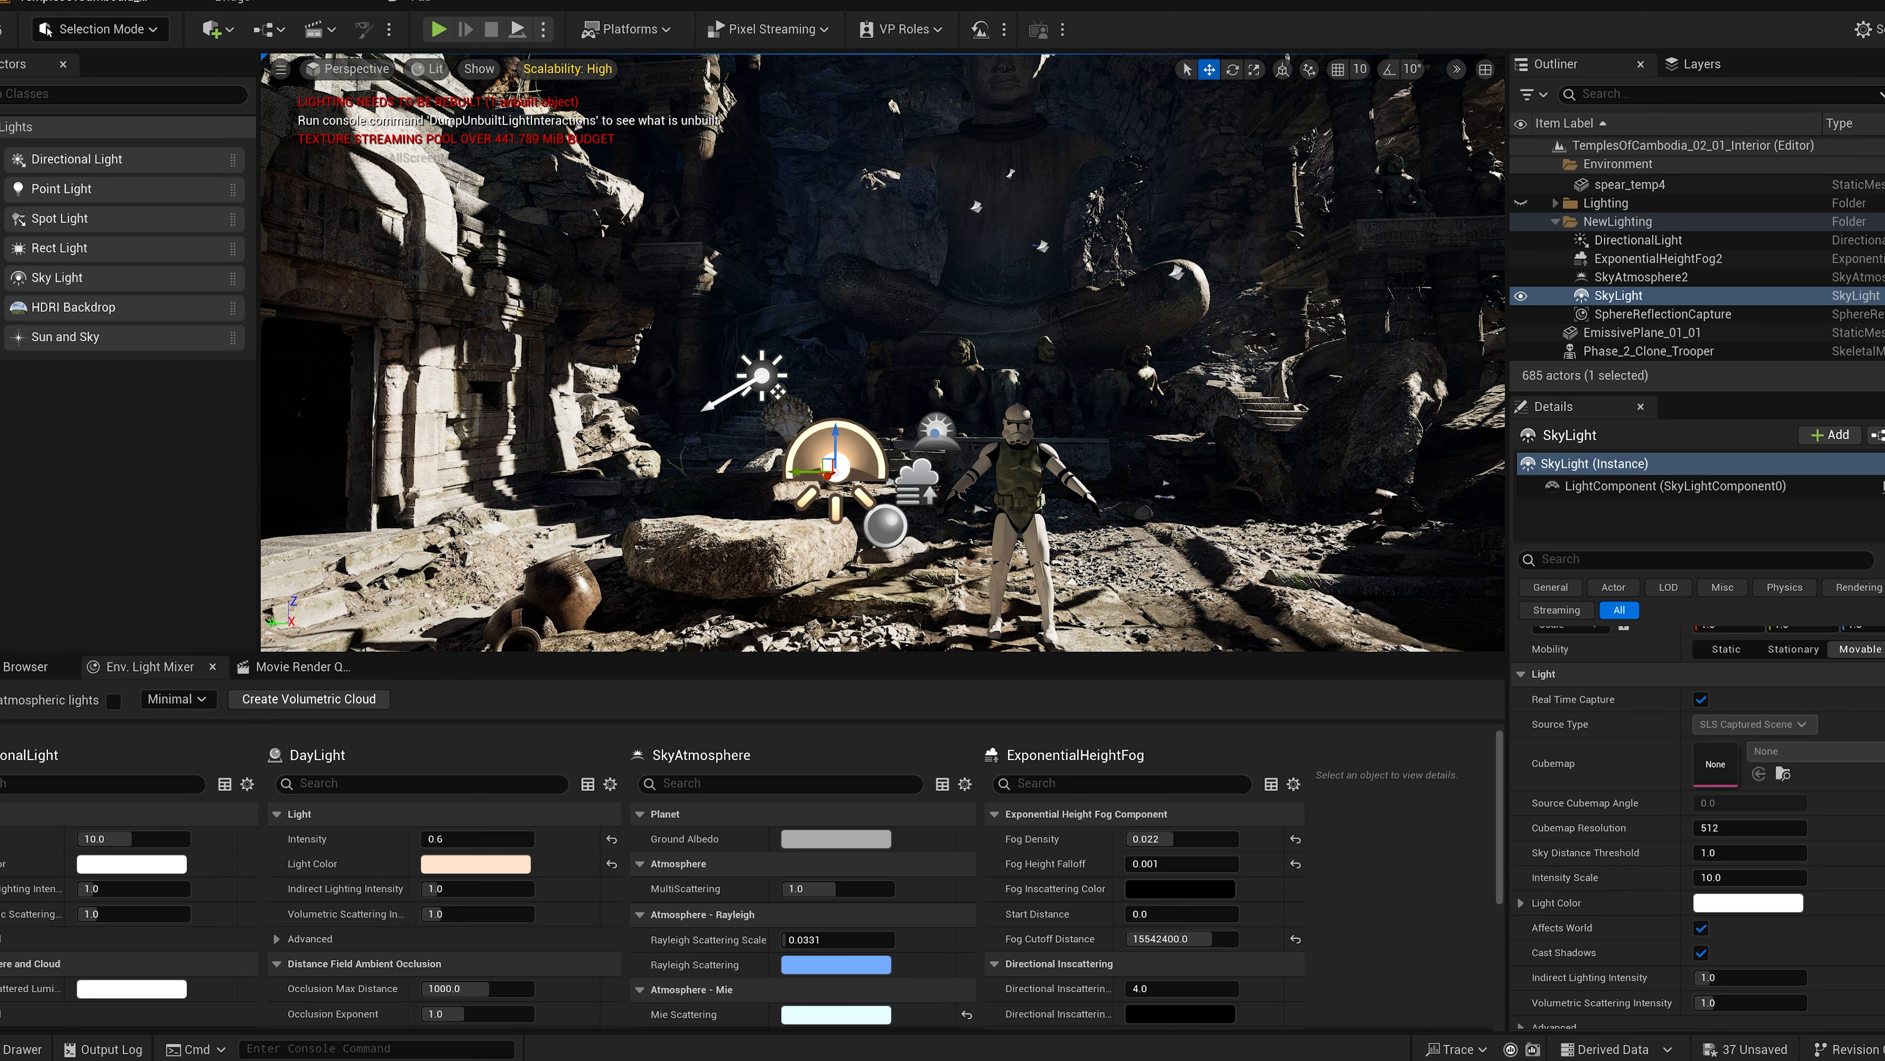
key("w")
right_click_drag(1085, 391, 1115, 419)
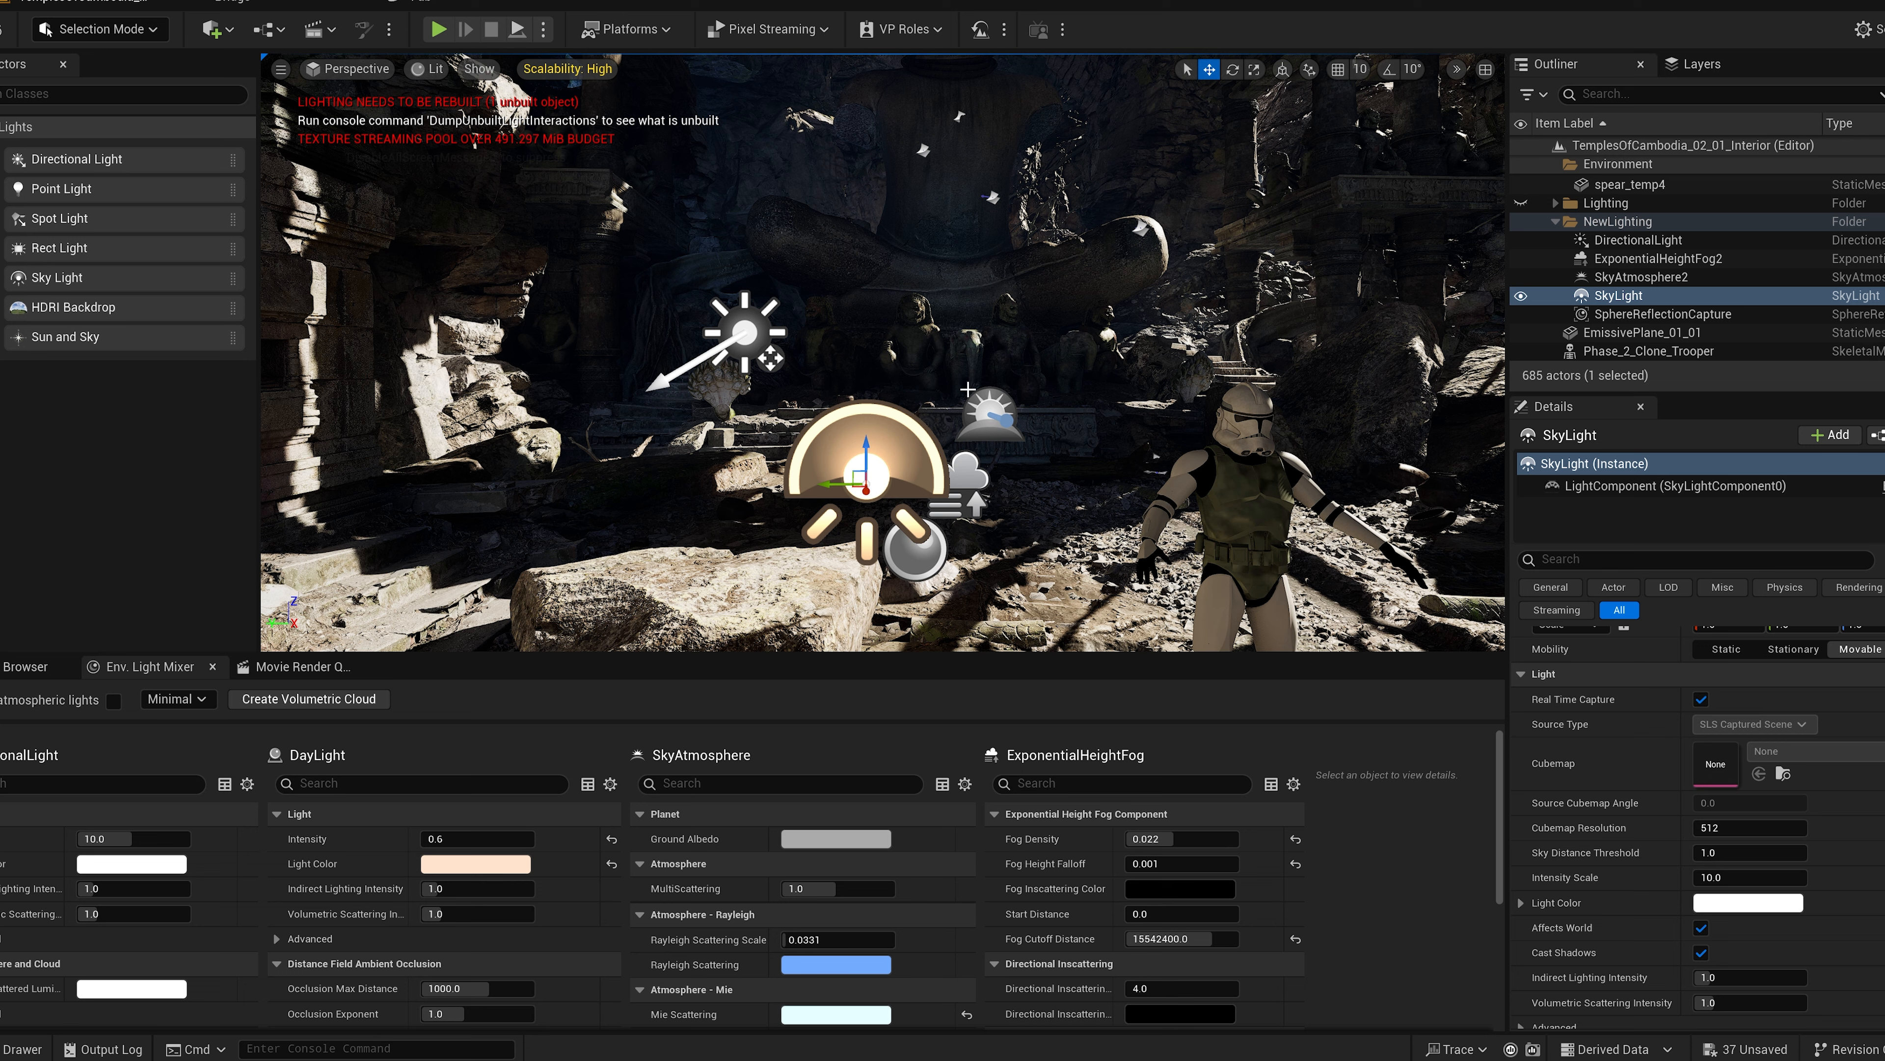
Step: Disable the sky light's Real Time Capture and set its Source Type to SLS Specified Cubemap
left_click(1700, 699)
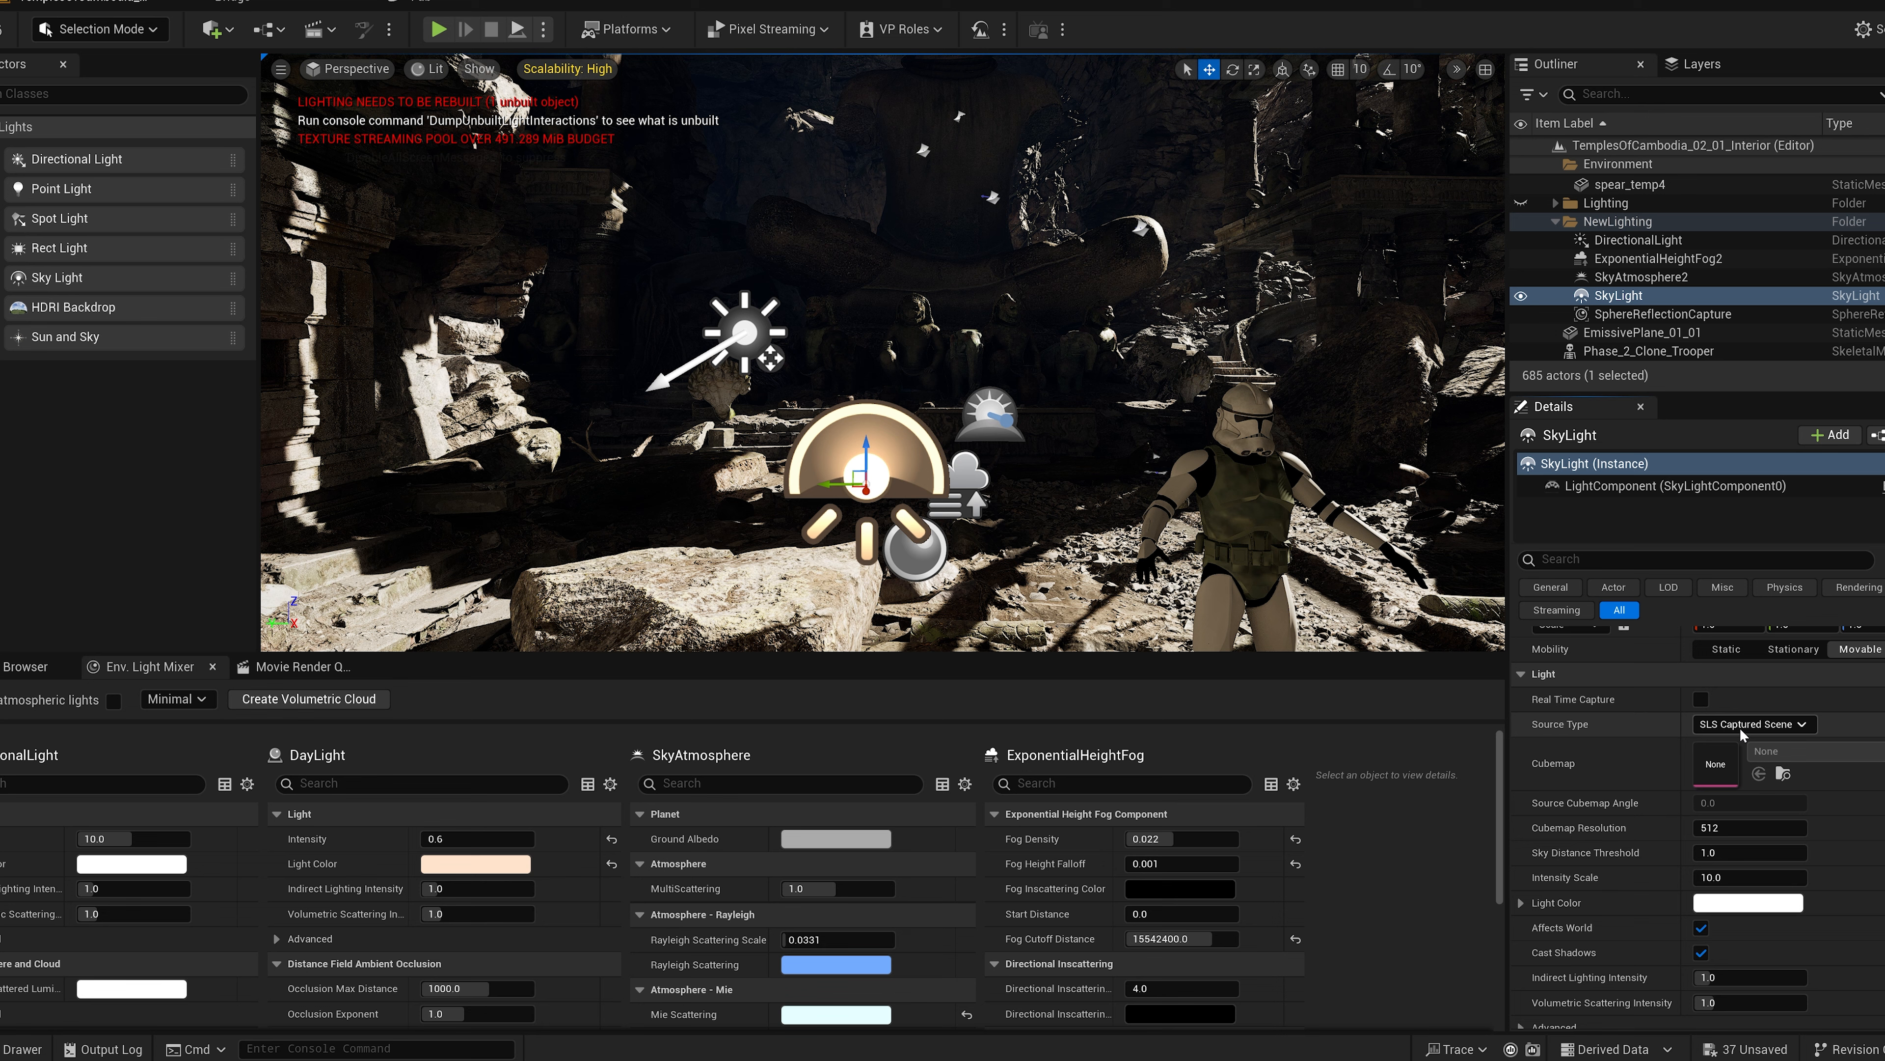
left_click(1713, 724)
left_click(1749, 759)
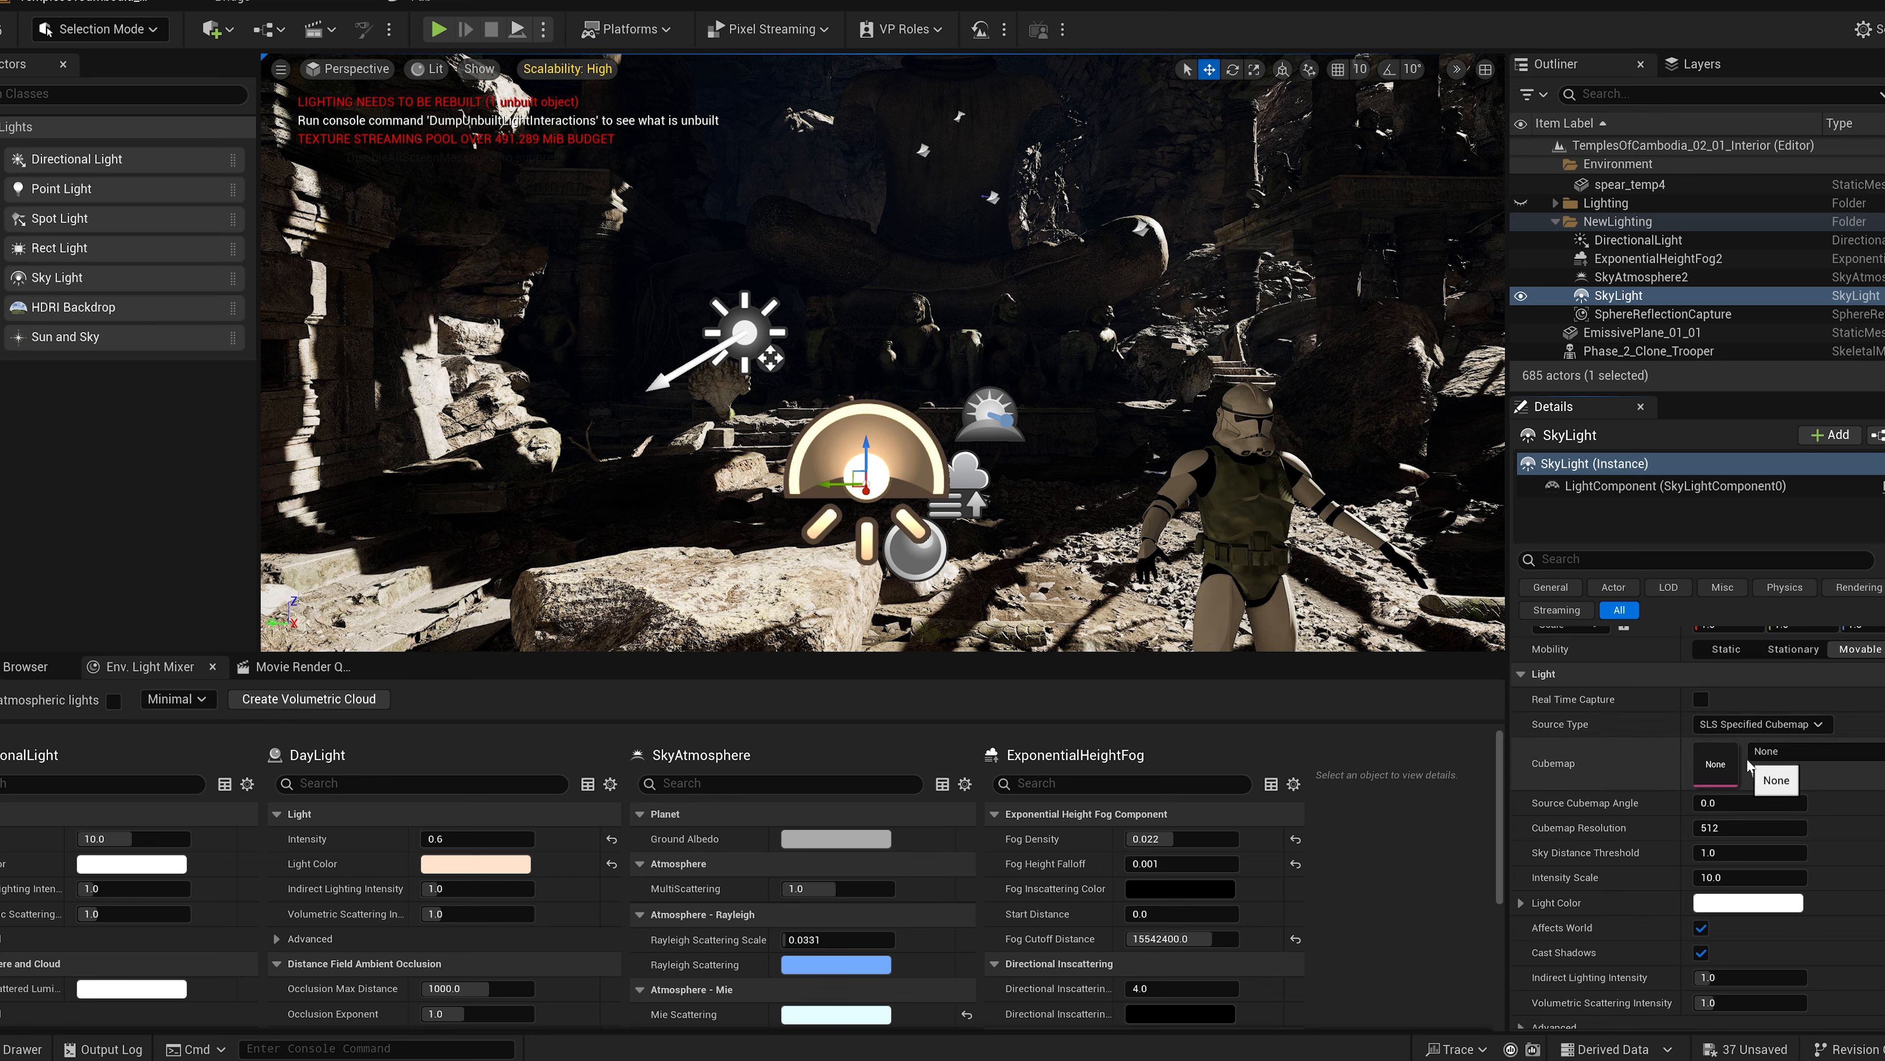
Step: Browse the available cubemap assets and assign SunsetAmbientCubemap as the sky light's Cubemap
left_click(1826, 752)
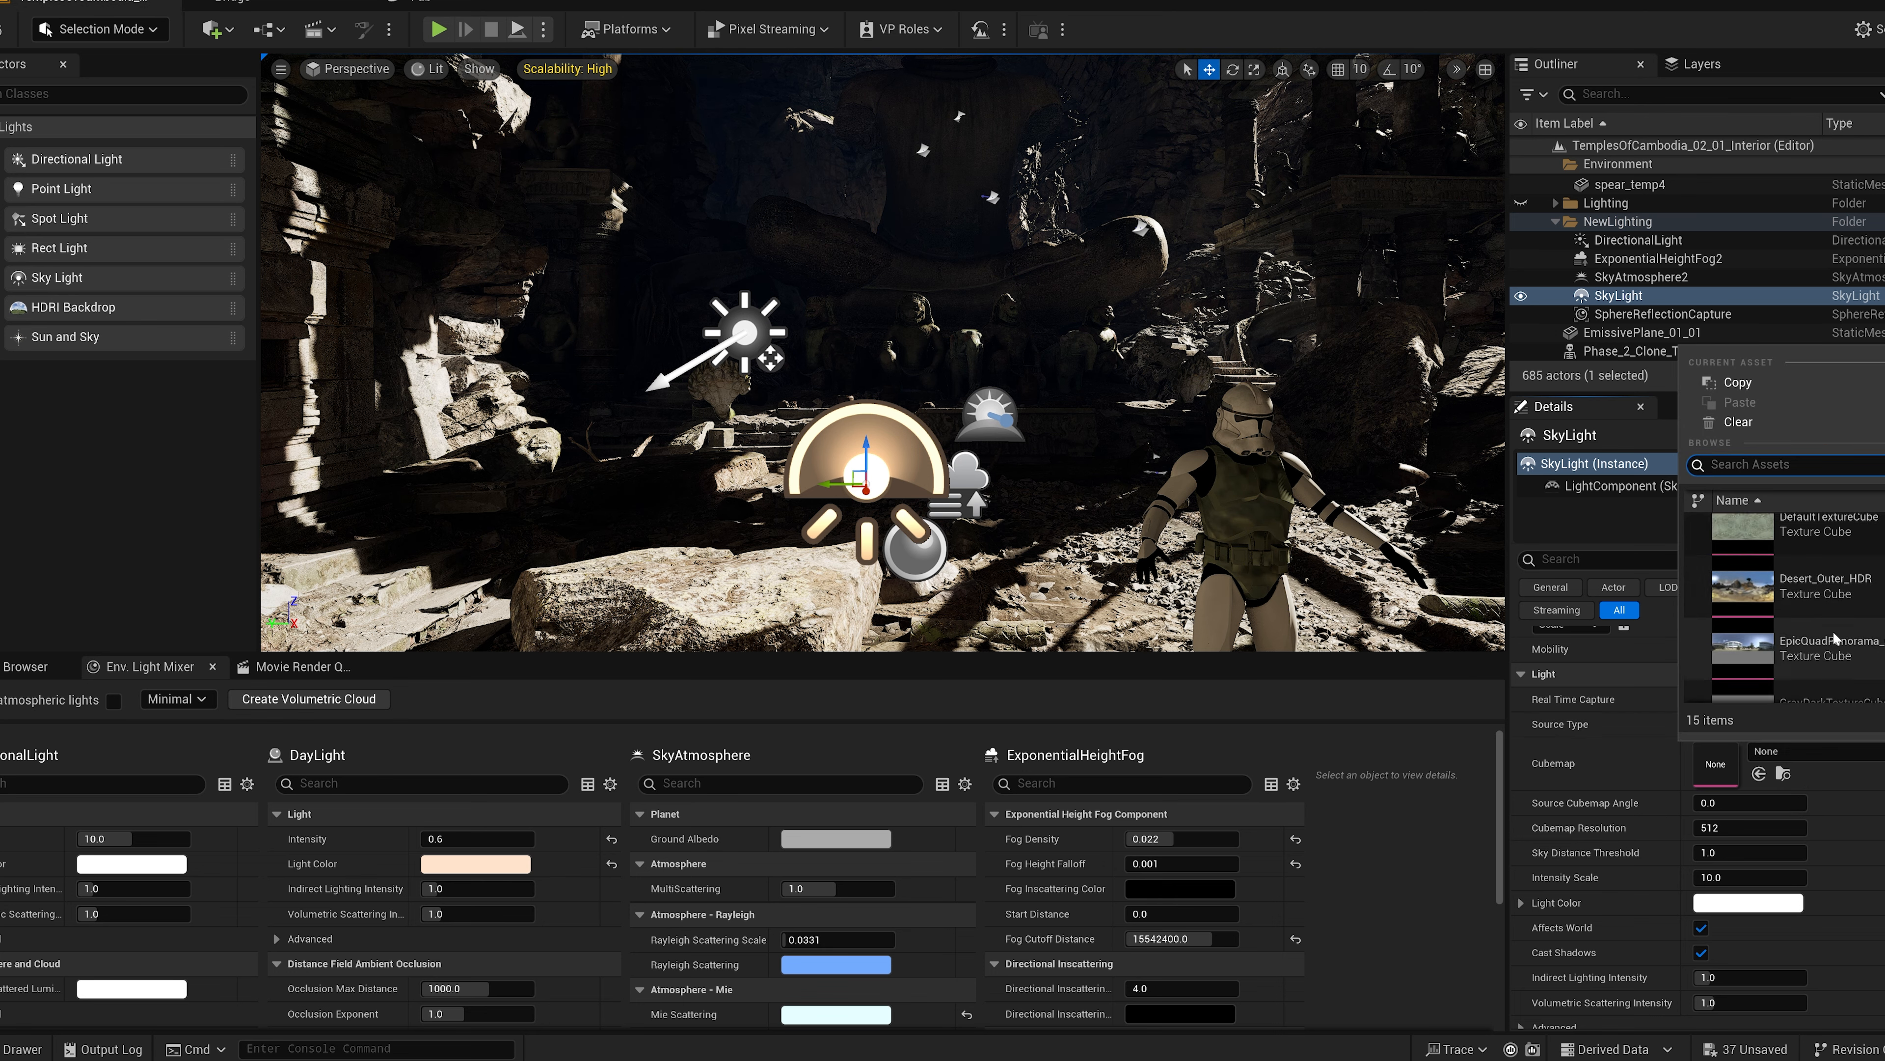
scroll(1830, 641, "down", 5)
scroll(1835, 639, "down", 5)
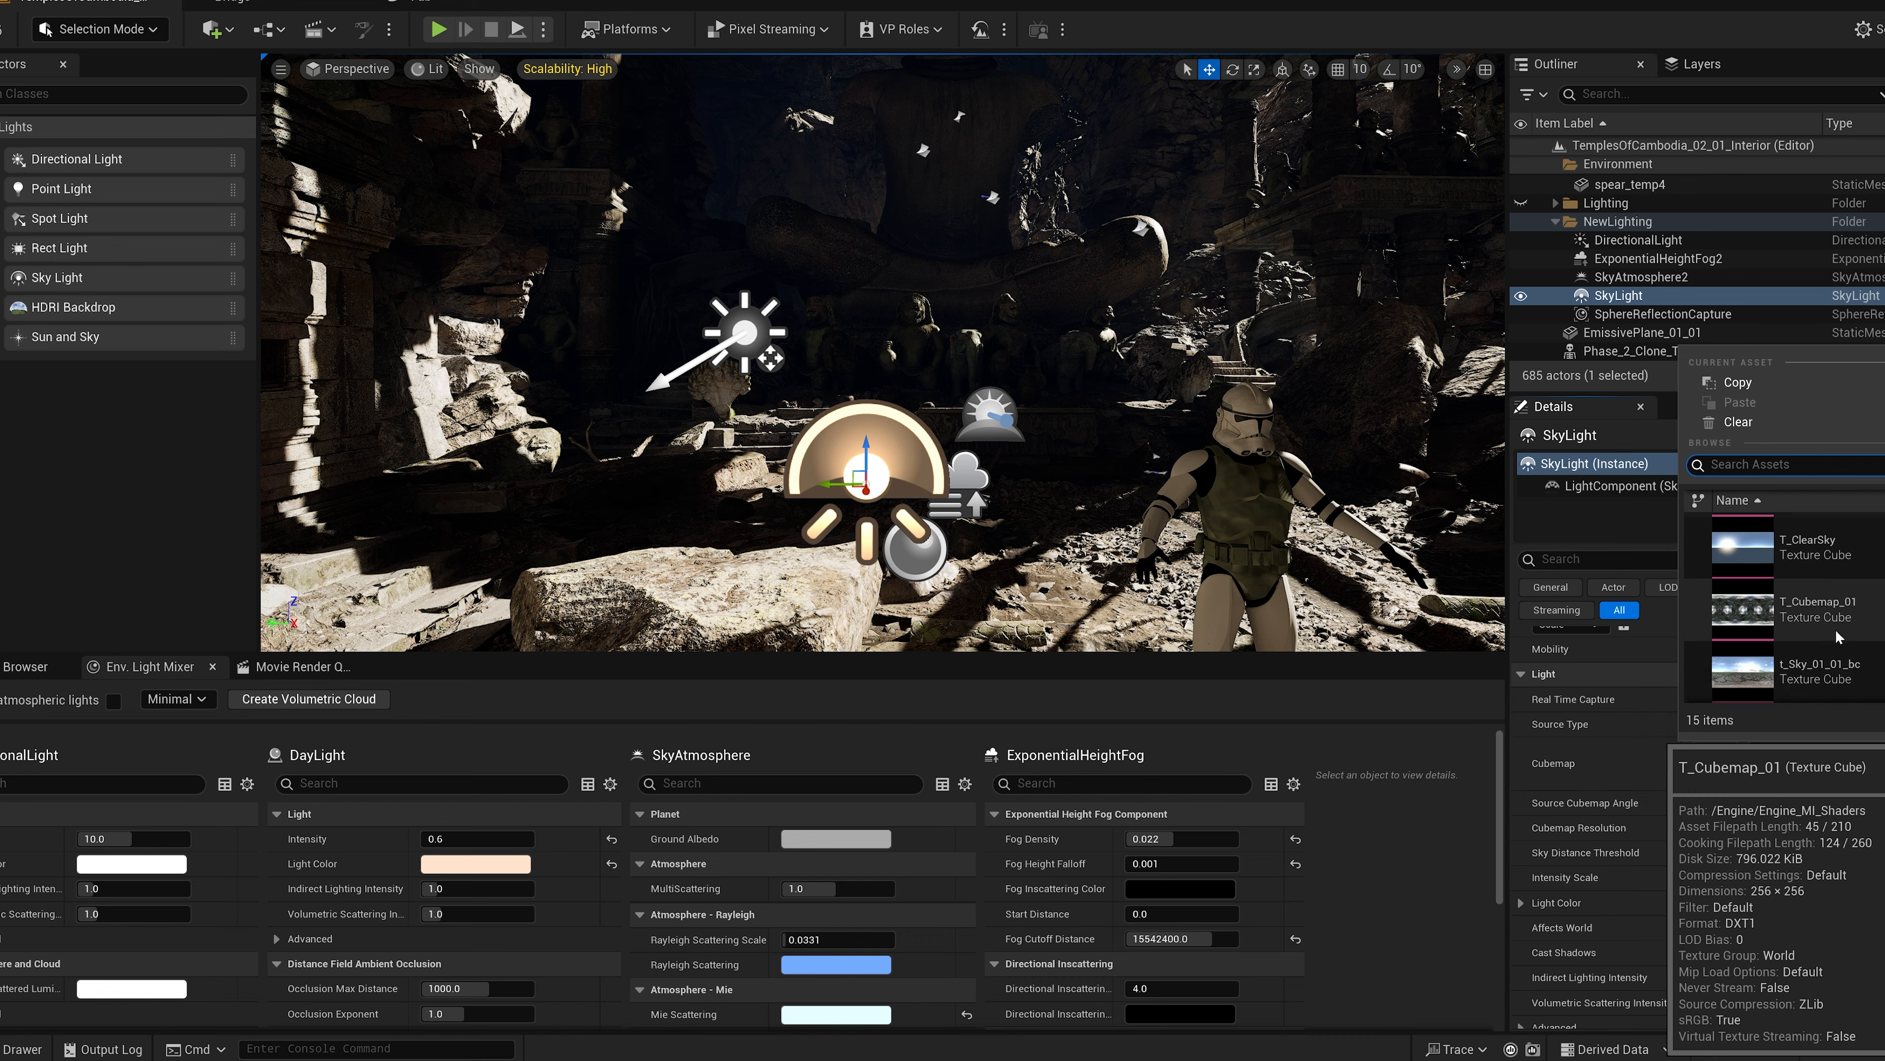
scroll(1847, 659, "up", 5)
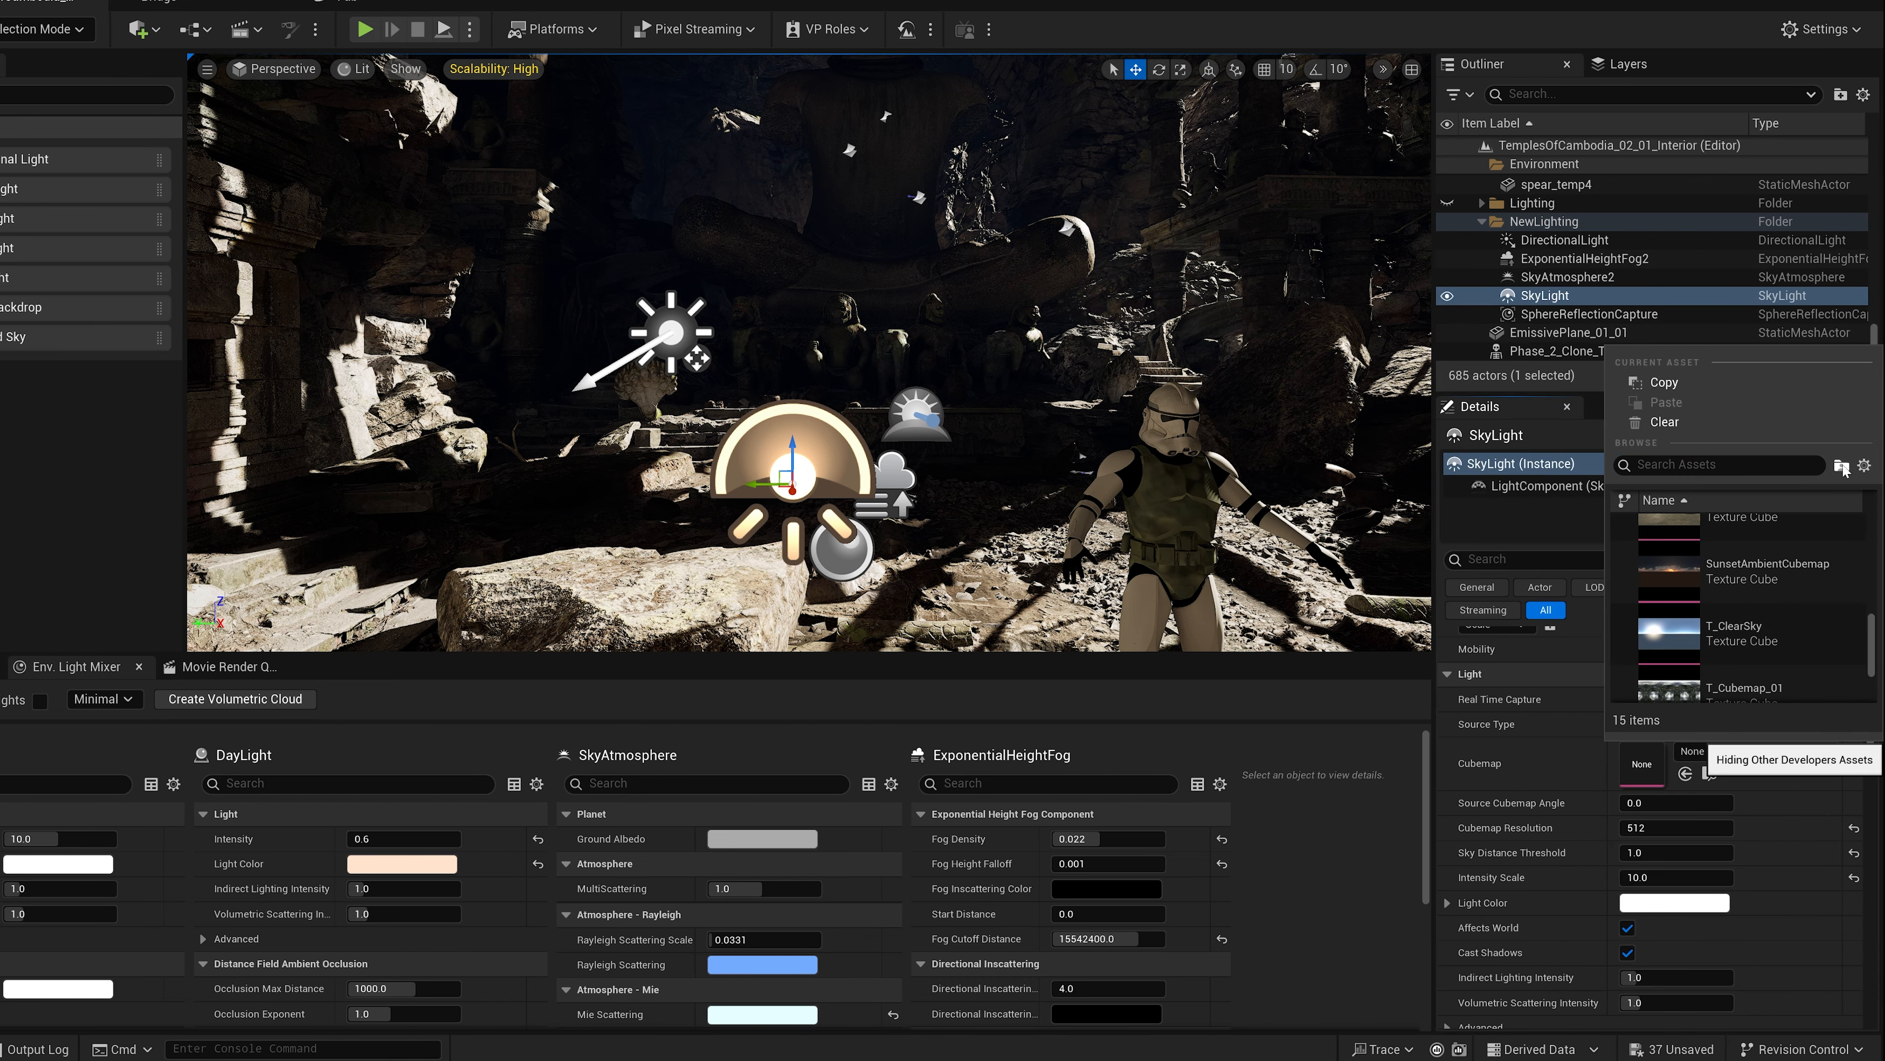
left_click(1864, 473)
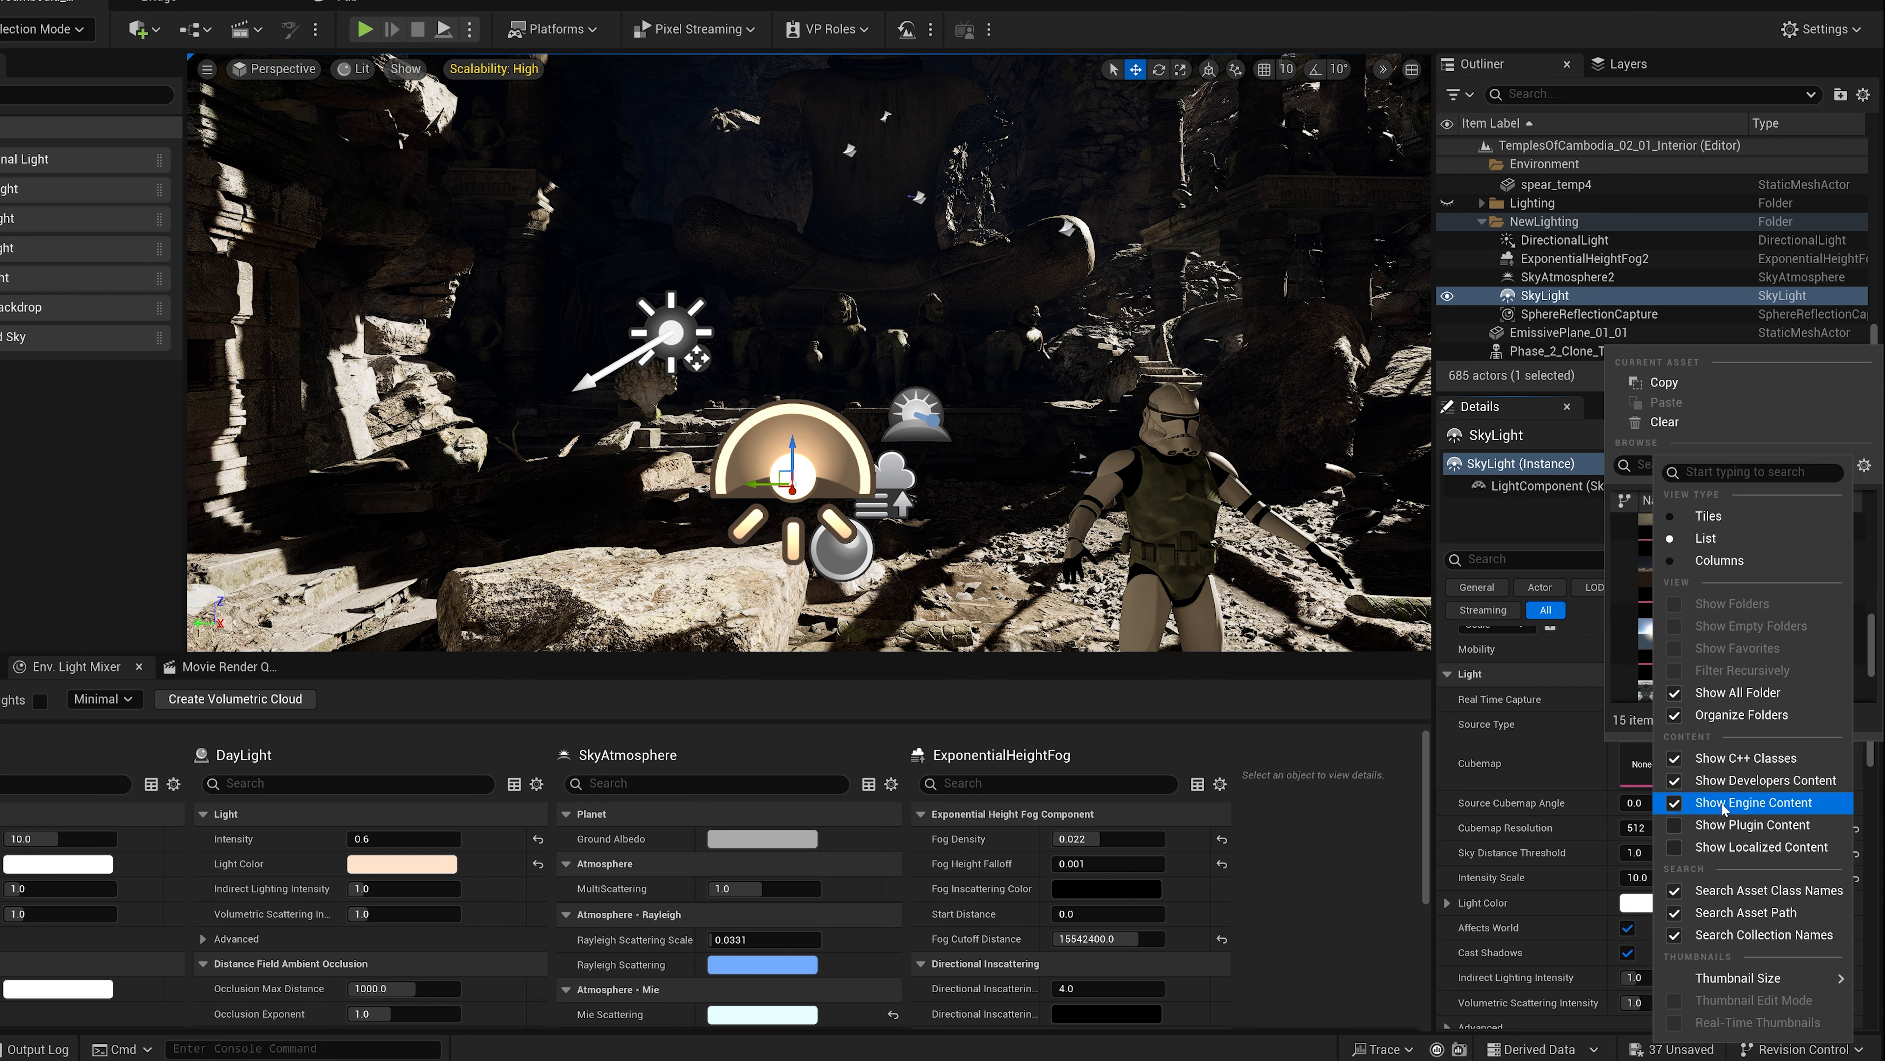
left_click(1635, 583)
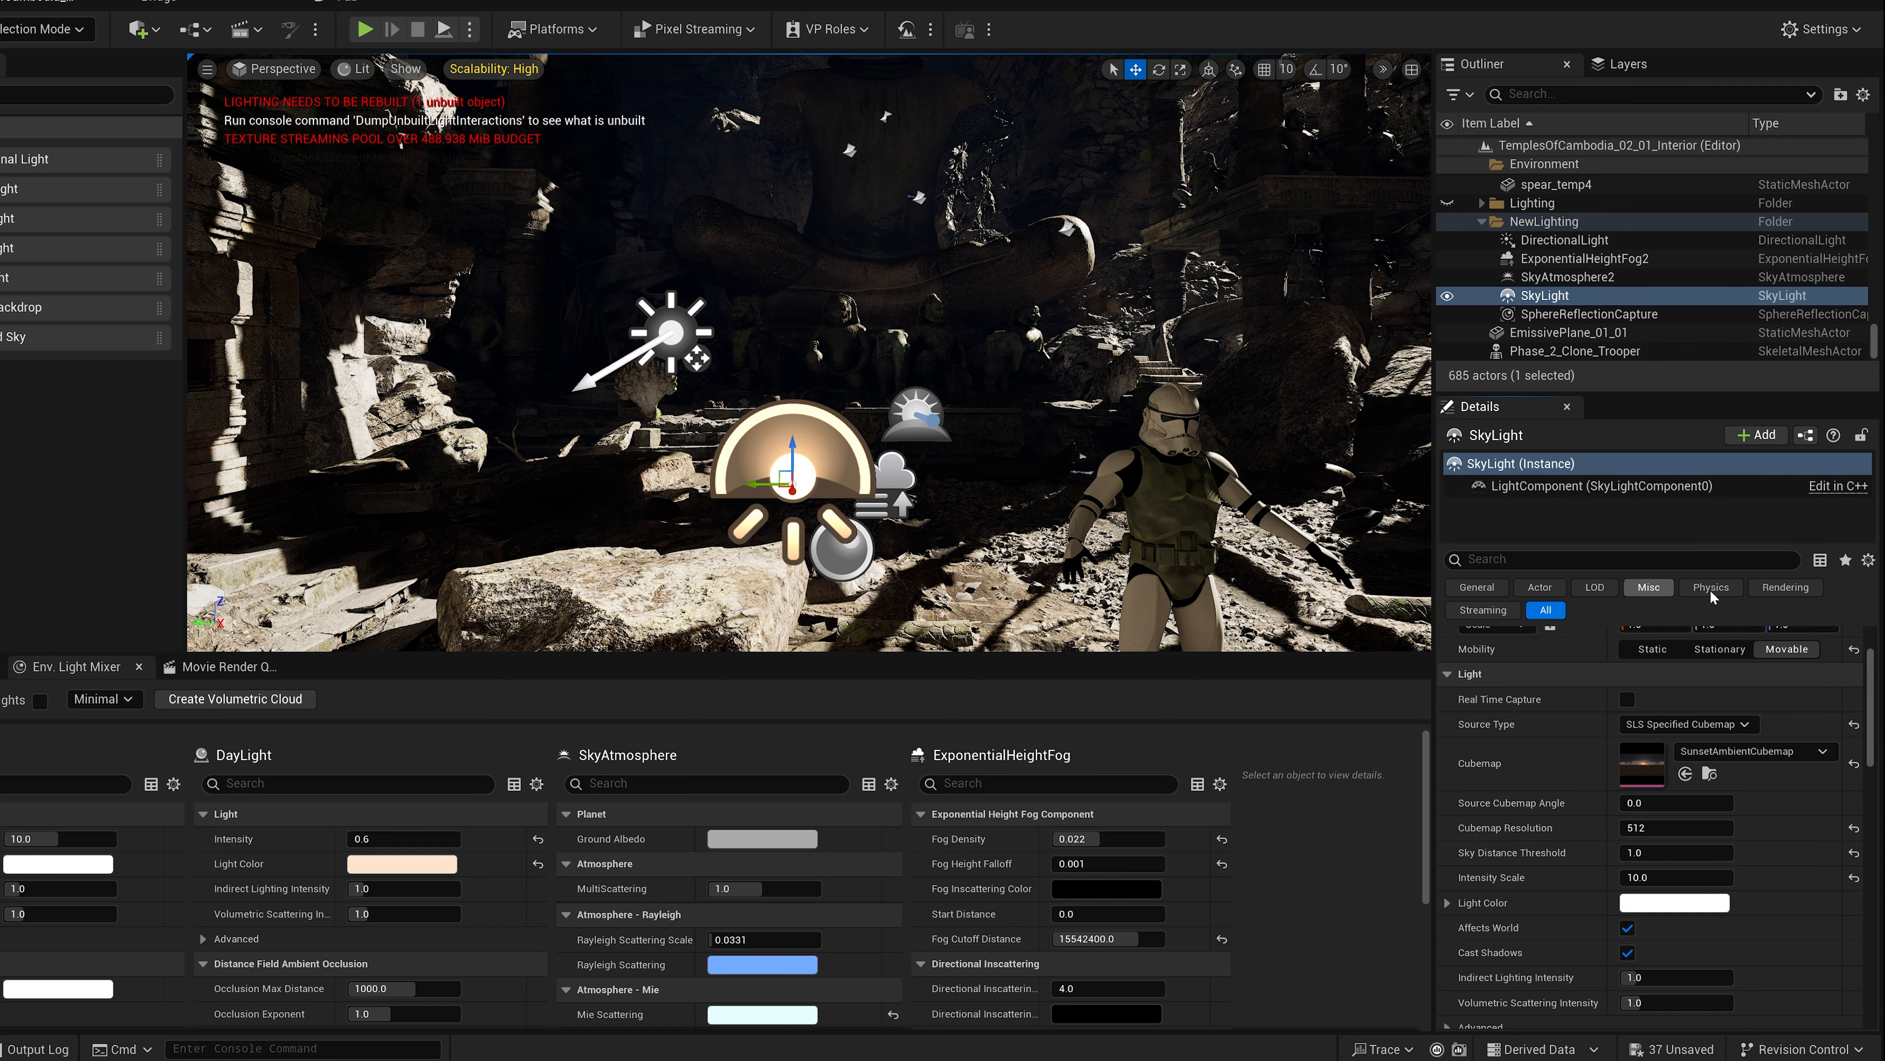
Step: Try t_Sky_01_01_bc as the sky light's Cubemap and switch back to SunsetAmbientCubemap
left_click(1746, 752)
scroll(1820, 579, "down", 5)
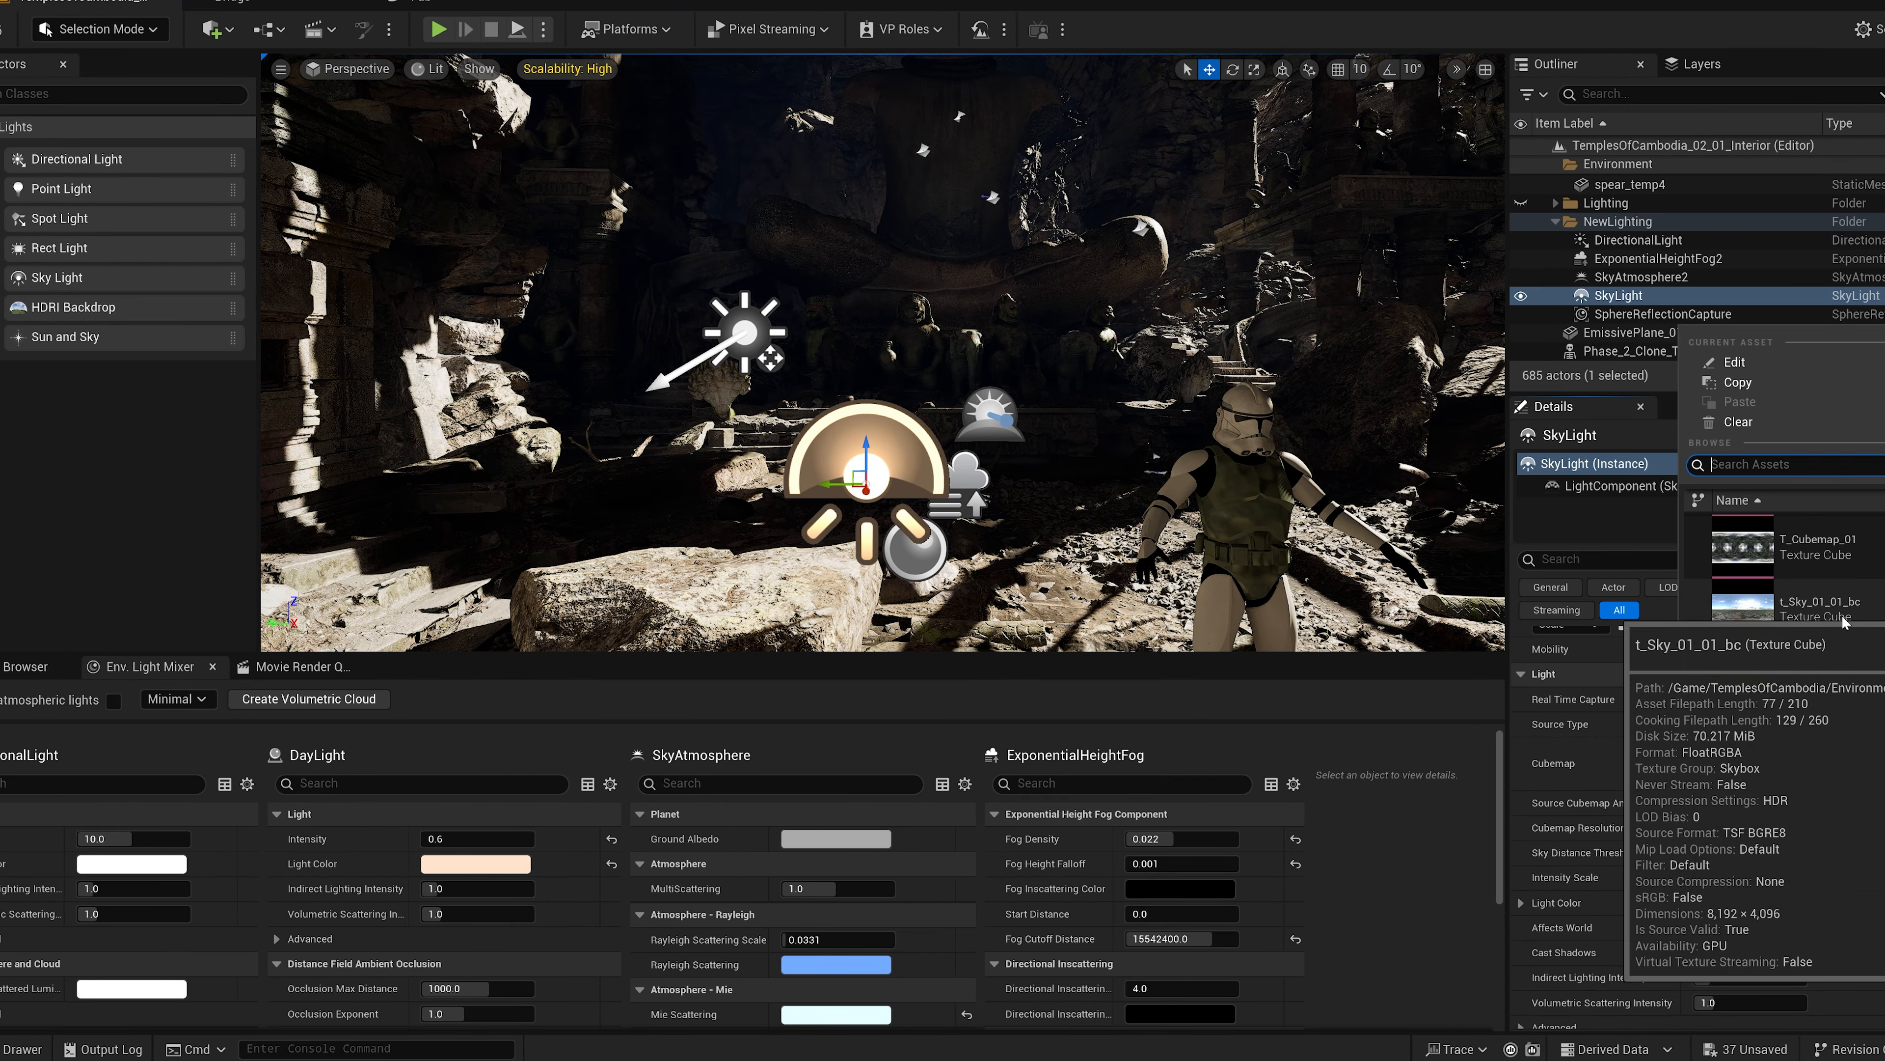
left_click(1843, 618)
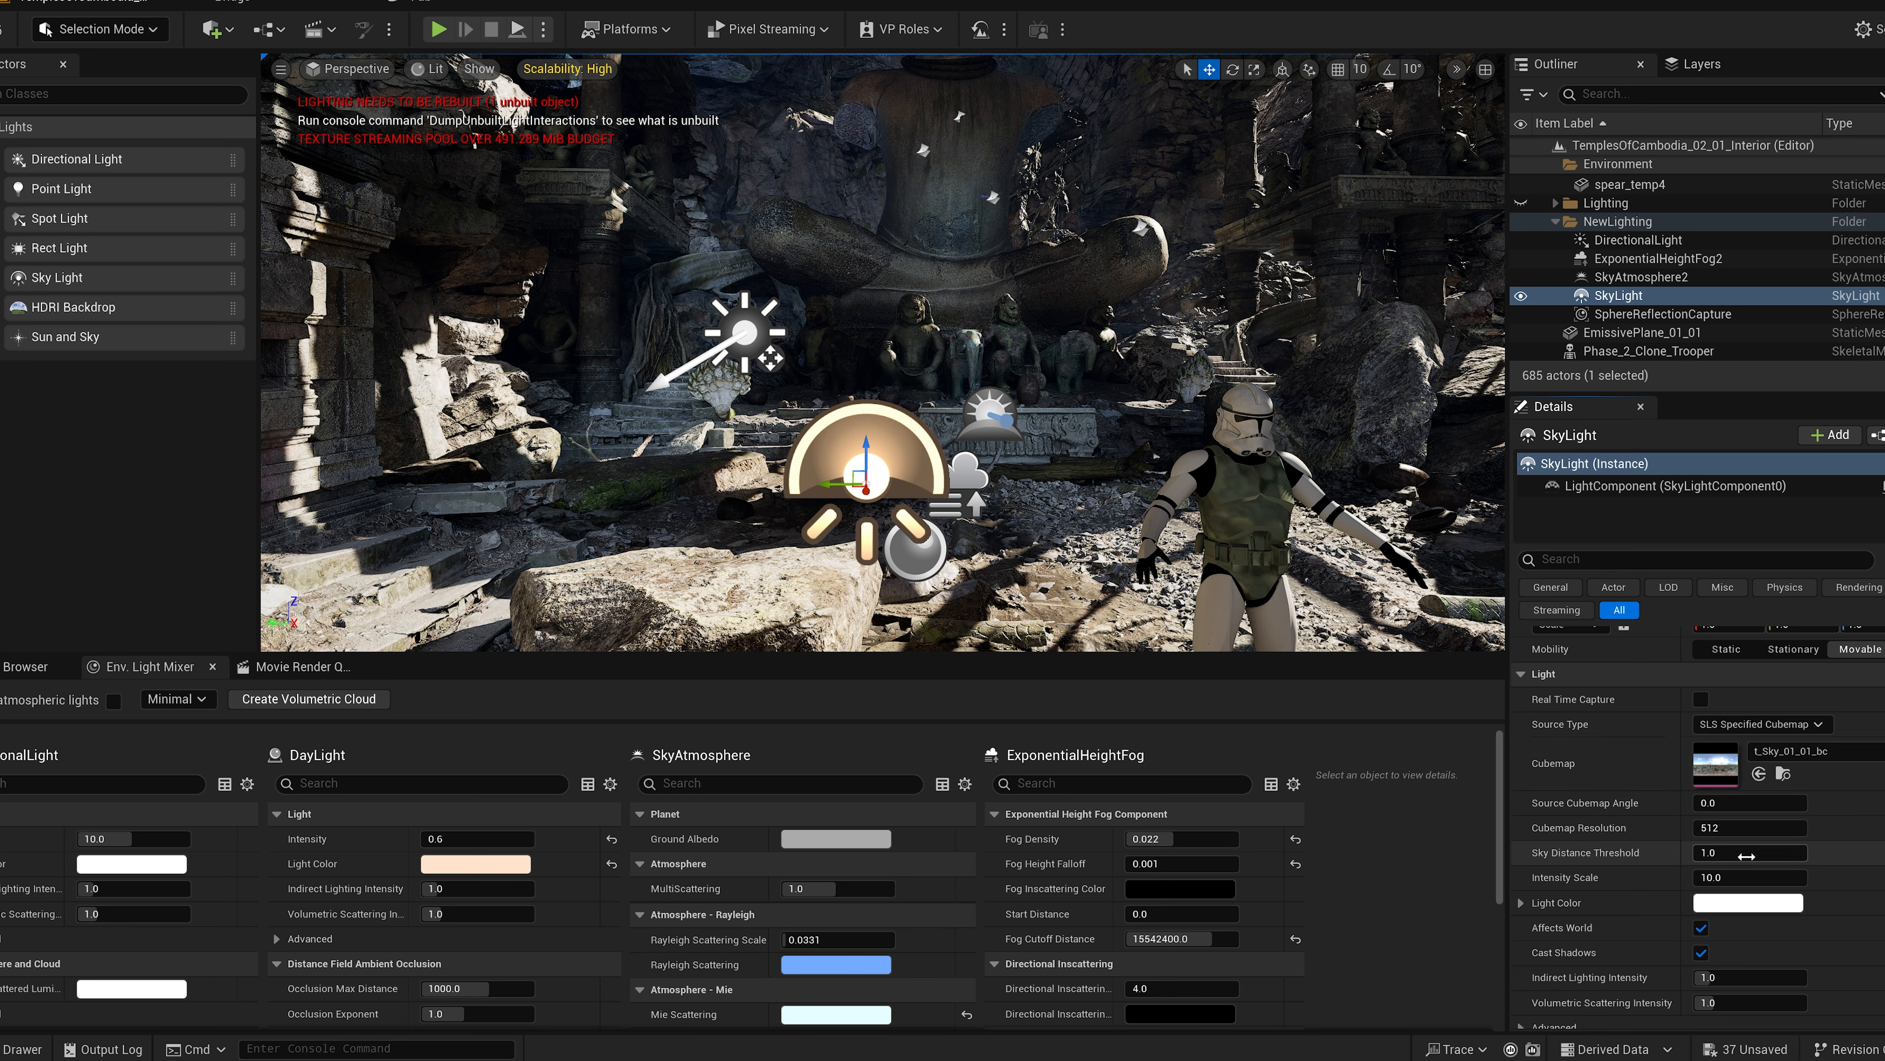
left_click(1795, 760)
scroll(1827, 661, "down", 3)
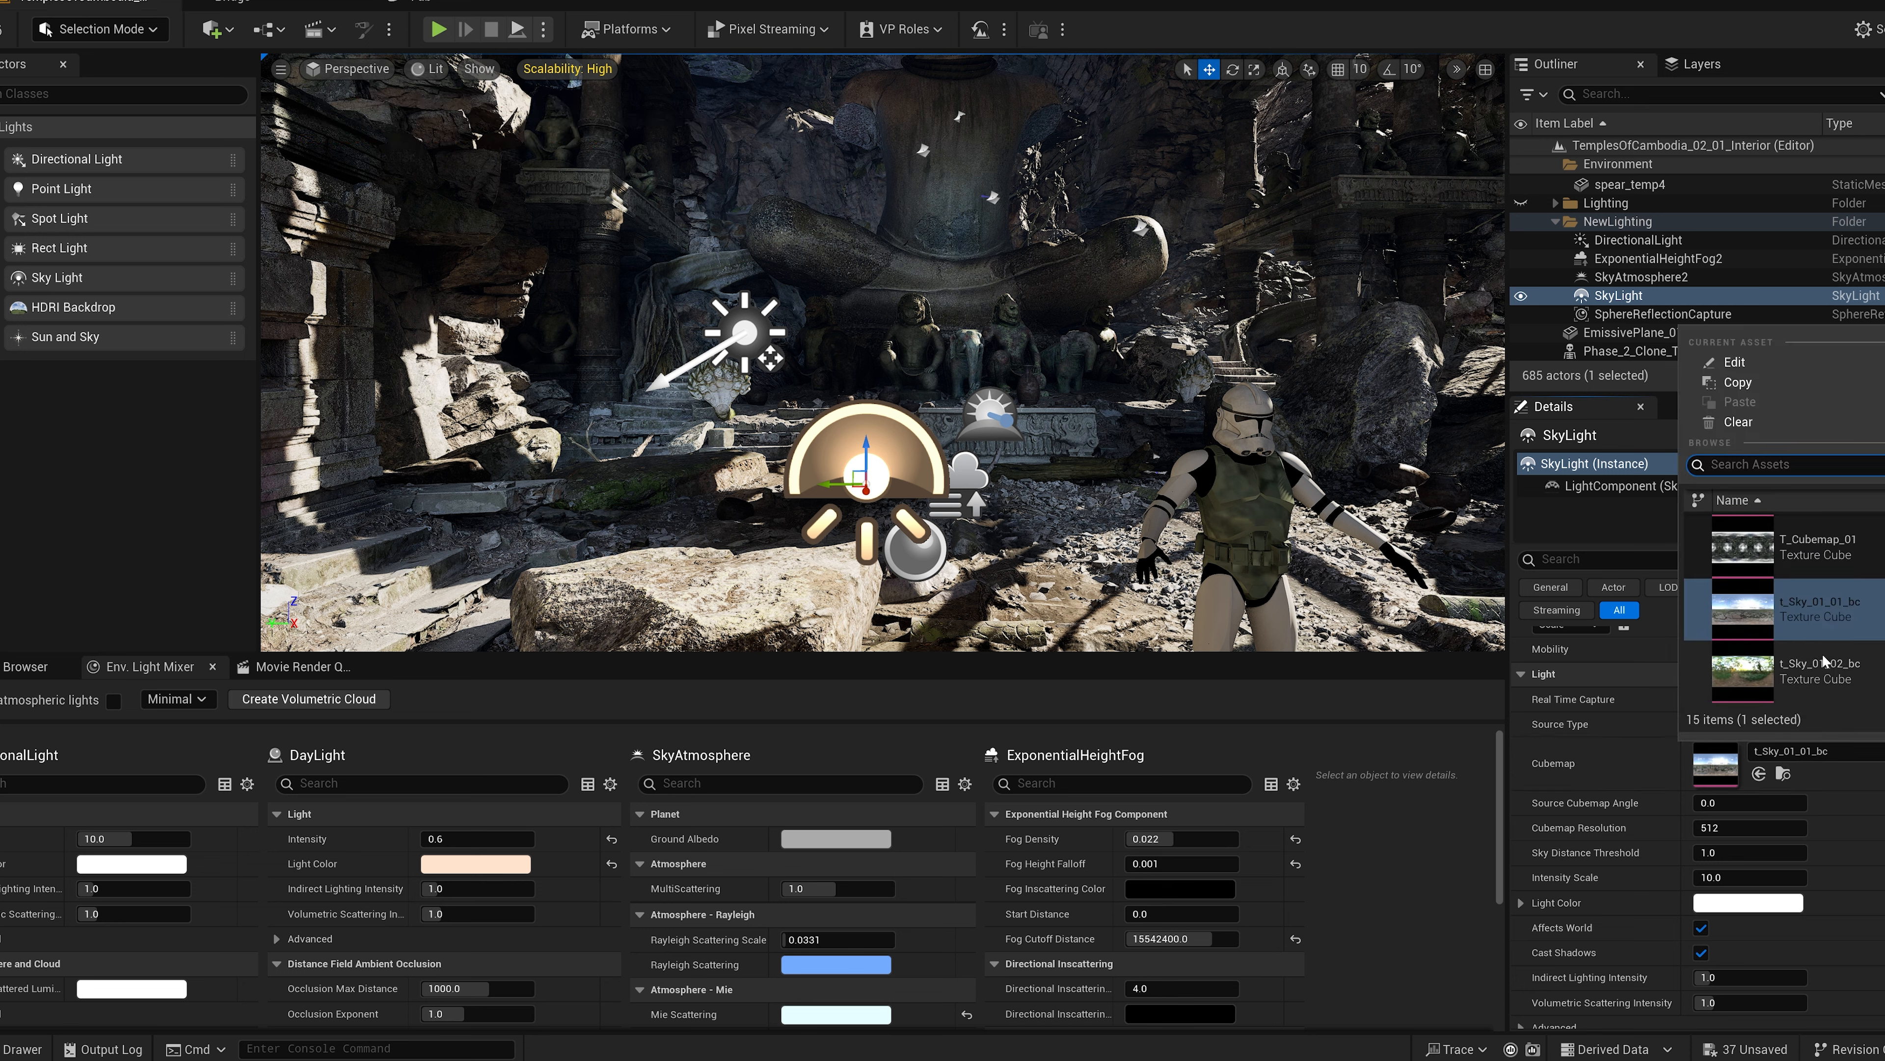
left_click(1827, 660)
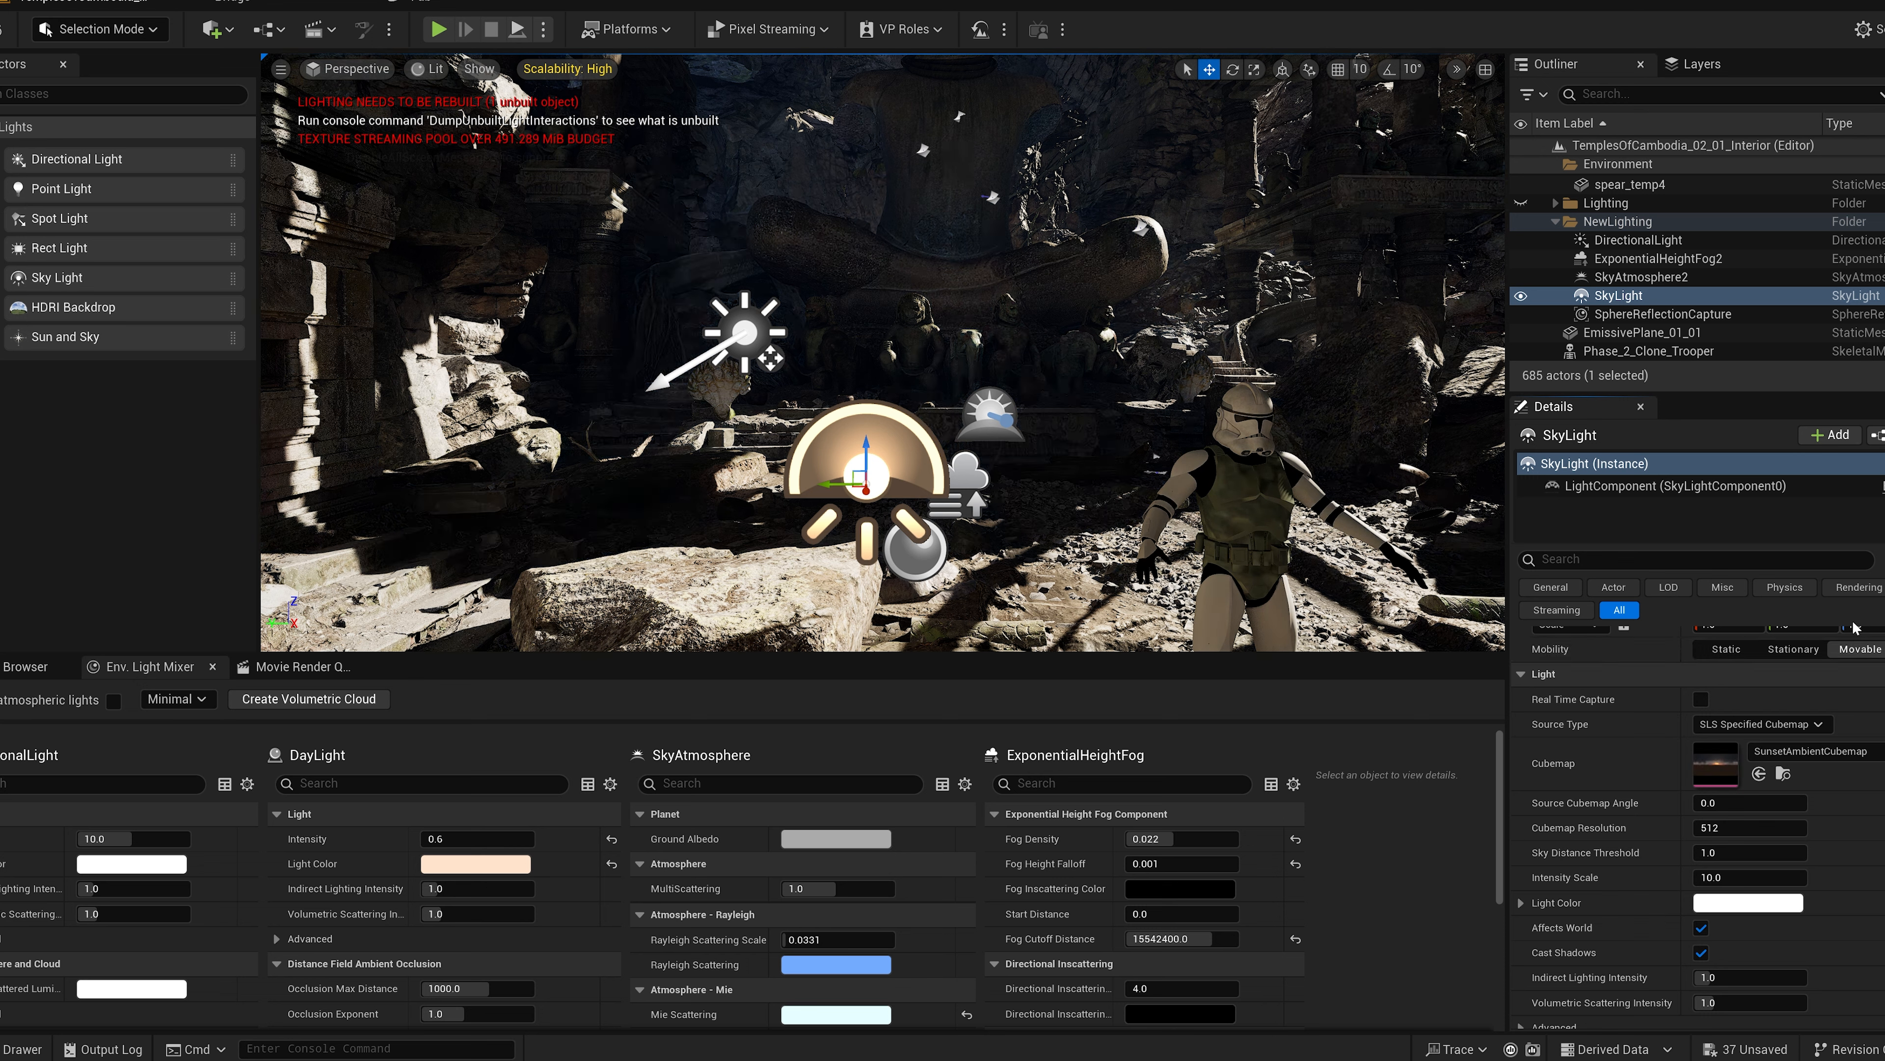
Step: Try raising the sky light's Intensity Scale to about 1179 with the sunset cubemap and reset it to 10
left_click_drag(1745, 877, 1826, 877)
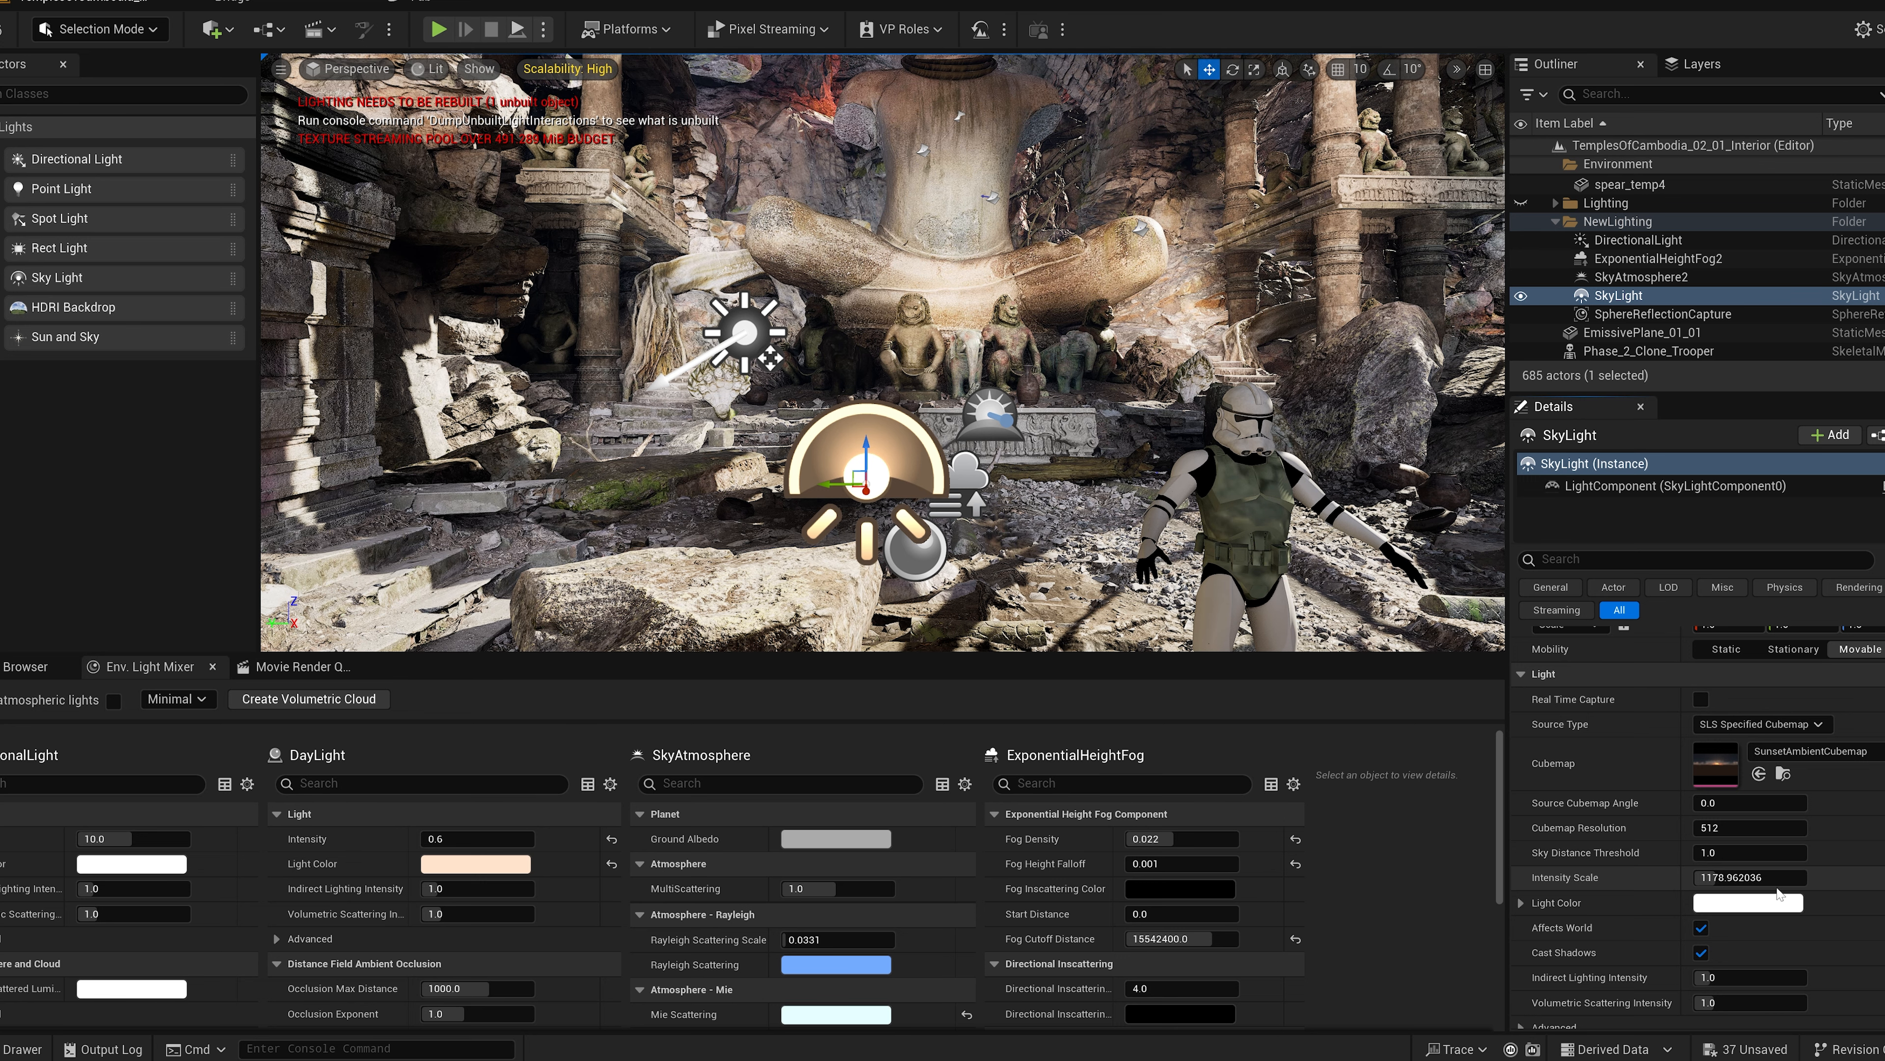
type("10")
key("Return")
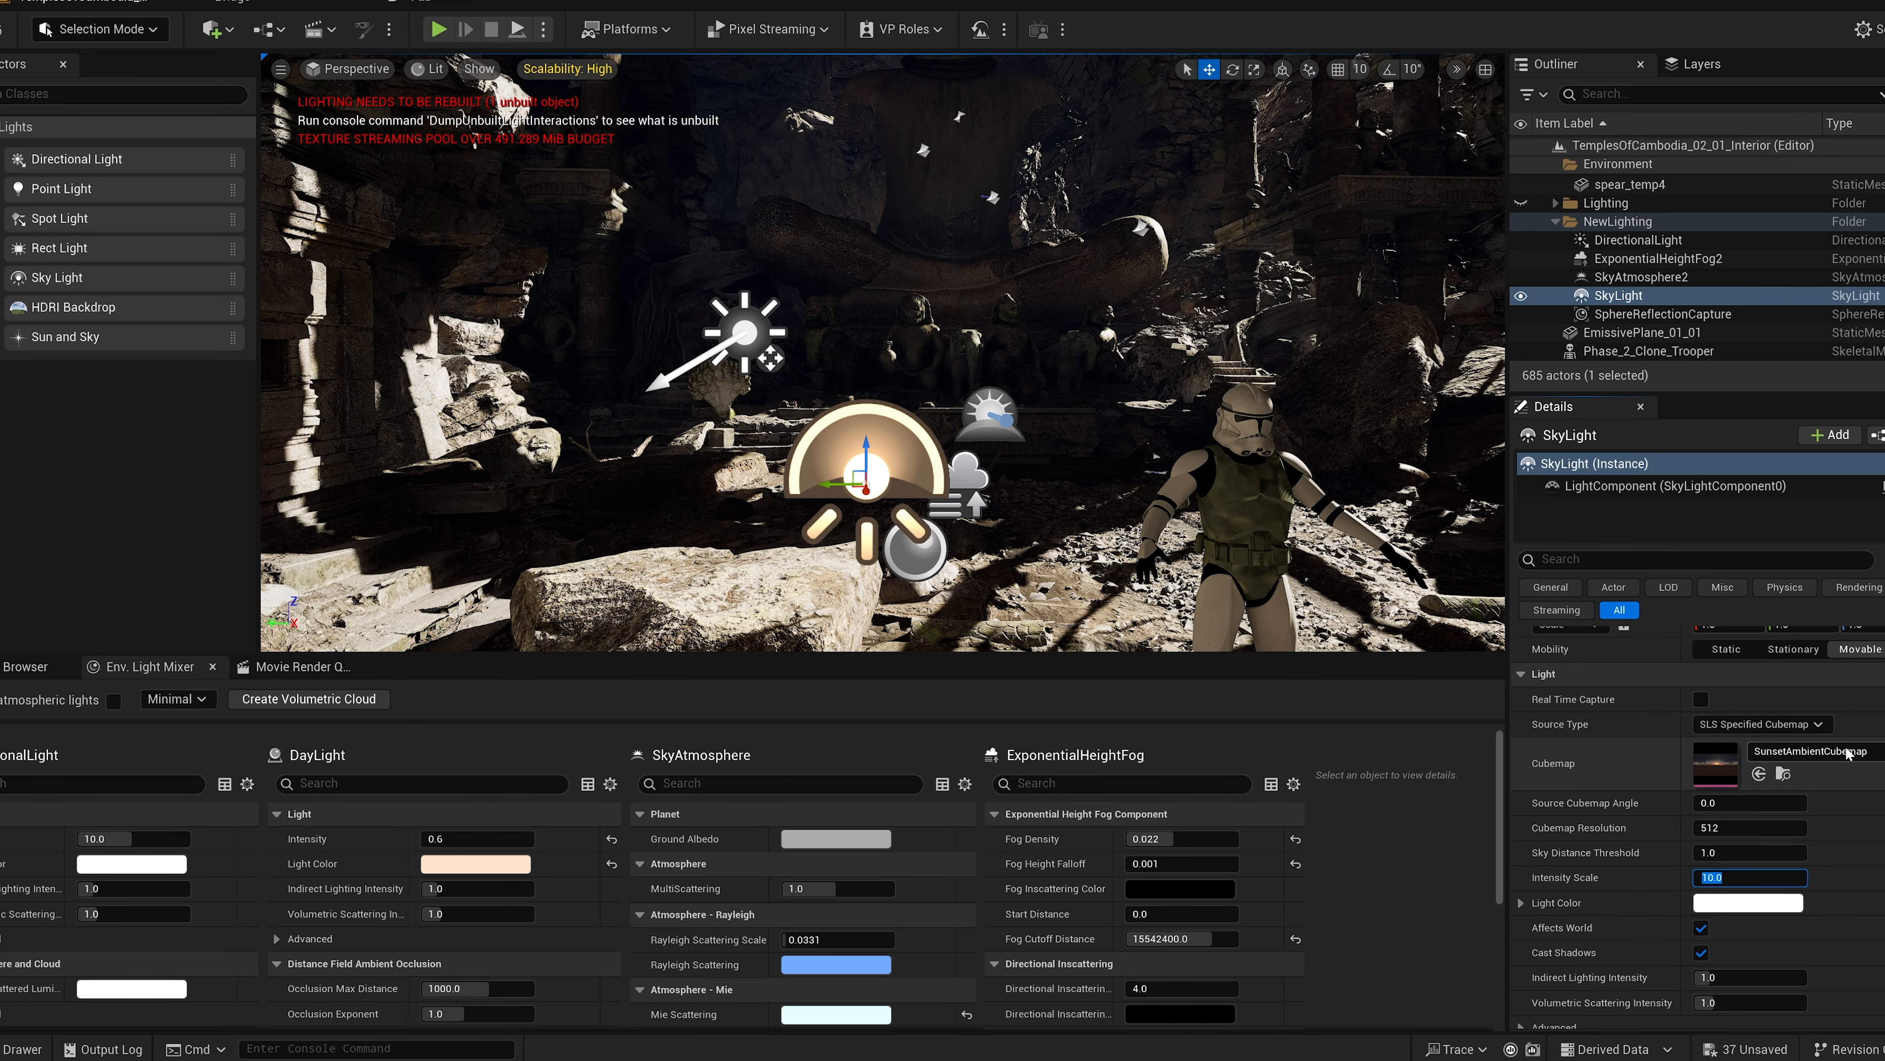
Step: Set the sky light's Source Type back to SLS Captured Scene and re-enable Real Time Capture
left_click(1845, 758)
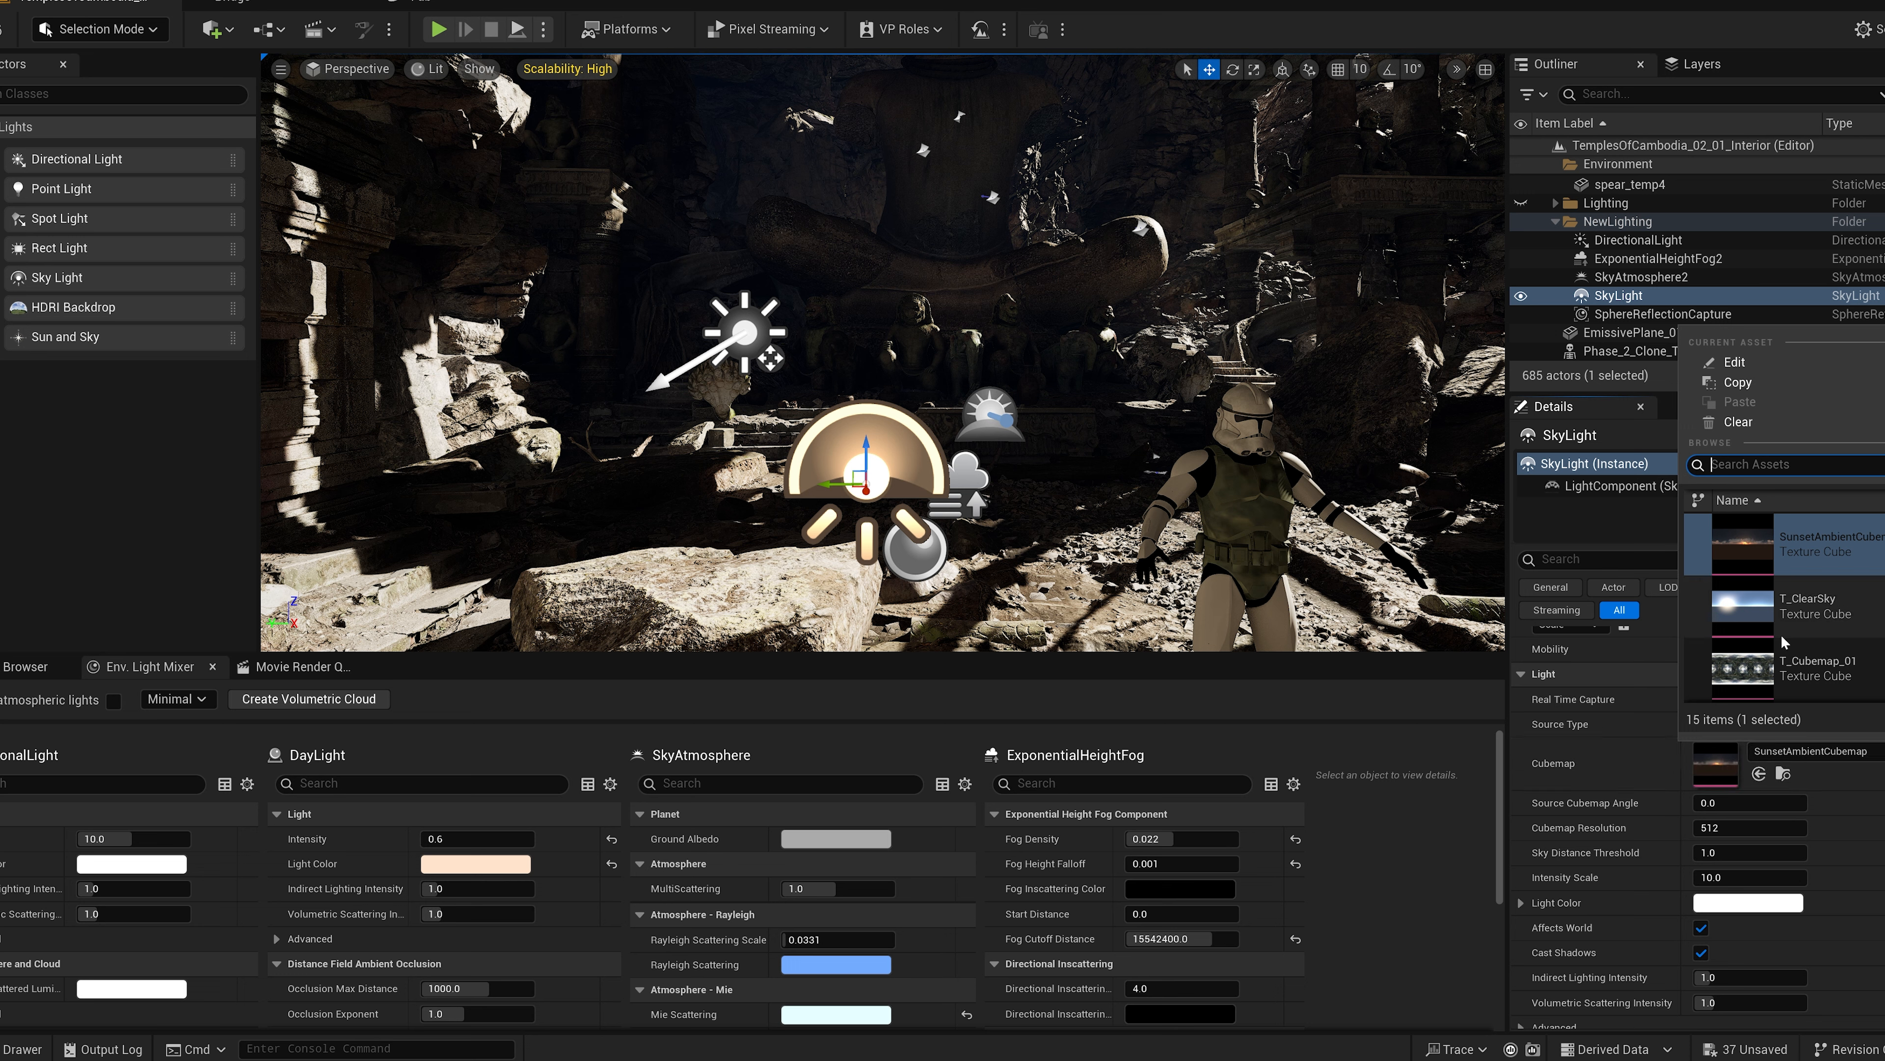
scroll(1863, 638, "up", 1)
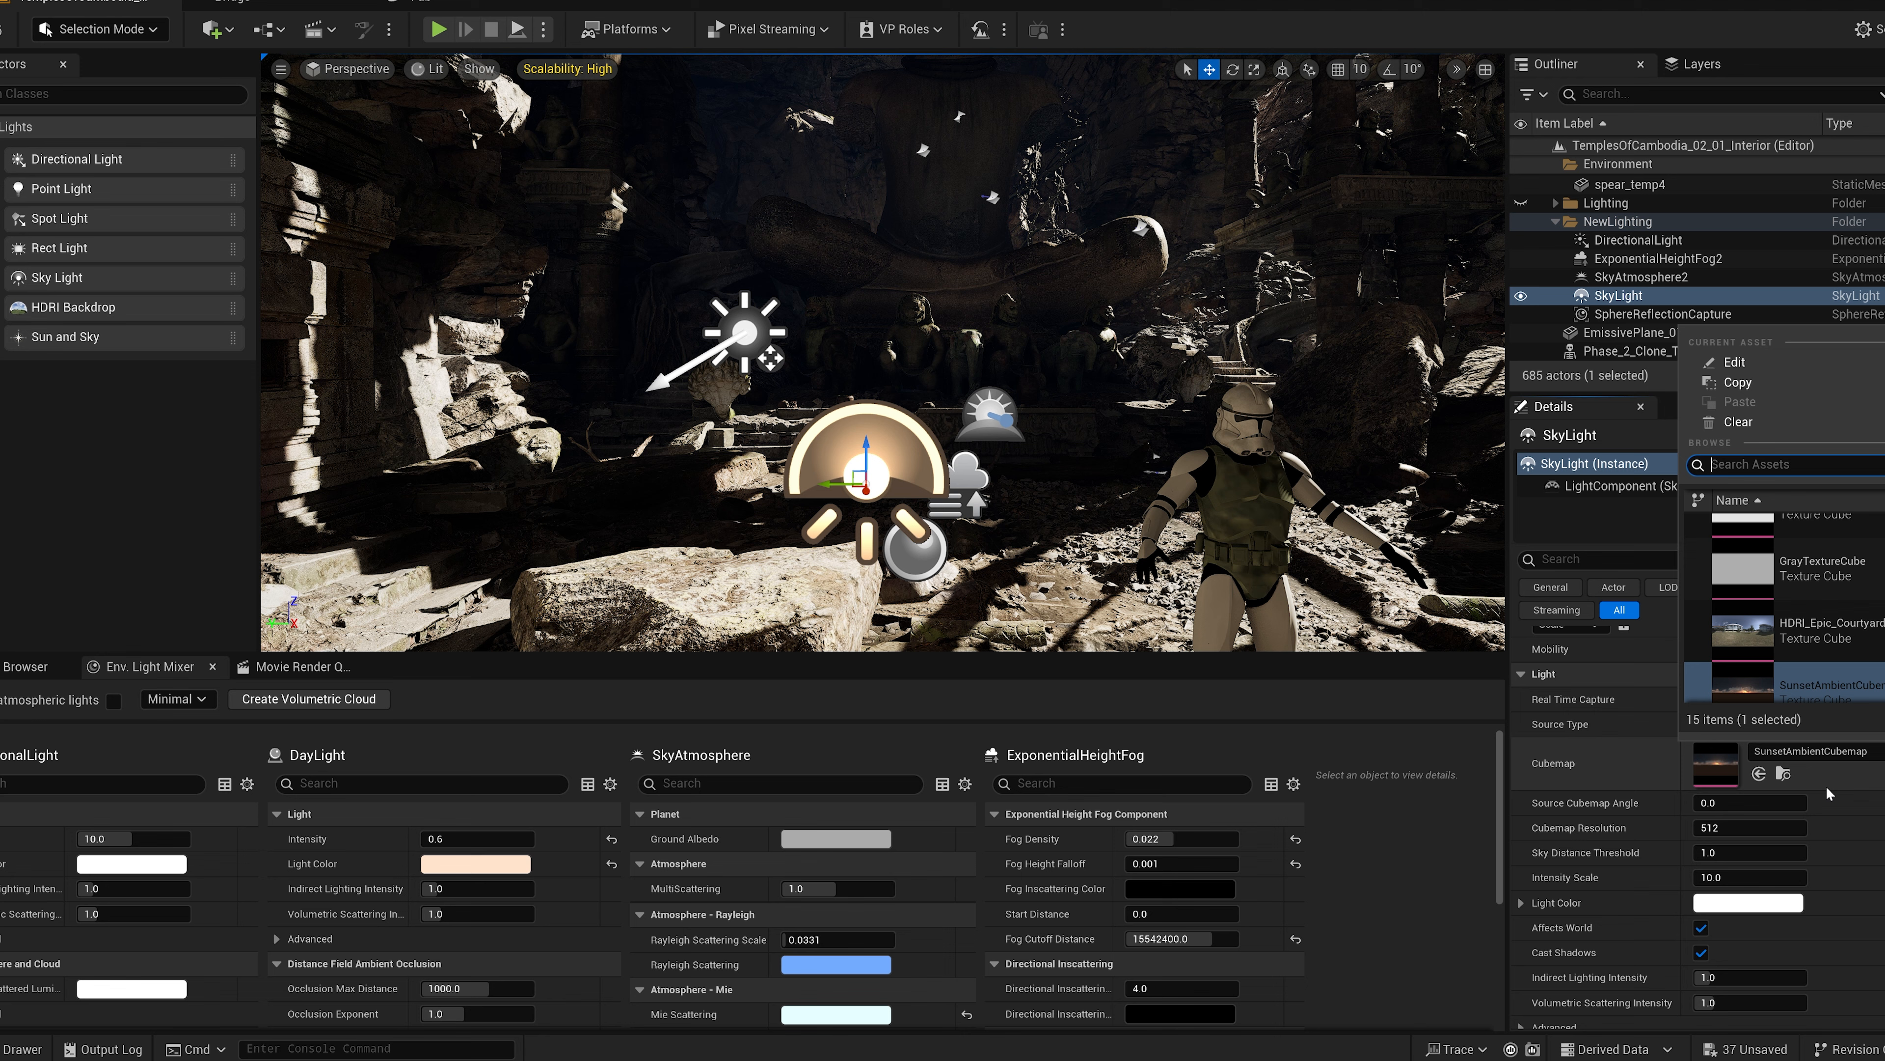
left_click(1830, 789)
left_click(1742, 723)
left_click(1737, 742)
left_click(1701, 699)
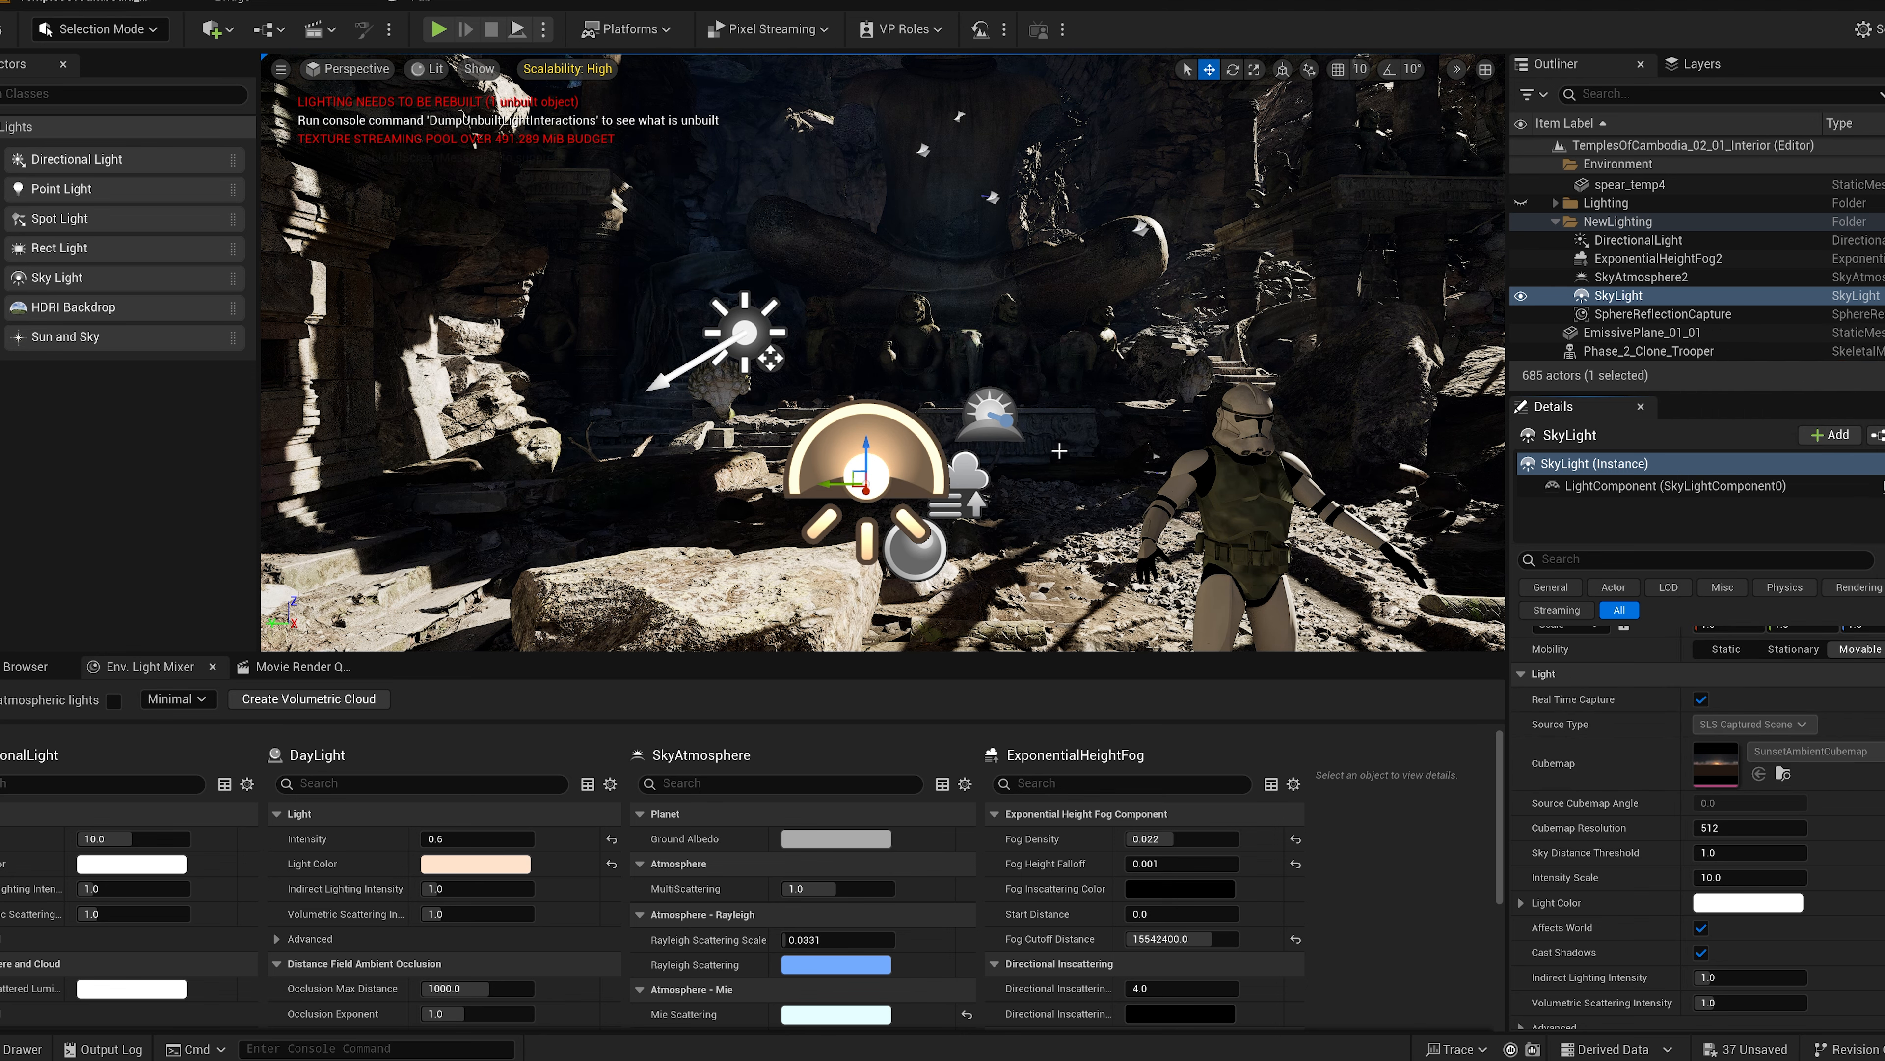
Step: Examine the temple lighting around the clone trooper, foreground rocks and light actors from near and far
key("s")
right_click_drag(1052, 453, 1091, 462)
key("w")
key("w")
right_click_drag(988, 424, 998, 407)
key("s")
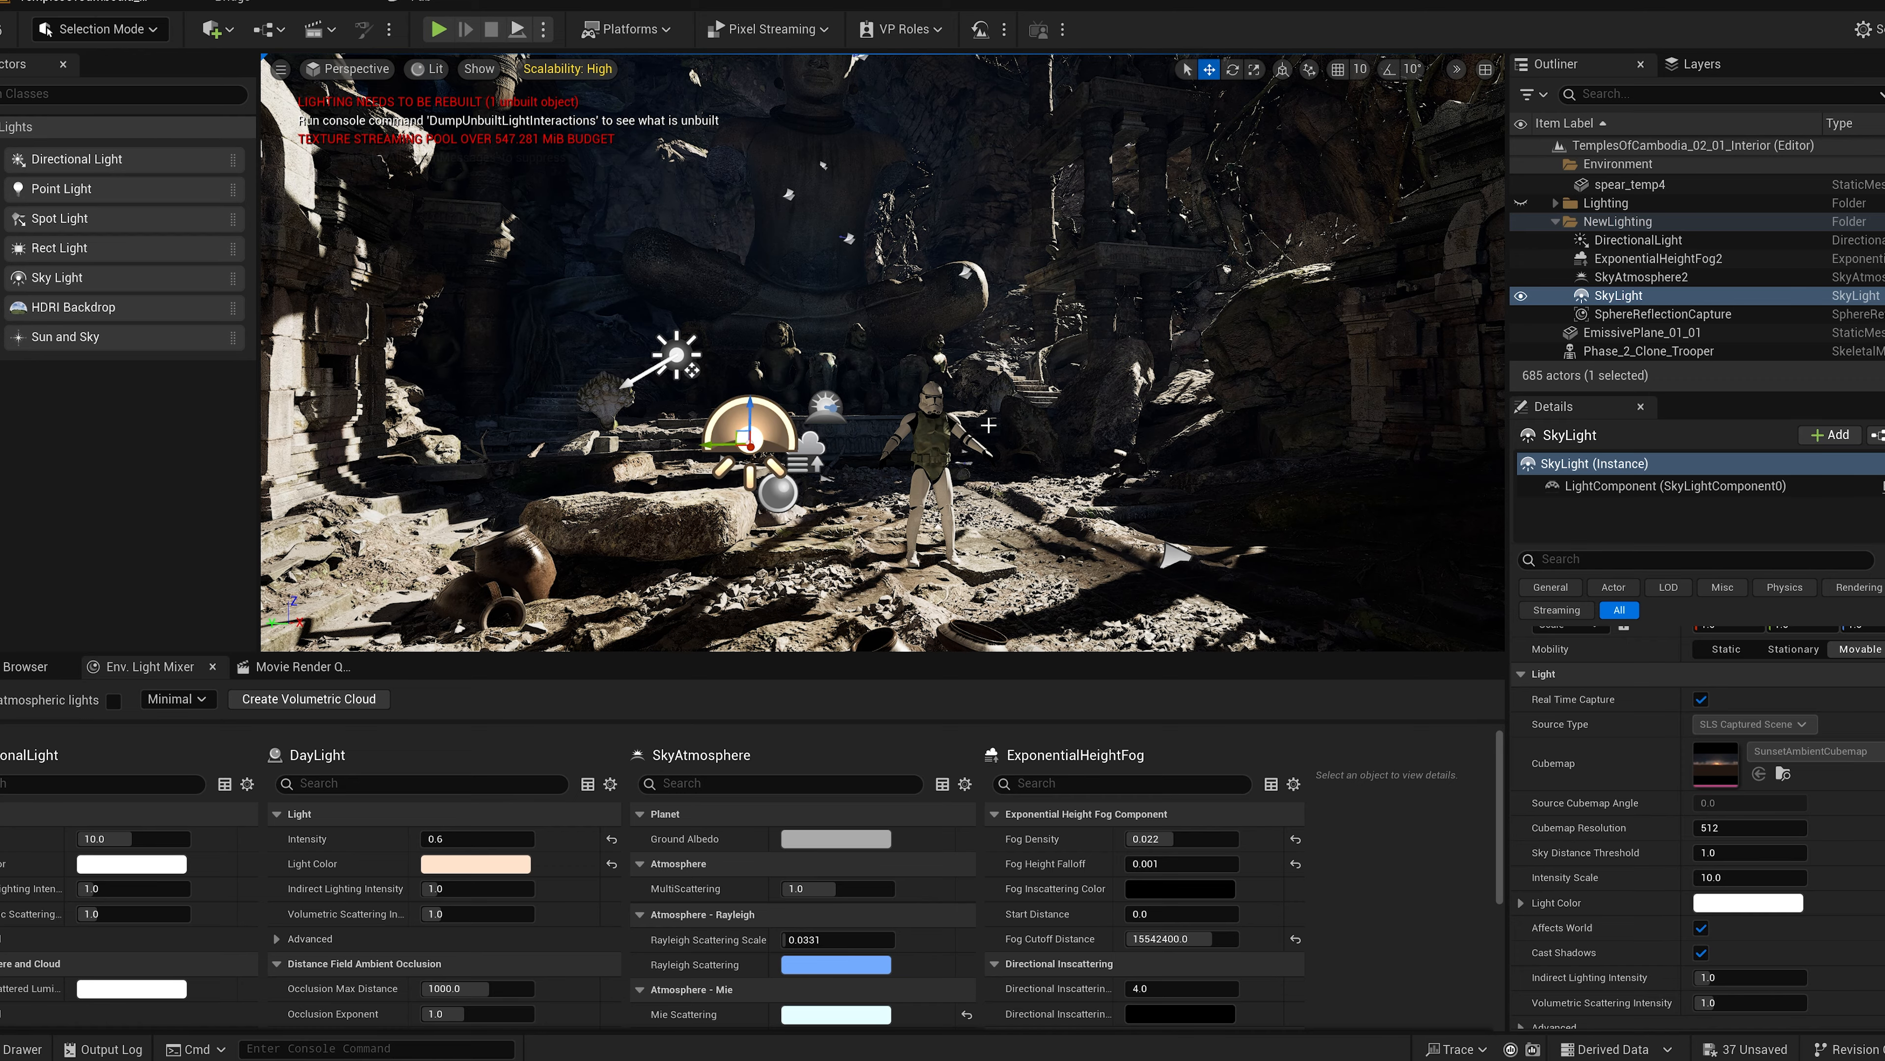
key("w")
right_click_drag(988, 425, 1056, 441)
key("s")
key("a")
key("w")
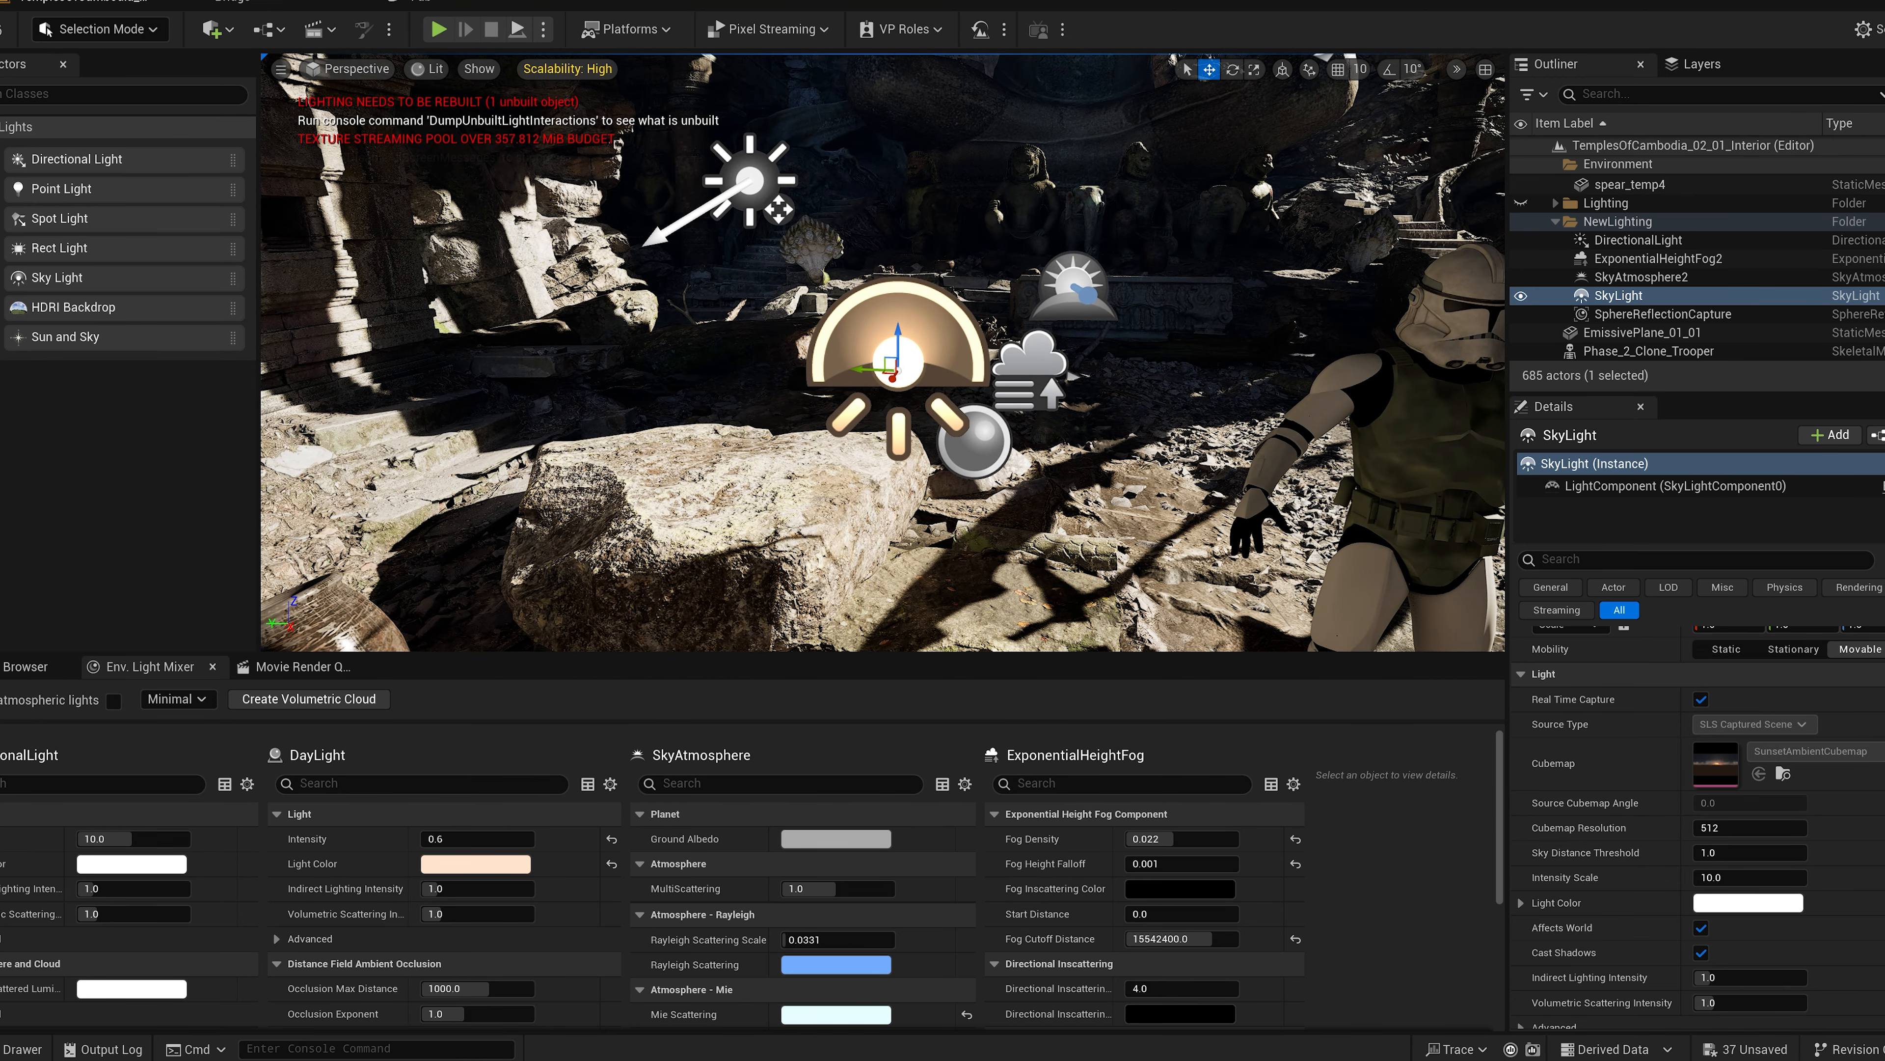
Step: Enable Volumetric Fog on ExponentialHeightFog2, comparing the temple scene with the option off and on
left_click(1028, 369)
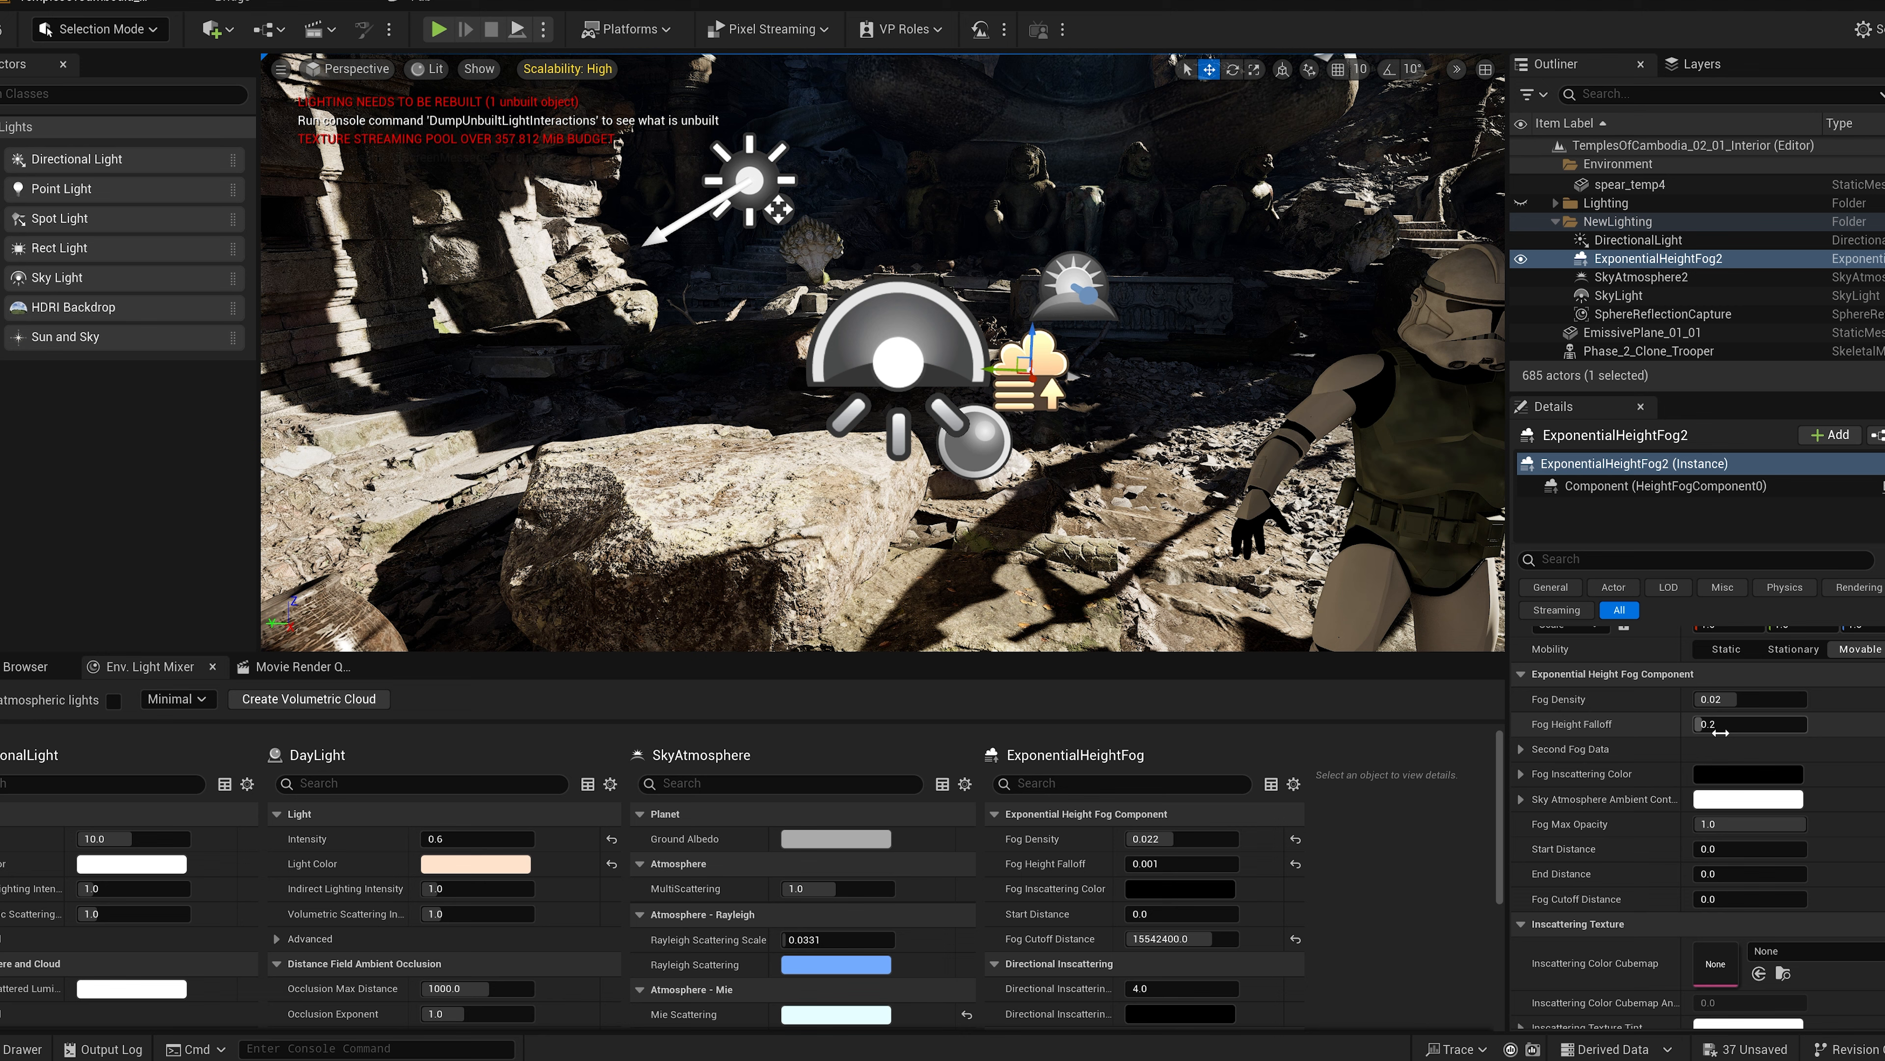
scroll(1712, 828, "down", 5)
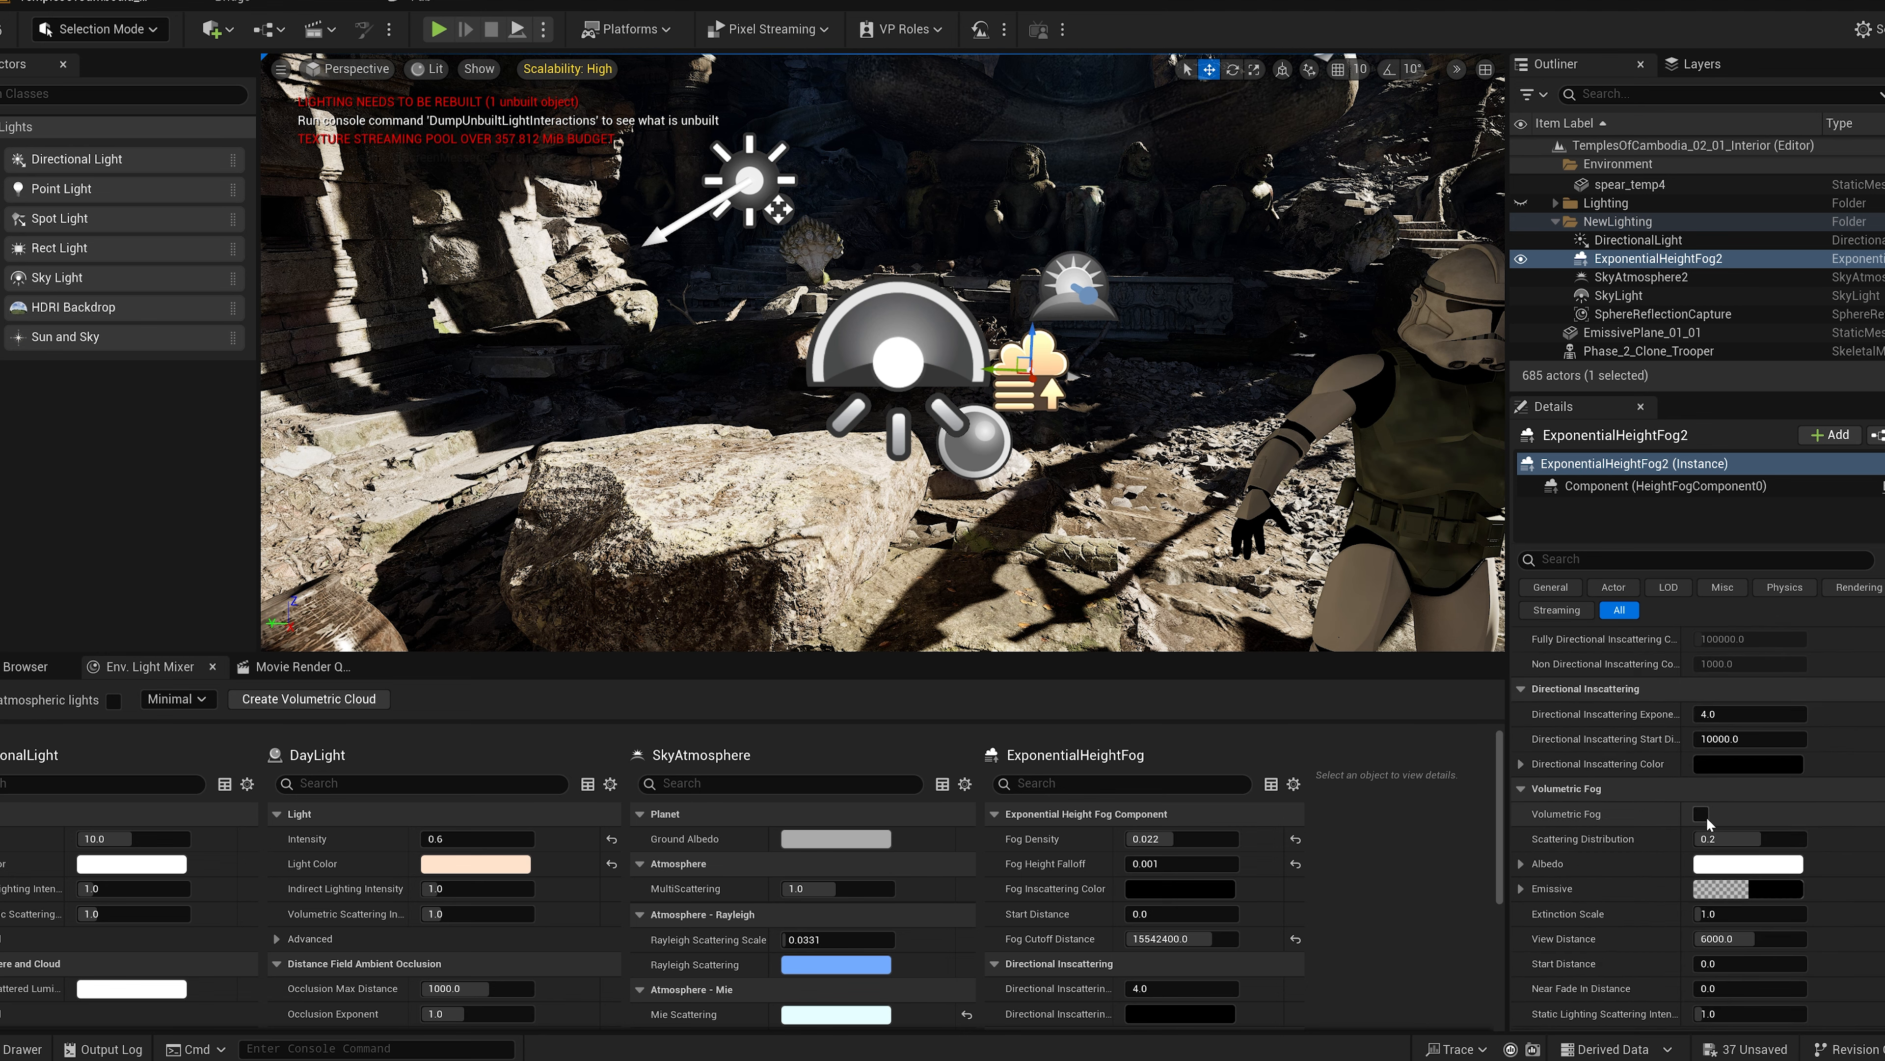
left_click(1701, 814)
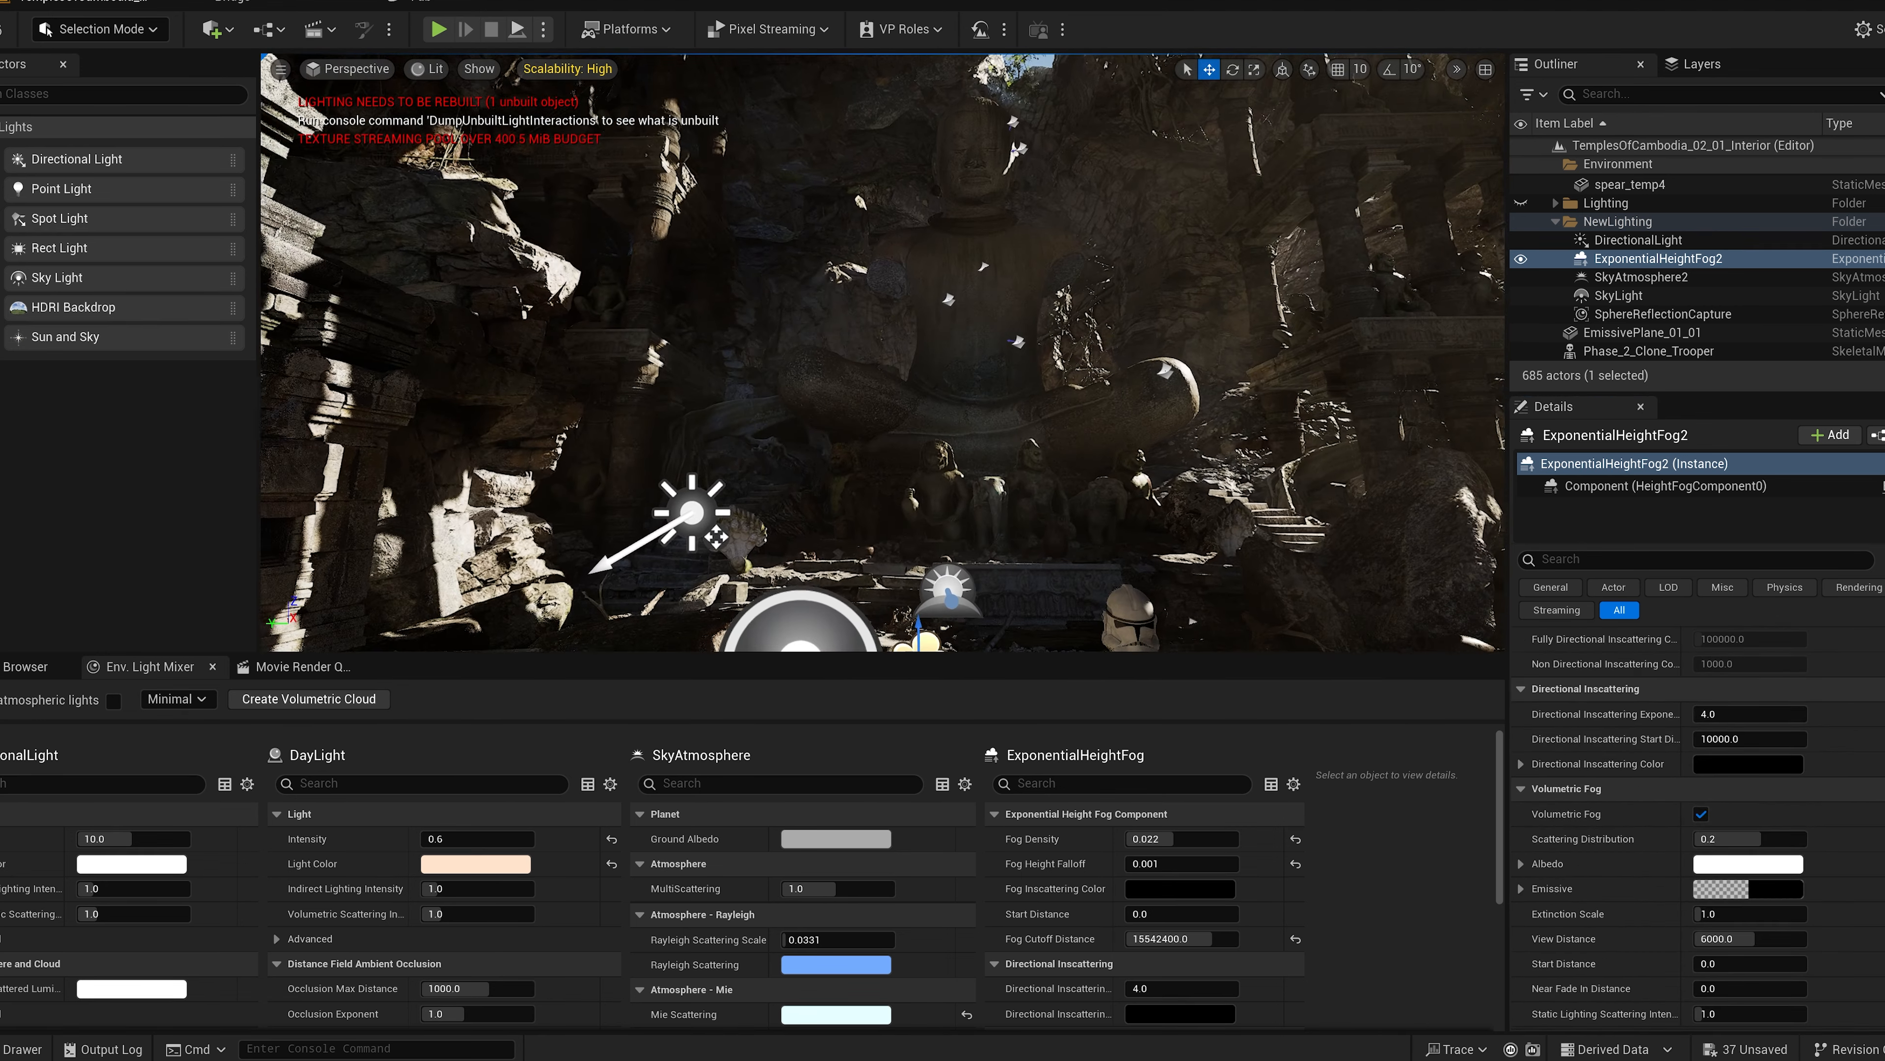
left_click(1701, 814)
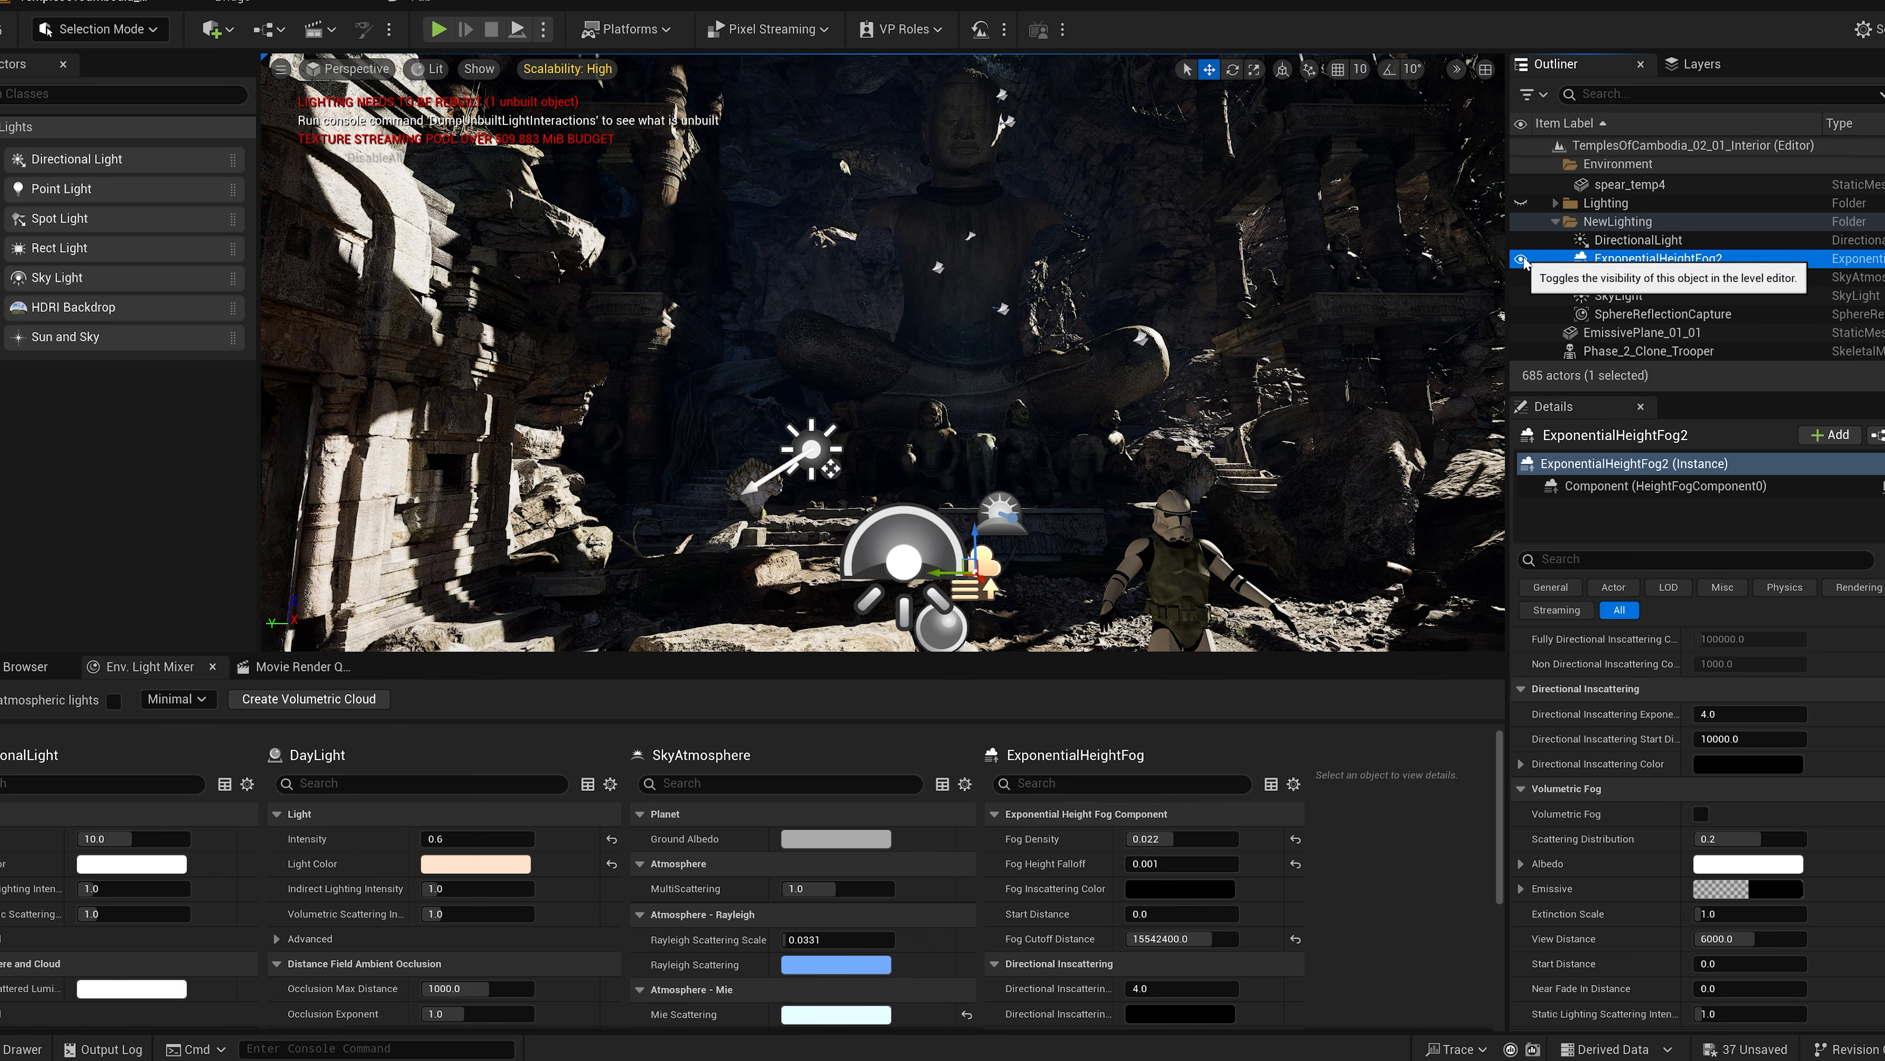
left_click(1701, 814)
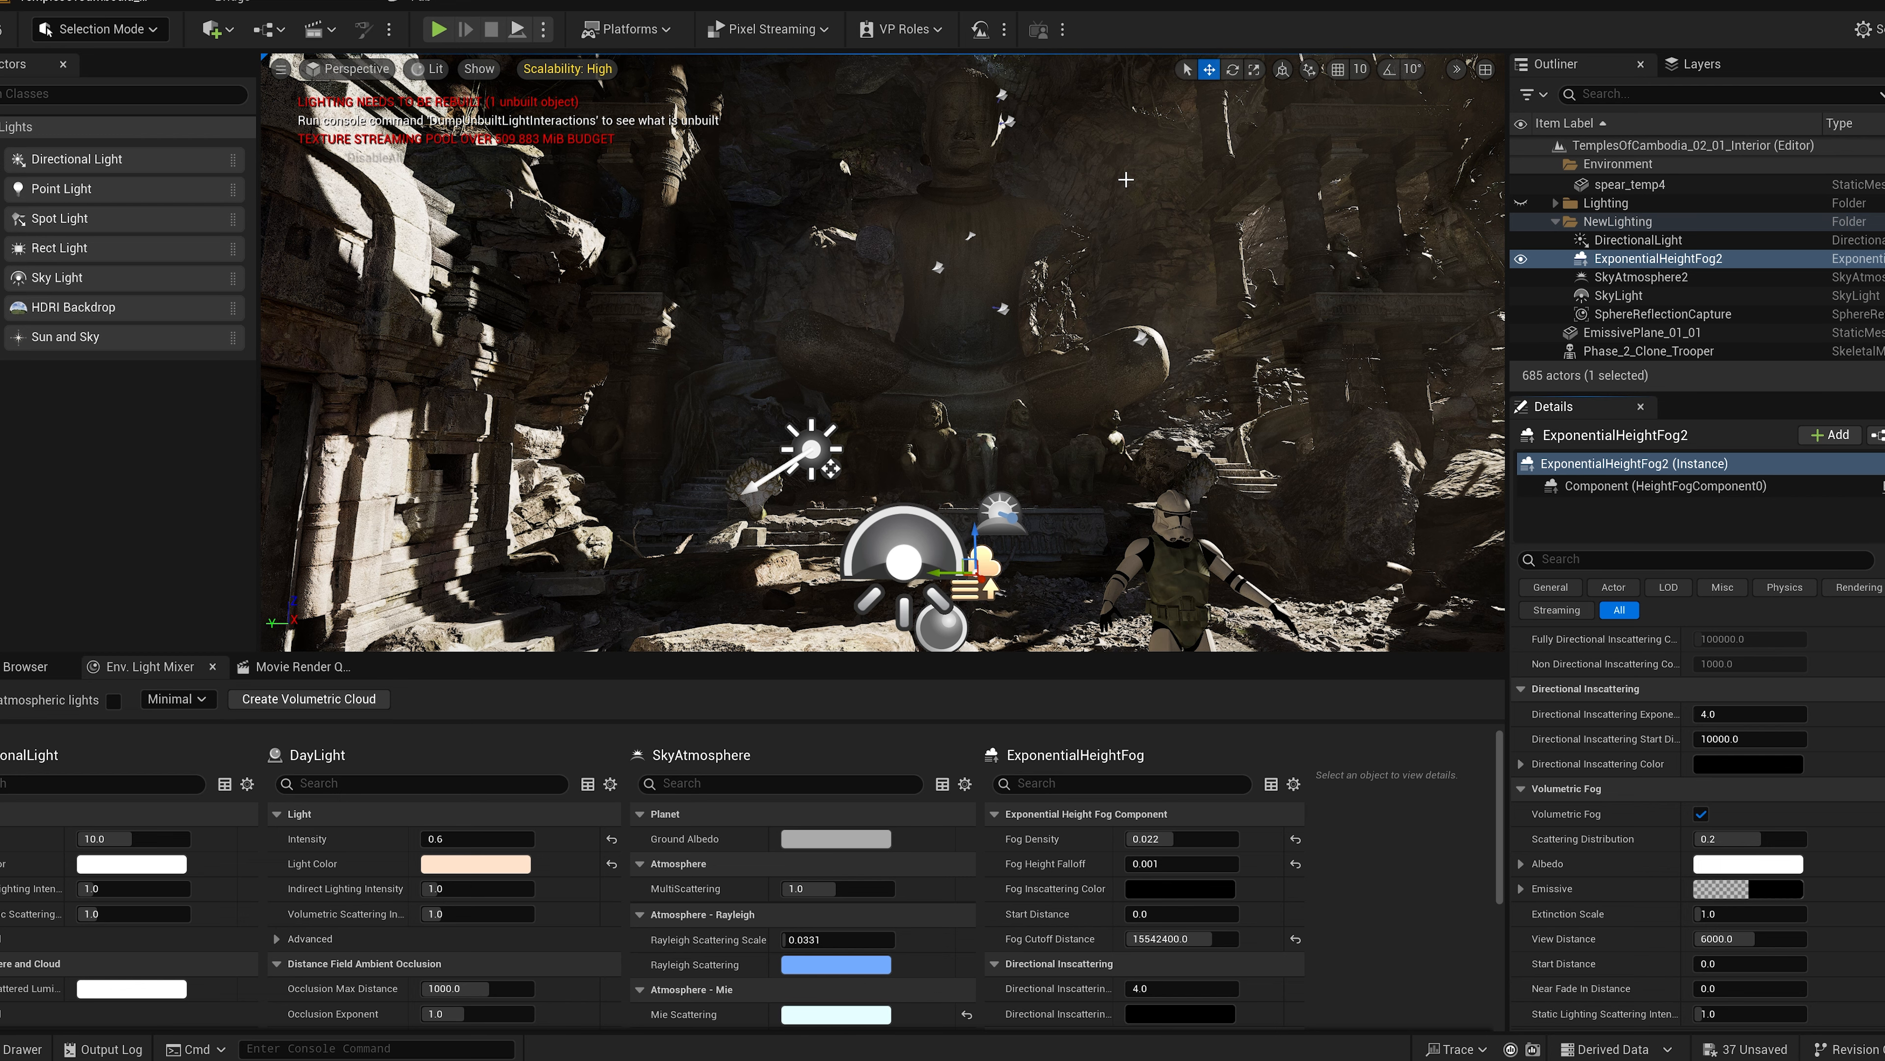
right_click_drag(1126, 180, 1292, 59)
mouse_move(1034, 357)
right_mouse_down()
mouse_move(1002, 401)
mouse_move(921, 446)
right_mouse_up()
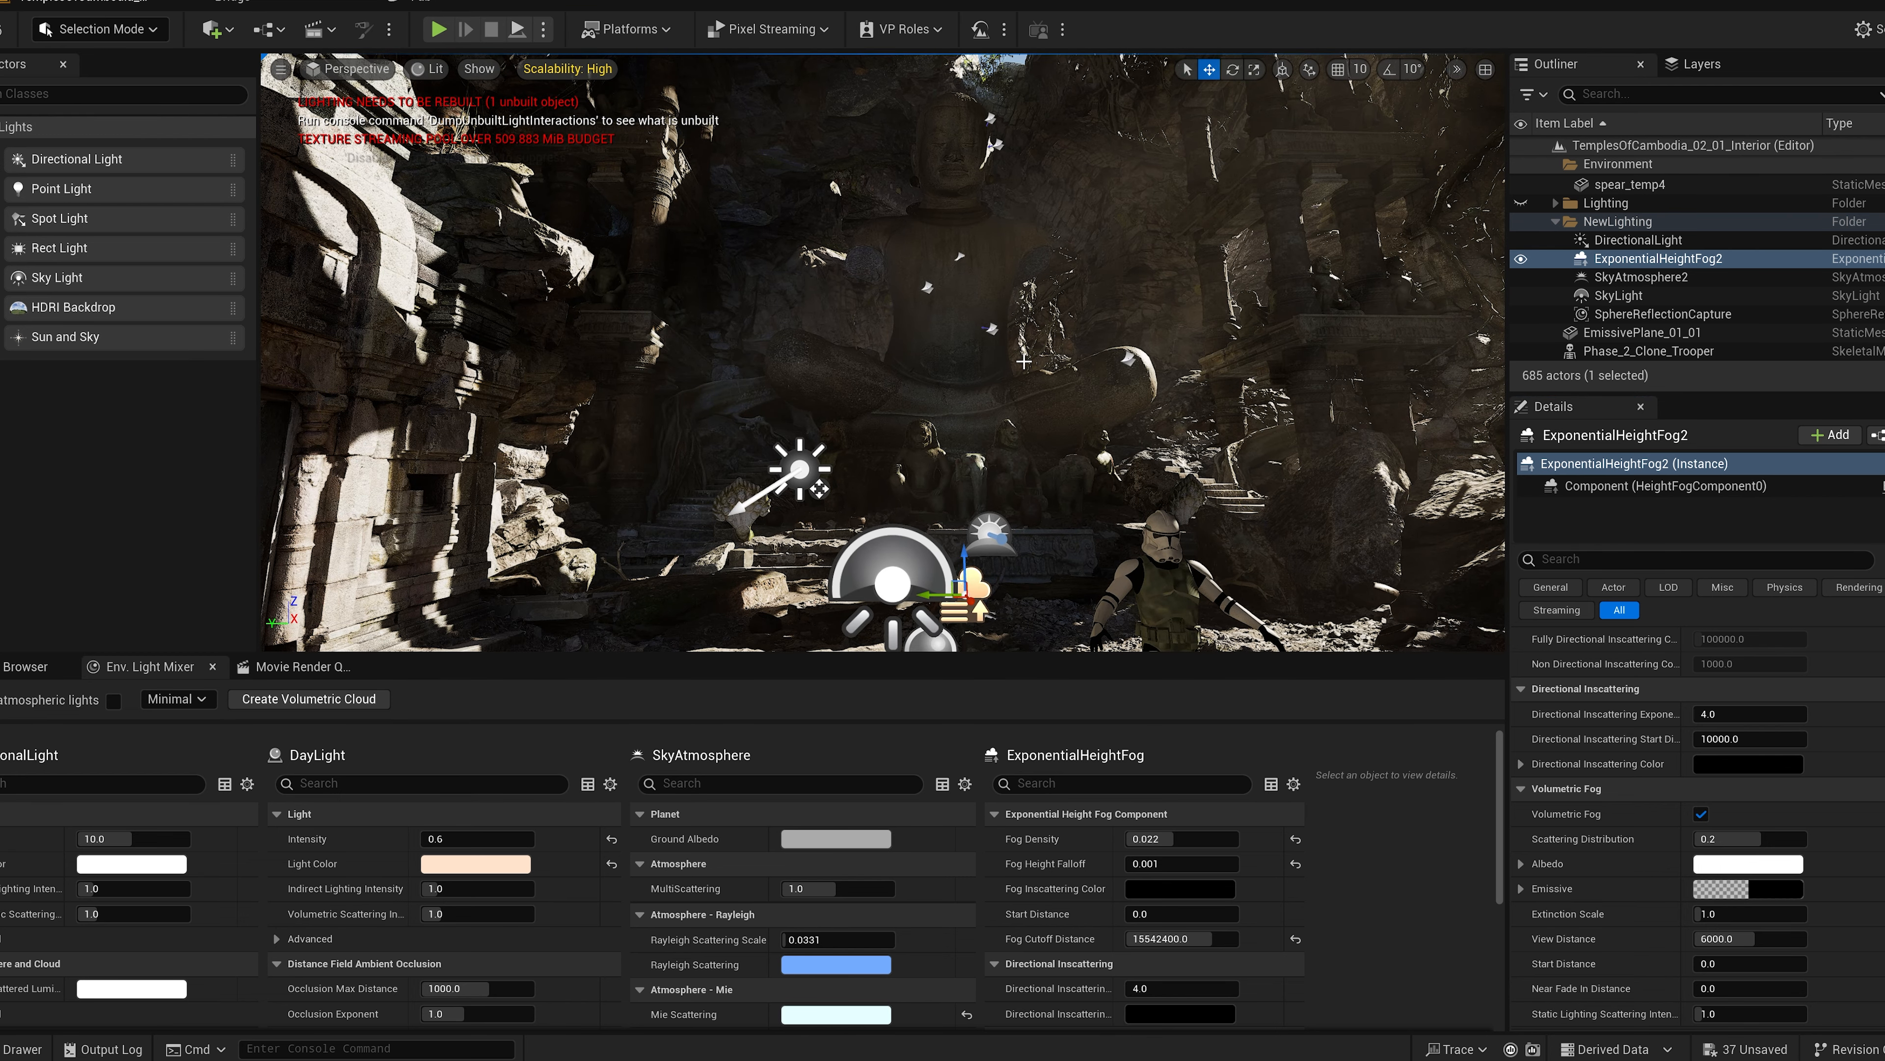
scroll(1670, 889, "up", 2)
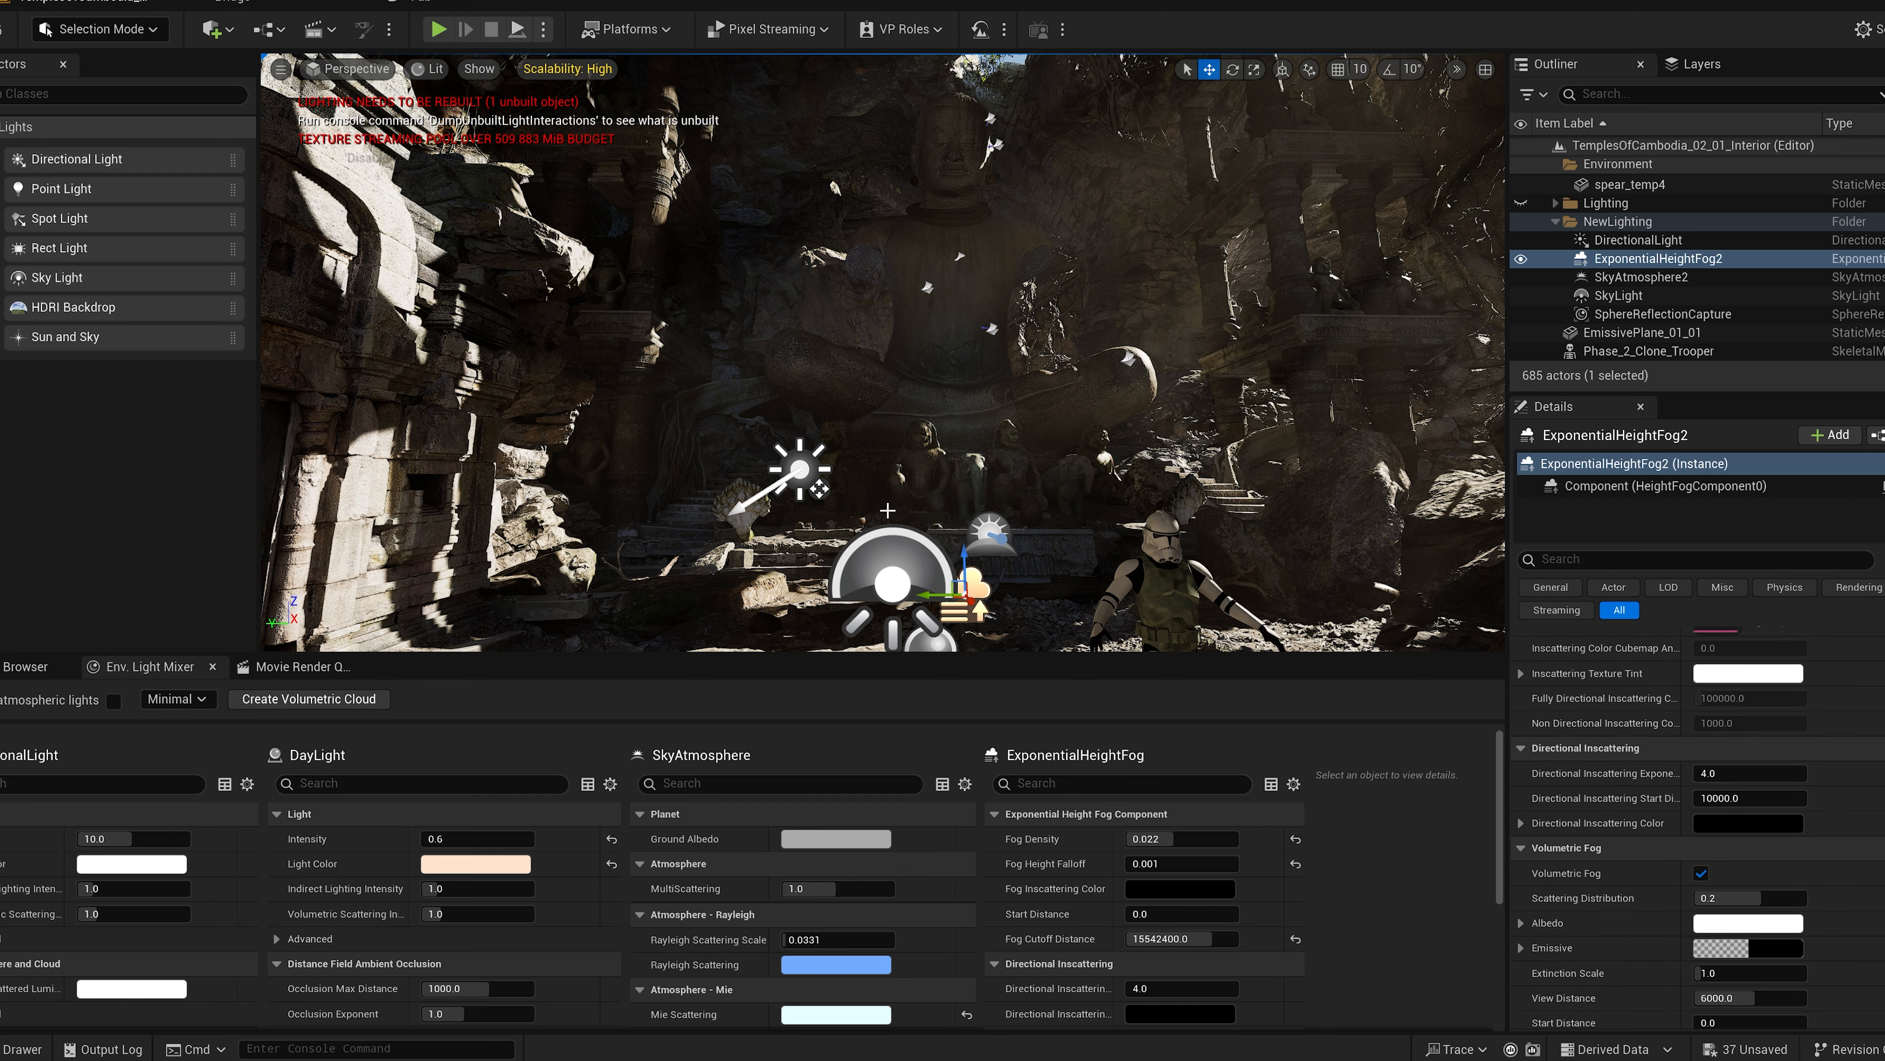
Step: Set the directional light's Volumetric Scattering Intensity to 5
left_click(803, 474)
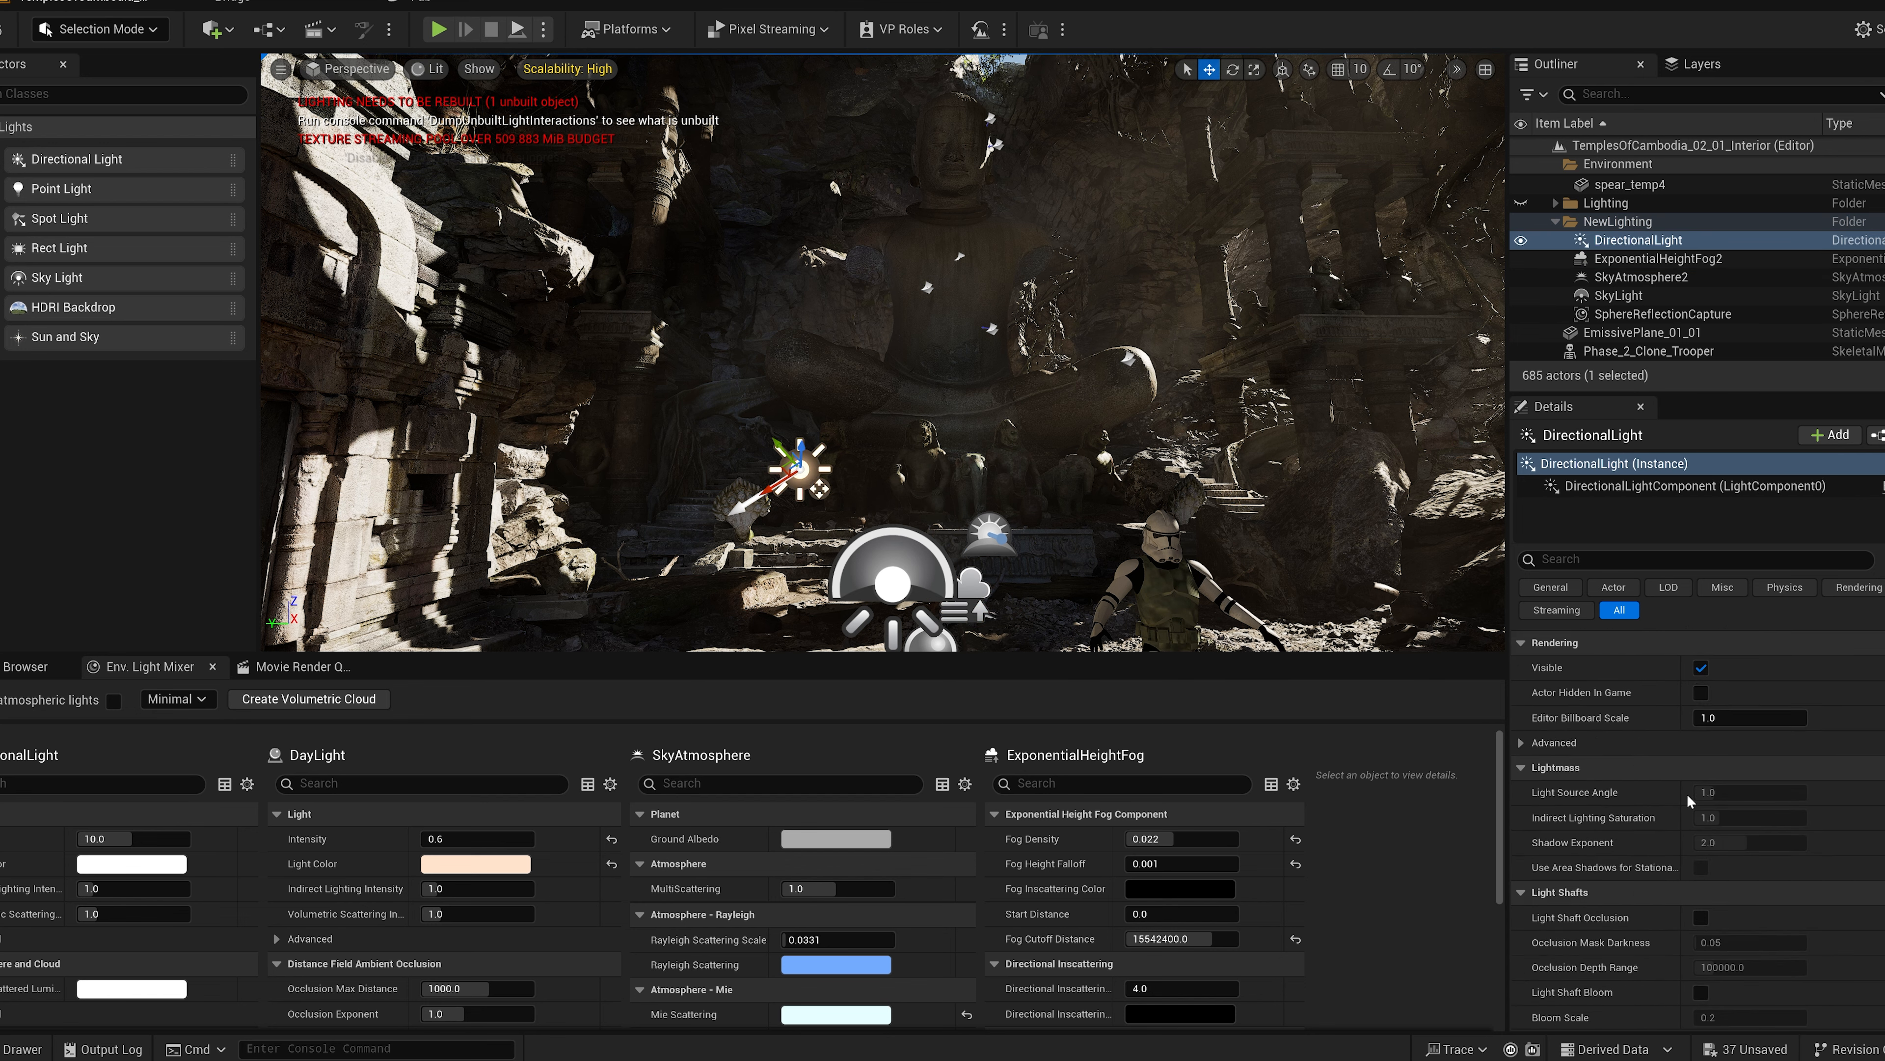
scroll(1700, 817, "up", 6)
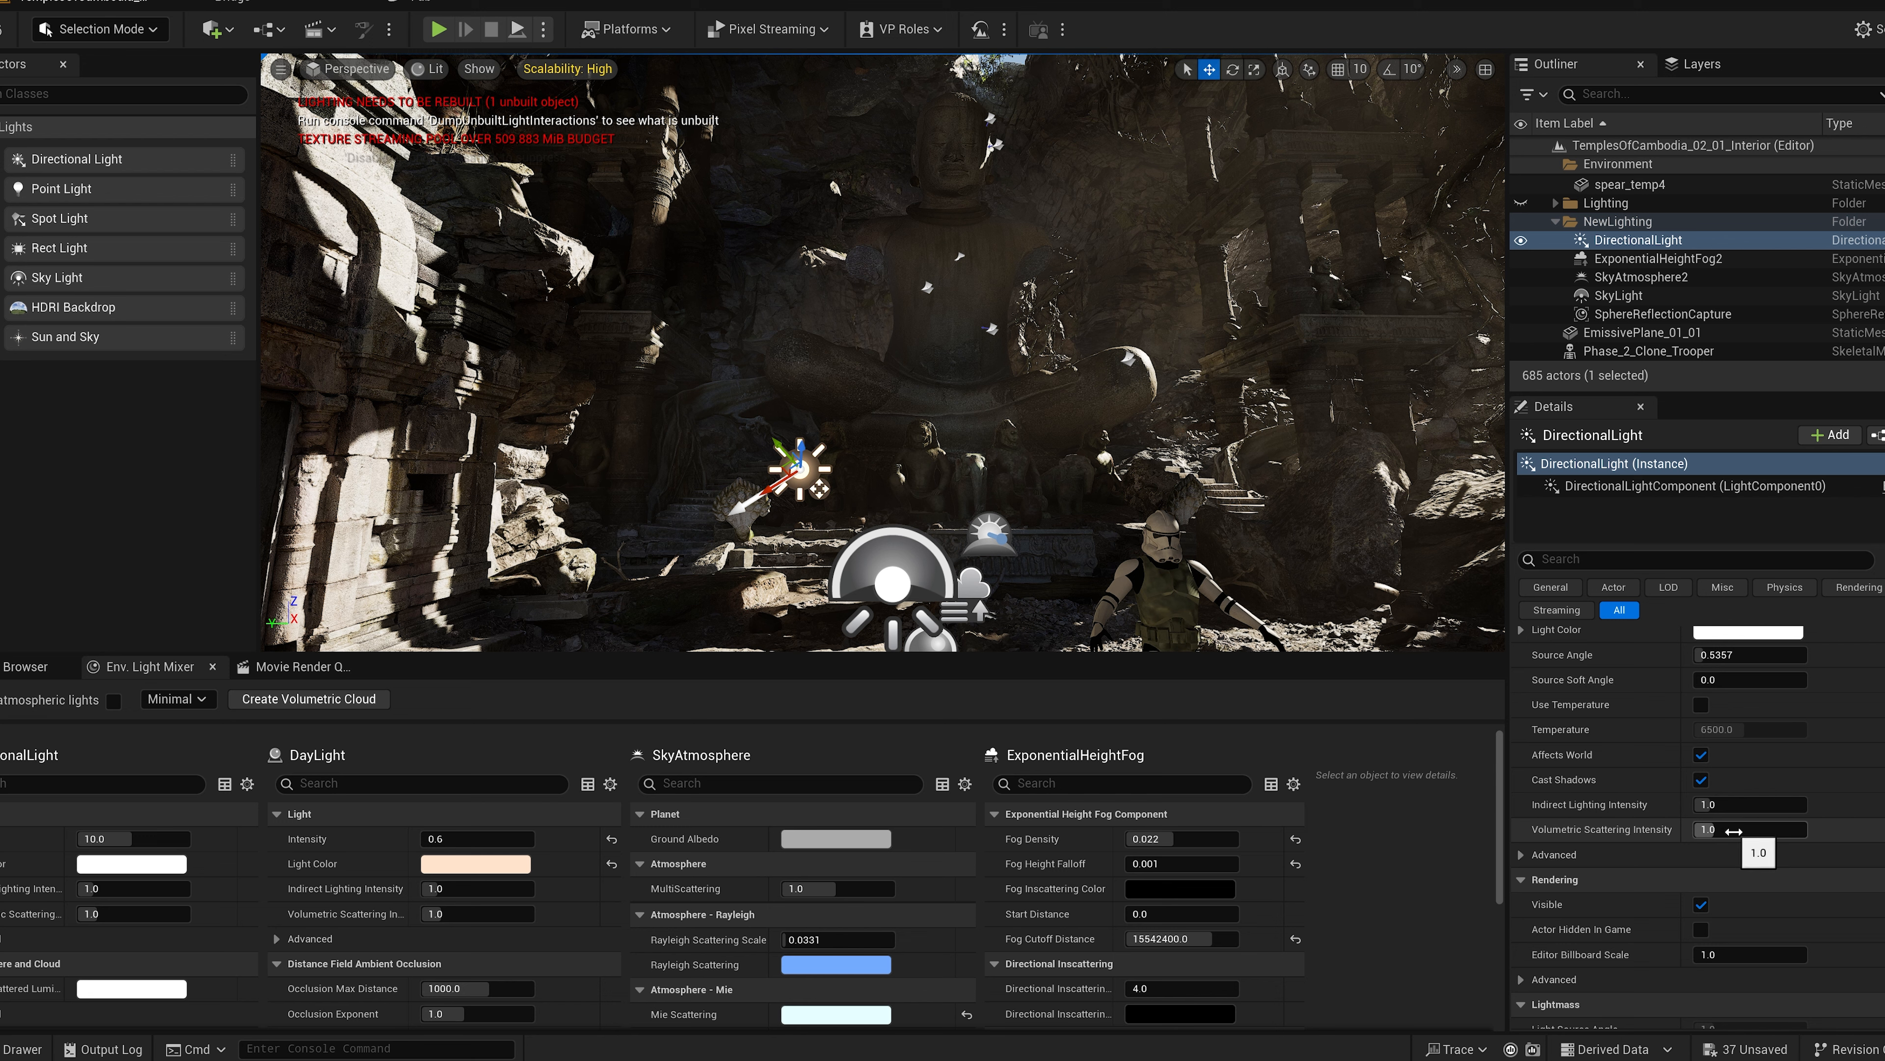
left_click(1733, 832)
type("5")
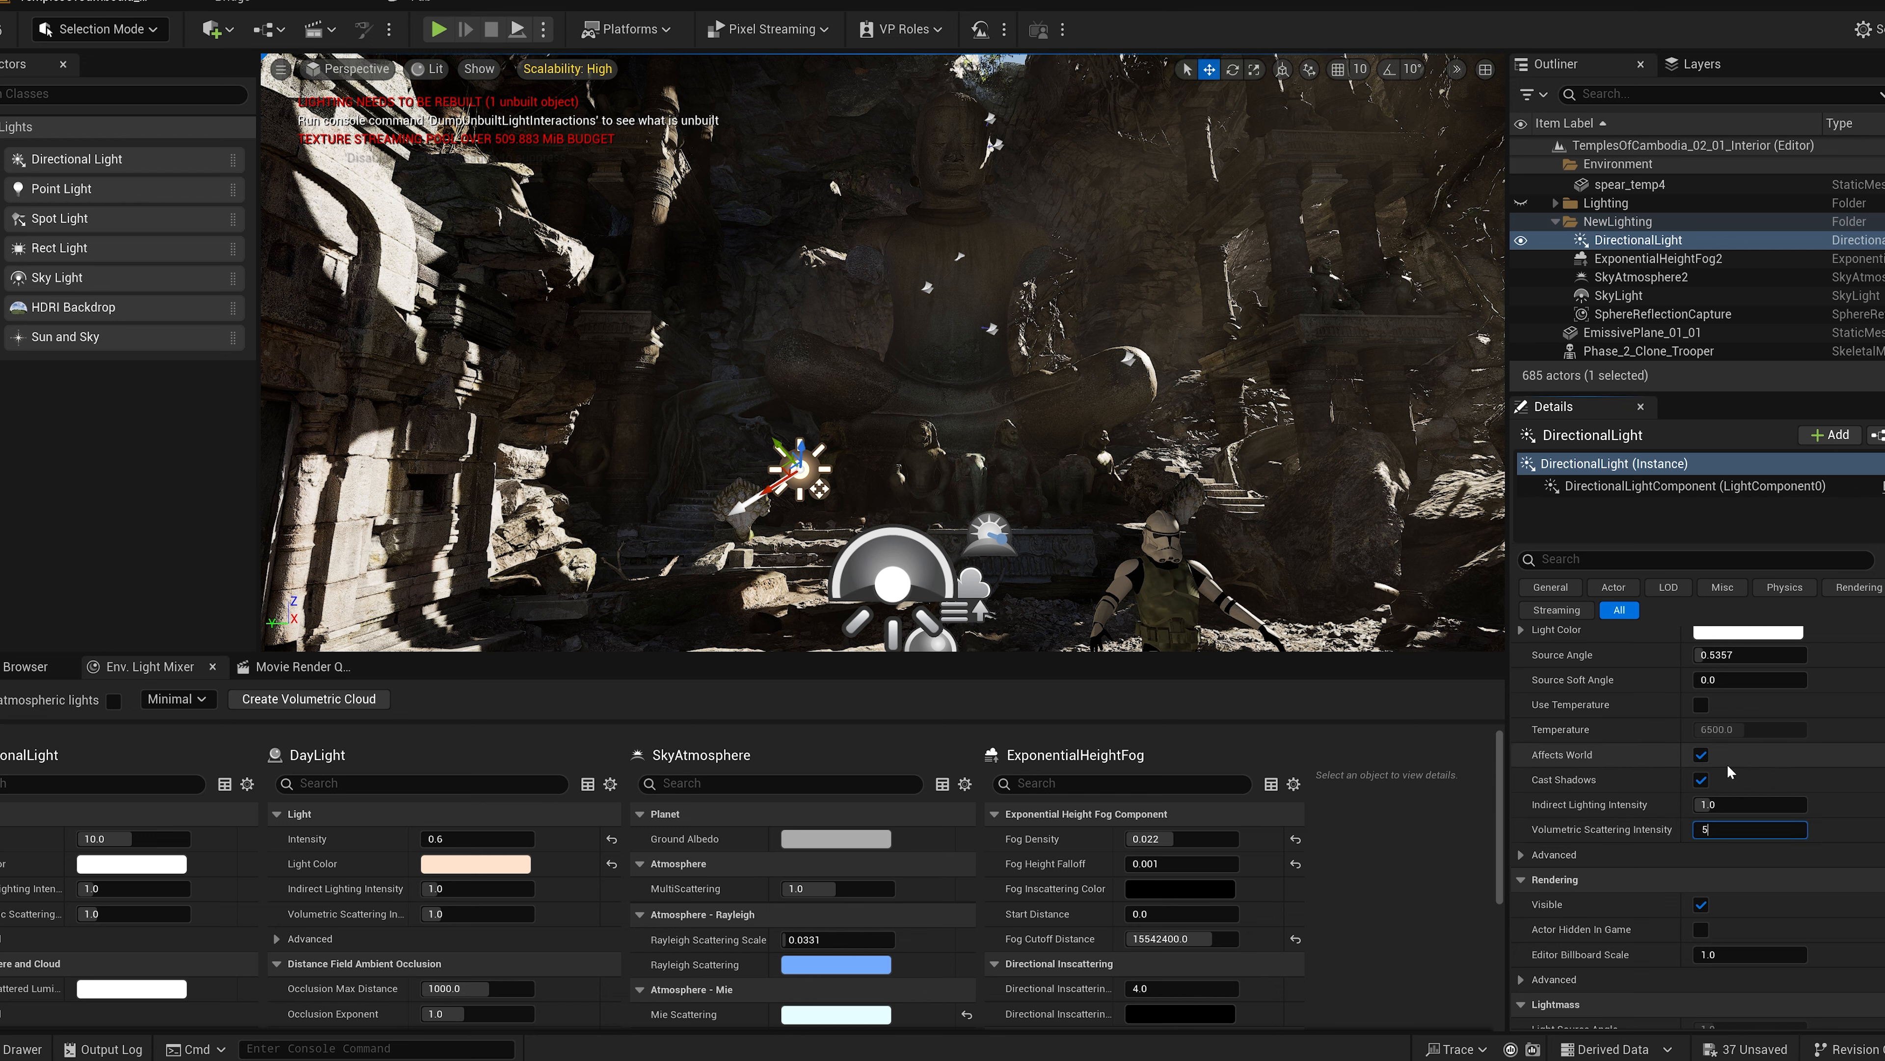
key("Return")
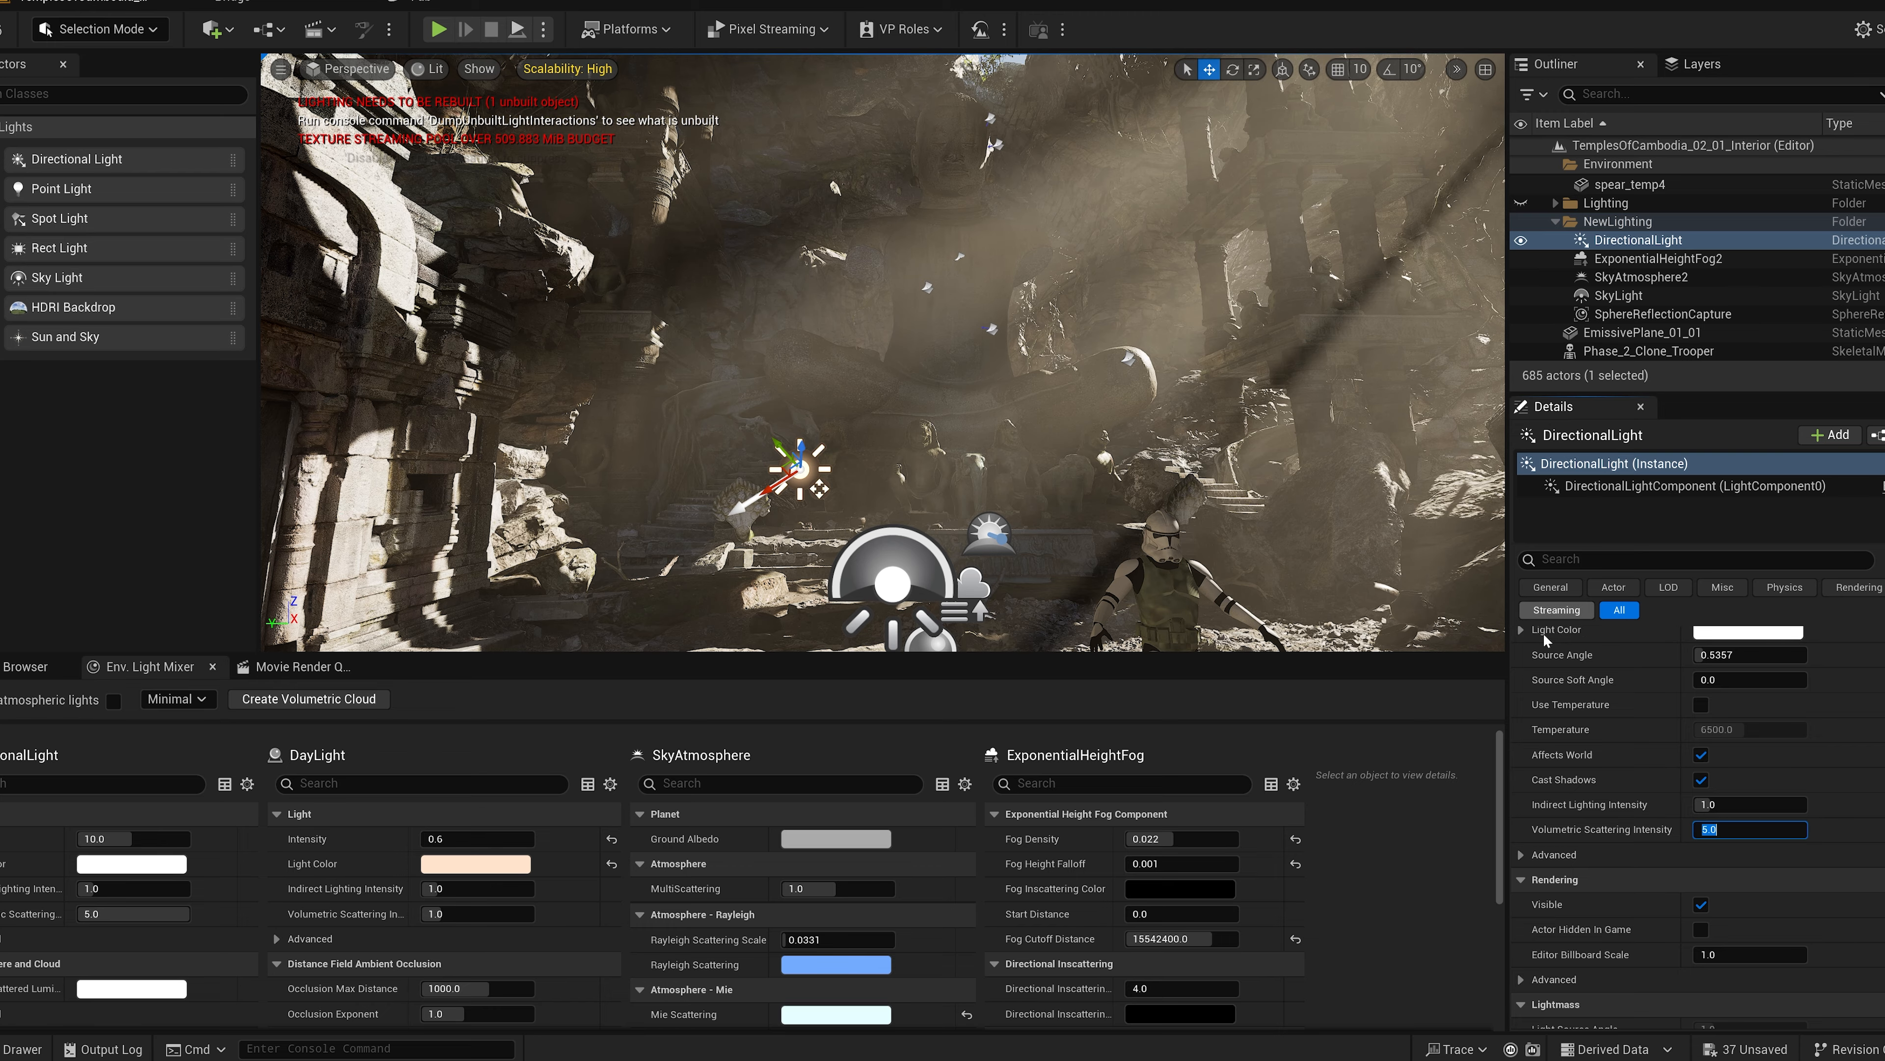
Step: Inspect the volumetric light shafts around the temple columns and the openings in the cave ceiling
key("s")
right_click_drag(1261, 490, 1274, 356)
right_click_drag(1135, 357, 1247, 442)
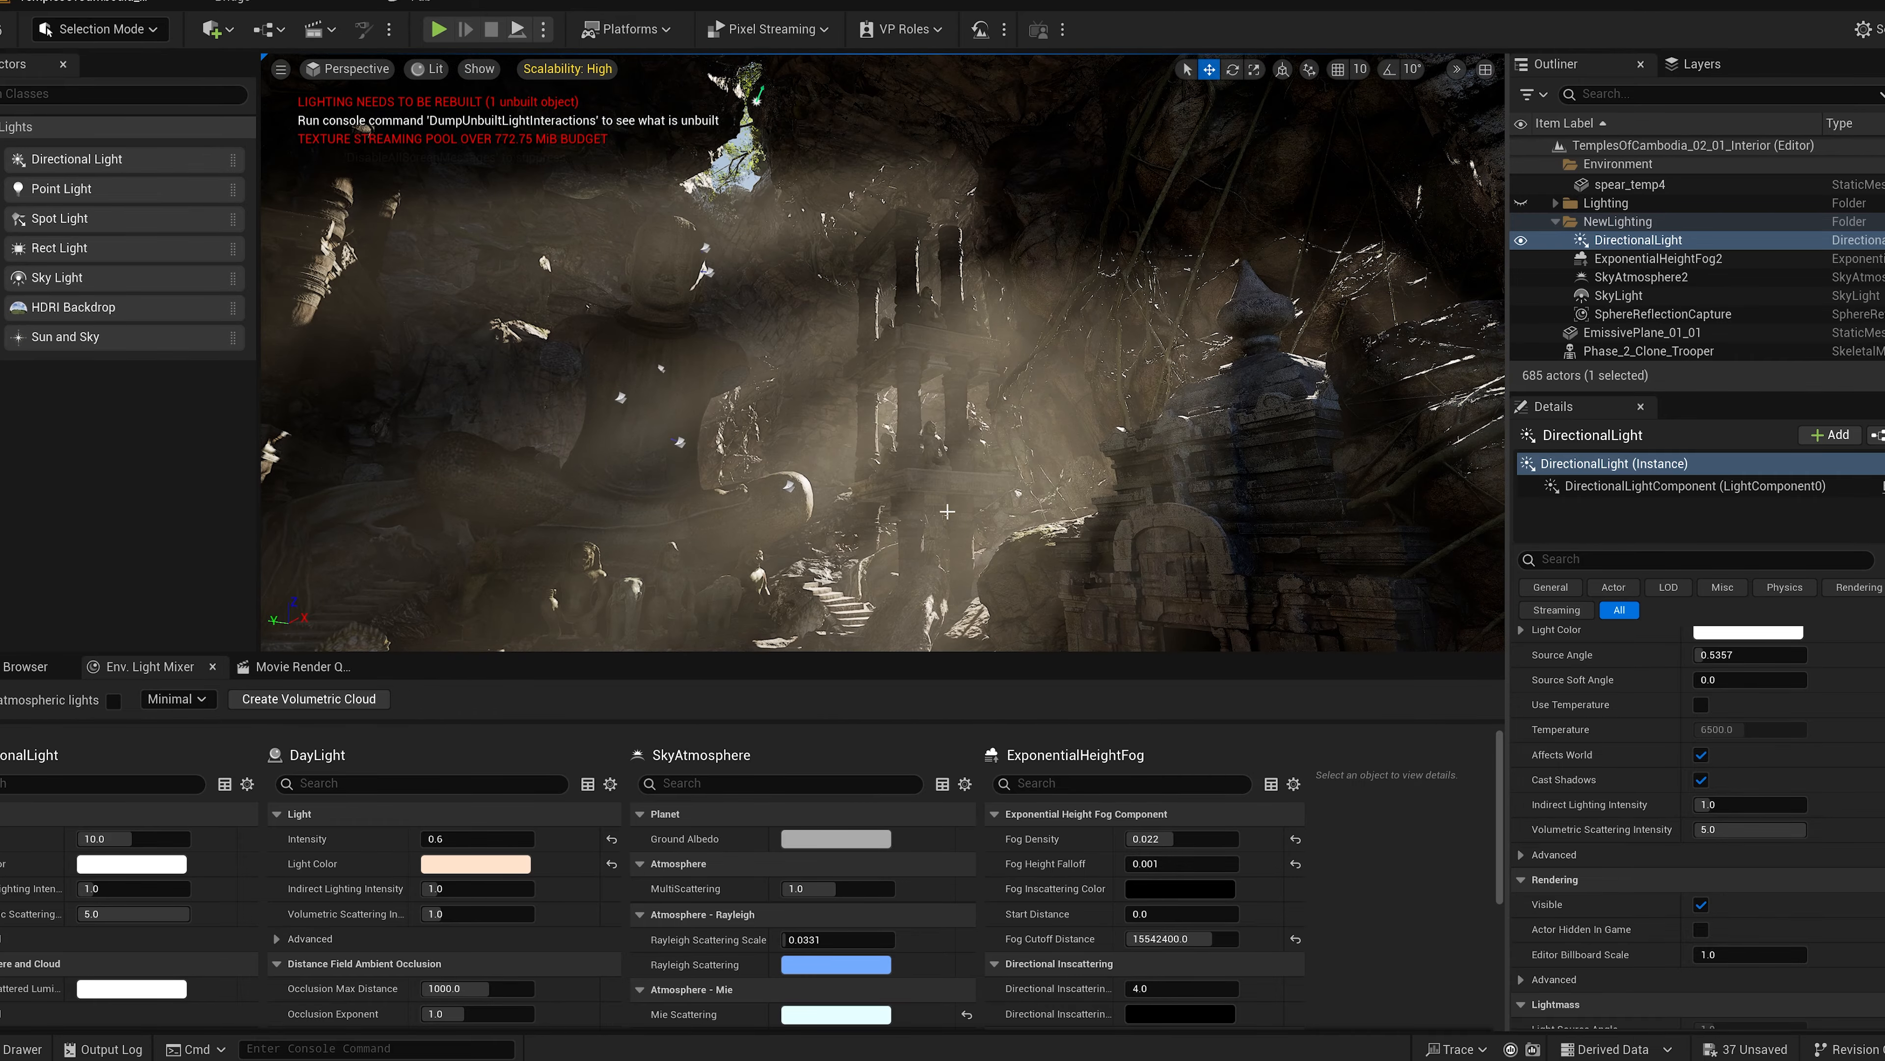
right_click_drag(979, 264, 965, 223)
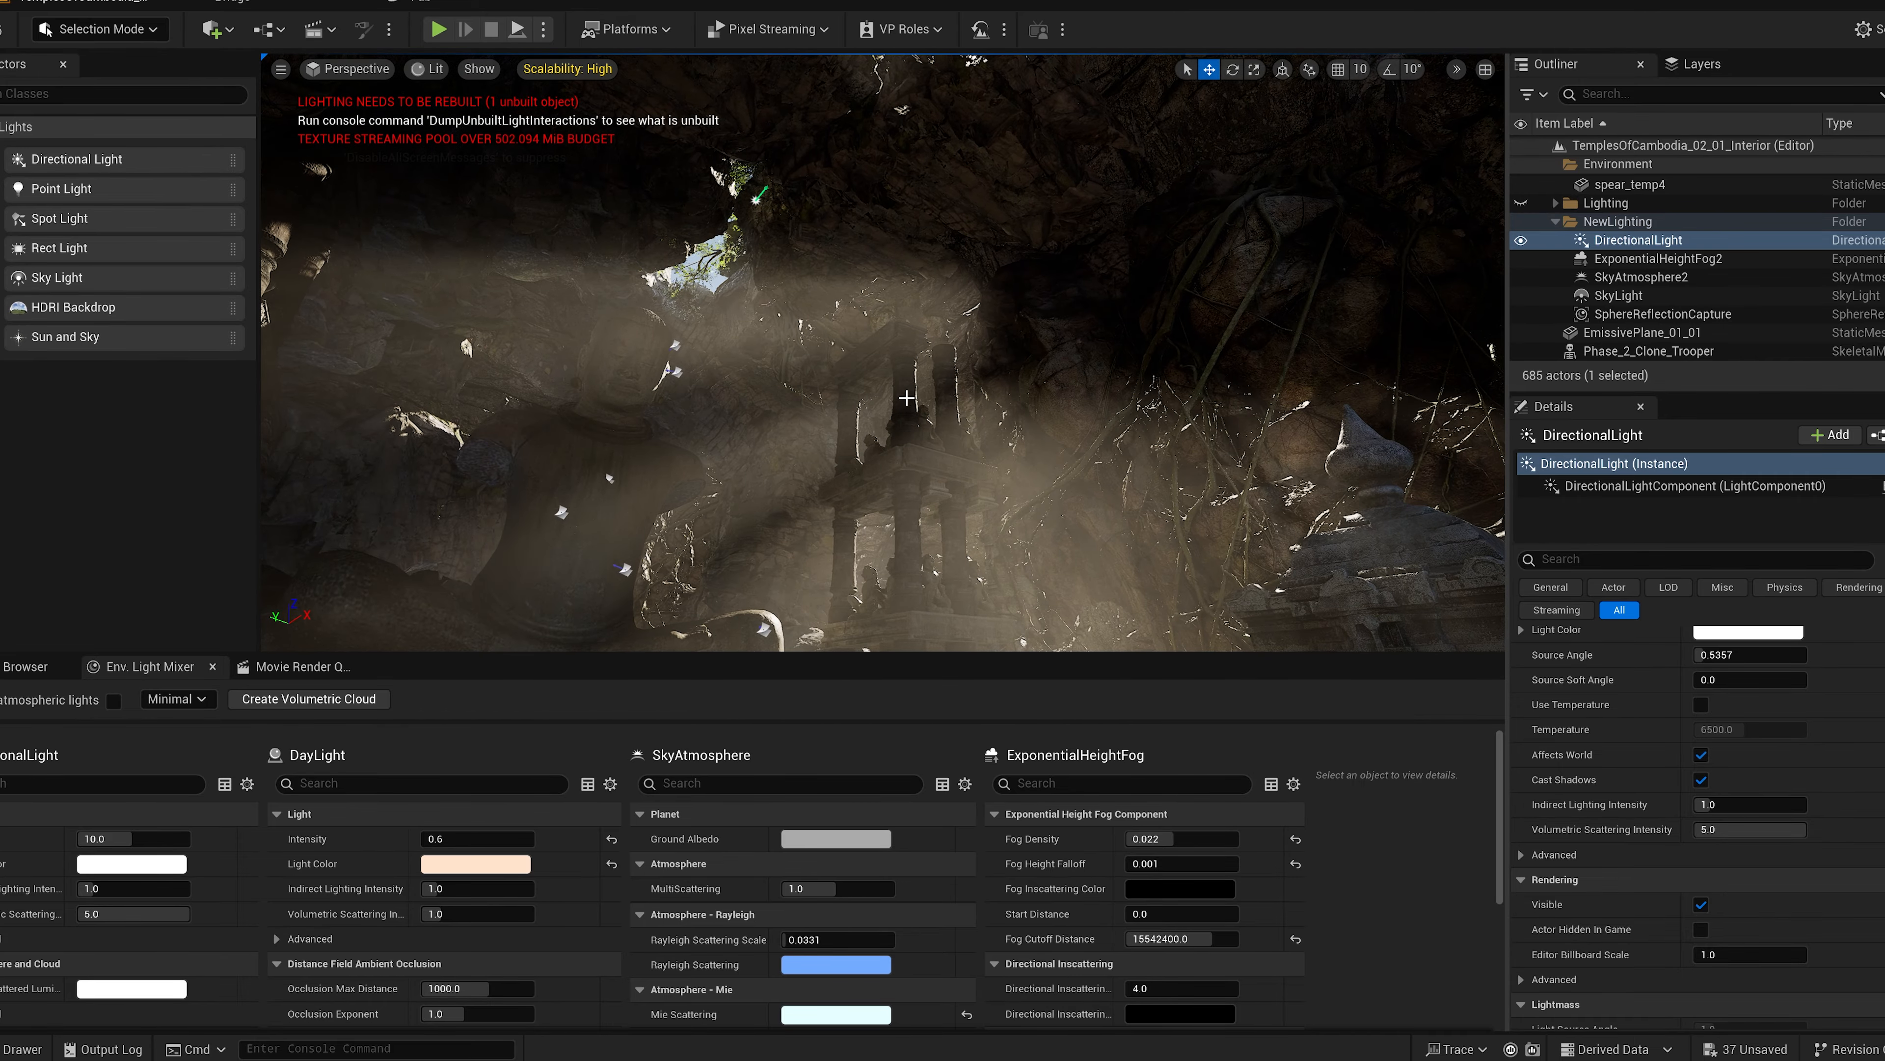
key("w")
right_click_drag(905, 363, 1004, 362)
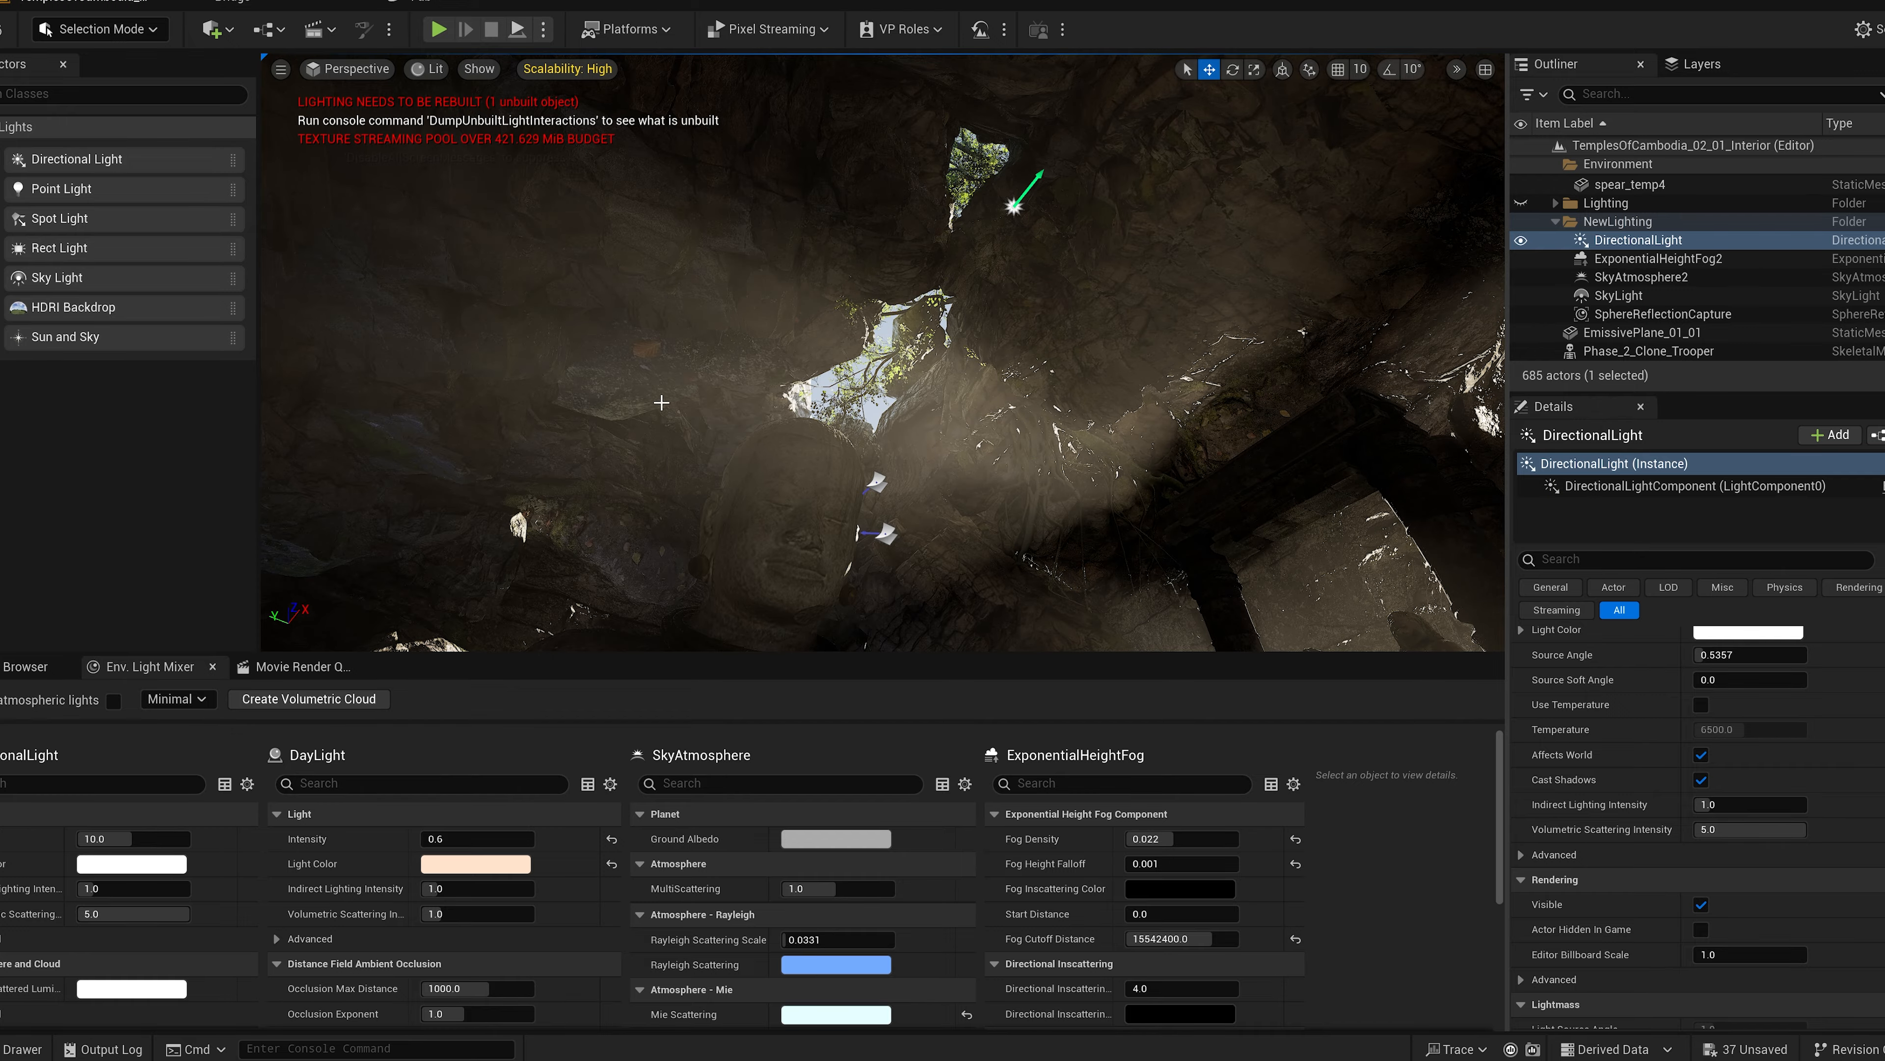
right_click_drag(748, 405, 695, 494)
key("s")
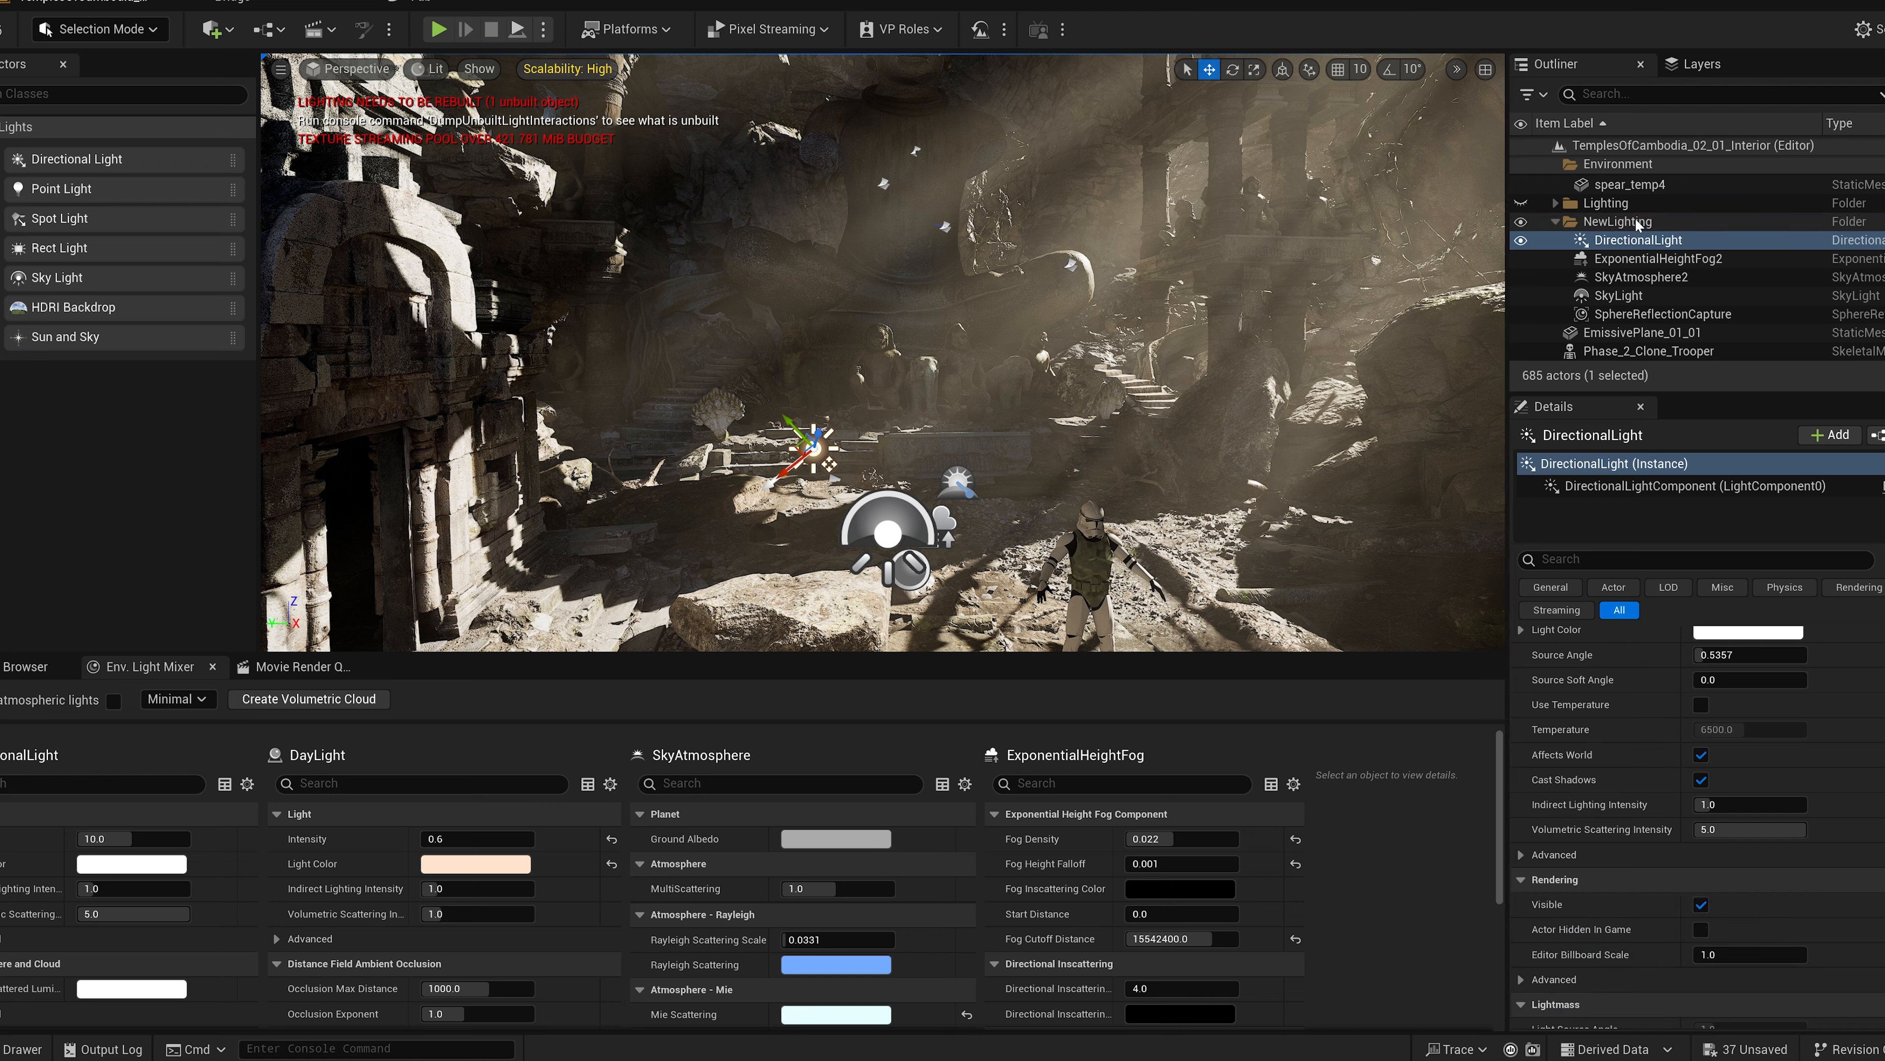
Step: Set the sky light's Volumetric Scattering Intensity to 5
left_click(891, 533)
left_click(1722, 907)
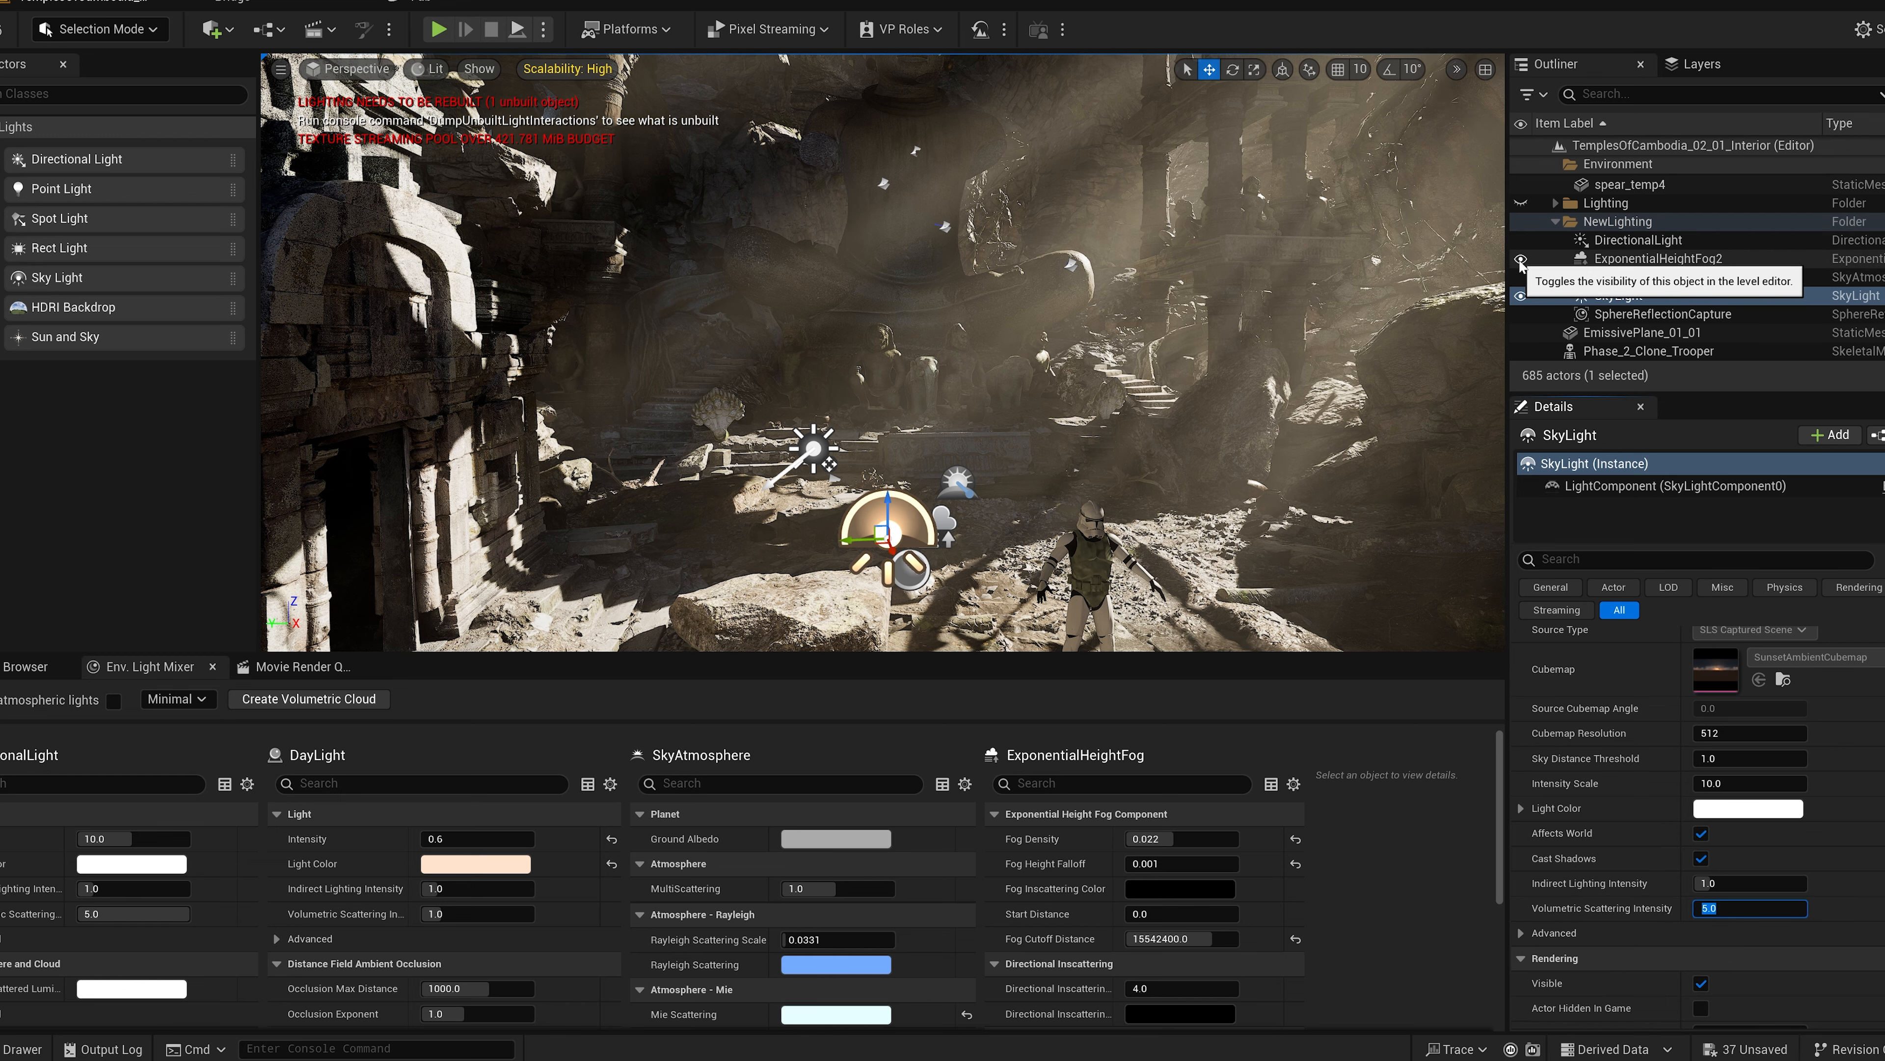
Step: Compare the temple scene with ExponentialHeightFog2 hidden and shown
left_click(1521, 260)
left_click(1522, 259)
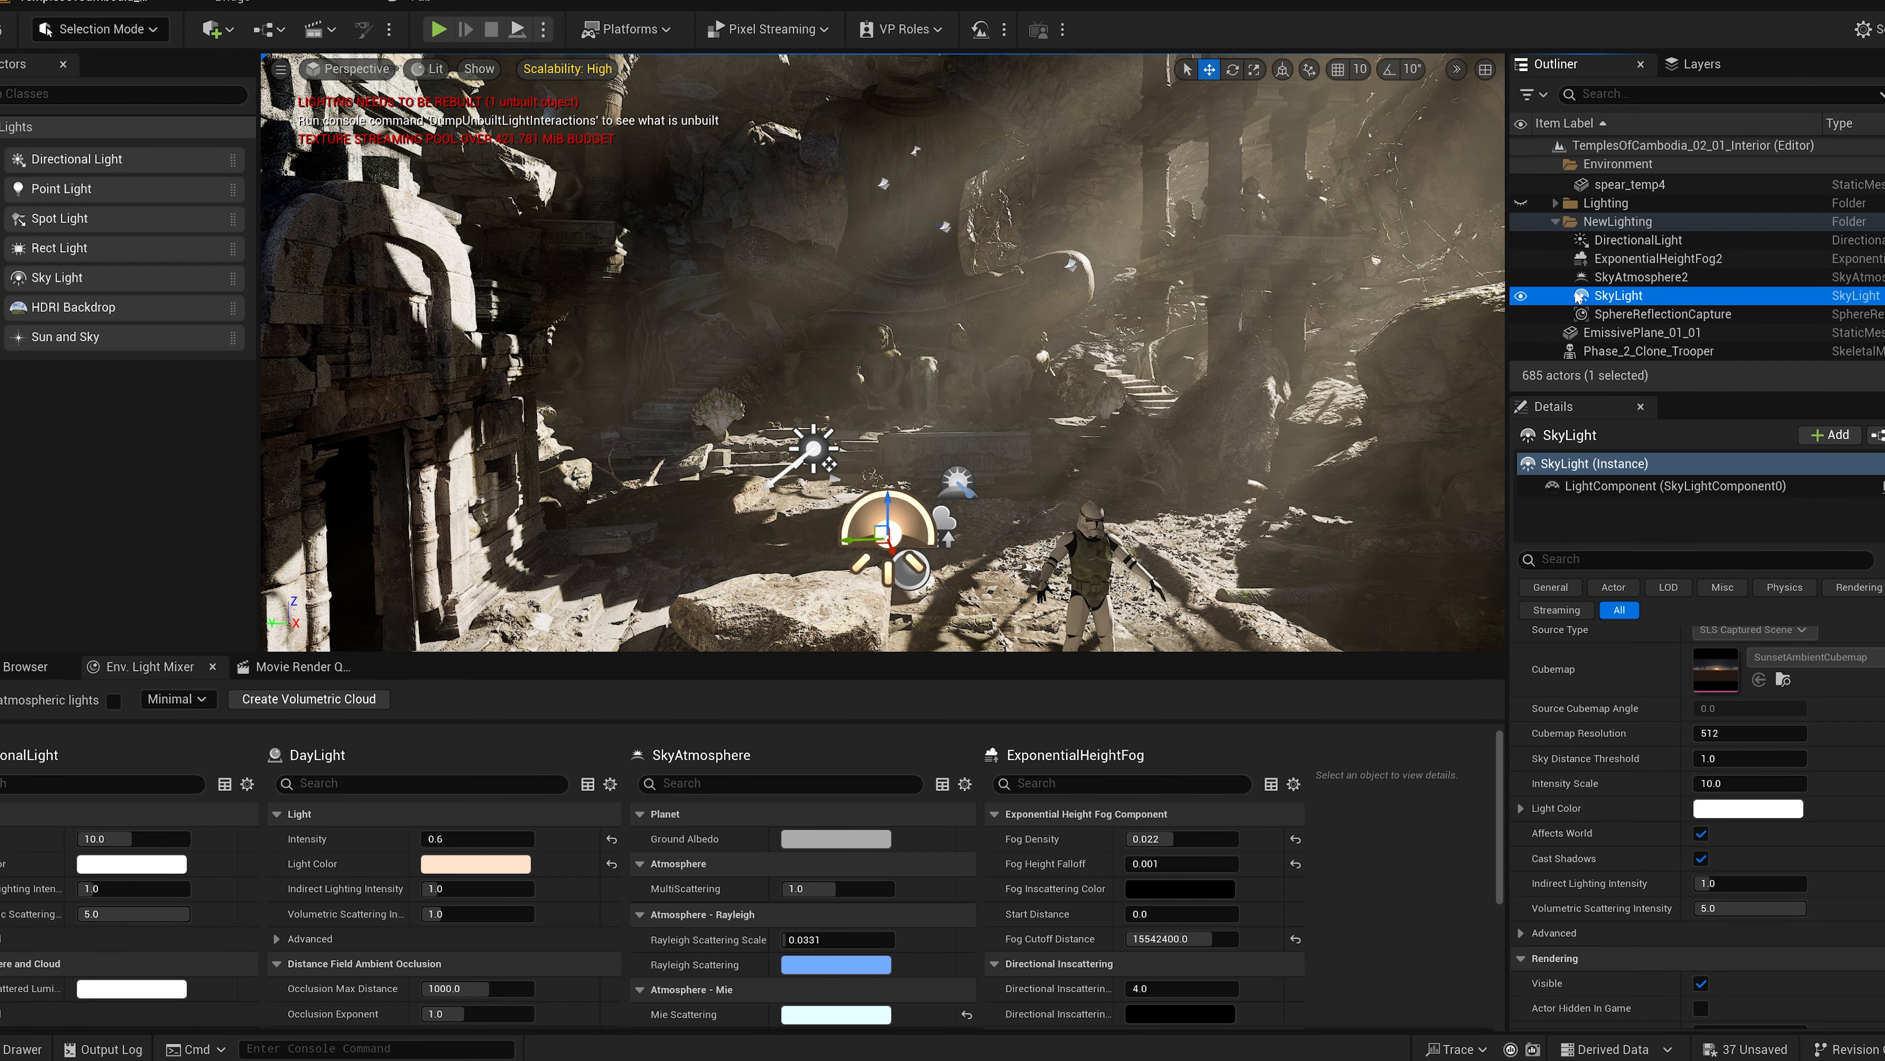
left_click(1521, 260)
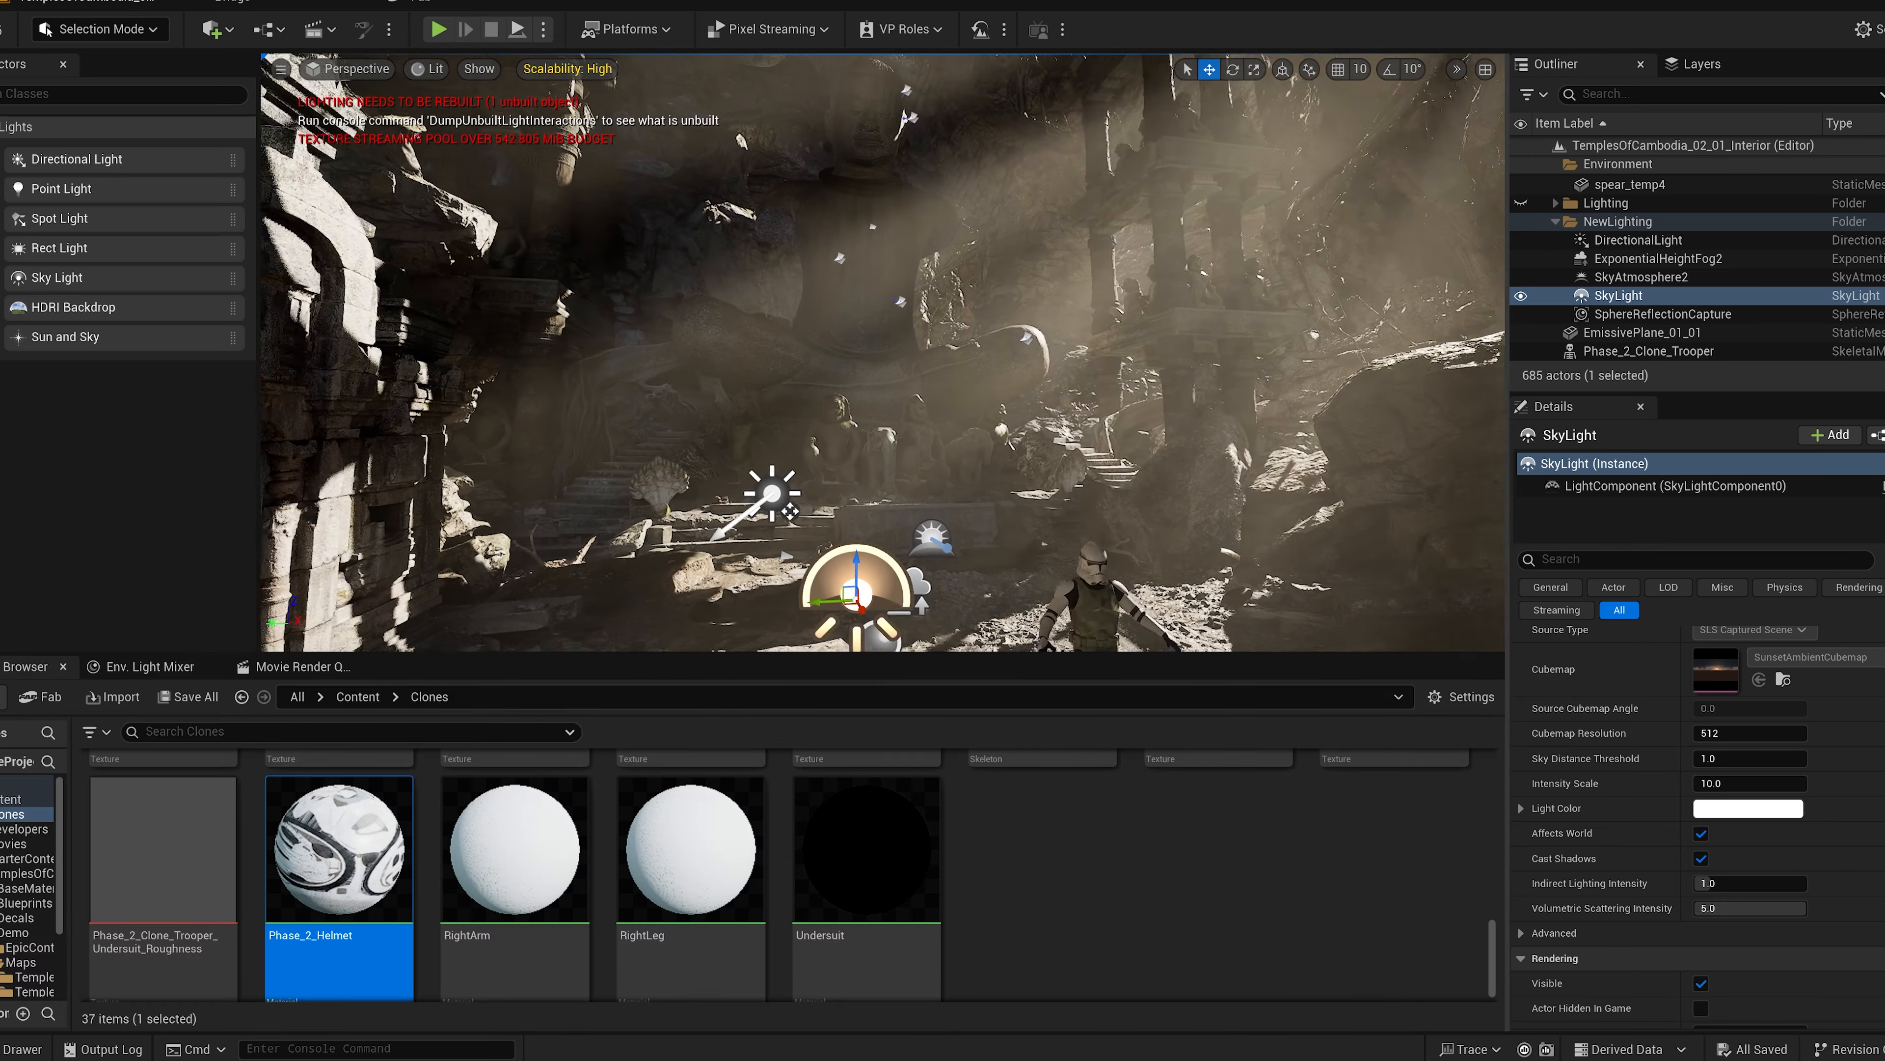
Step: Inspect the fog-lit temple interior around the sky light and the clone trooper
key("s")
right_click_drag(827, 377, 787, 467)
key("w")
key("w")
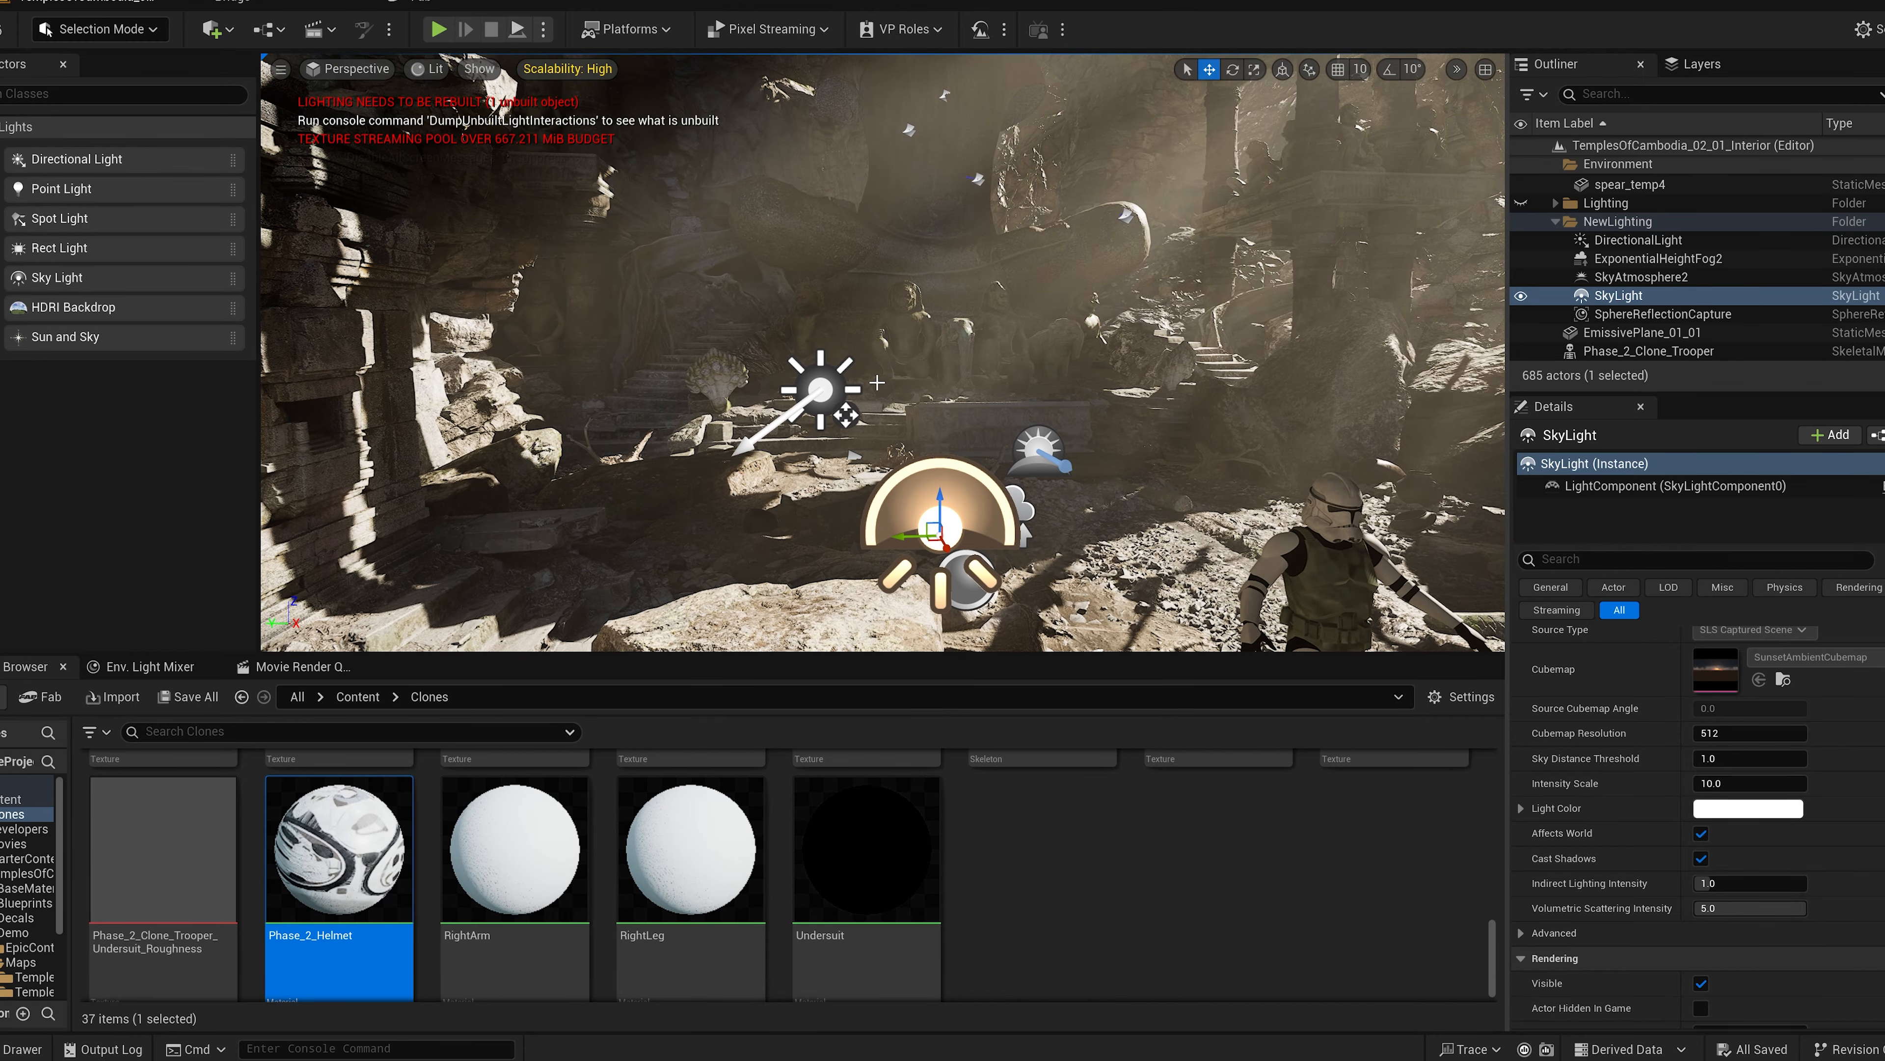
Step: Try an Indirect Lighting Intensity of 5 on the directional light, and return it to 1
left_click(839, 390)
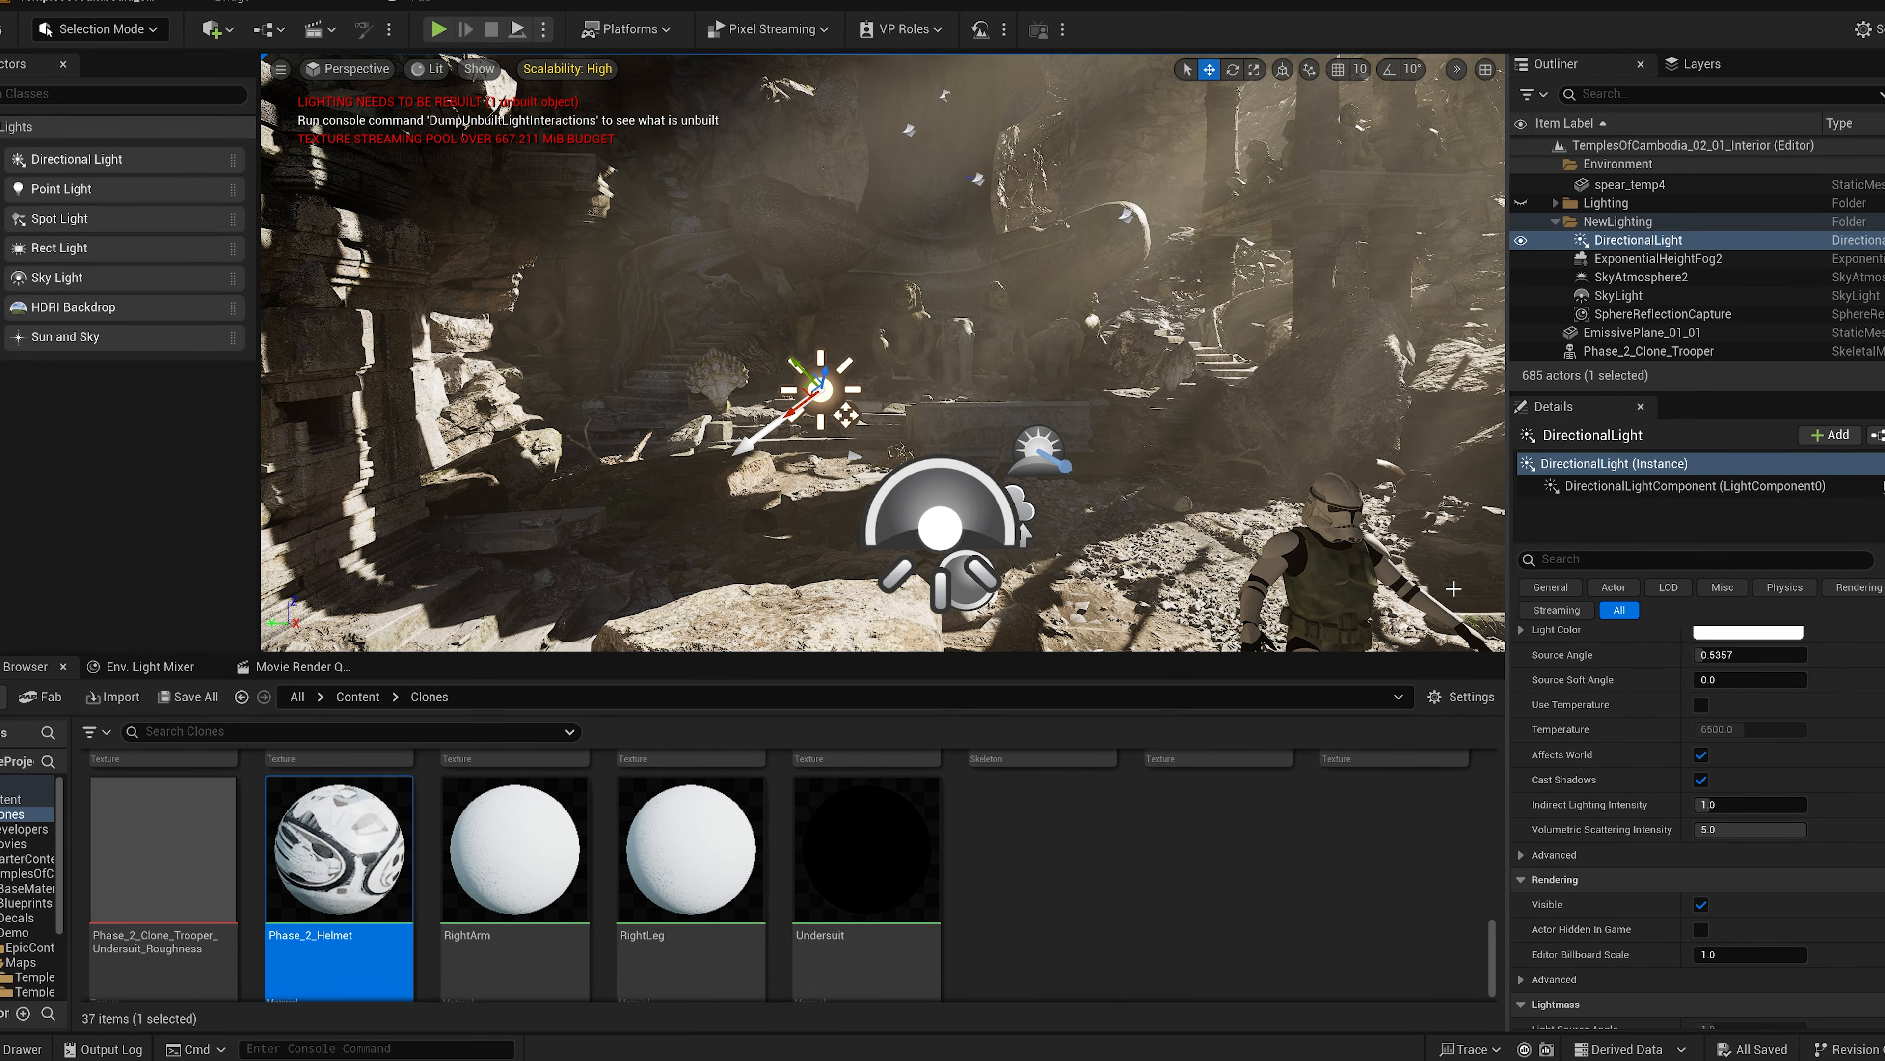
left_click(1727, 804)
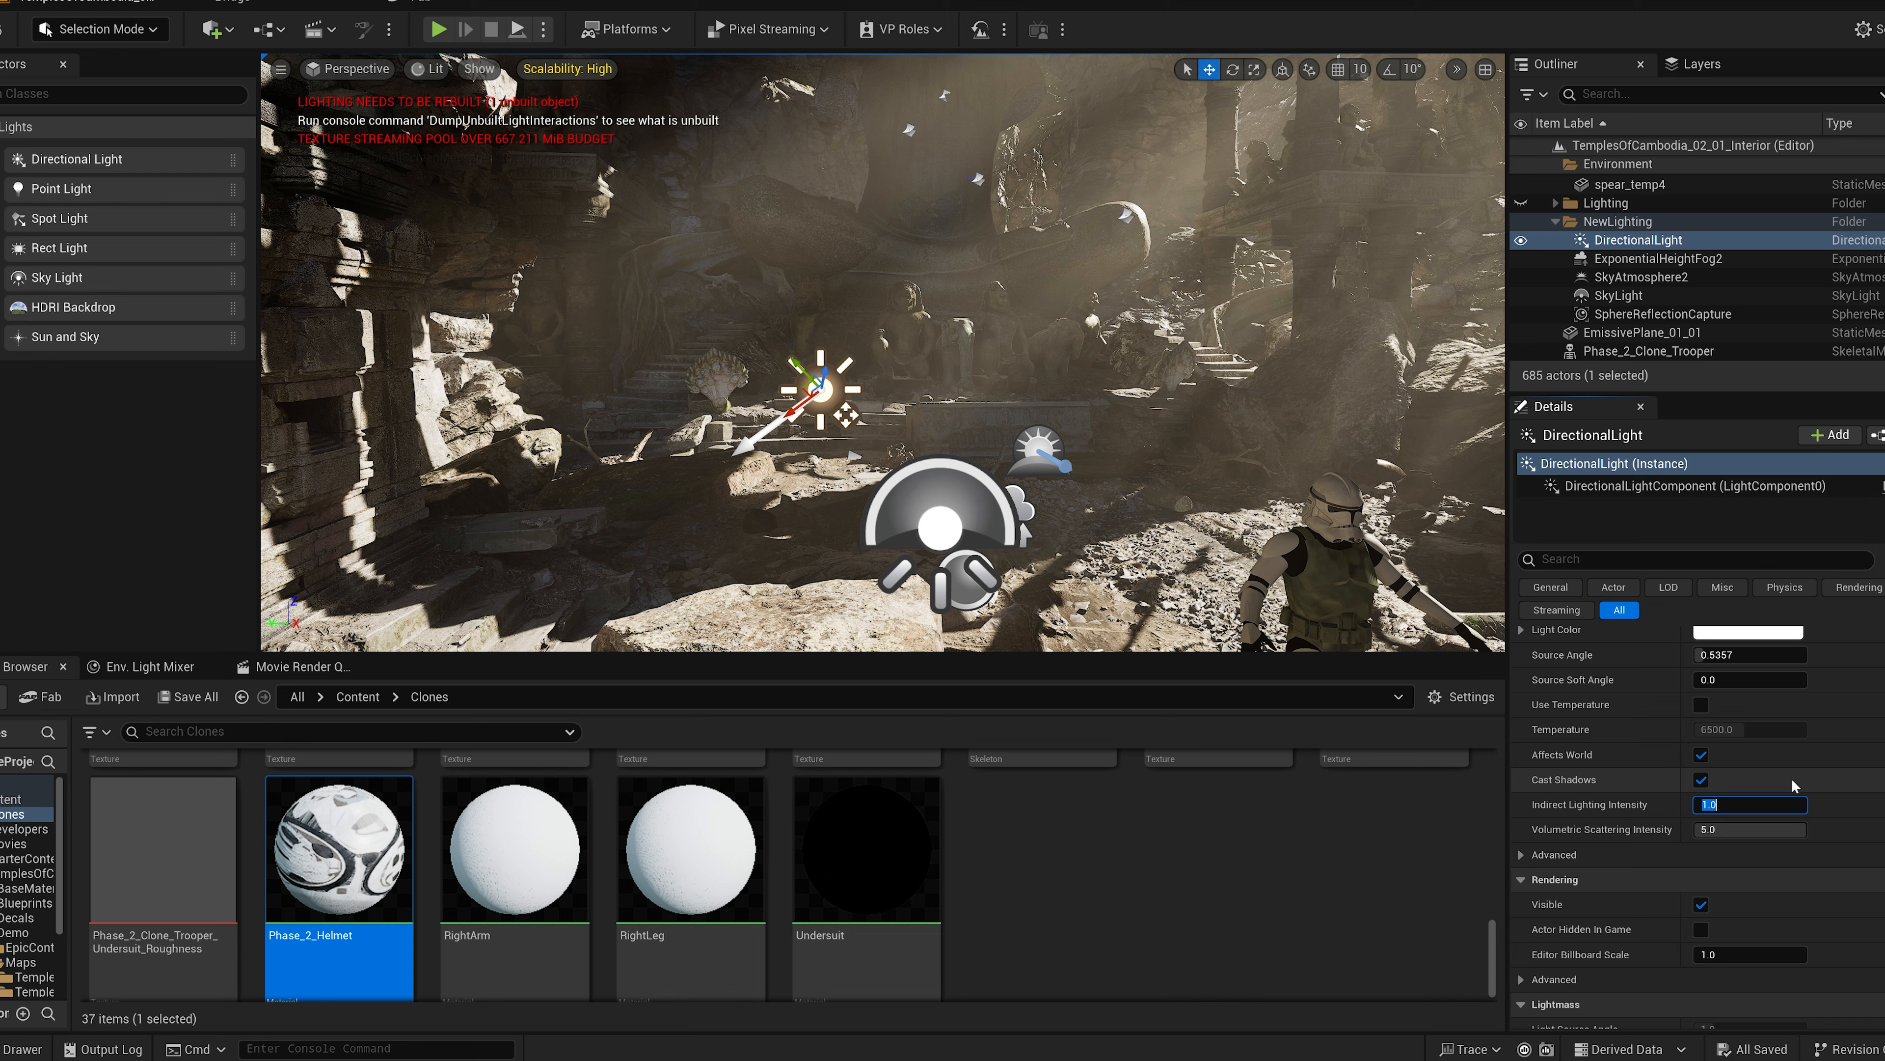
type("5")
key("Return")
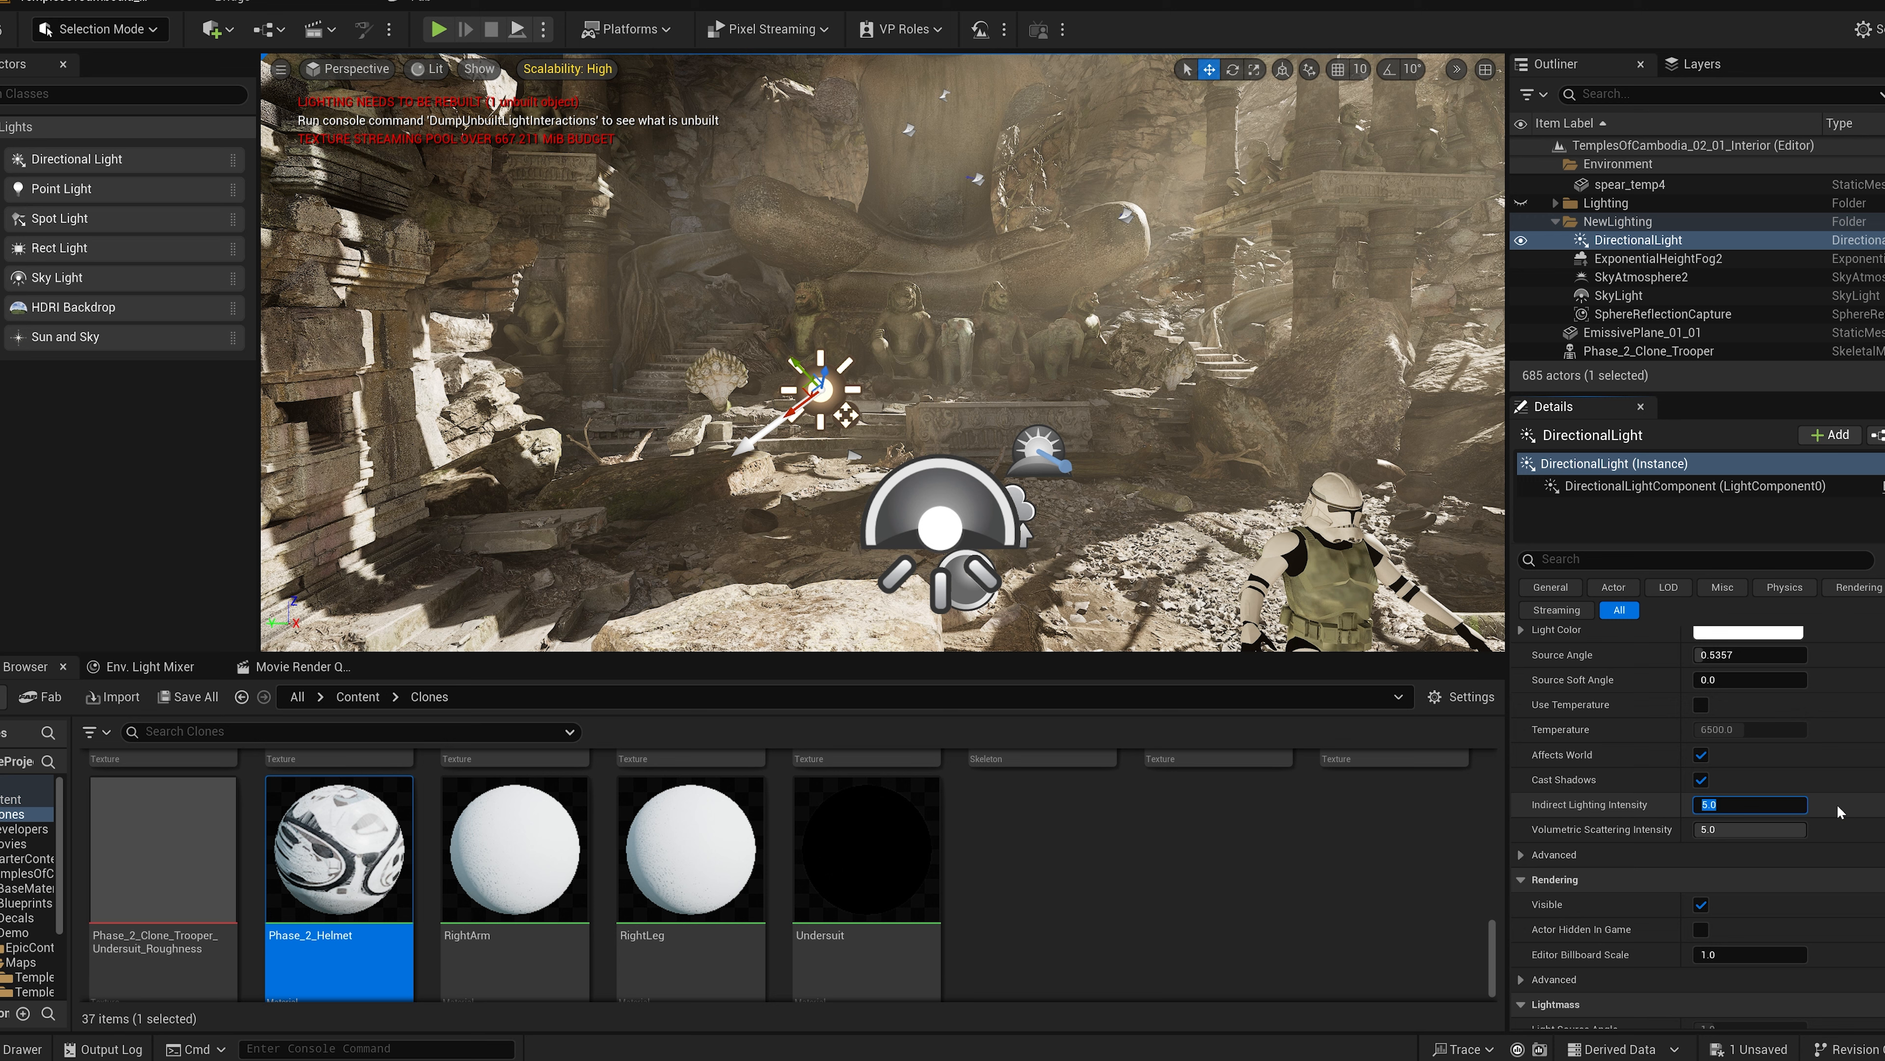
type("1")
key("Return")
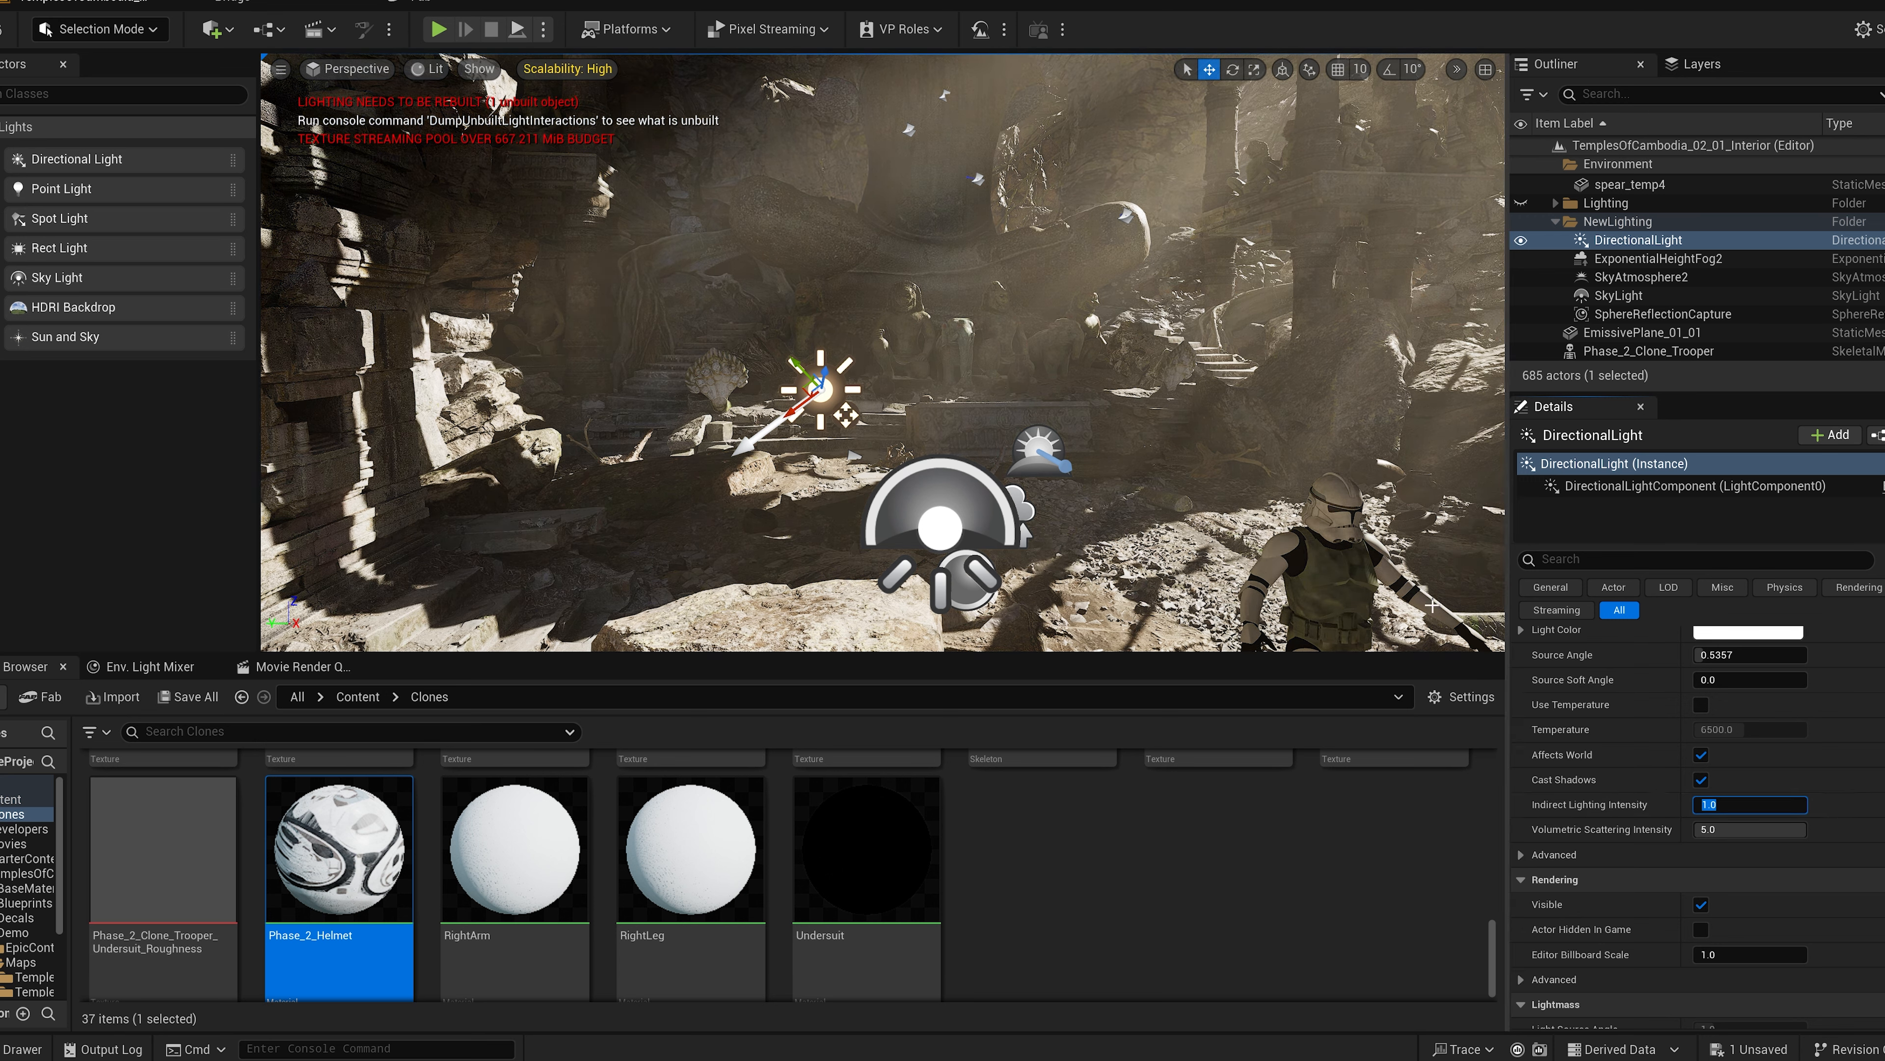
Step: Try Indirect Lighting Intensity values of 5, 10 and 50 on the directional light
right_click_drag(1010, 454, 1012, 446)
key("s")
left_click(1752, 805)
type("5")
key("Return")
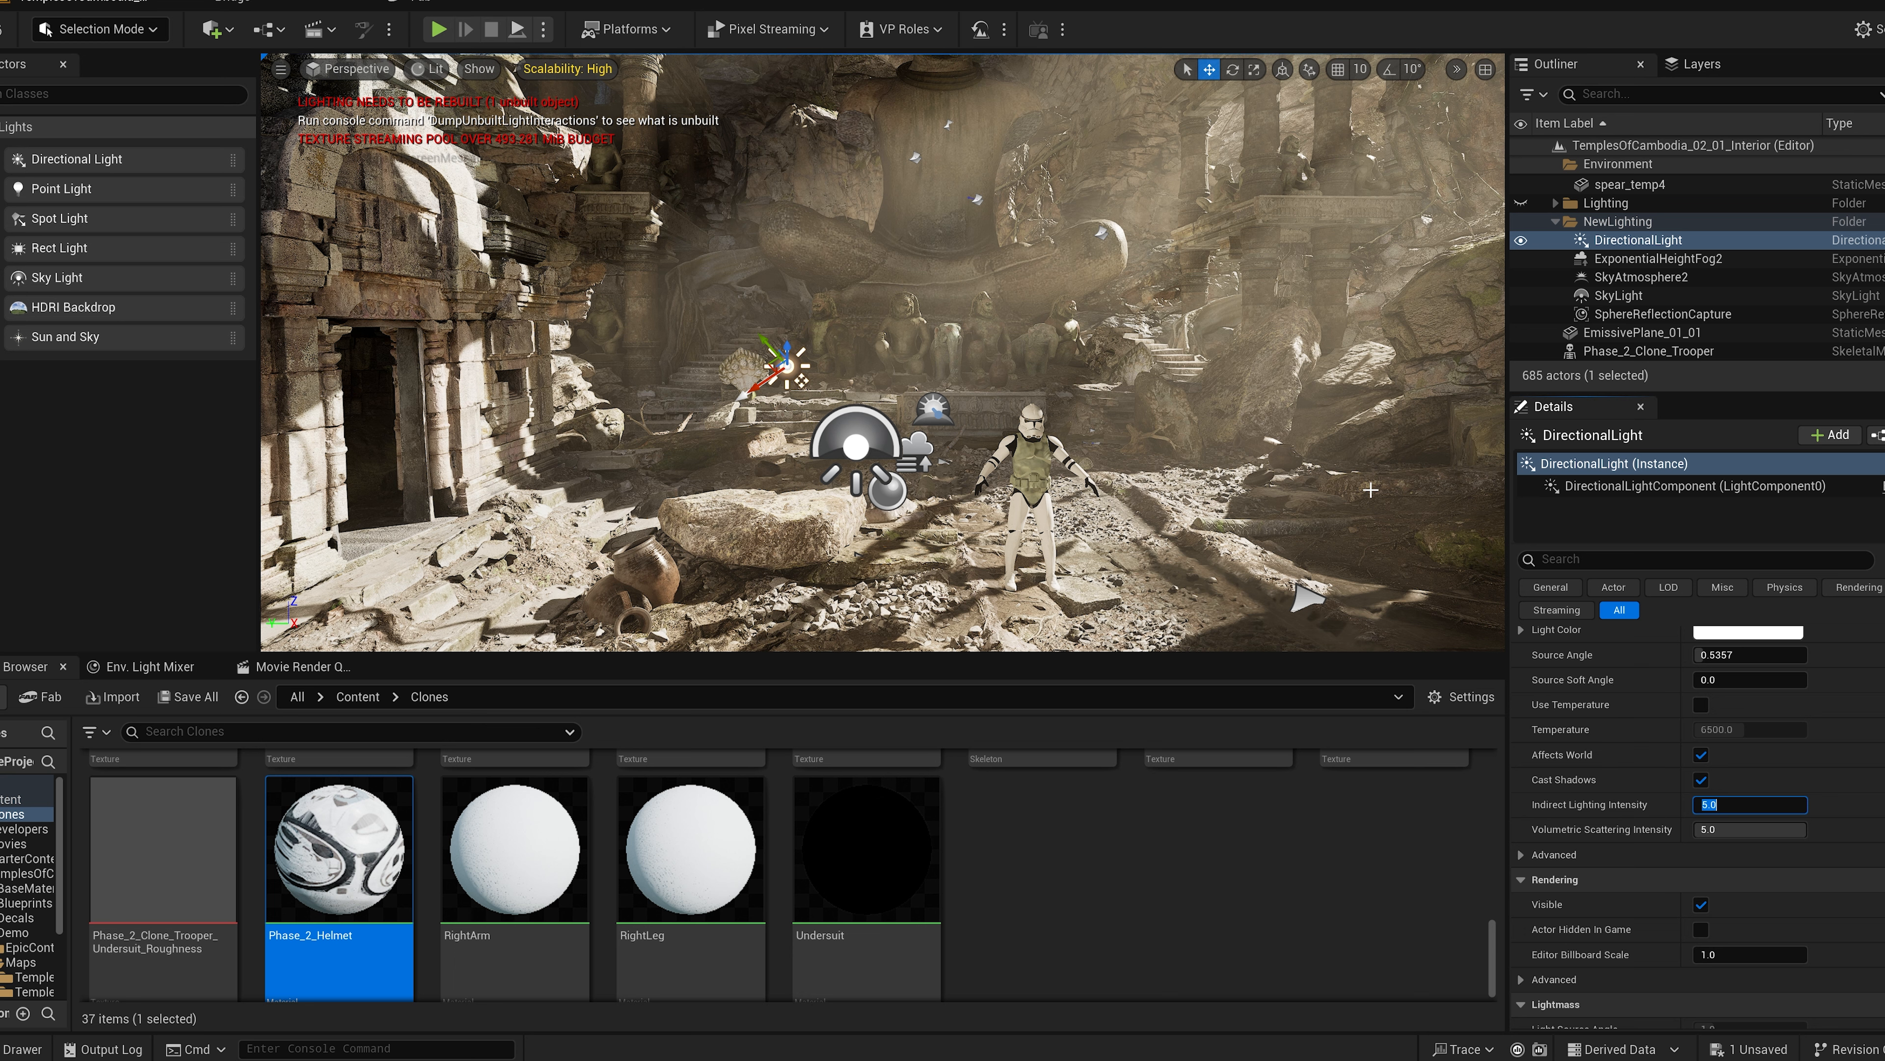
type("10")
key("Return")
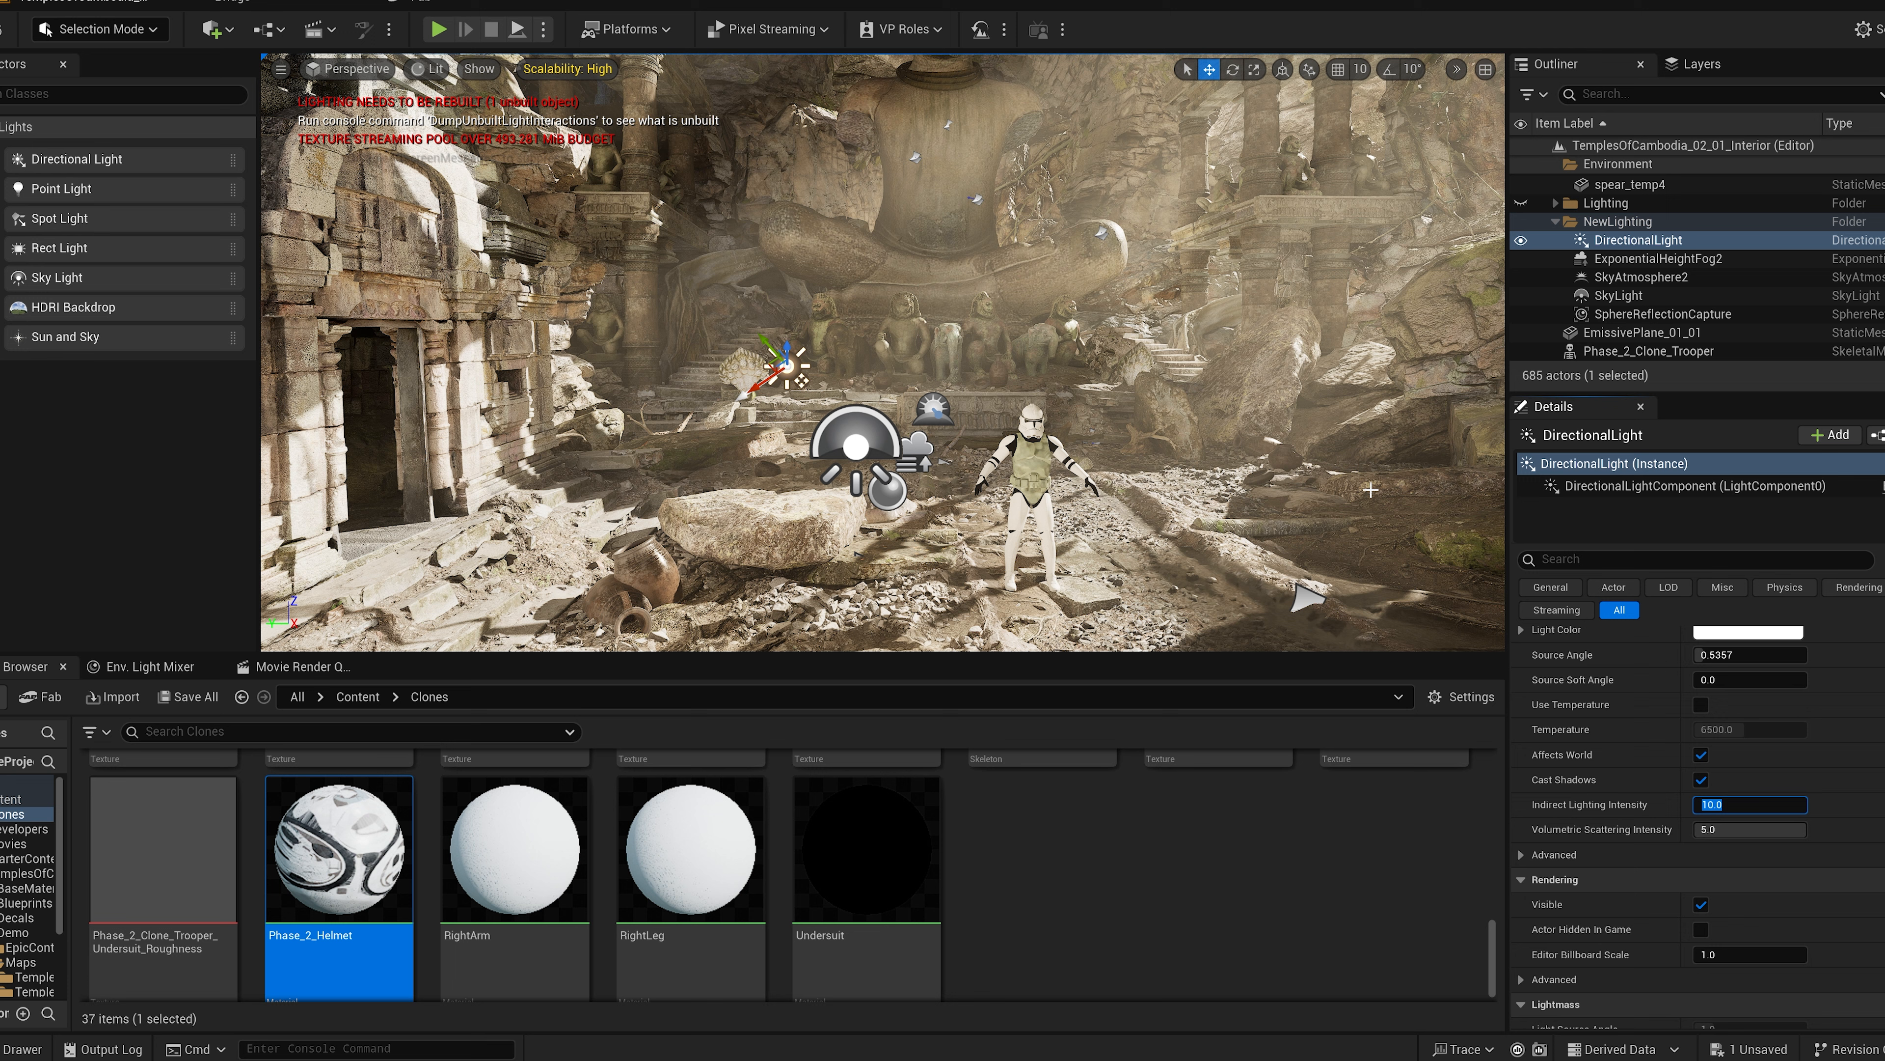
type("50")
key("Return")
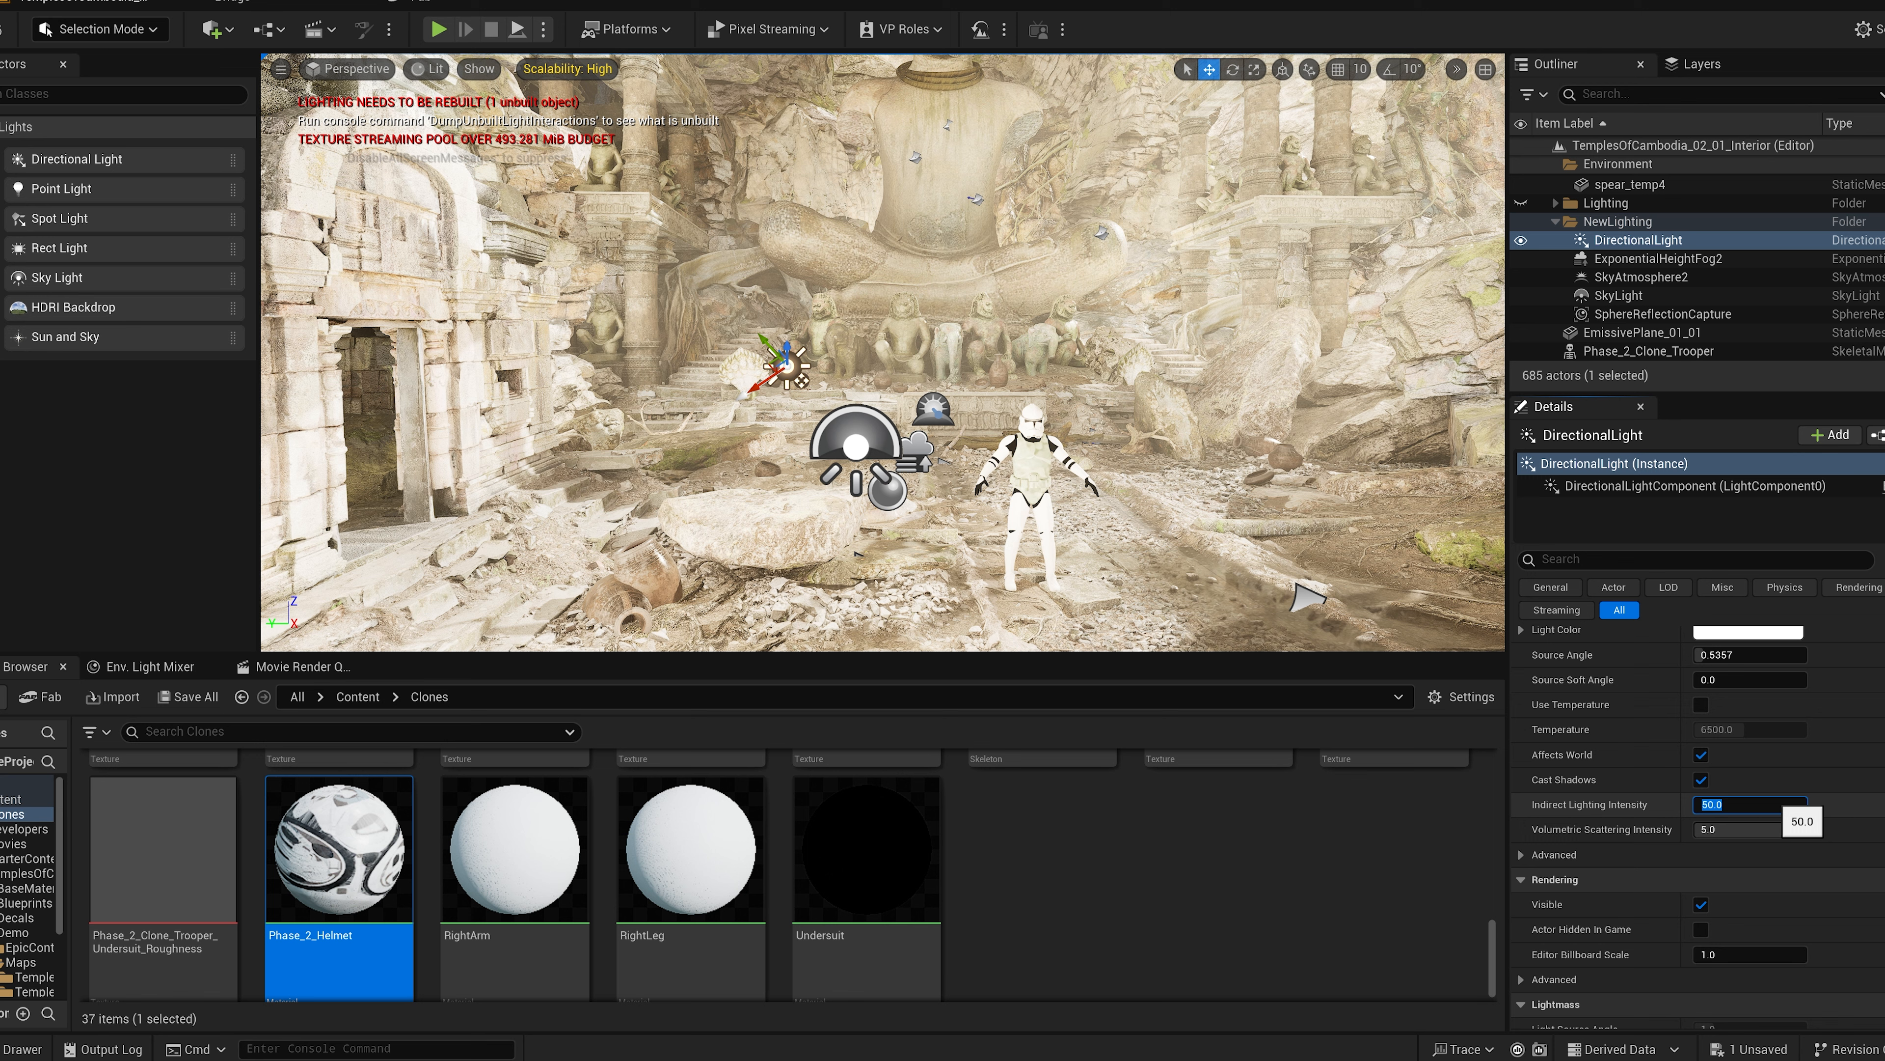
Step: Set the directional light's Indirect Lighting Intensity to 5 and keep its Volumetric Scattering Intensity at 5
type("5")
key("Return")
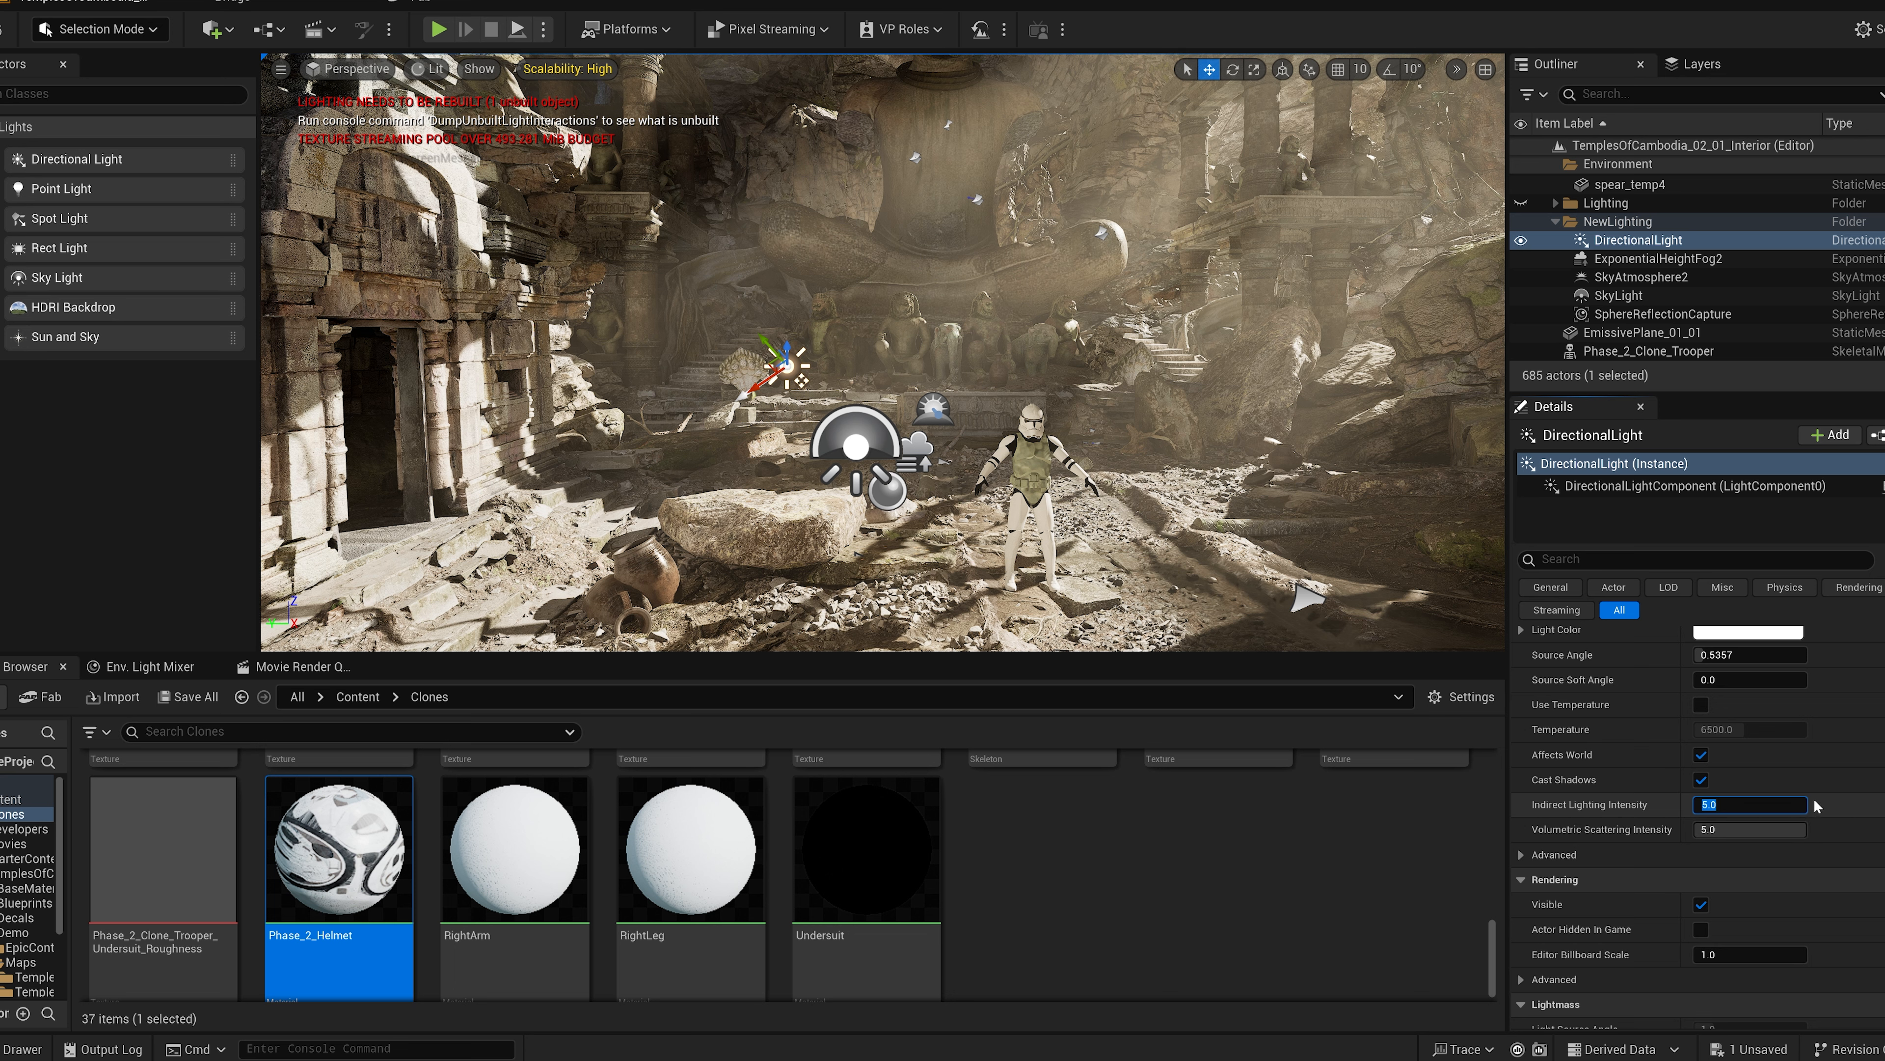
left_click(1830, 810)
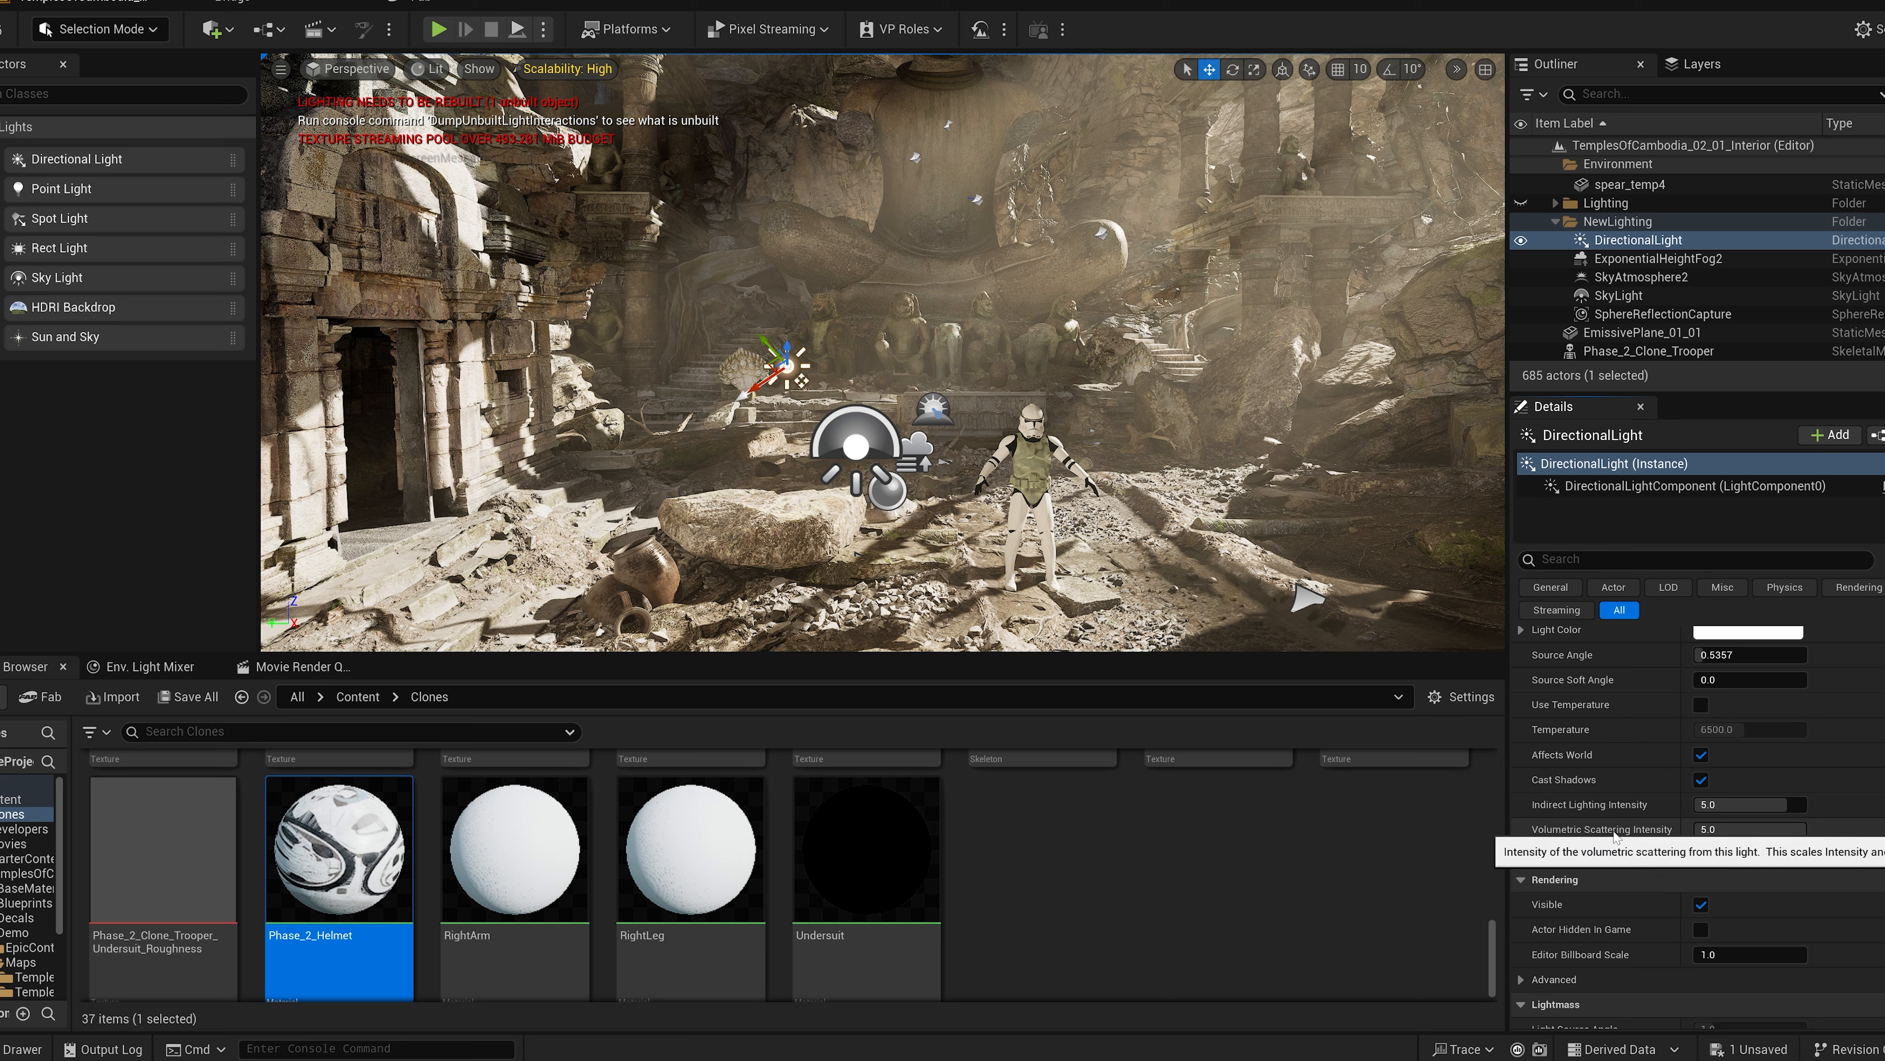
left_click(1737, 829)
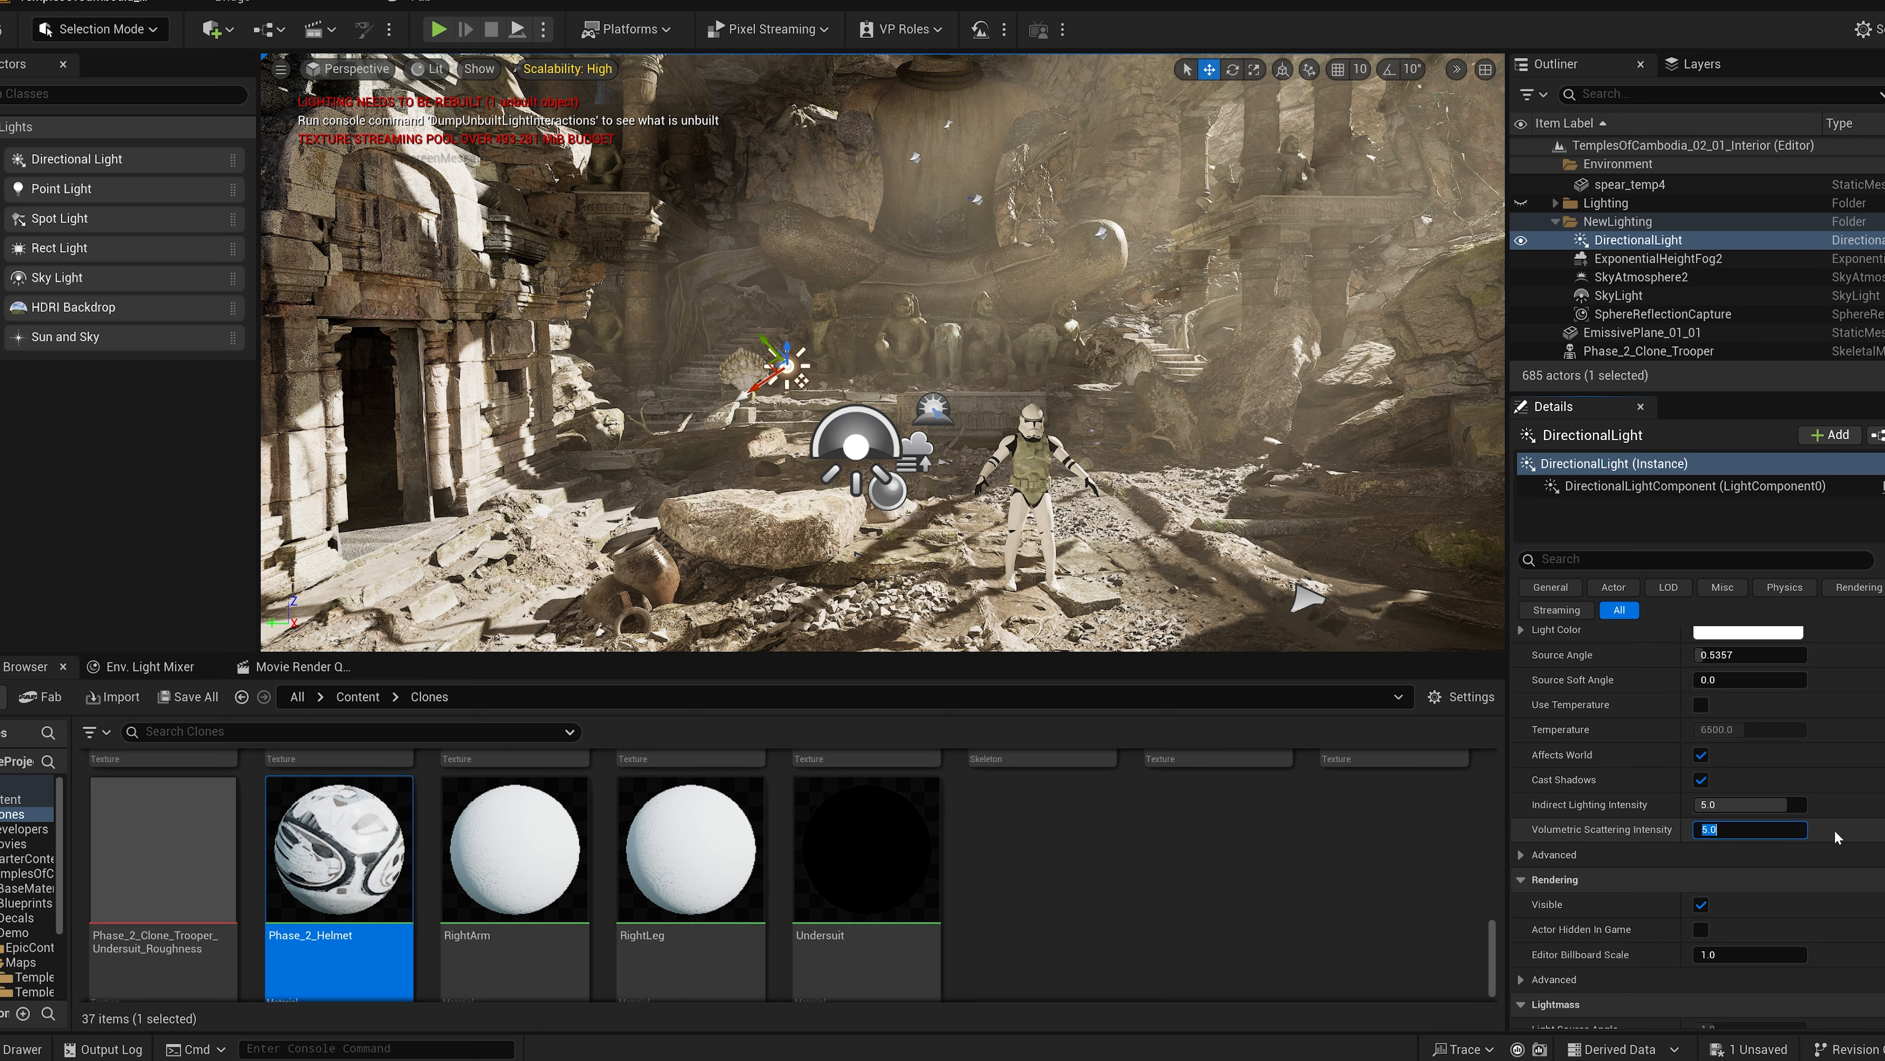
key("Return")
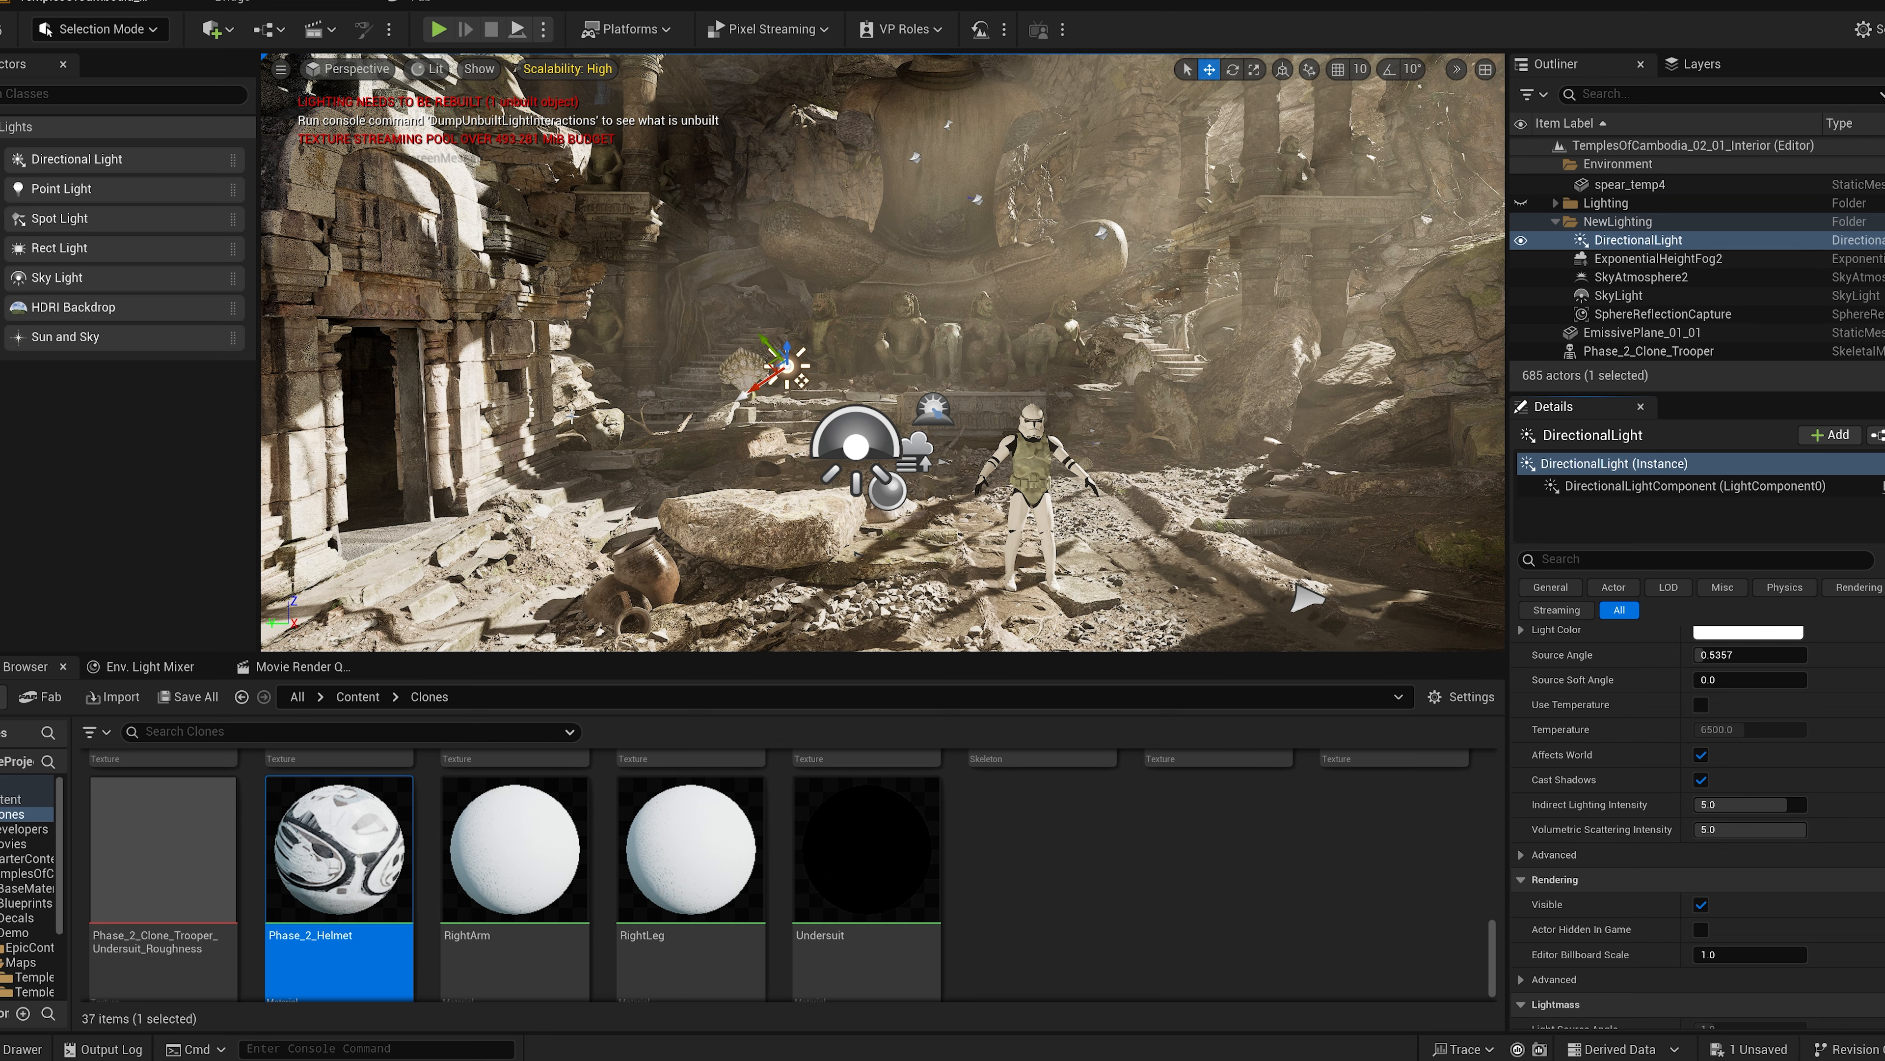
Step: Add a spot light above the clone trooper in the middle of the temple interior
mouse_move(59, 217)
left_mouse_down()
mouse_move(805, 606)
mouse_move(933, 559)
mouse_move(890, 175)
mouse_move(983, 184)
left_mouse_up()
right_click_drag(830, 287, 884, 288)
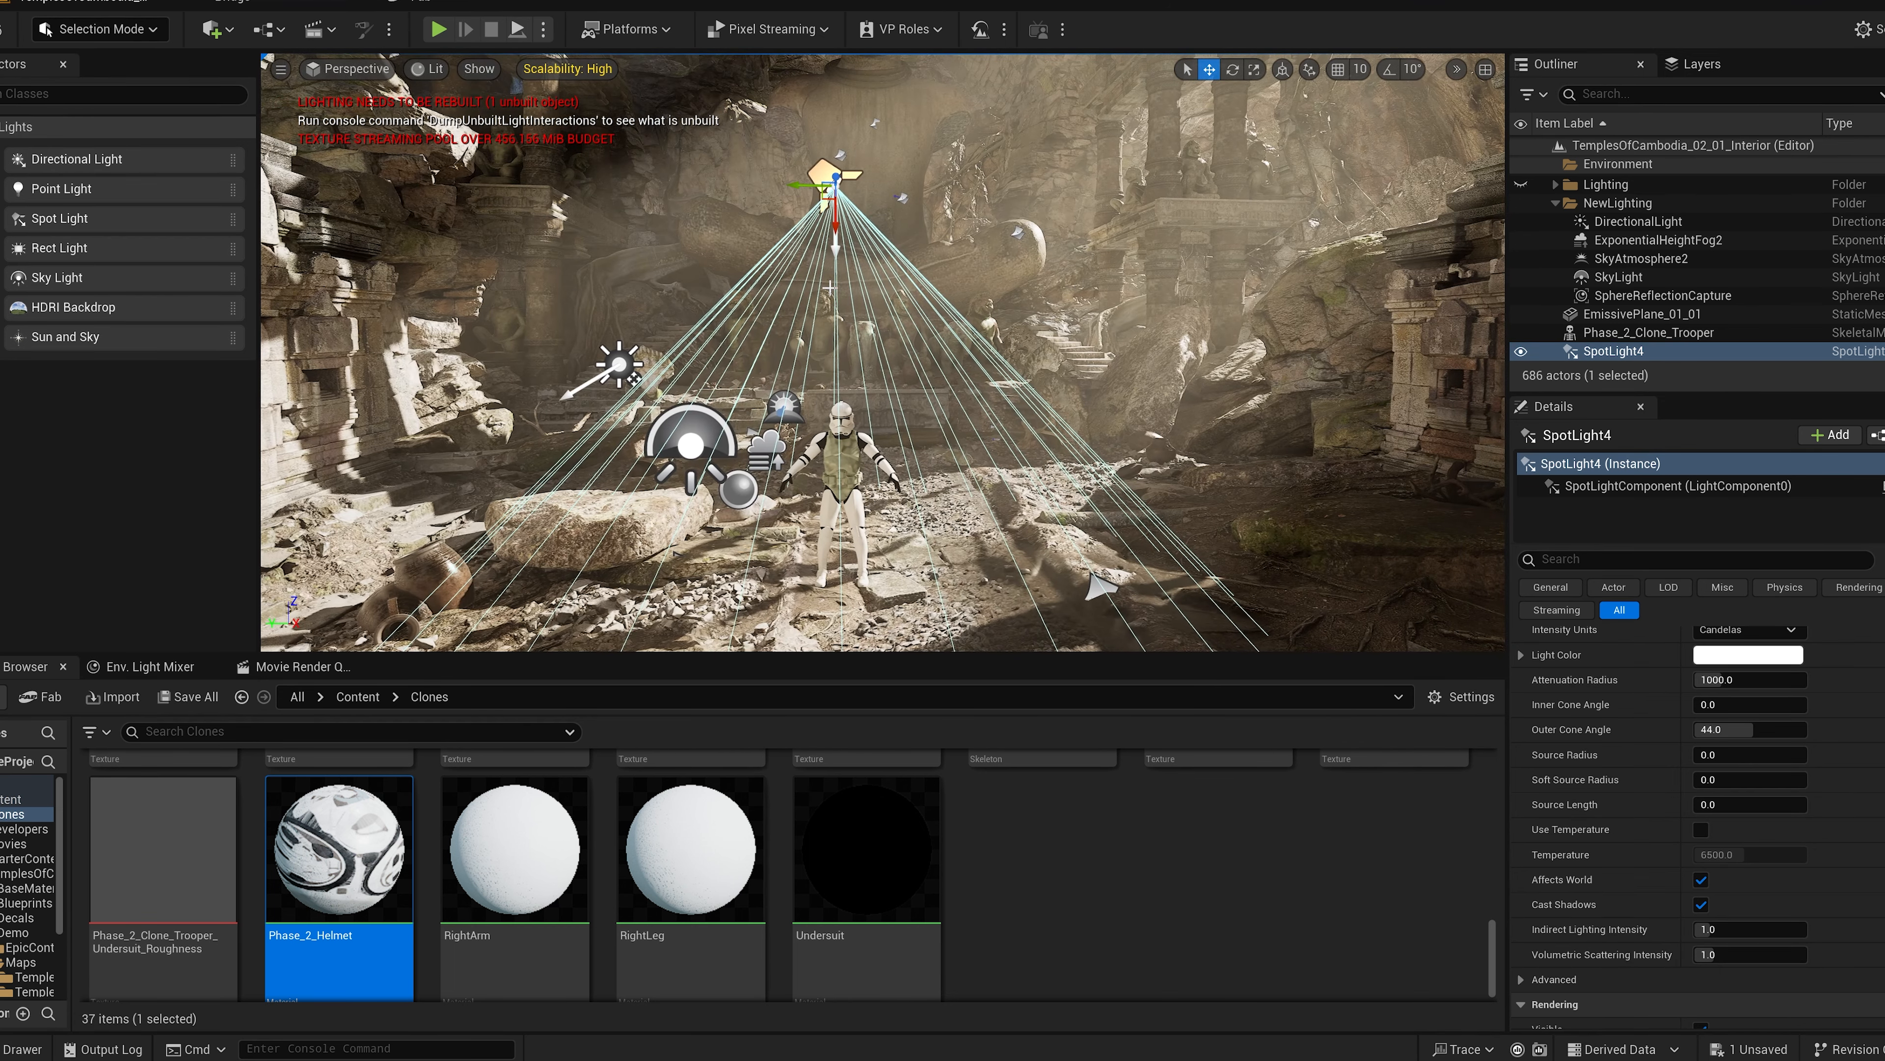
Step: Rotate the directional light so its sunlight enters the temple from a different angle
left_click(620, 364)
key("e")
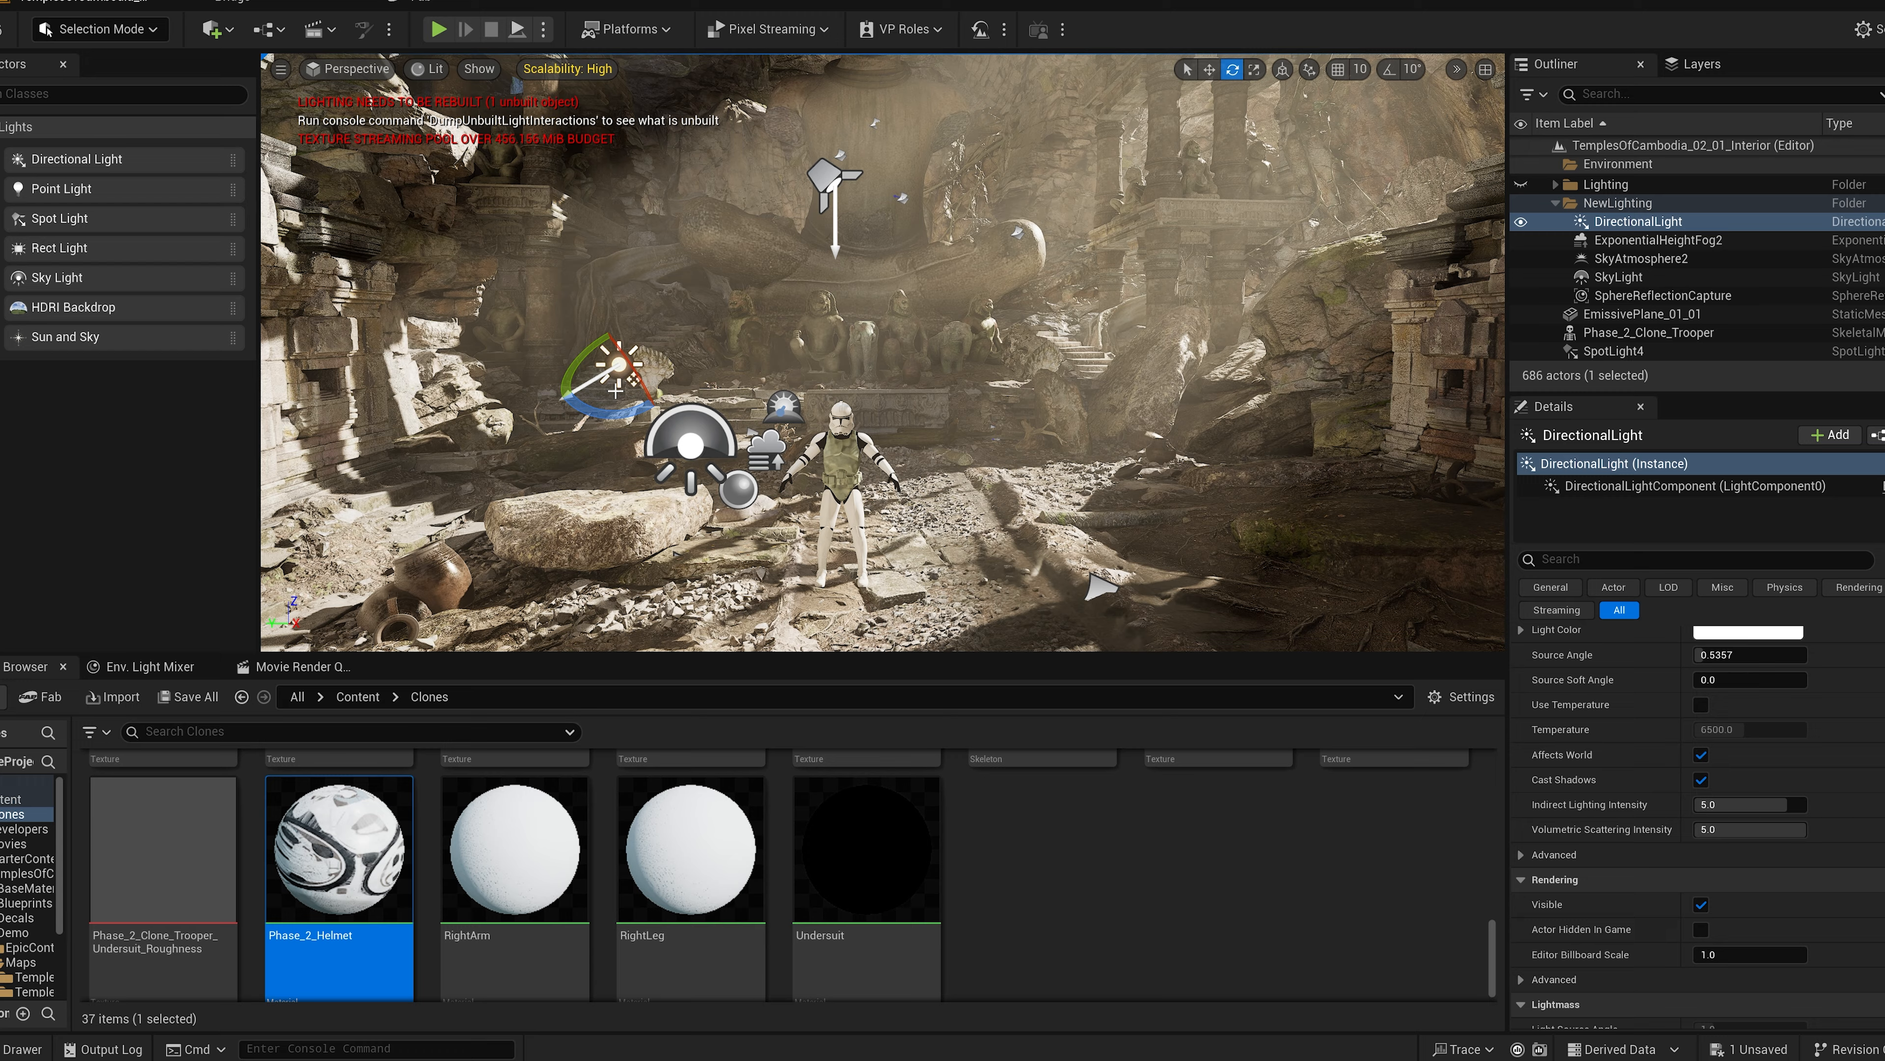
left_click_drag(613, 407, 560, 397)
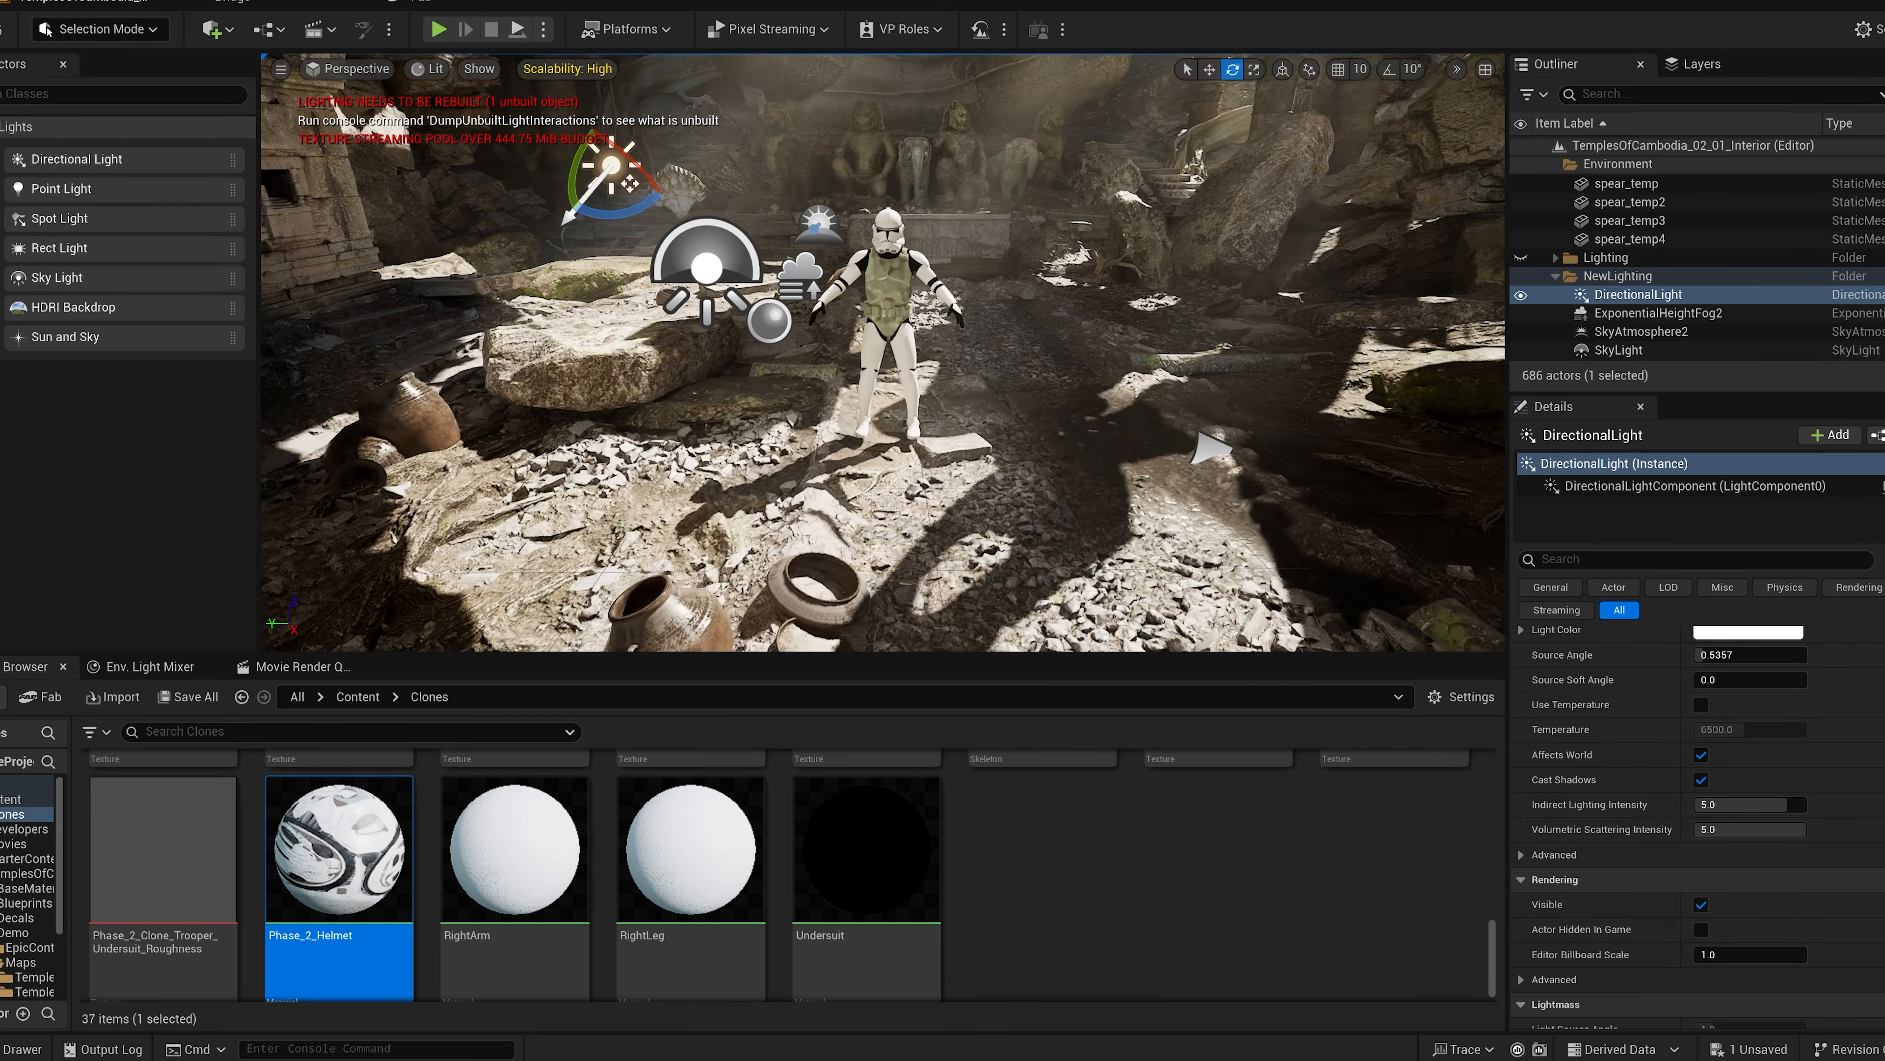
right_click_drag(824, 297, 854, 223)
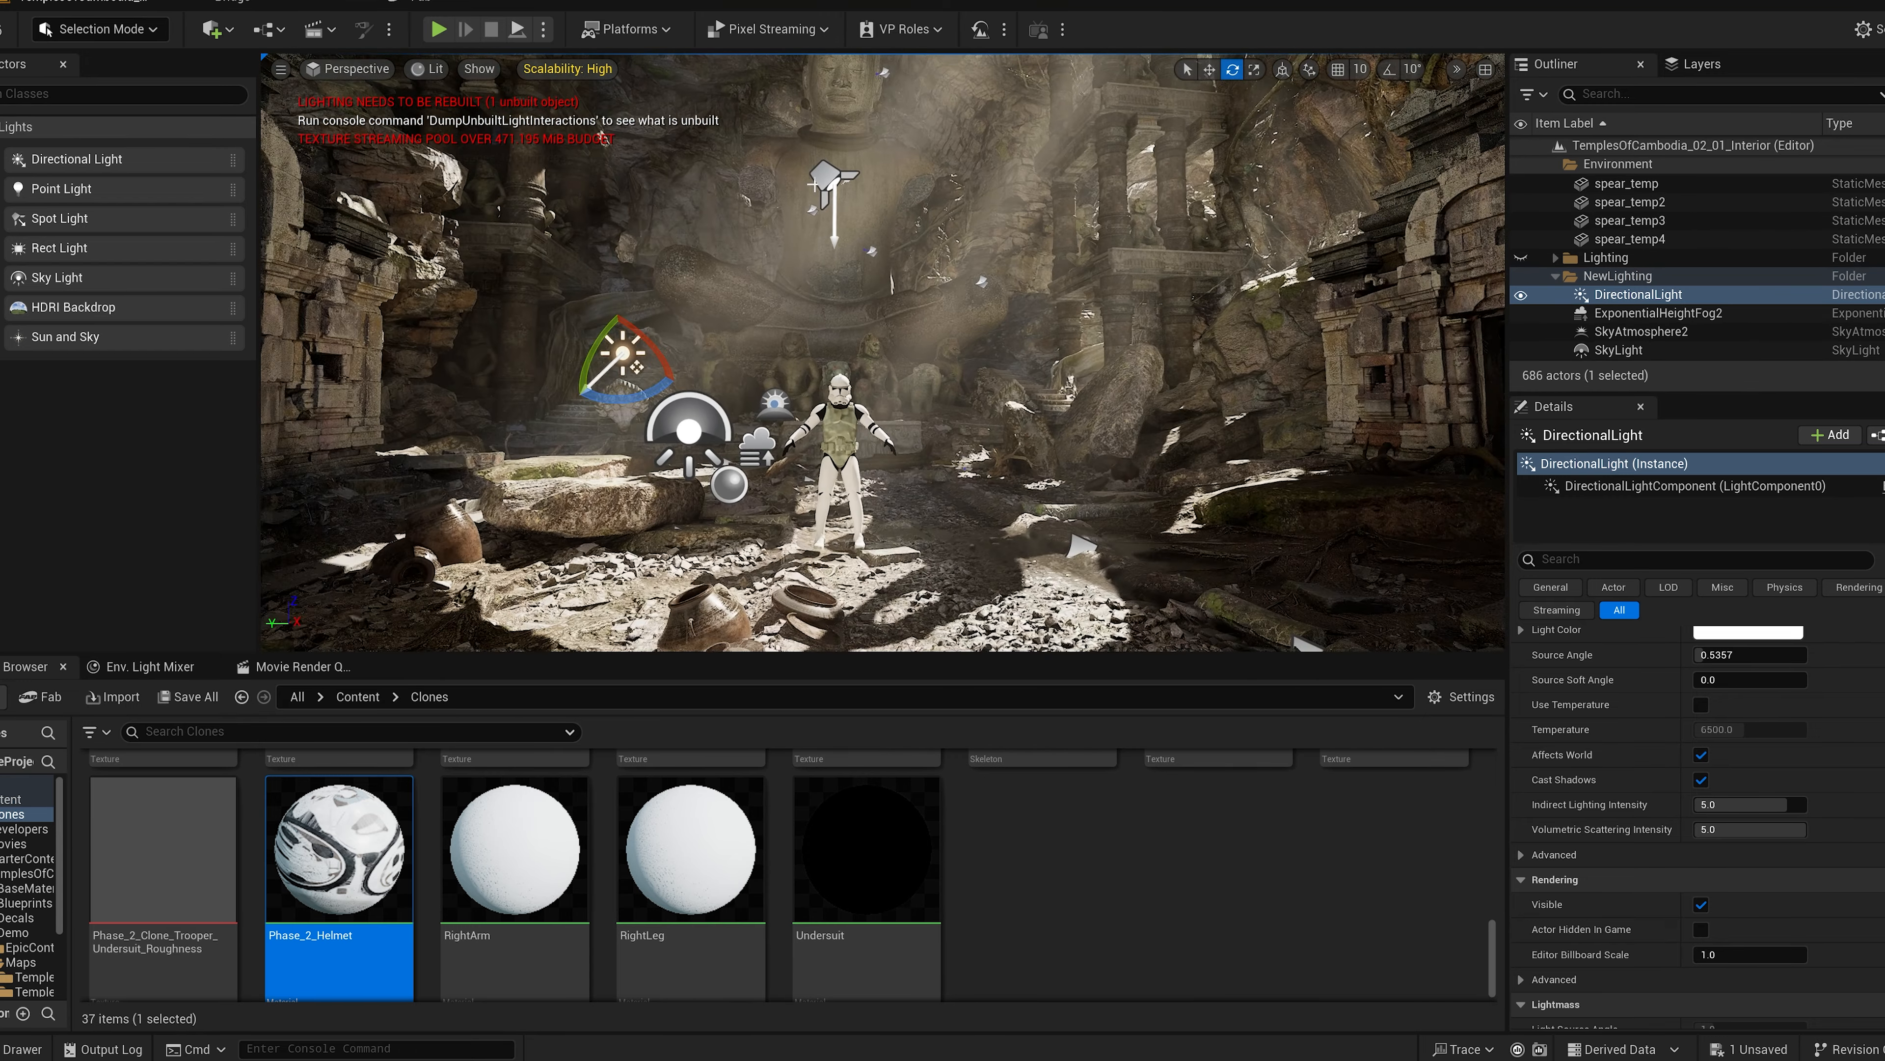
Step: Nudge the spot light sideways and set its Inner Cone Angle to about 27 and its intensity to about 36 cd
left_click(822, 180)
key("w")
left_click_drag(799, 184, 806, 184)
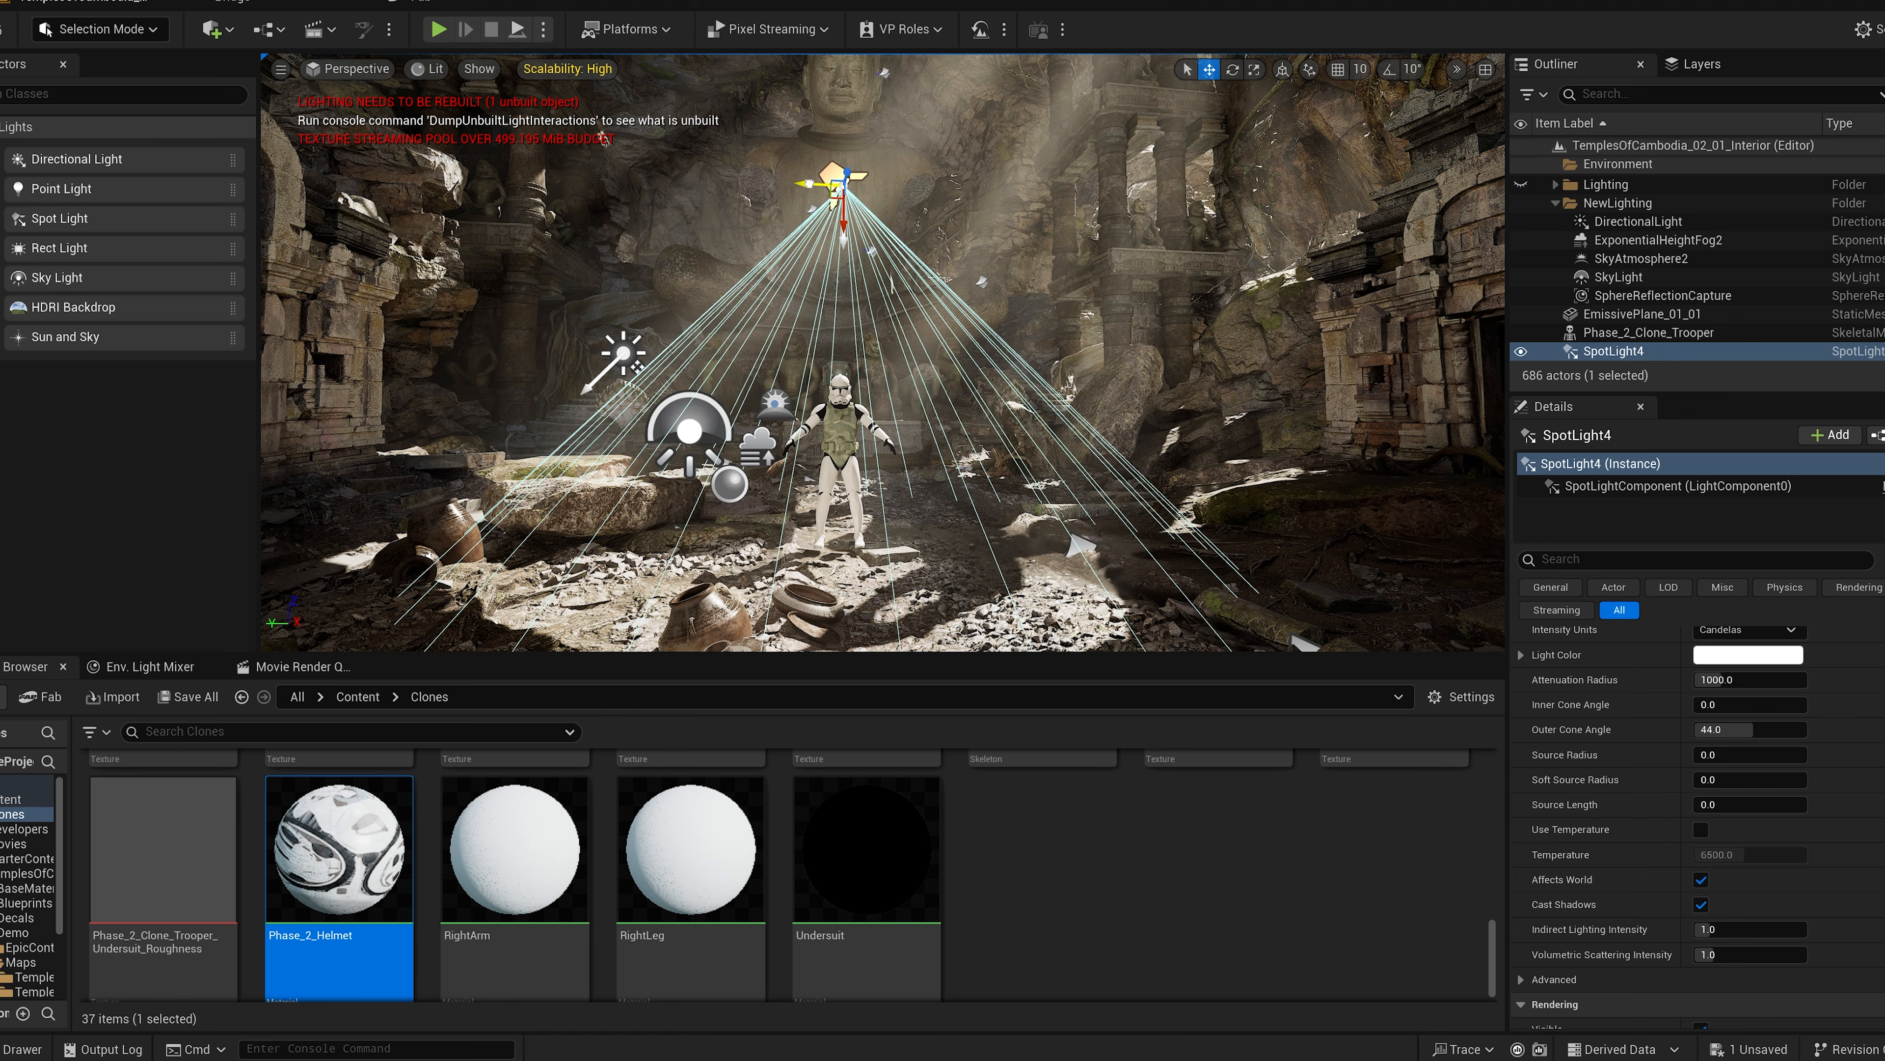
left_click_drag(1725, 706, 1737, 753)
scroll(1734, 735, "up", 3)
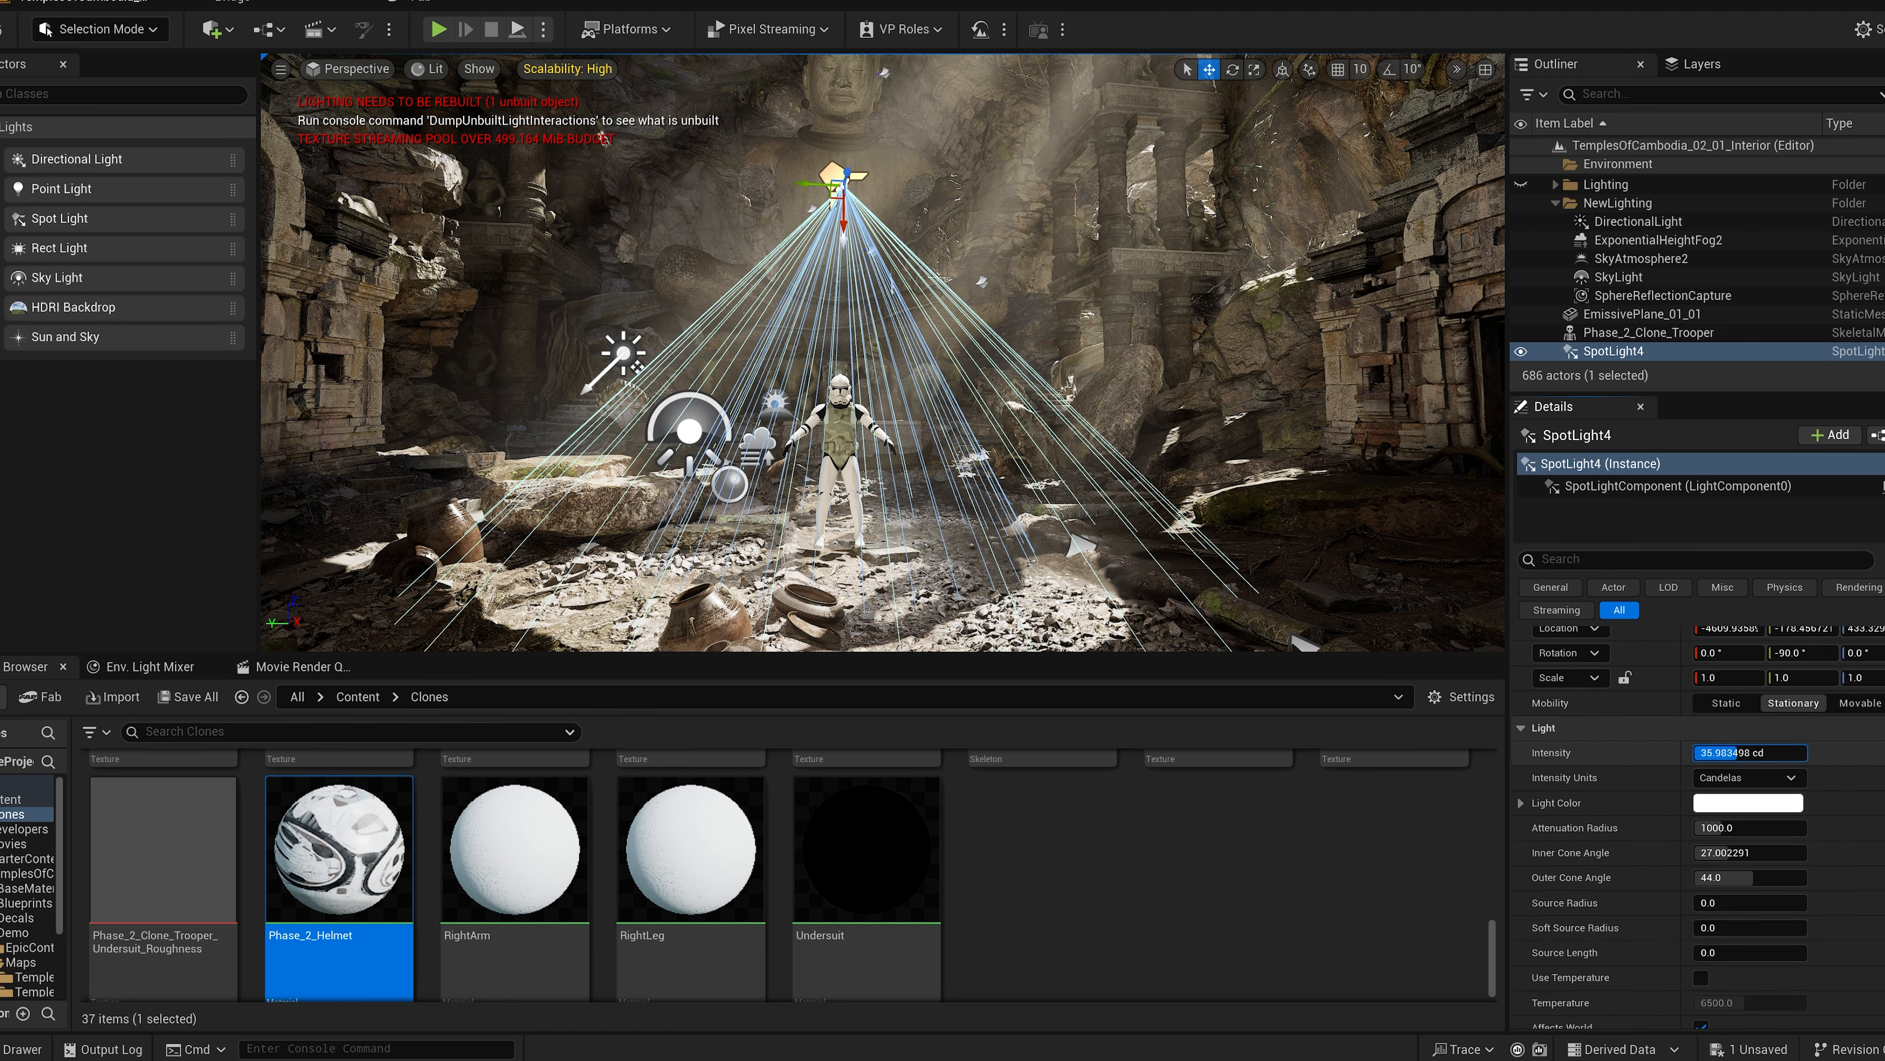
Step: Hide the directional light to isolate the spot light over the clone trooper
right_click_drag(1217, 475, 1130, 506)
key("w")
left_click(1642, 222)
left_click(1522, 222)
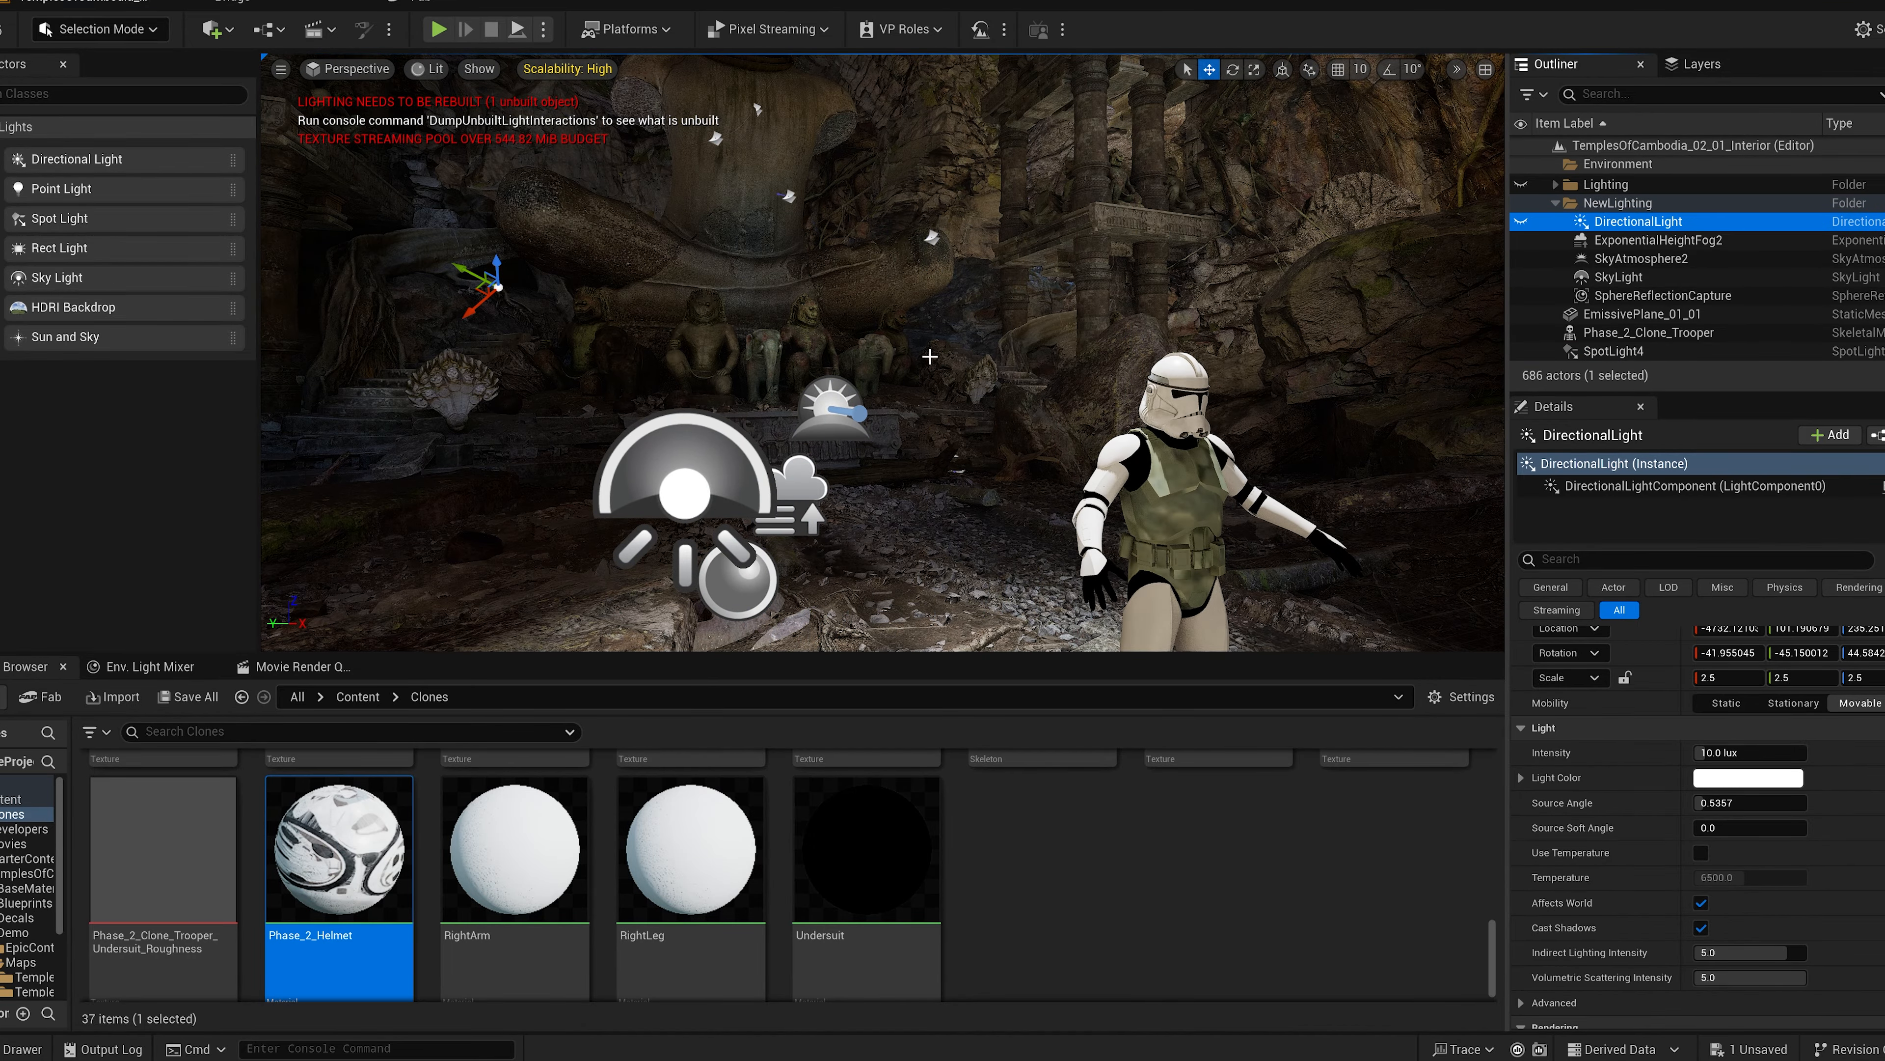
Step: Set both the Indirect Lighting Intensity and the Volumetric Scattering Intensity of the spot light to 5
double_click(1613, 351)
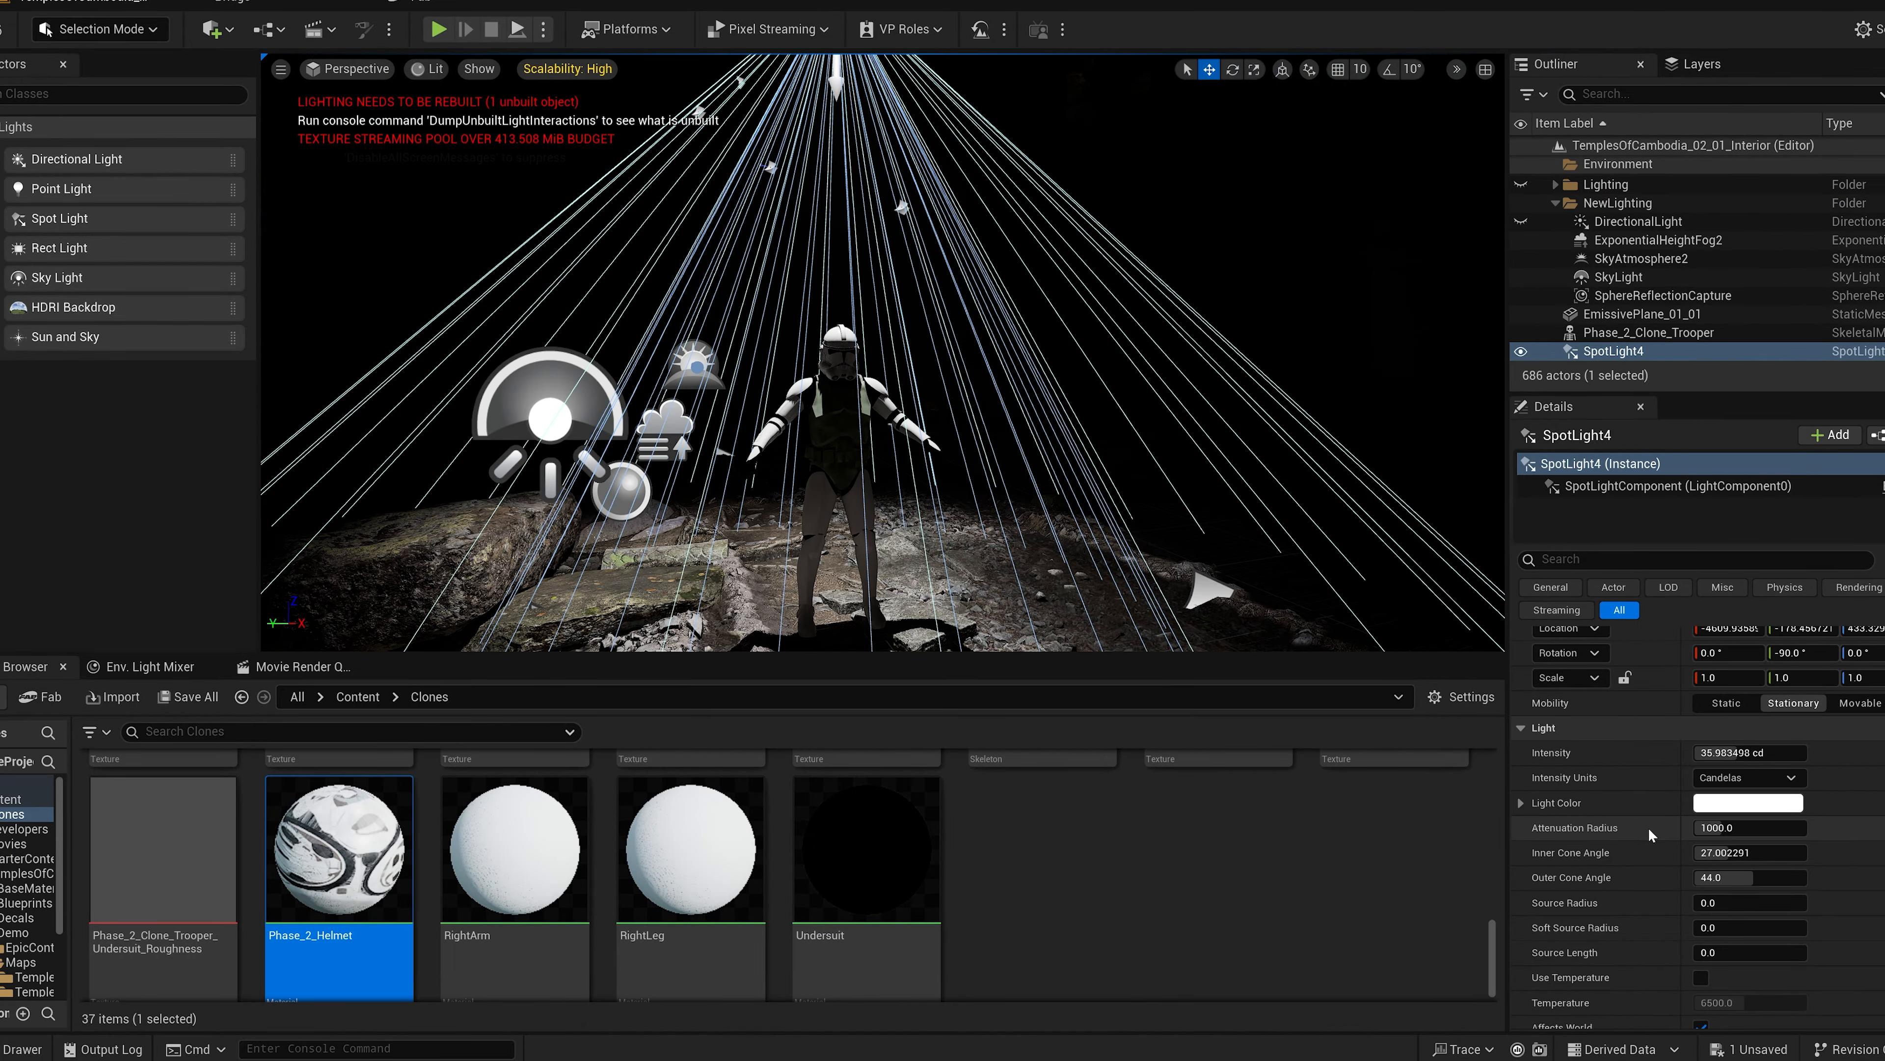
scroll(1708, 869, "down", 3)
left_click(1728, 874)
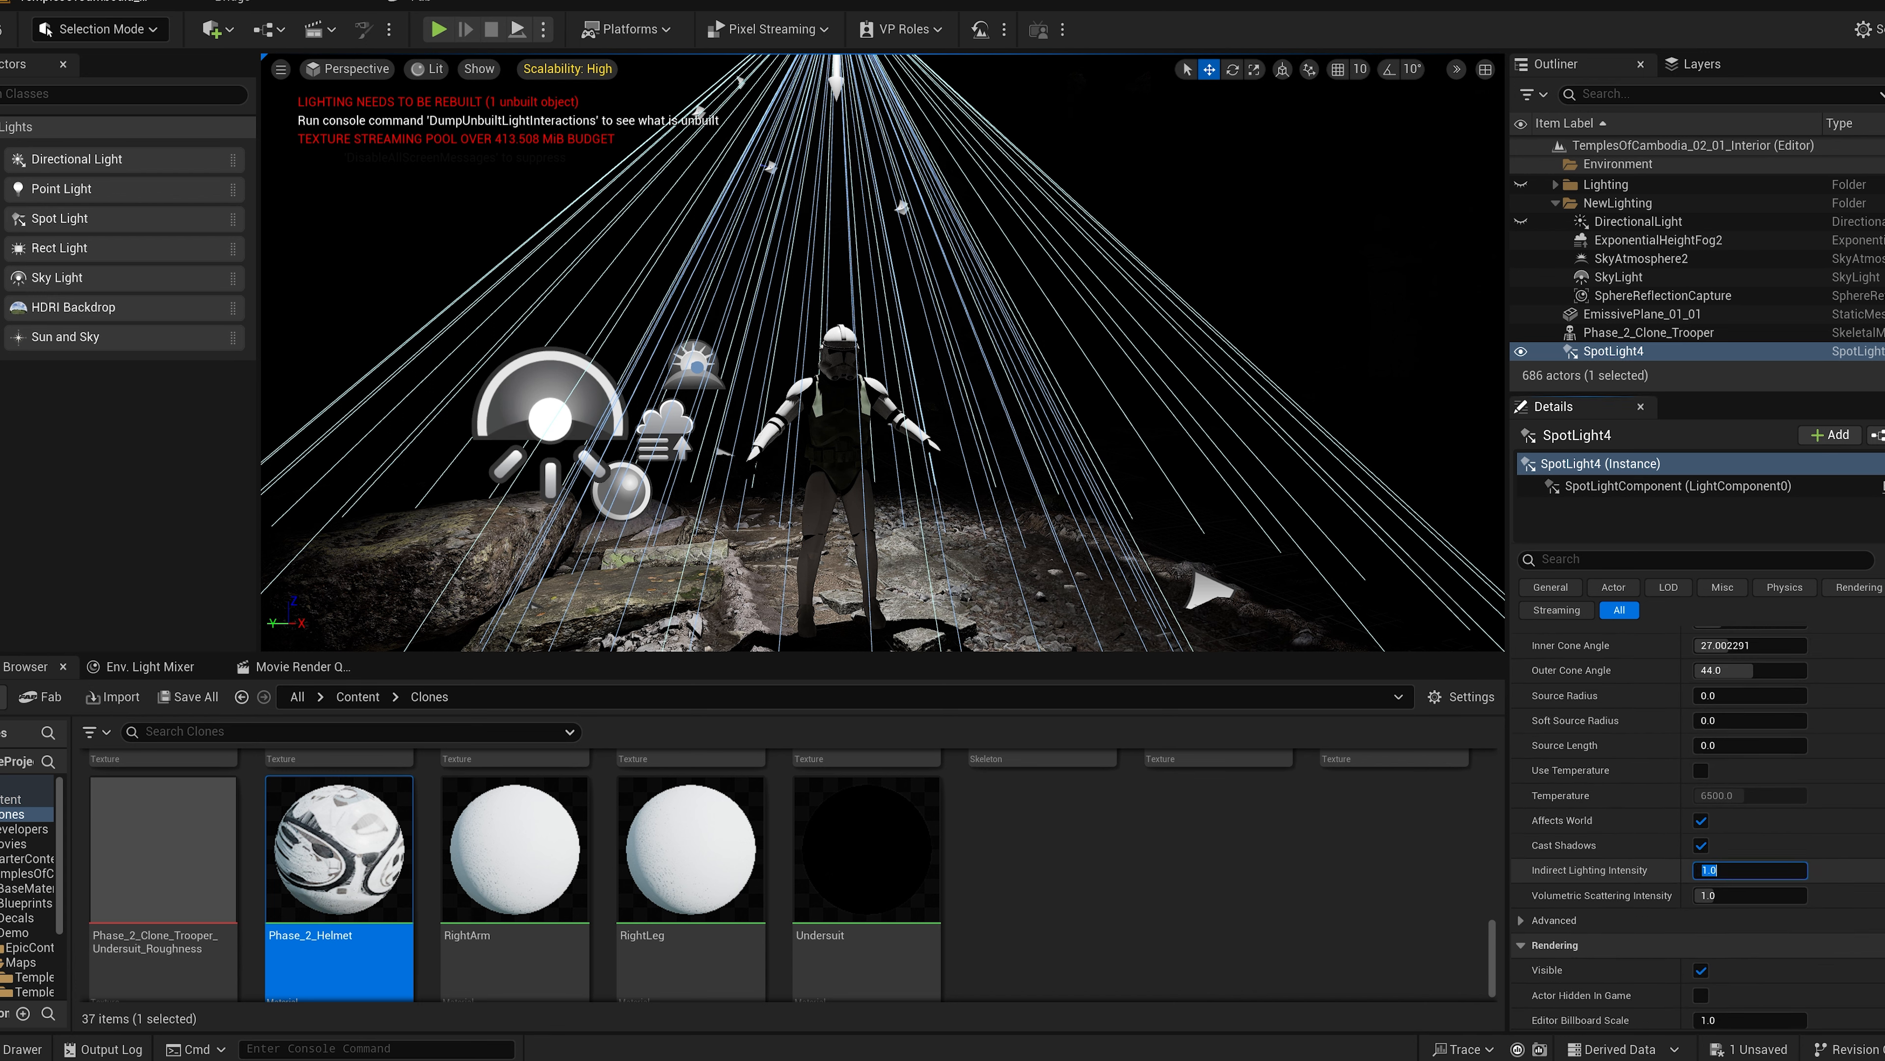
type("5")
key("Return")
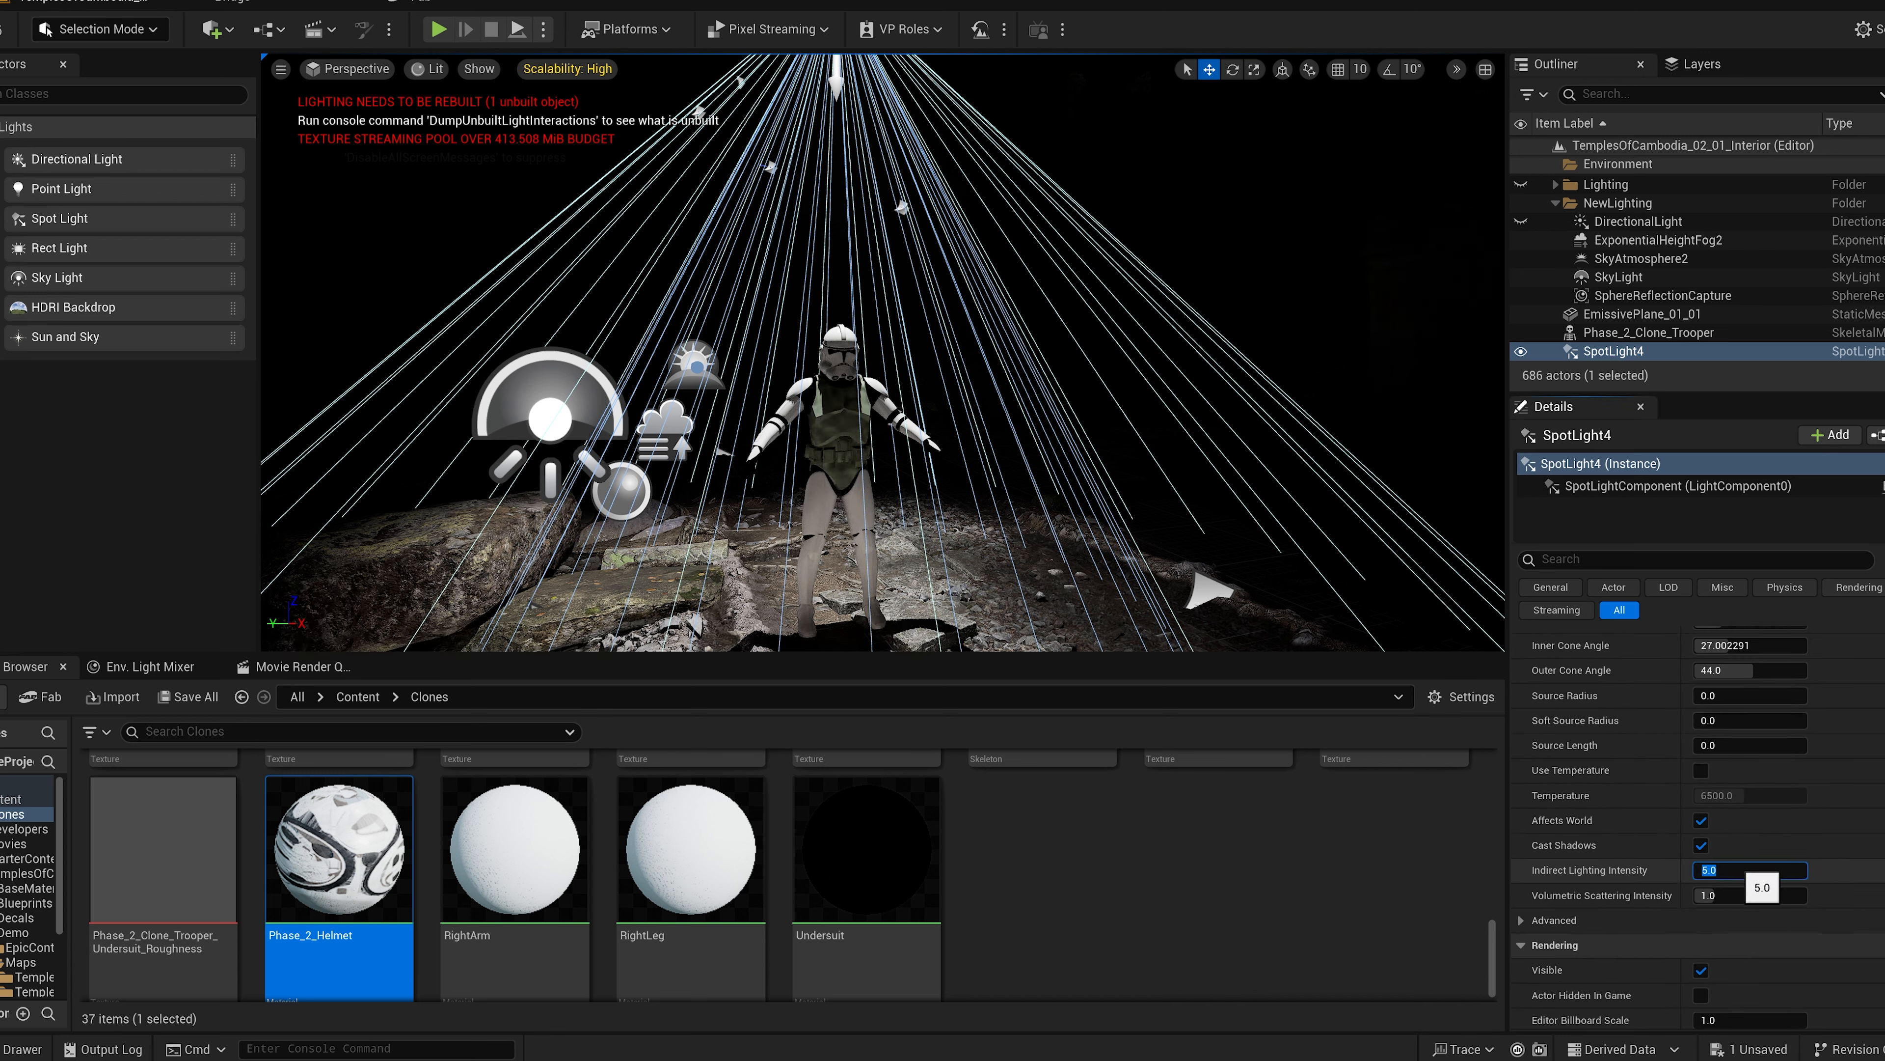
left_click(1739, 897)
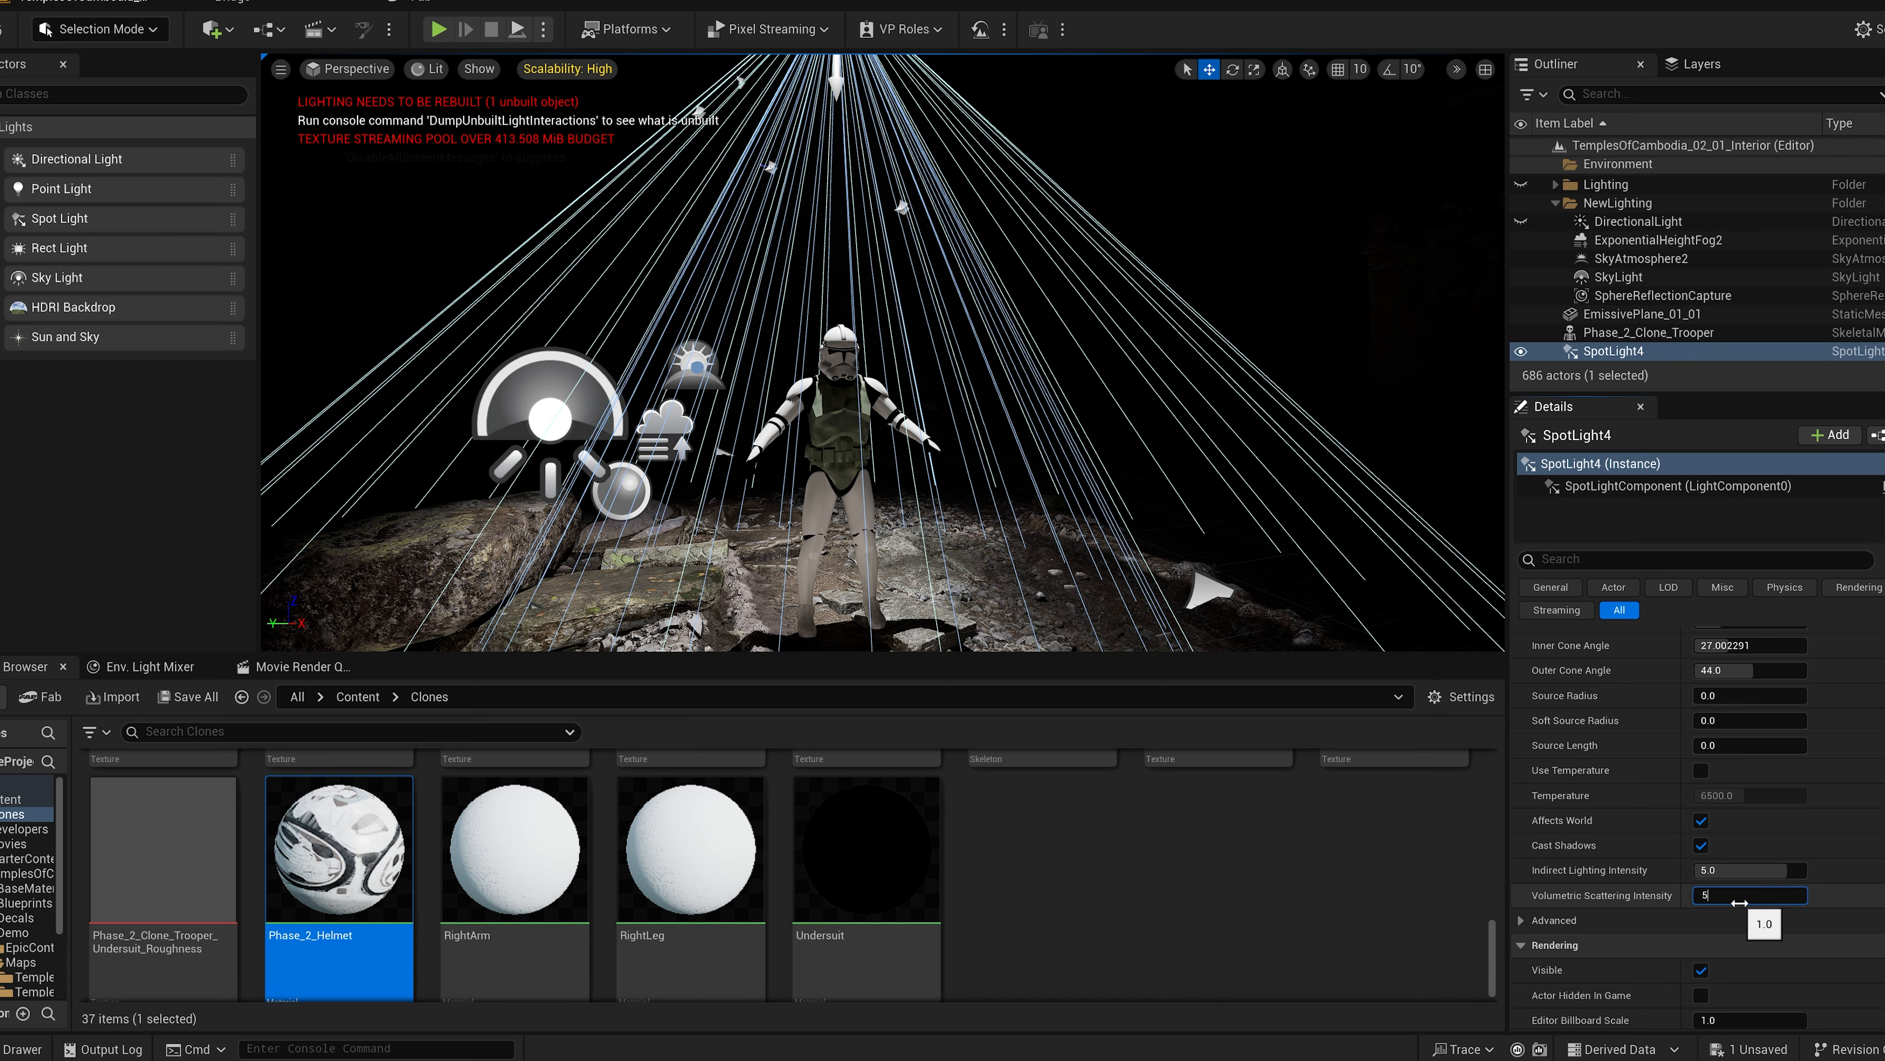
type("5")
key("Return")
scroll(1778, 810, "up", 4)
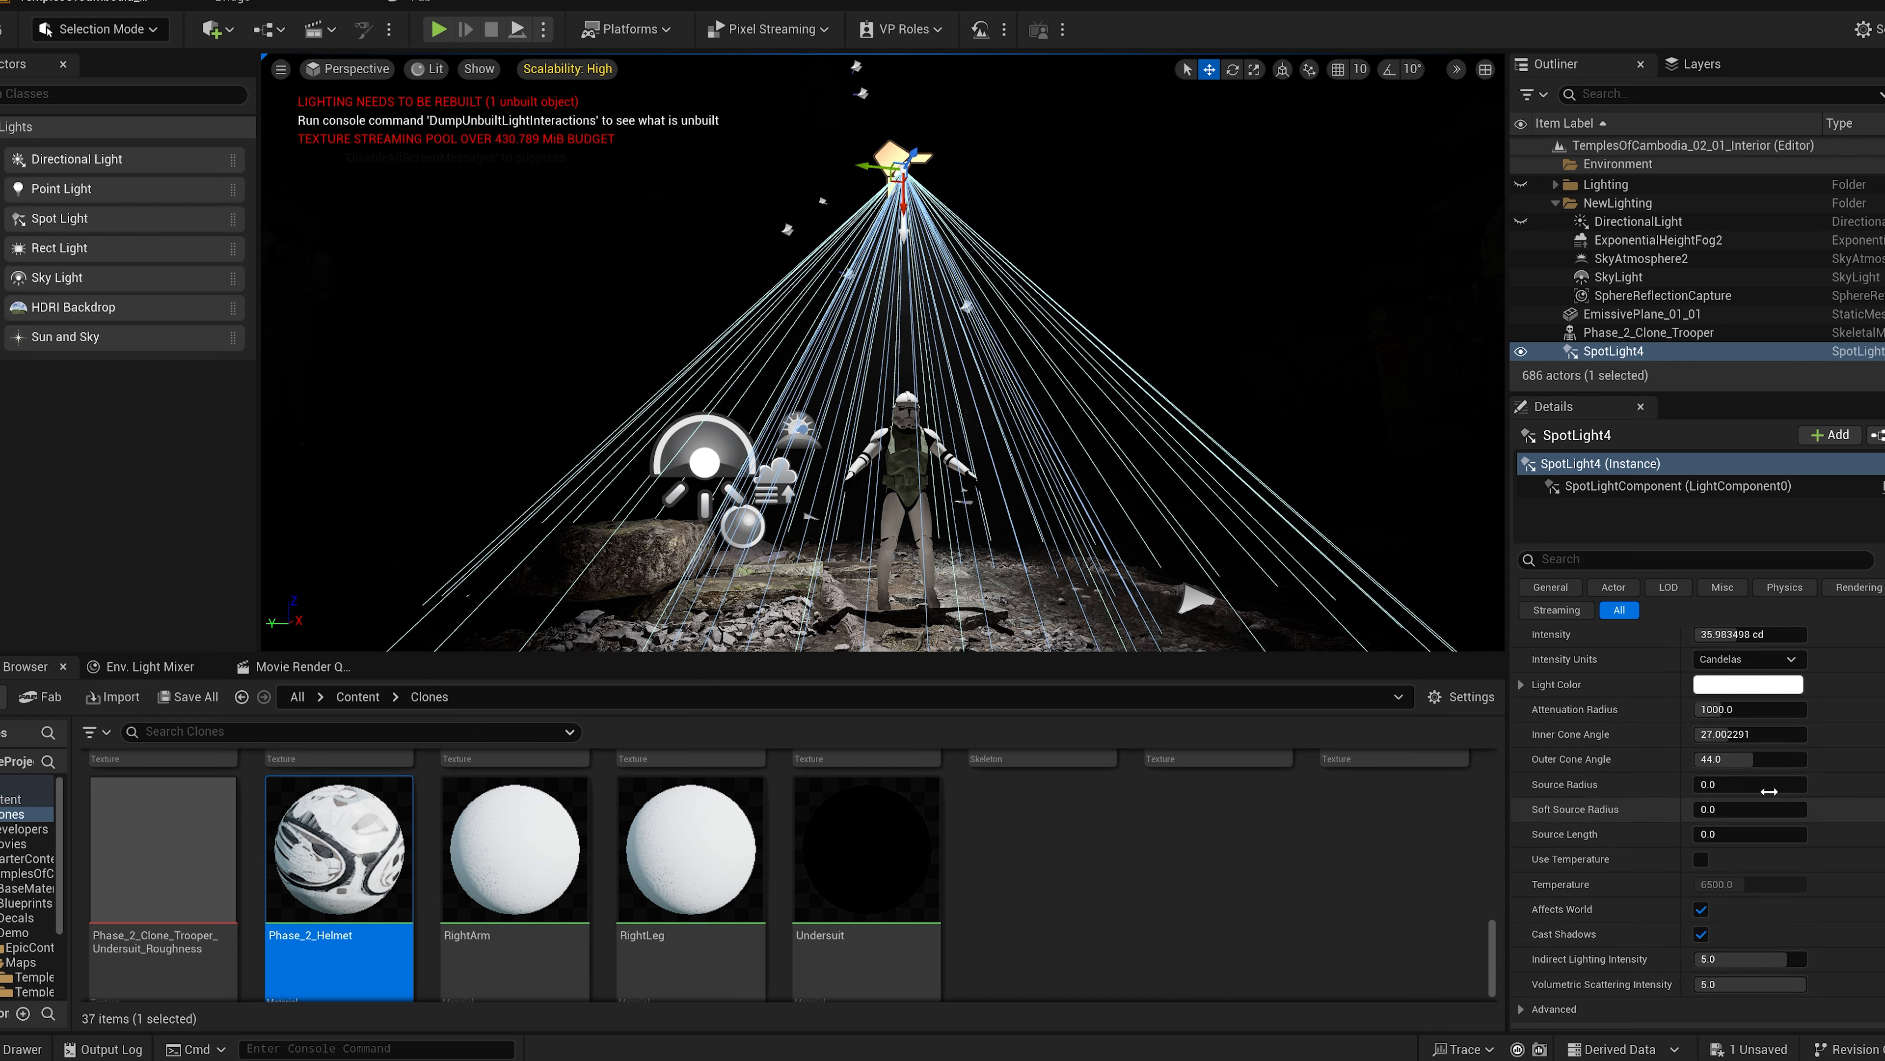
Step: Try a Volumetric Scattering Intensity of 500 on the spot light above the clone trooper
key("w")
right_click_drag(1044, 384, 1057, 399)
key("s")
left_click(968, 230)
key("s")
right_click_drag(967, 231, 967, 231)
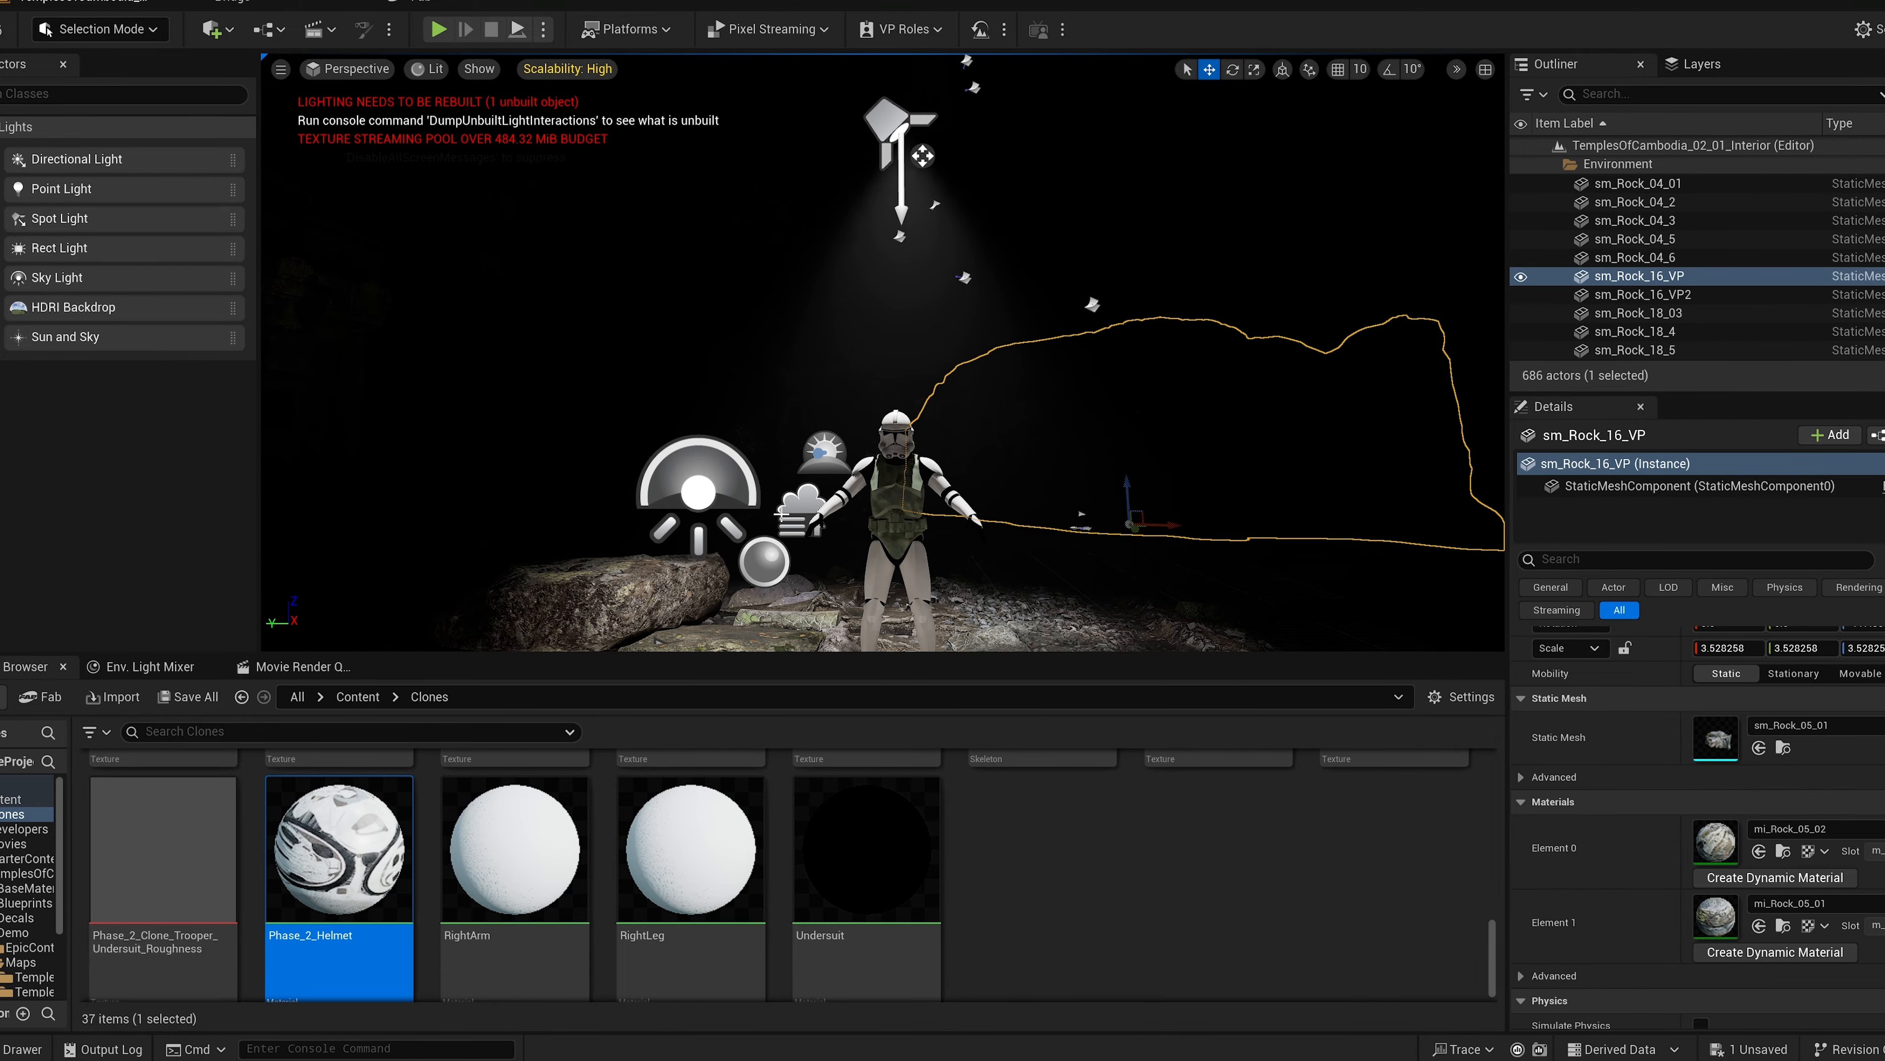
left_click(907, 133)
scroll(1707, 854, "down", 10)
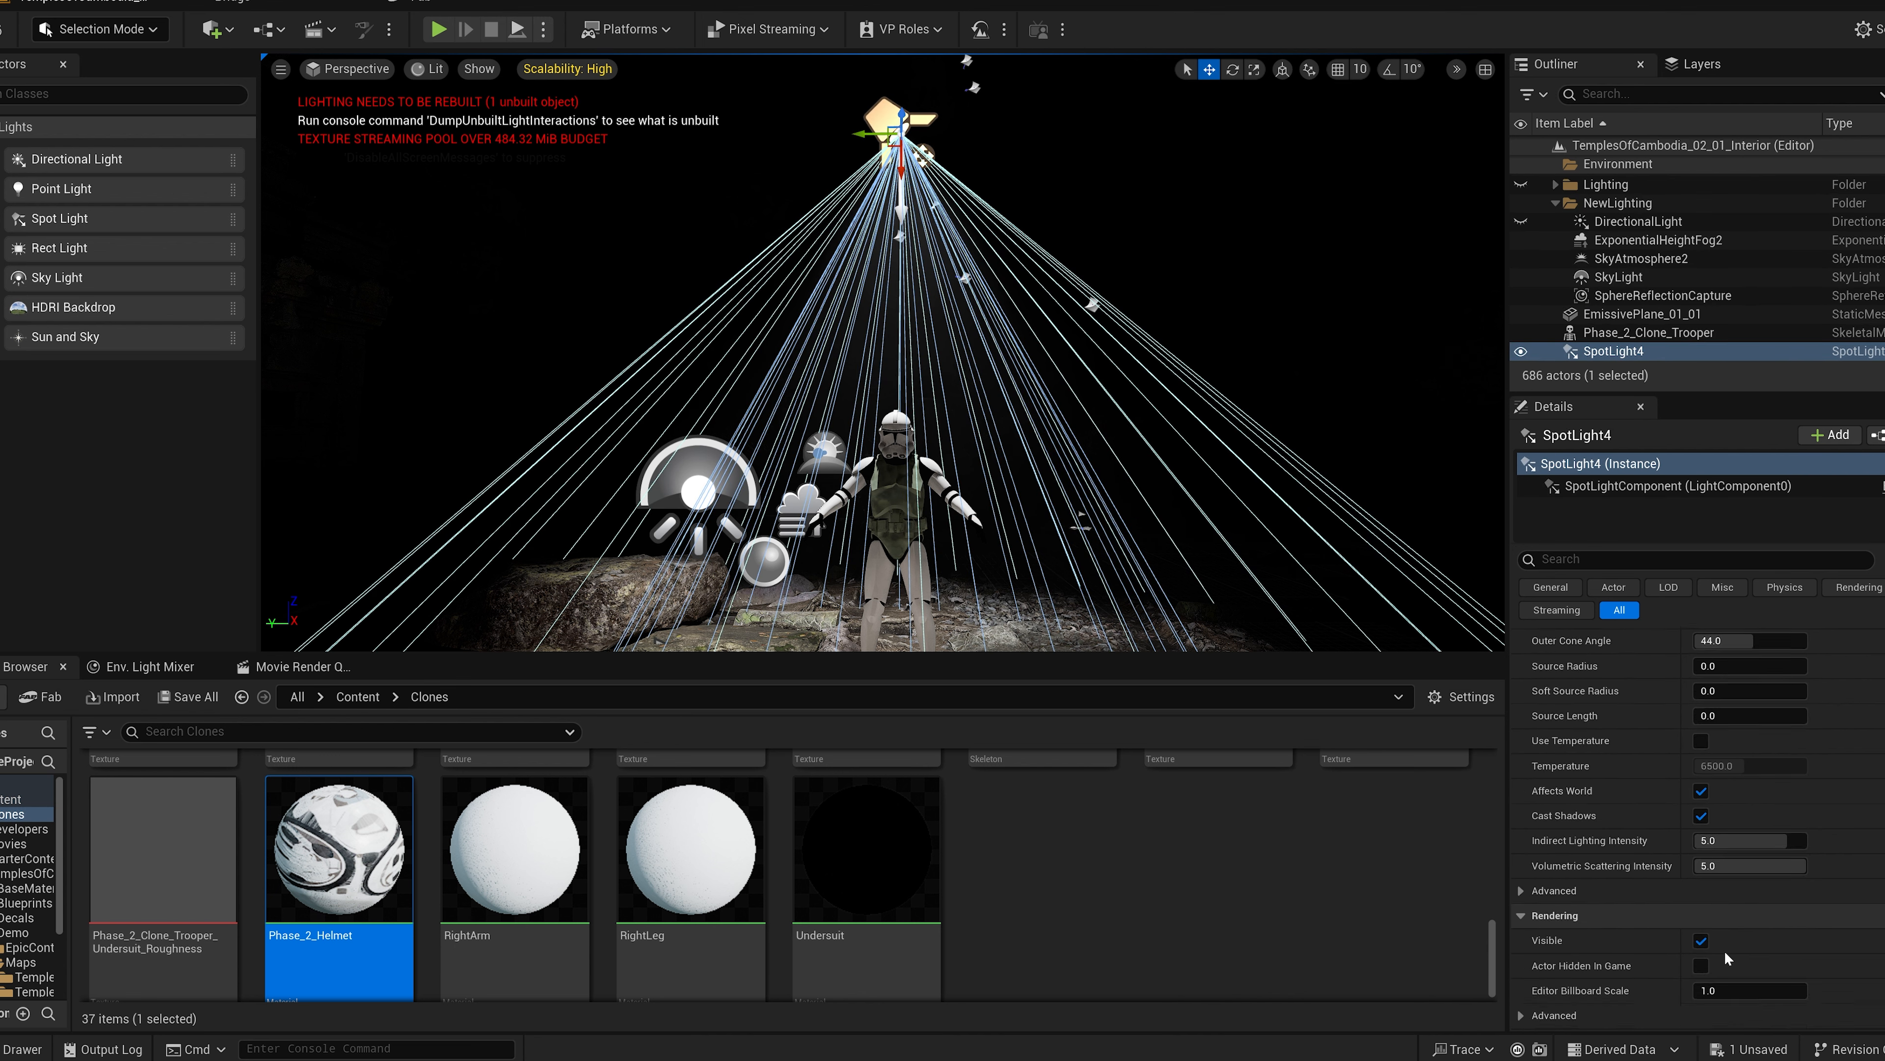
left_click(1729, 776)
type("500")
key("Return")
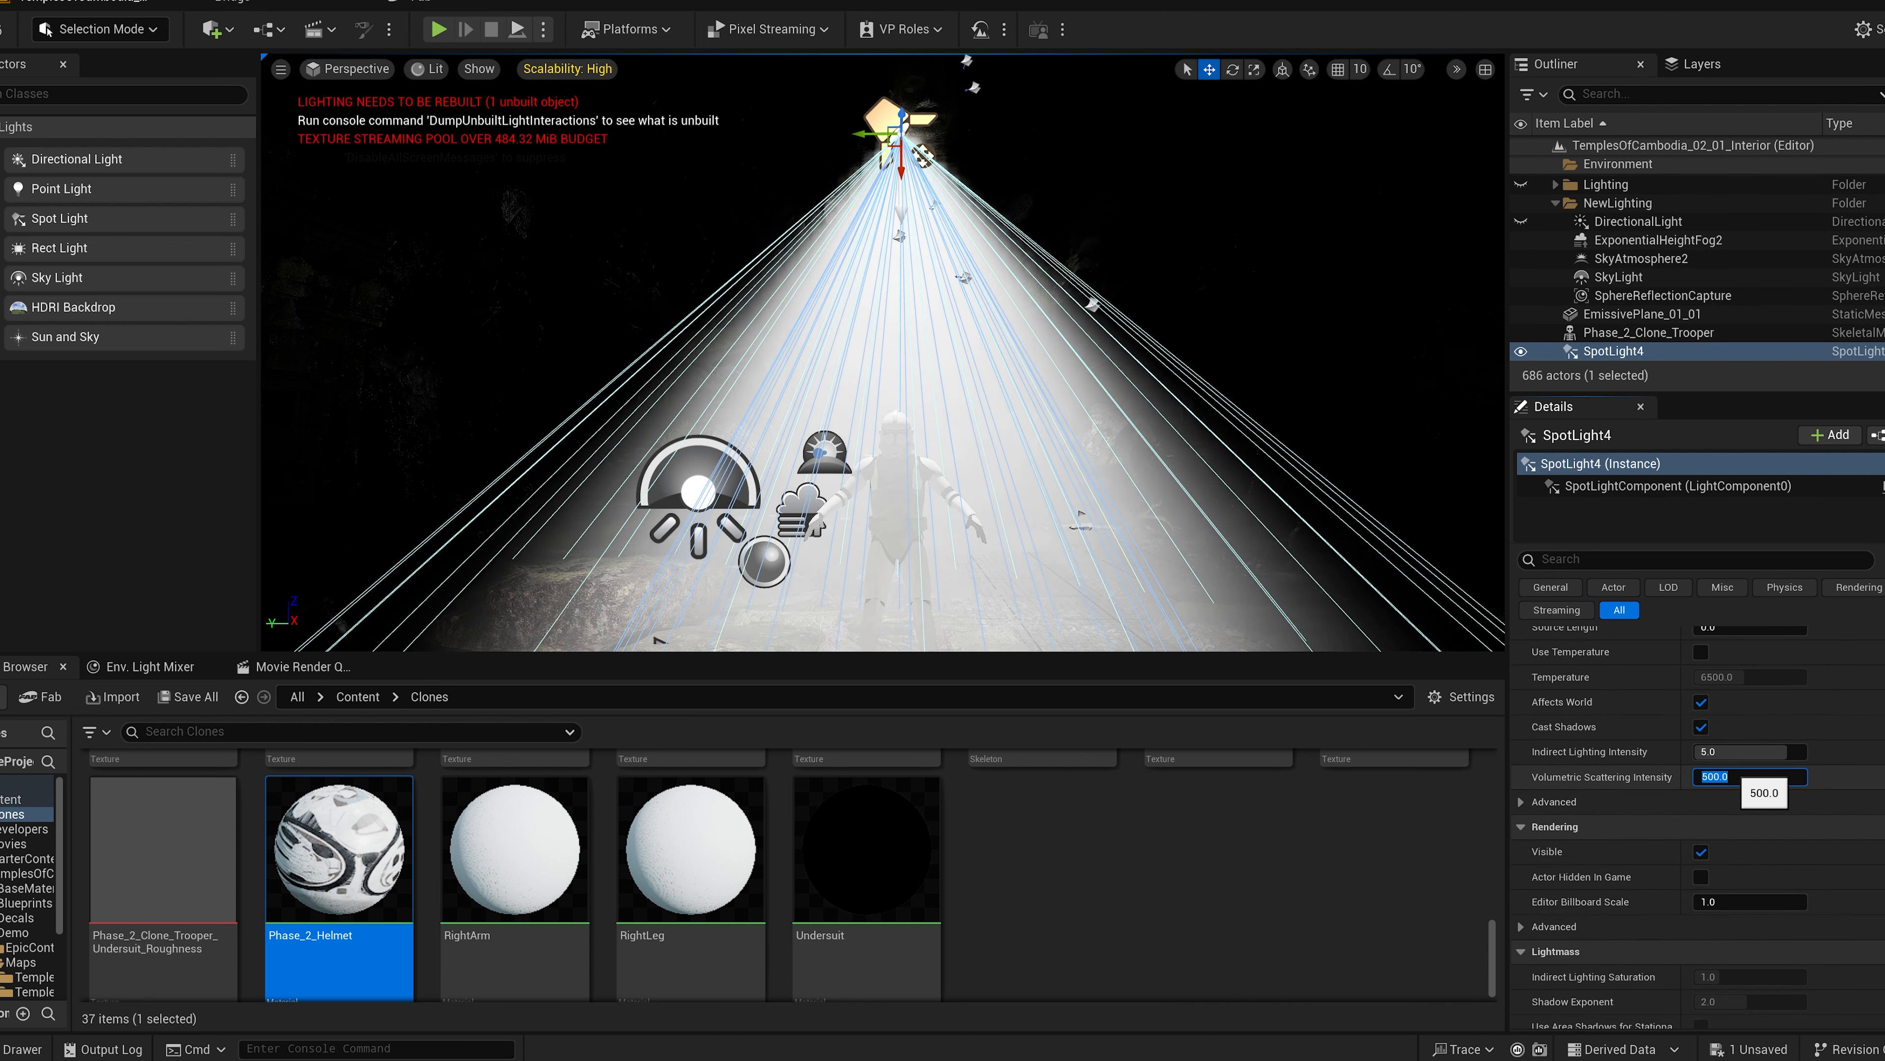
Step: Reduce the spot light's Volumetric Scattering Intensity to 50
left_click(1150, 520)
right_click_drag(1150, 520, 980, 520)
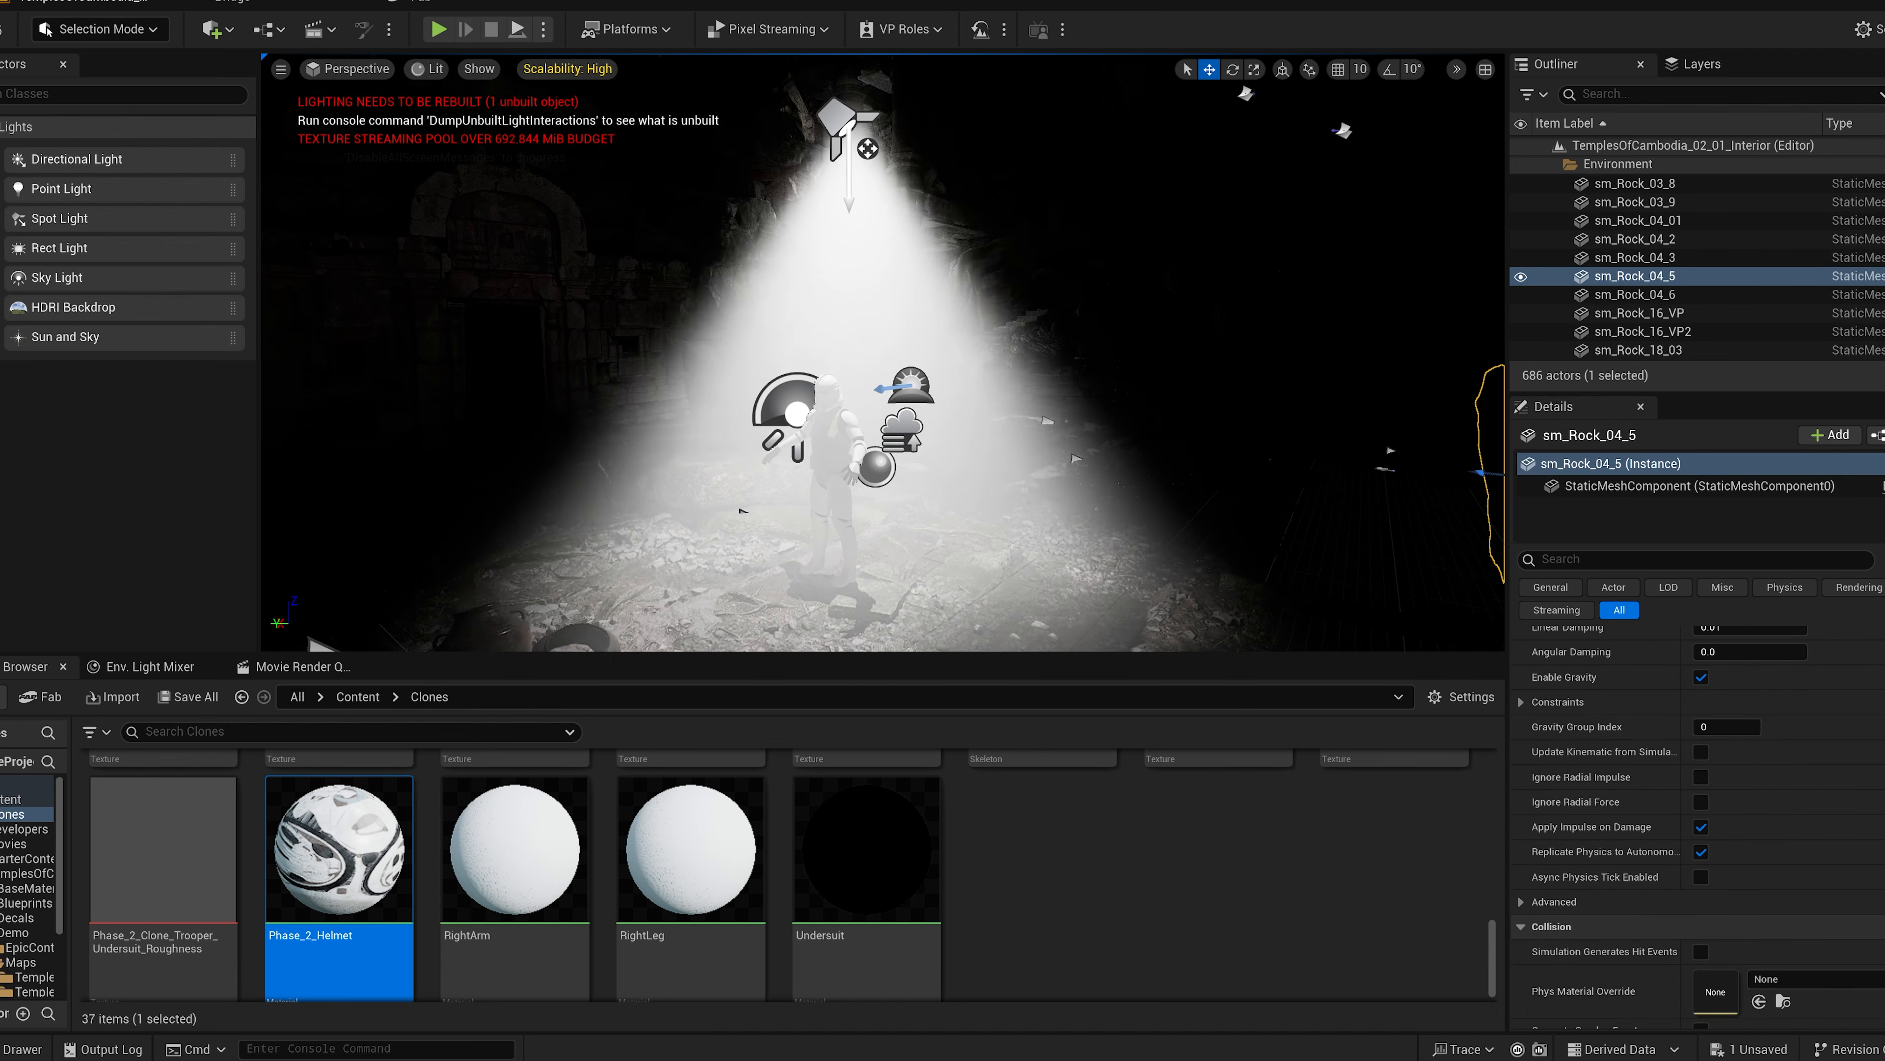
mouse_move(910, 442)
right_mouse_down()
mouse_move(902, 409)
mouse_move(898, 453)
mouse_move(922, 431)
right_mouse_up()
key("w")
key("s")
left_click(854, 207)
left_click(1723, 777)
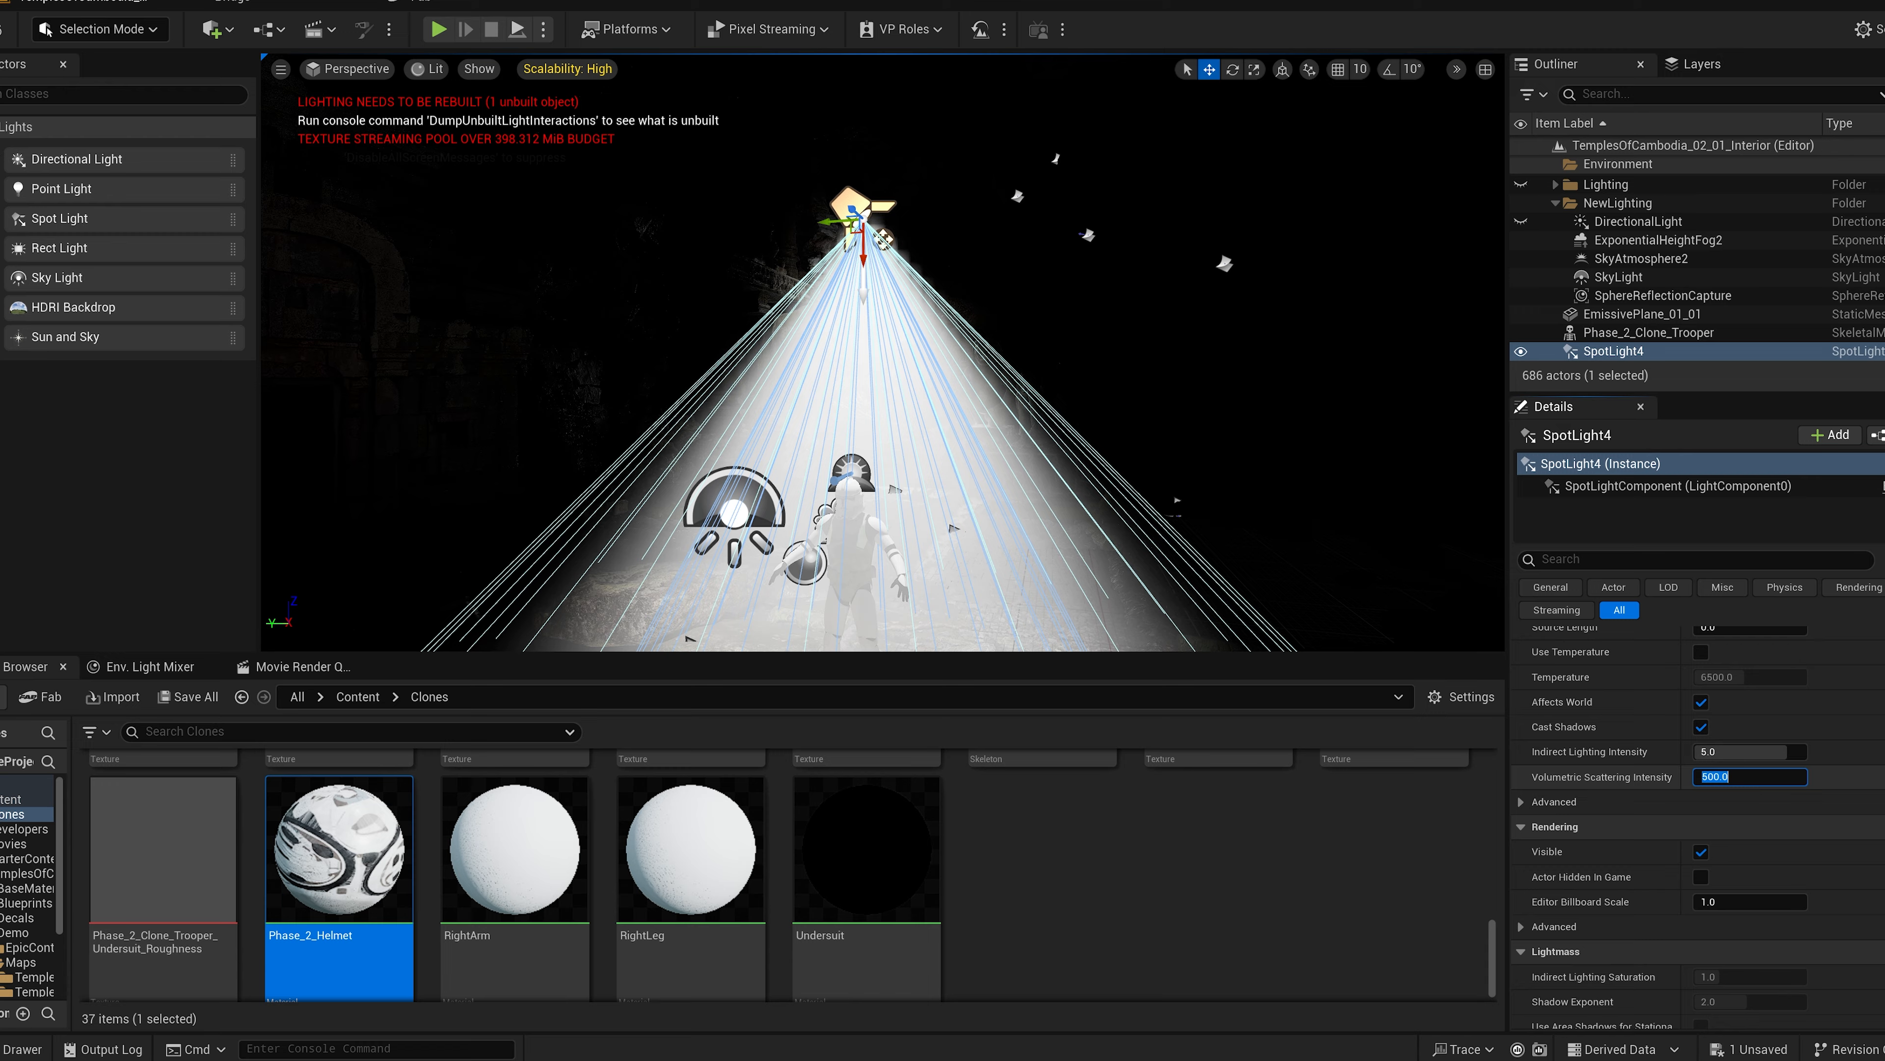
type("50")
key("Return")
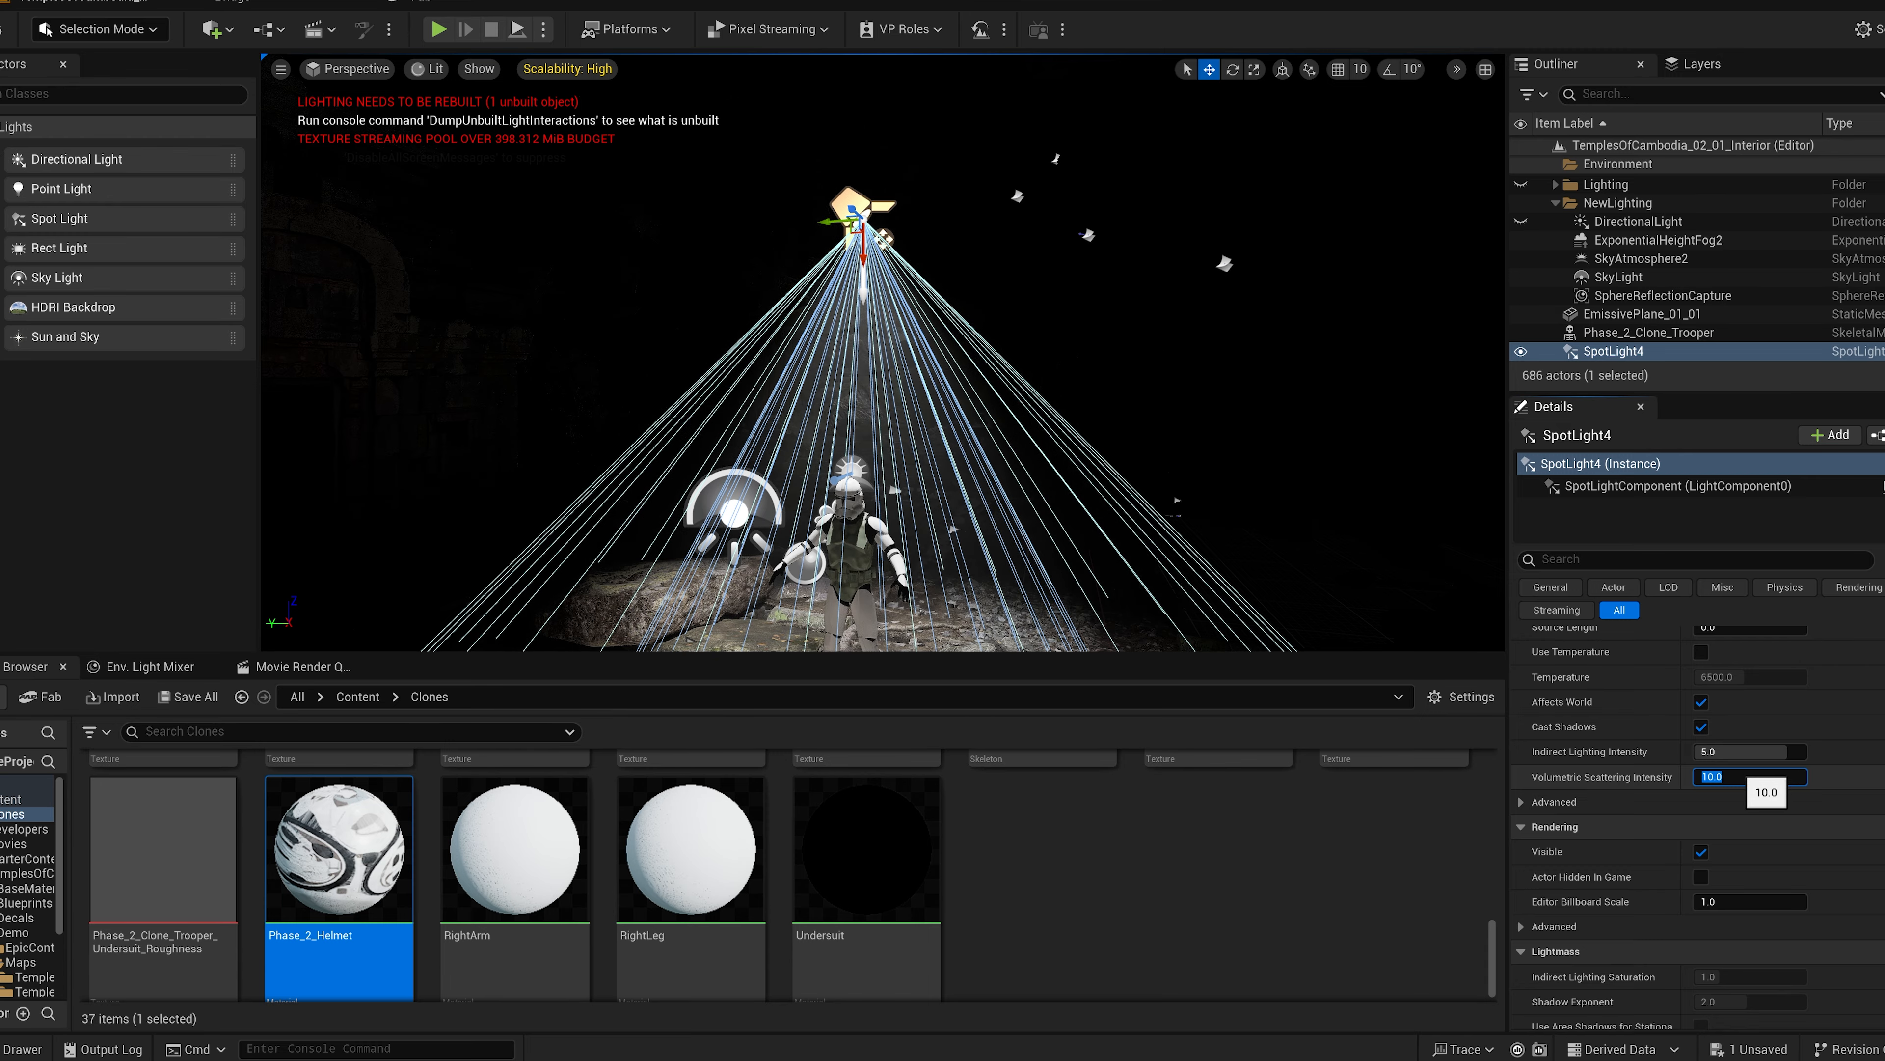
Step: Widen the spot light's Outer Cone Angle to 80
right_click_drag(920, 416, 883, 476)
key("d")
scroll(1737, 754, "up", 6)
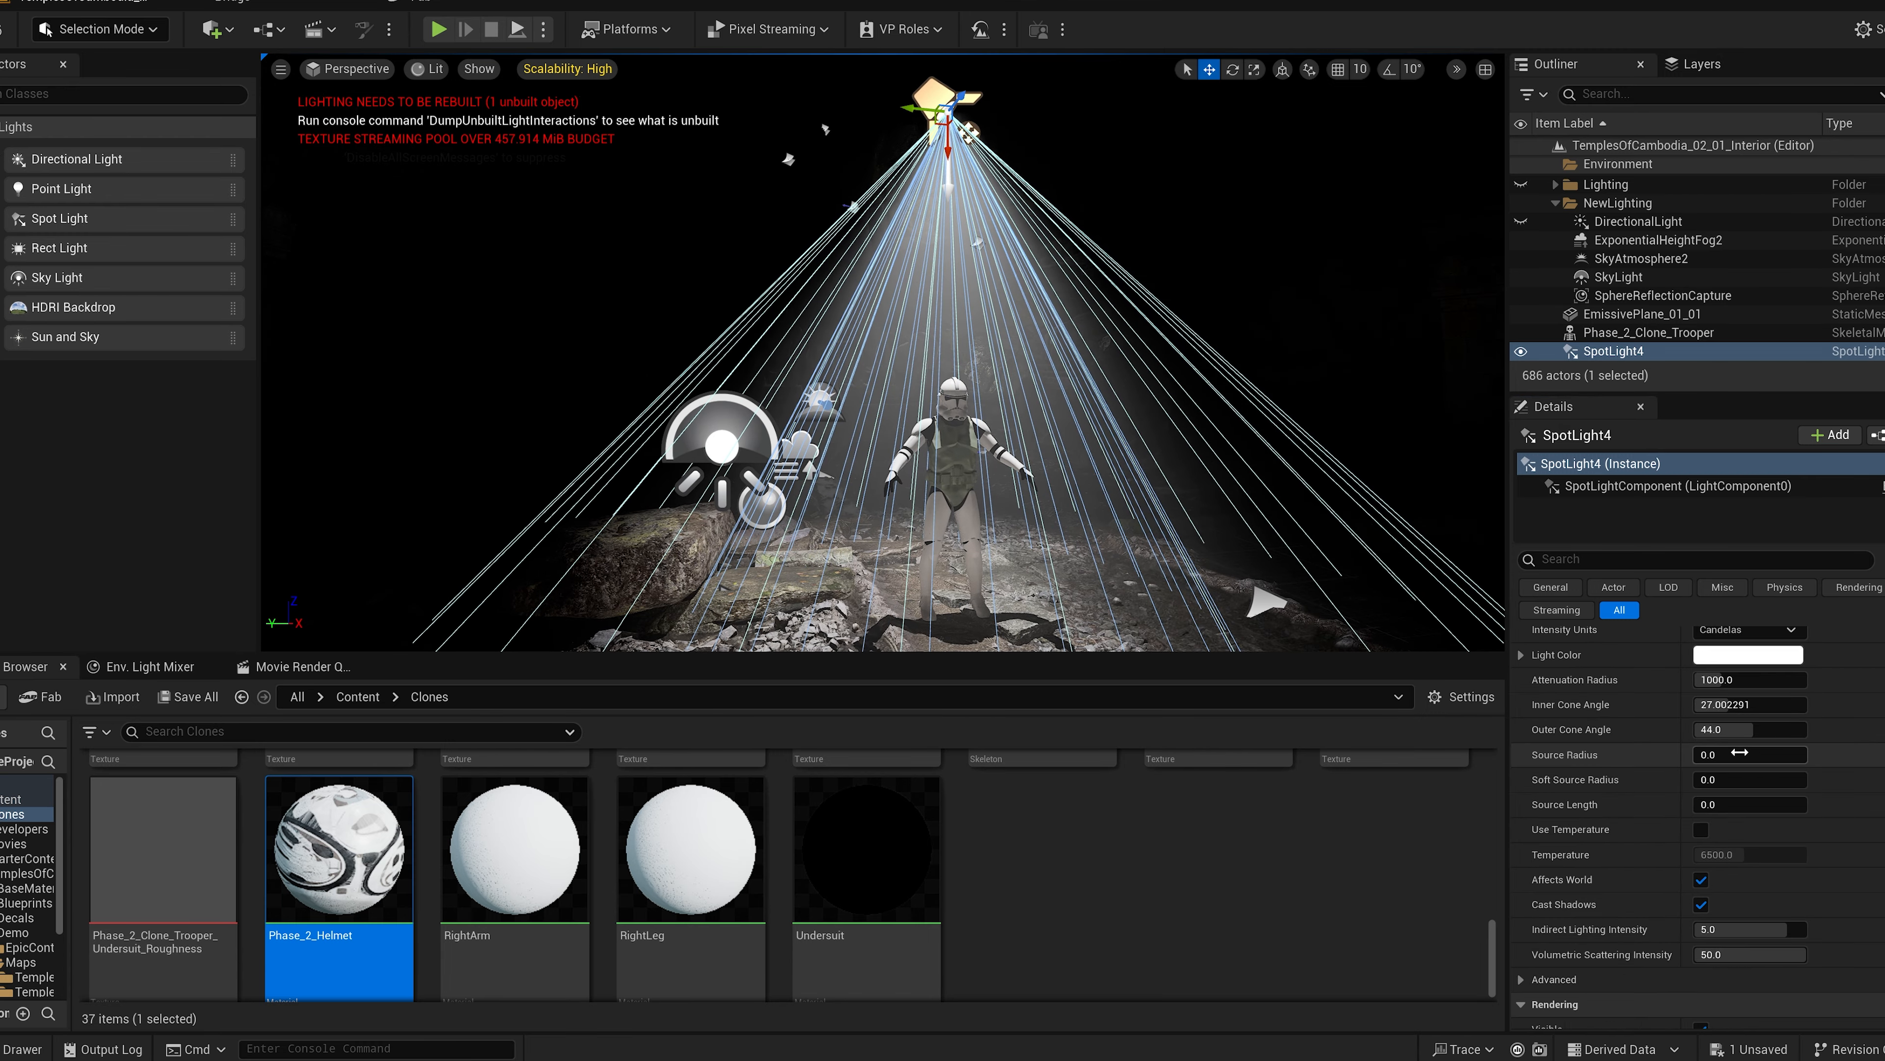
left_click(1186, 380)
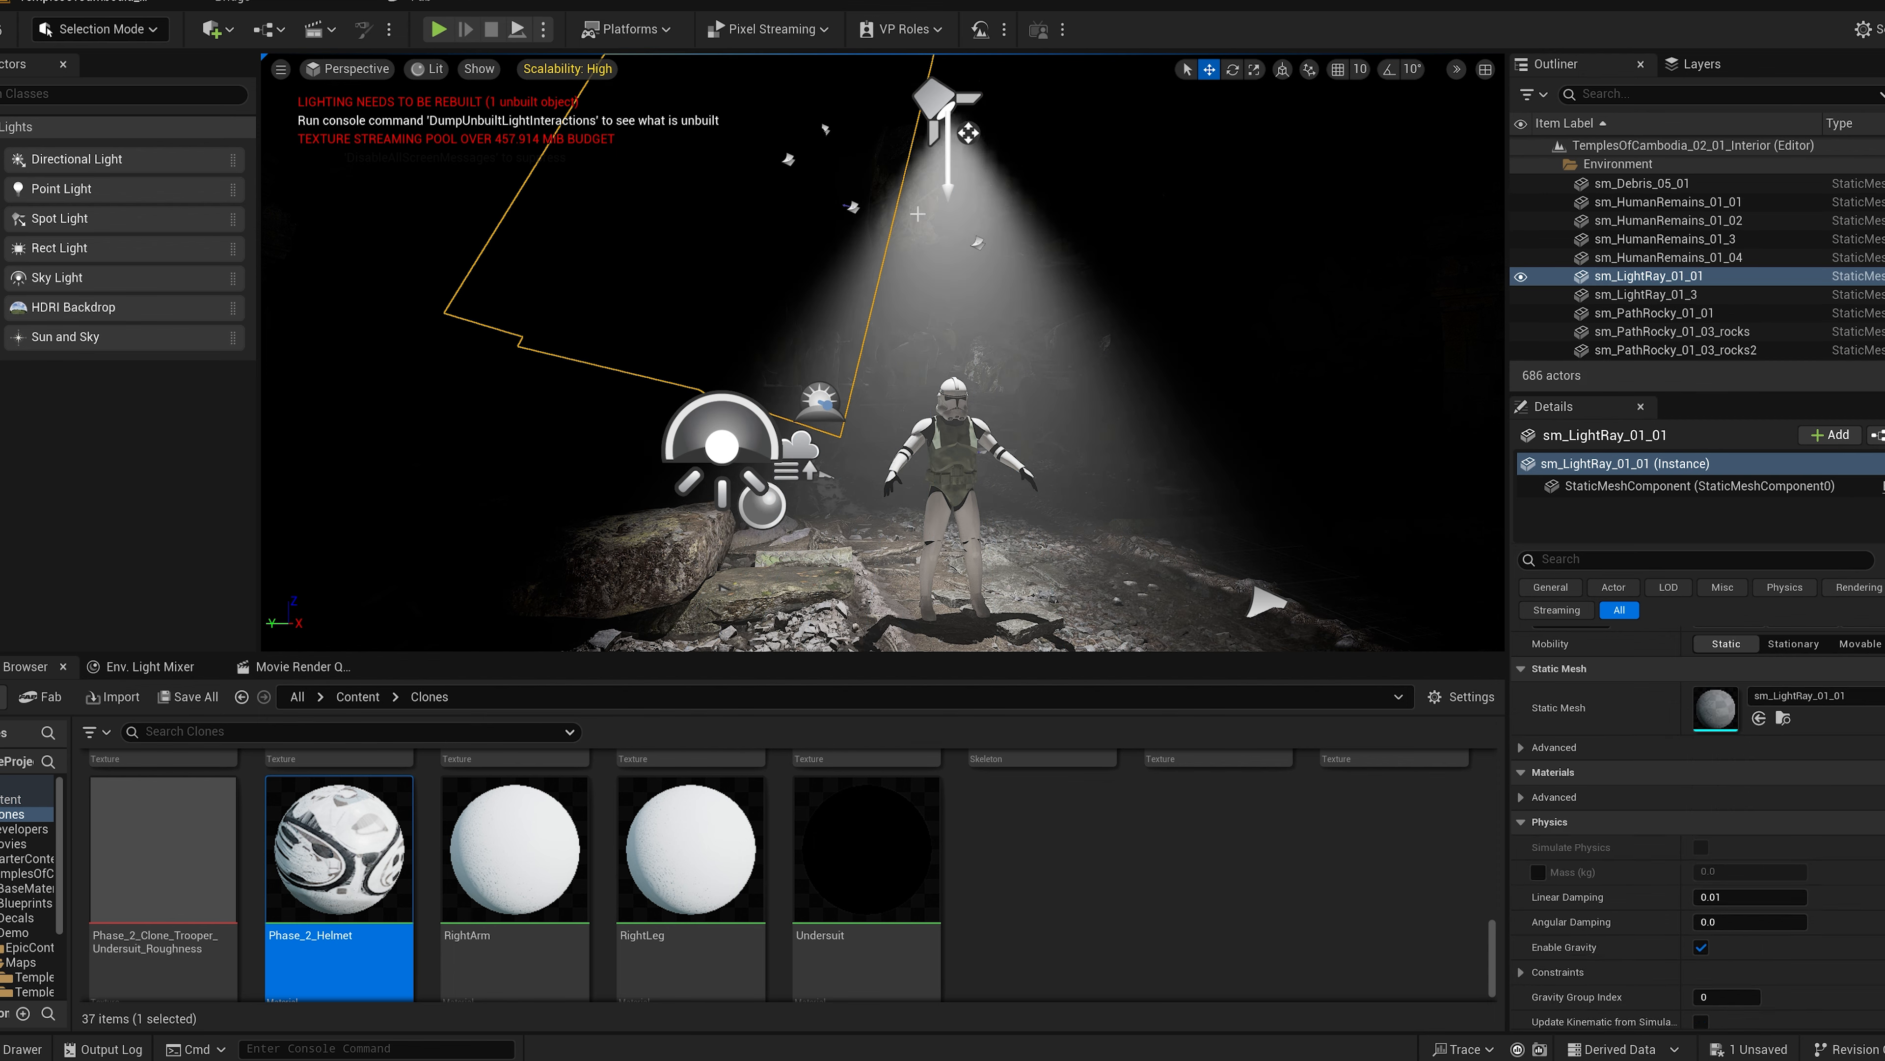
left_click_drag(960, 121, 953, 121)
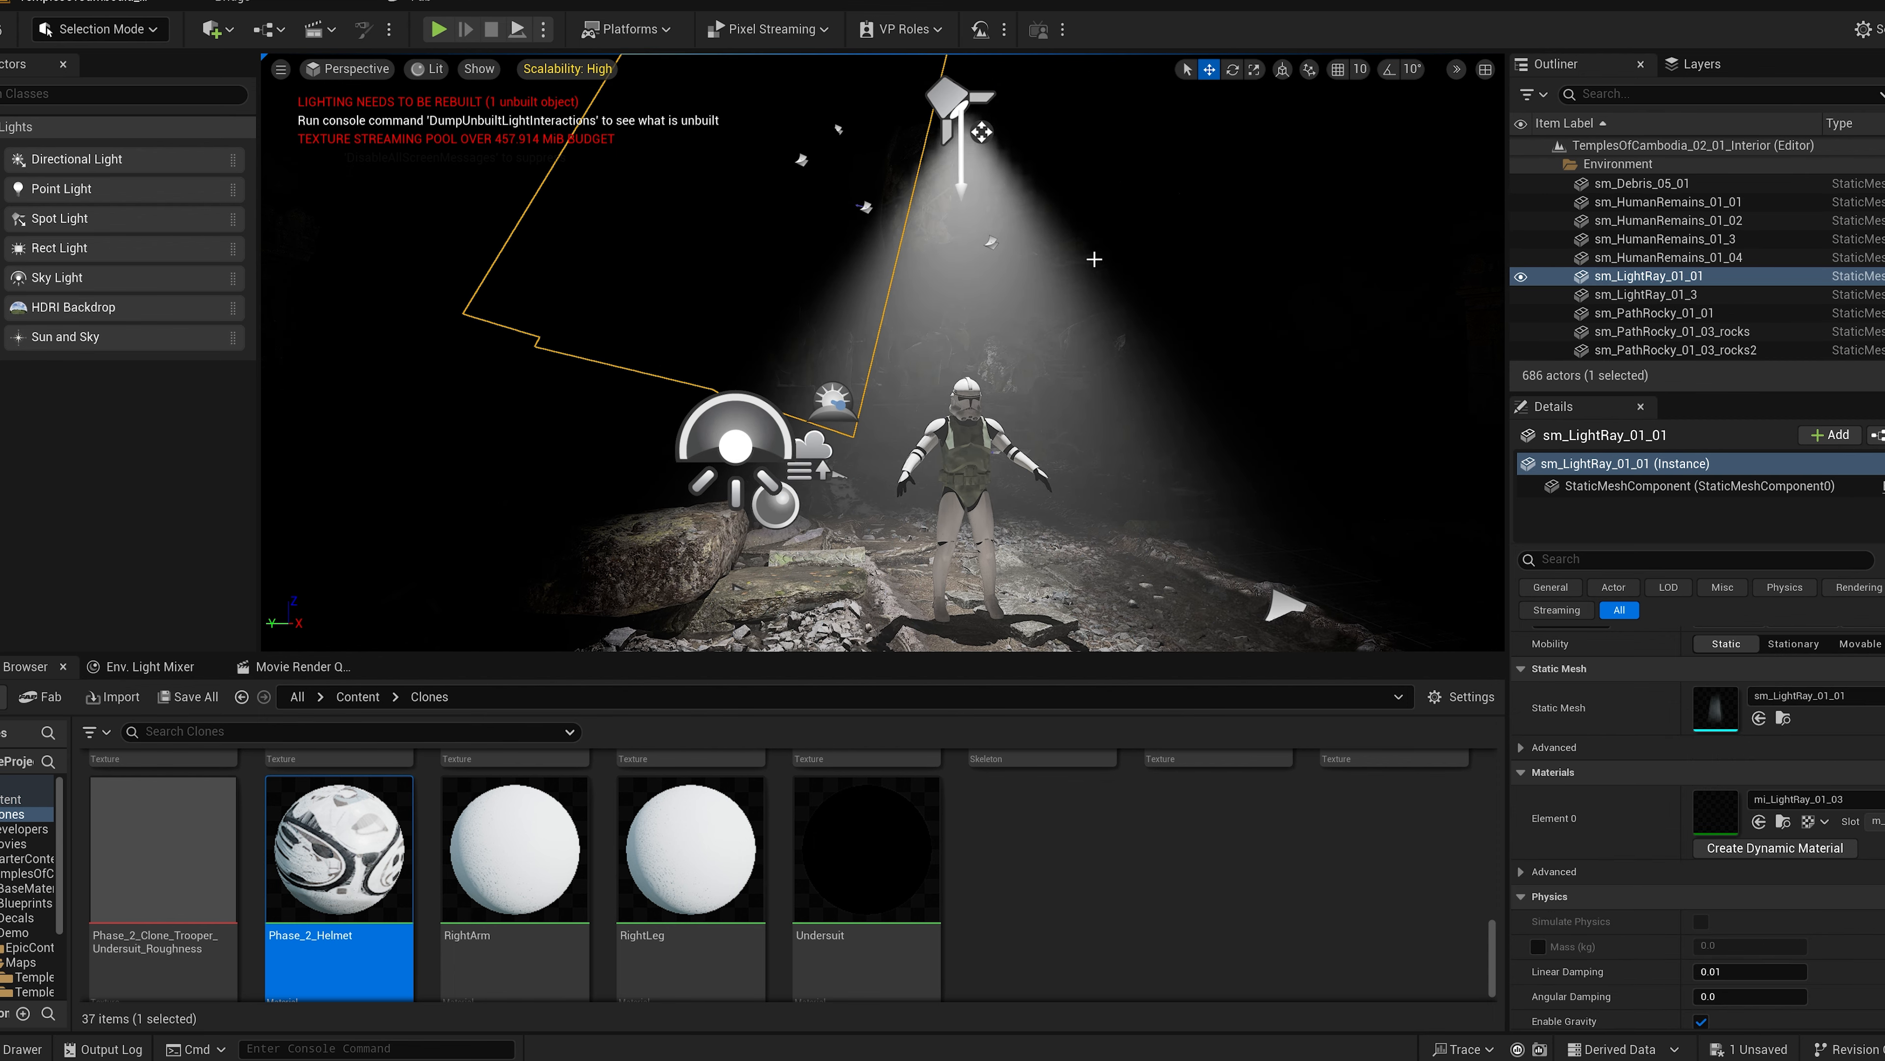
left_click(968, 101)
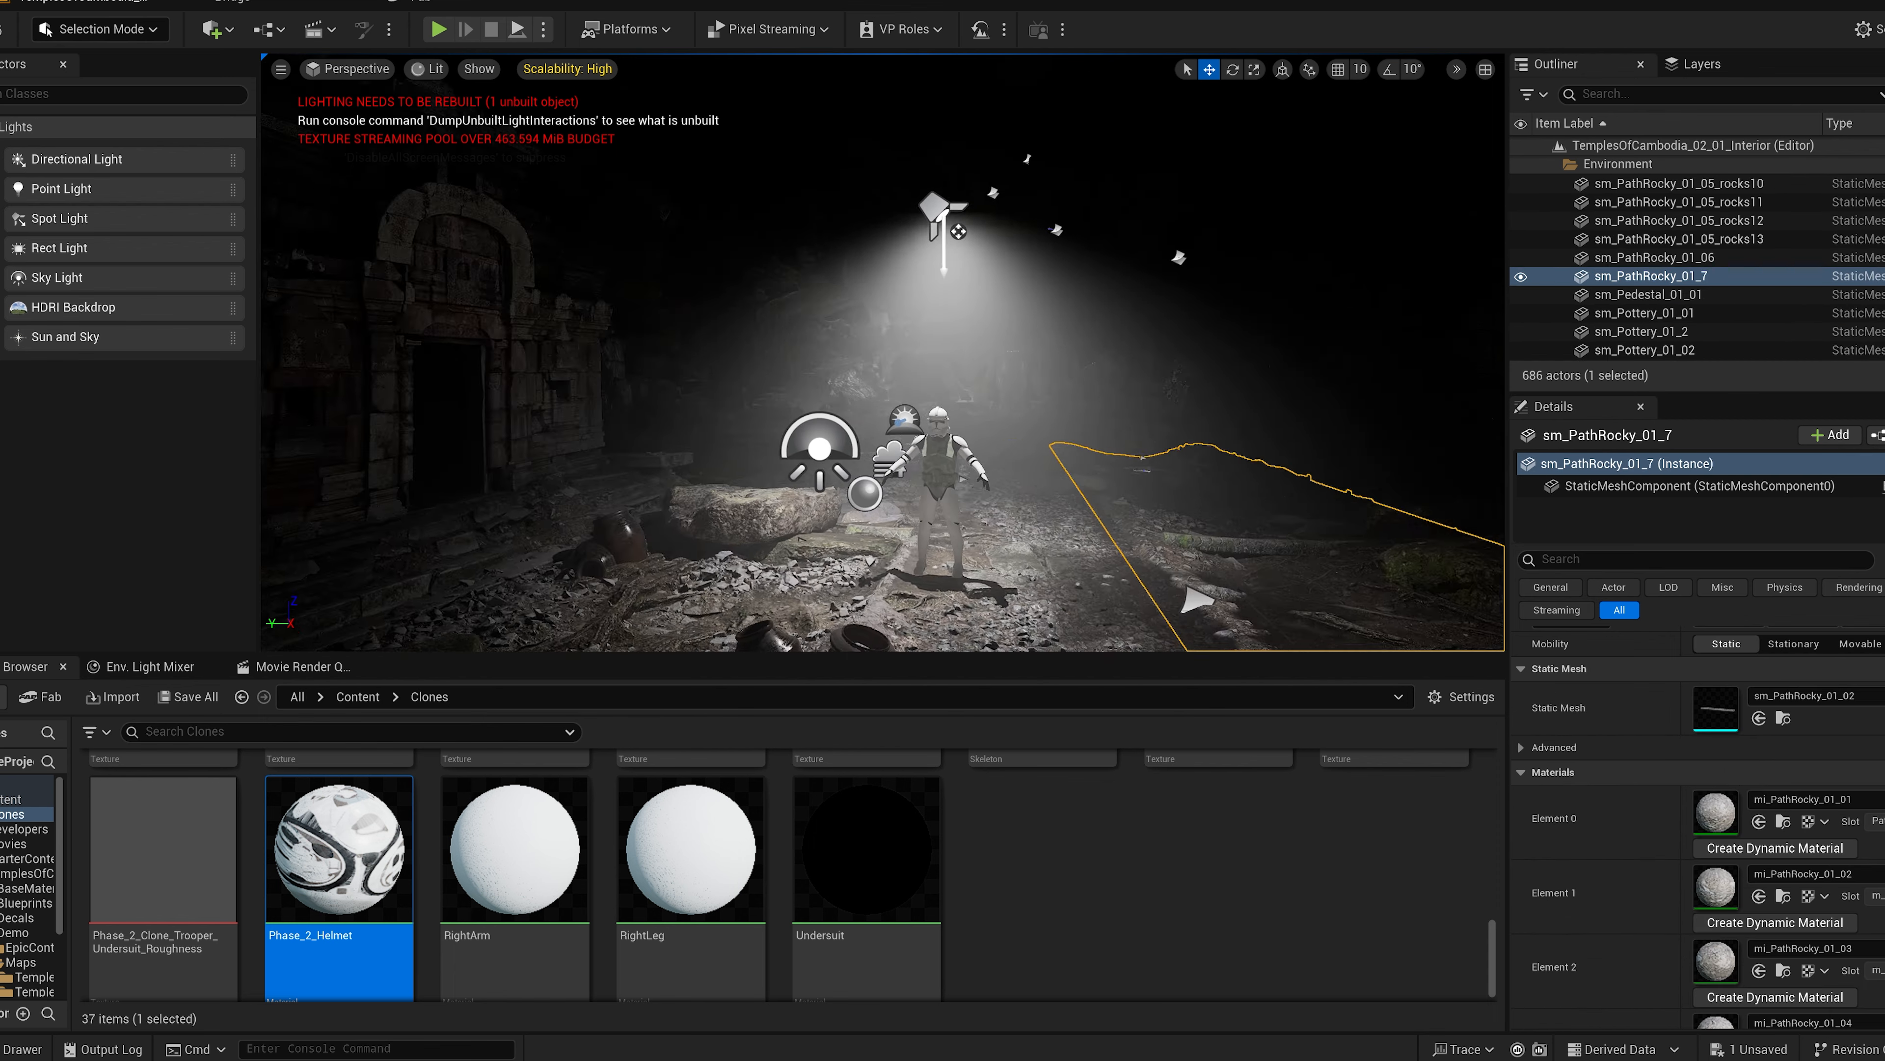
Step: Reduce the Volumetric Scattering Intensity of the spot light above the clone trooper to 30
key("w")
mouse_move(942, 416)
right_mouse_down()
mouse_move(983, 416)
mouse_move(950, 416)
right_mouse_up()
key("w")
right_click_drag(880, 203, 924, 191)
key("s")
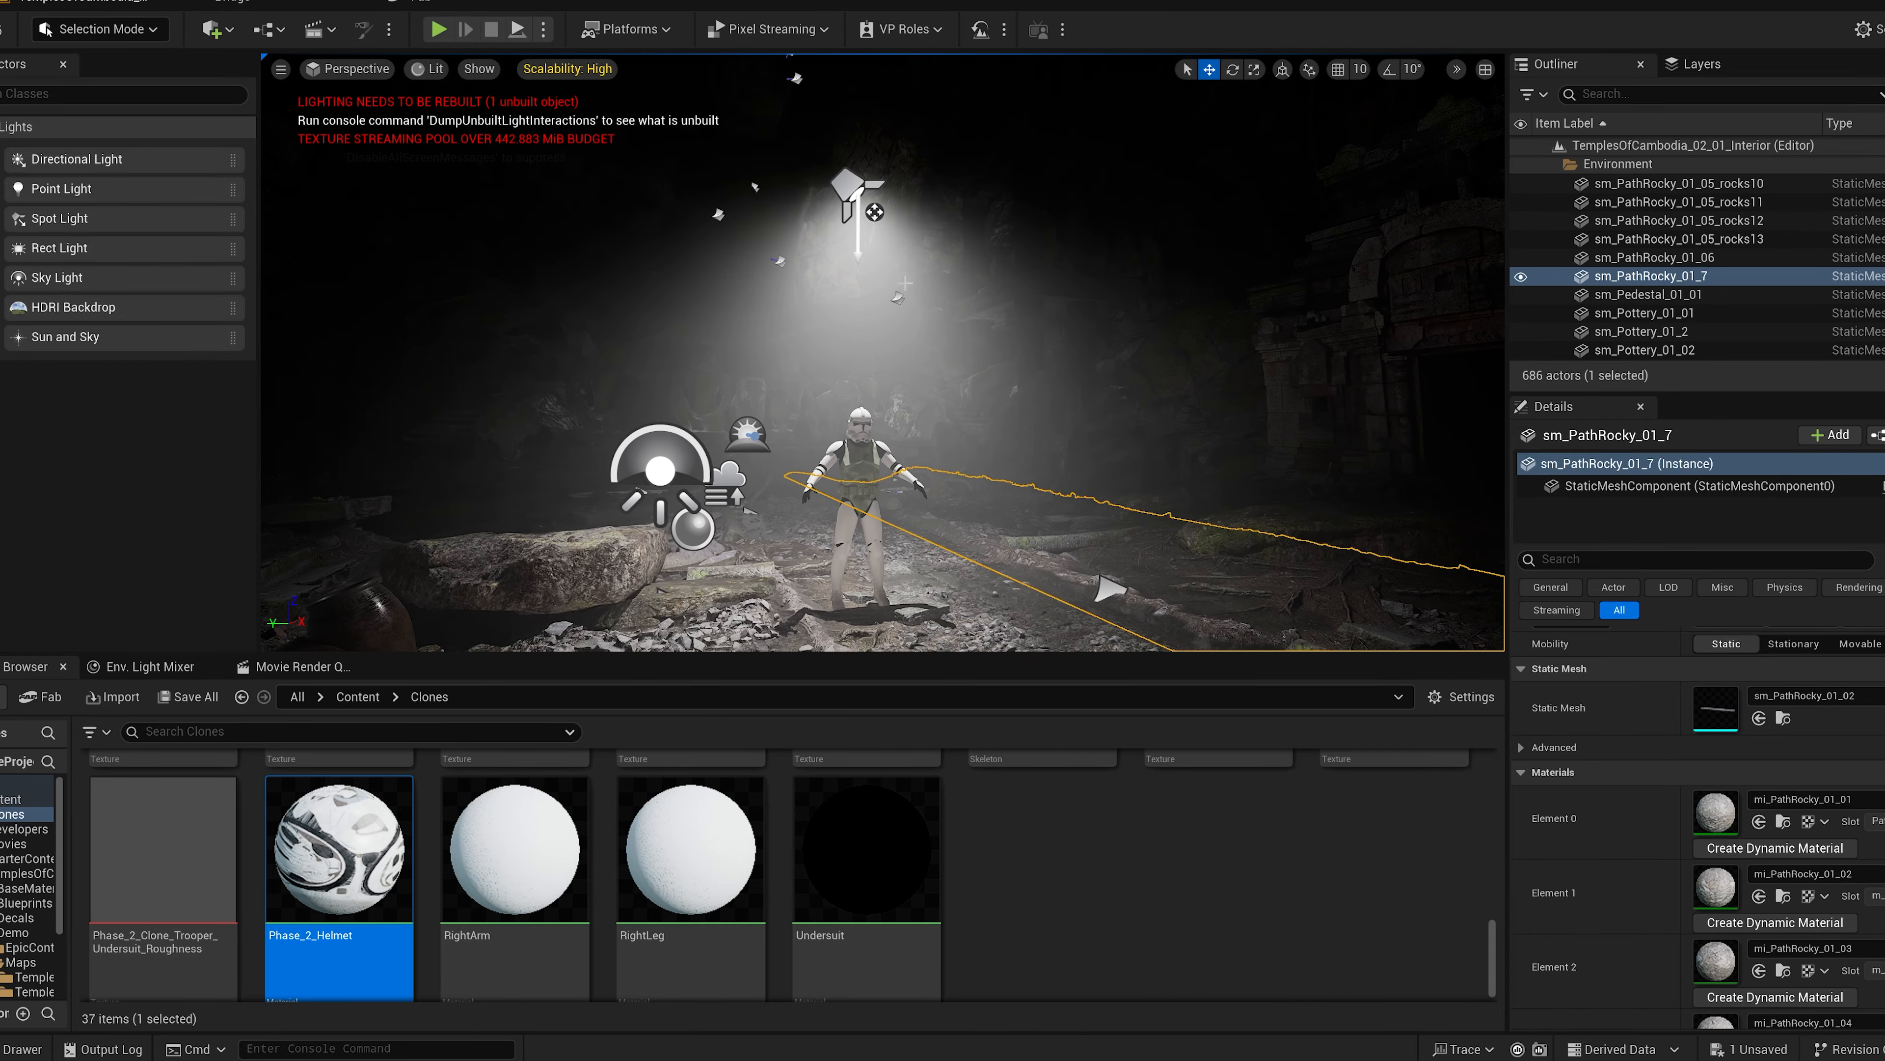
left_click(880, 201)
scroll(1733, 893, "down", 5)
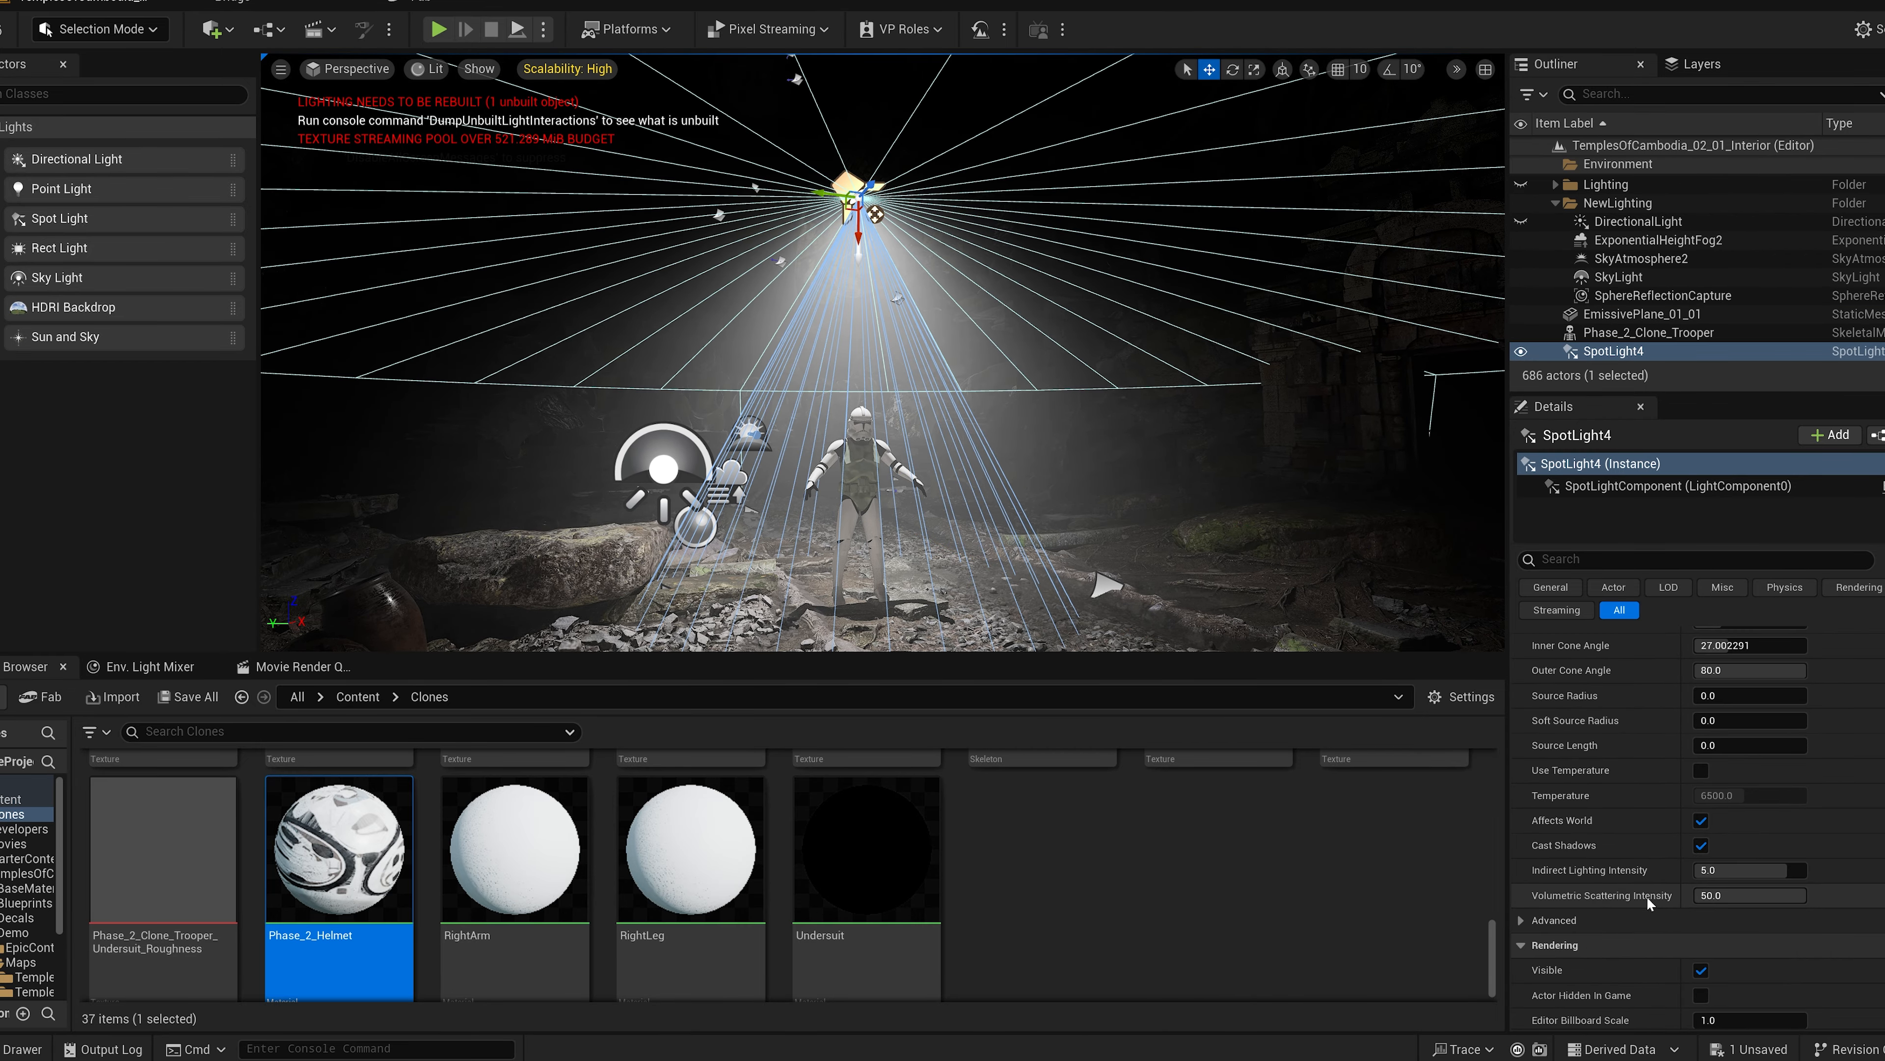
left_click(1733, 894)
type("30")
key("Return")
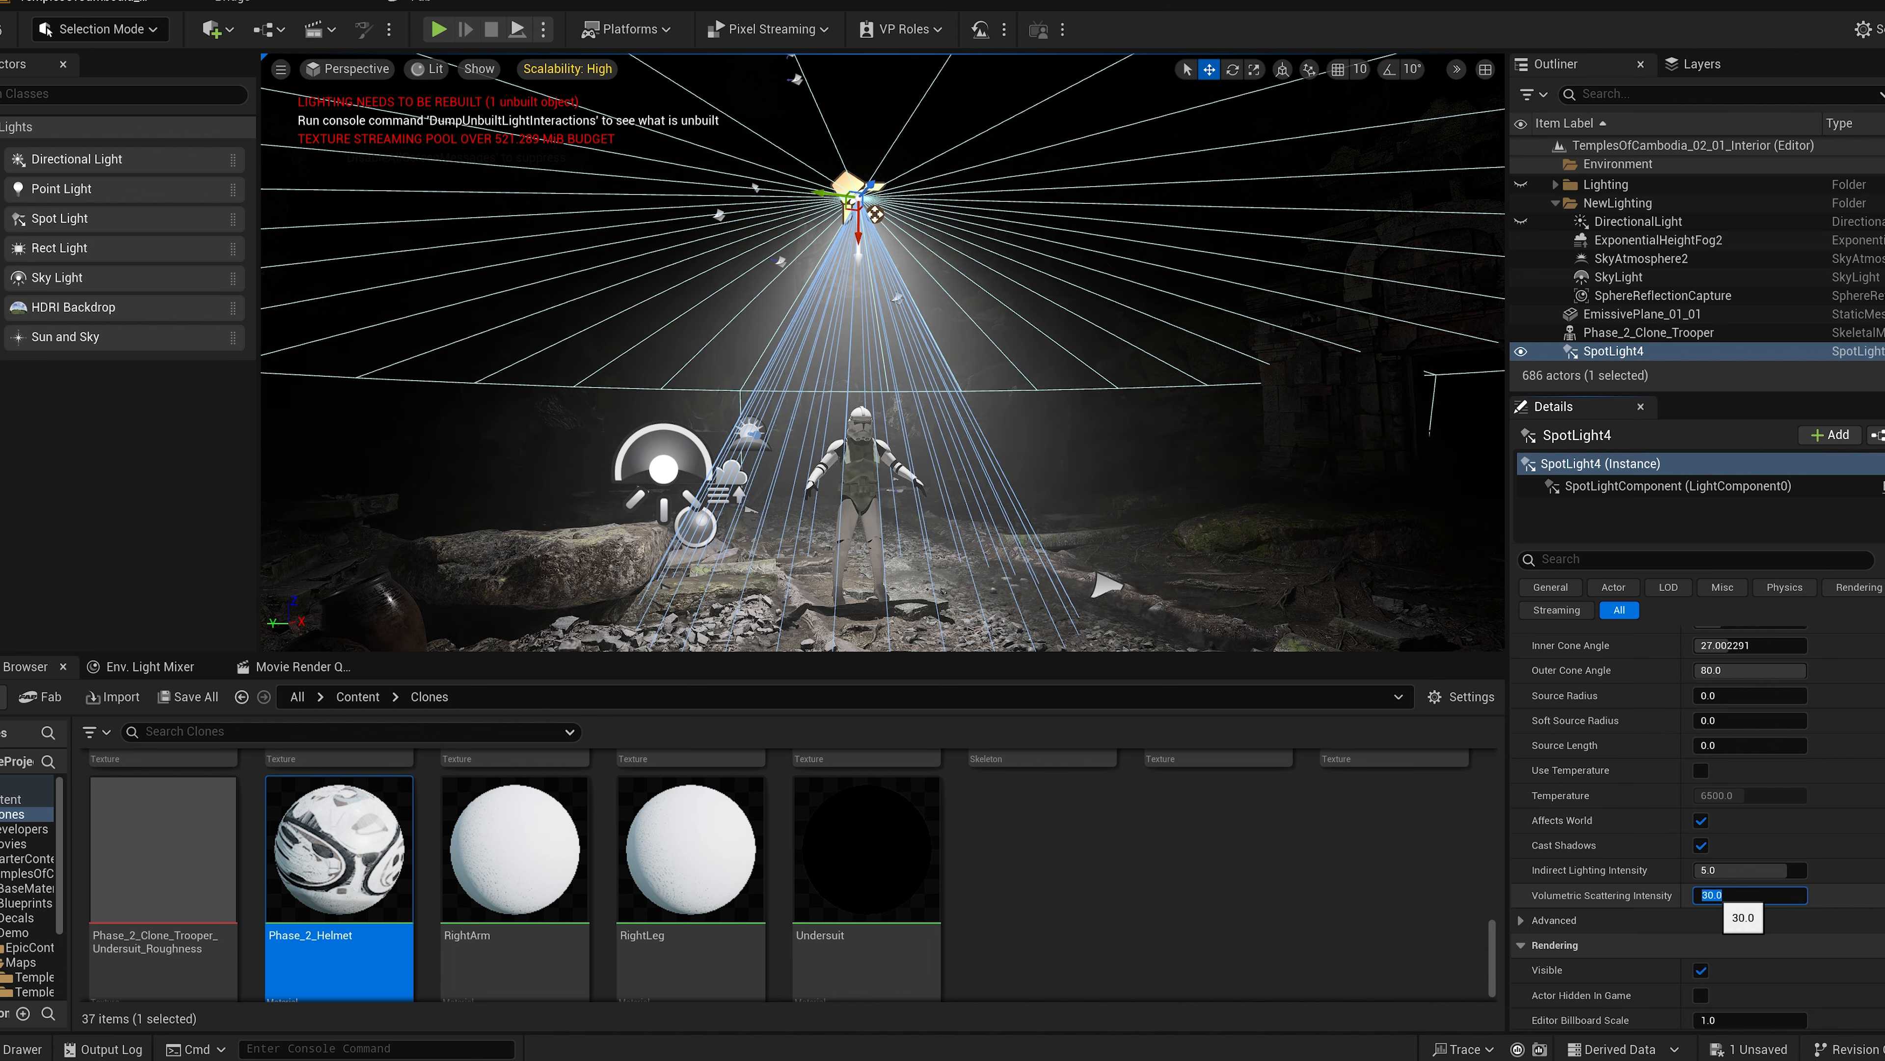
type("3.")
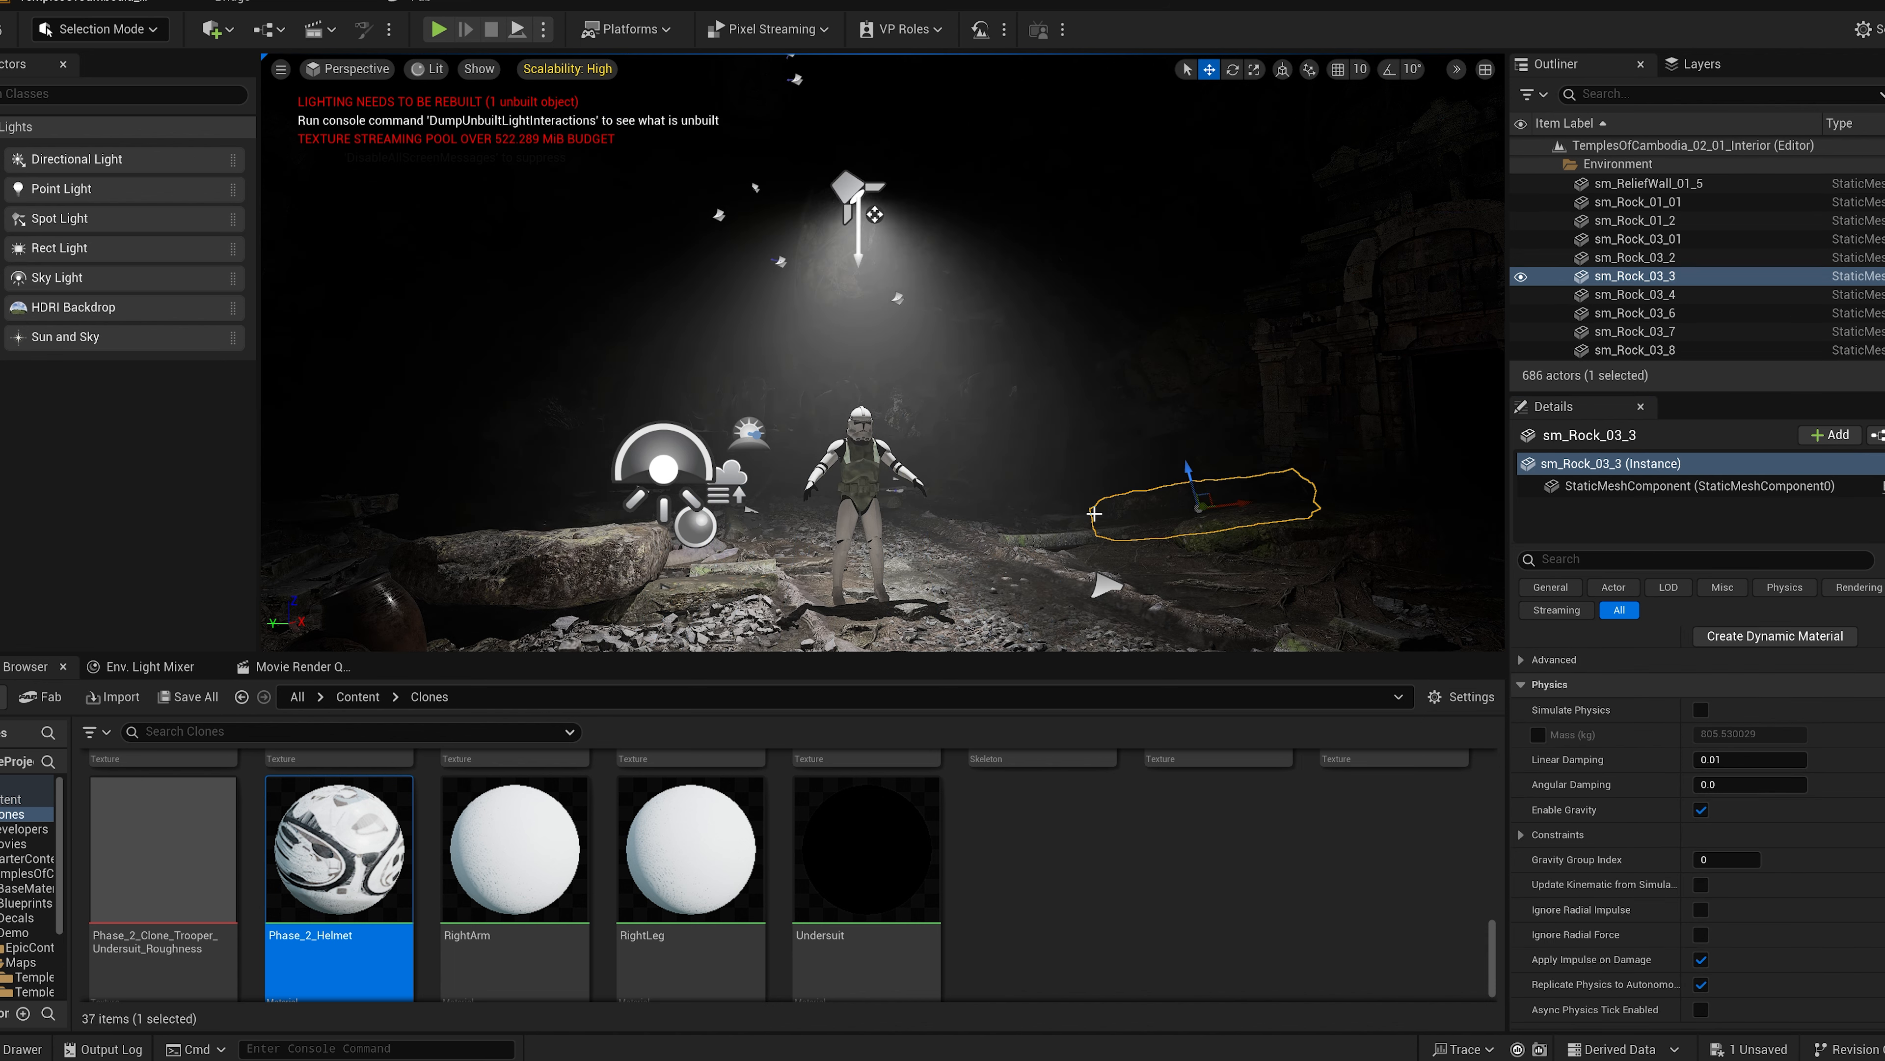
Step: Delete the spot light above the clone trooper and make the hidden directional light visible again
right_click_drag(967, 445, 838, 520)
key("w")
key("w")
mouse_move(894, 420)
right_mouse_down()
mouse_move(921, 407)
mouse_move(894, 419)
right_mouse_up()
key("s")
left_click_drag(825, 462, 926, 343)
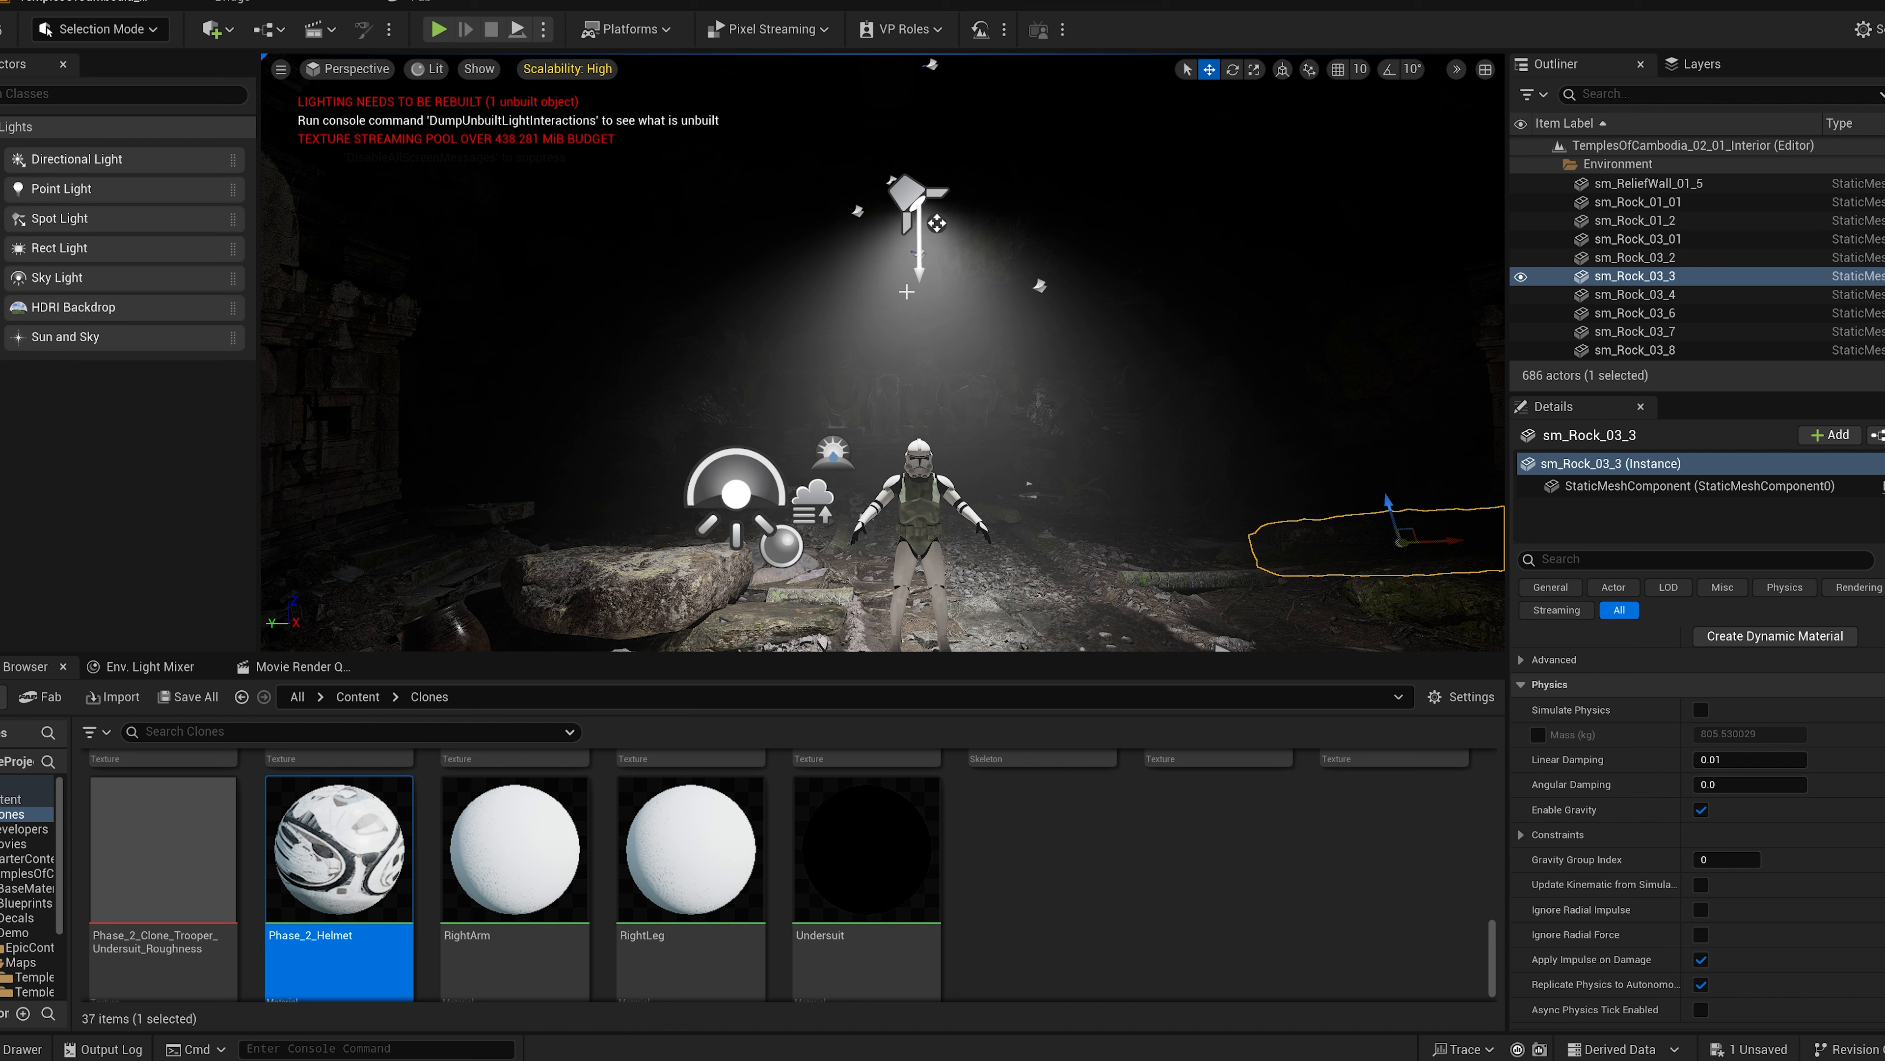
left_click(914, 199)
key("Delete")
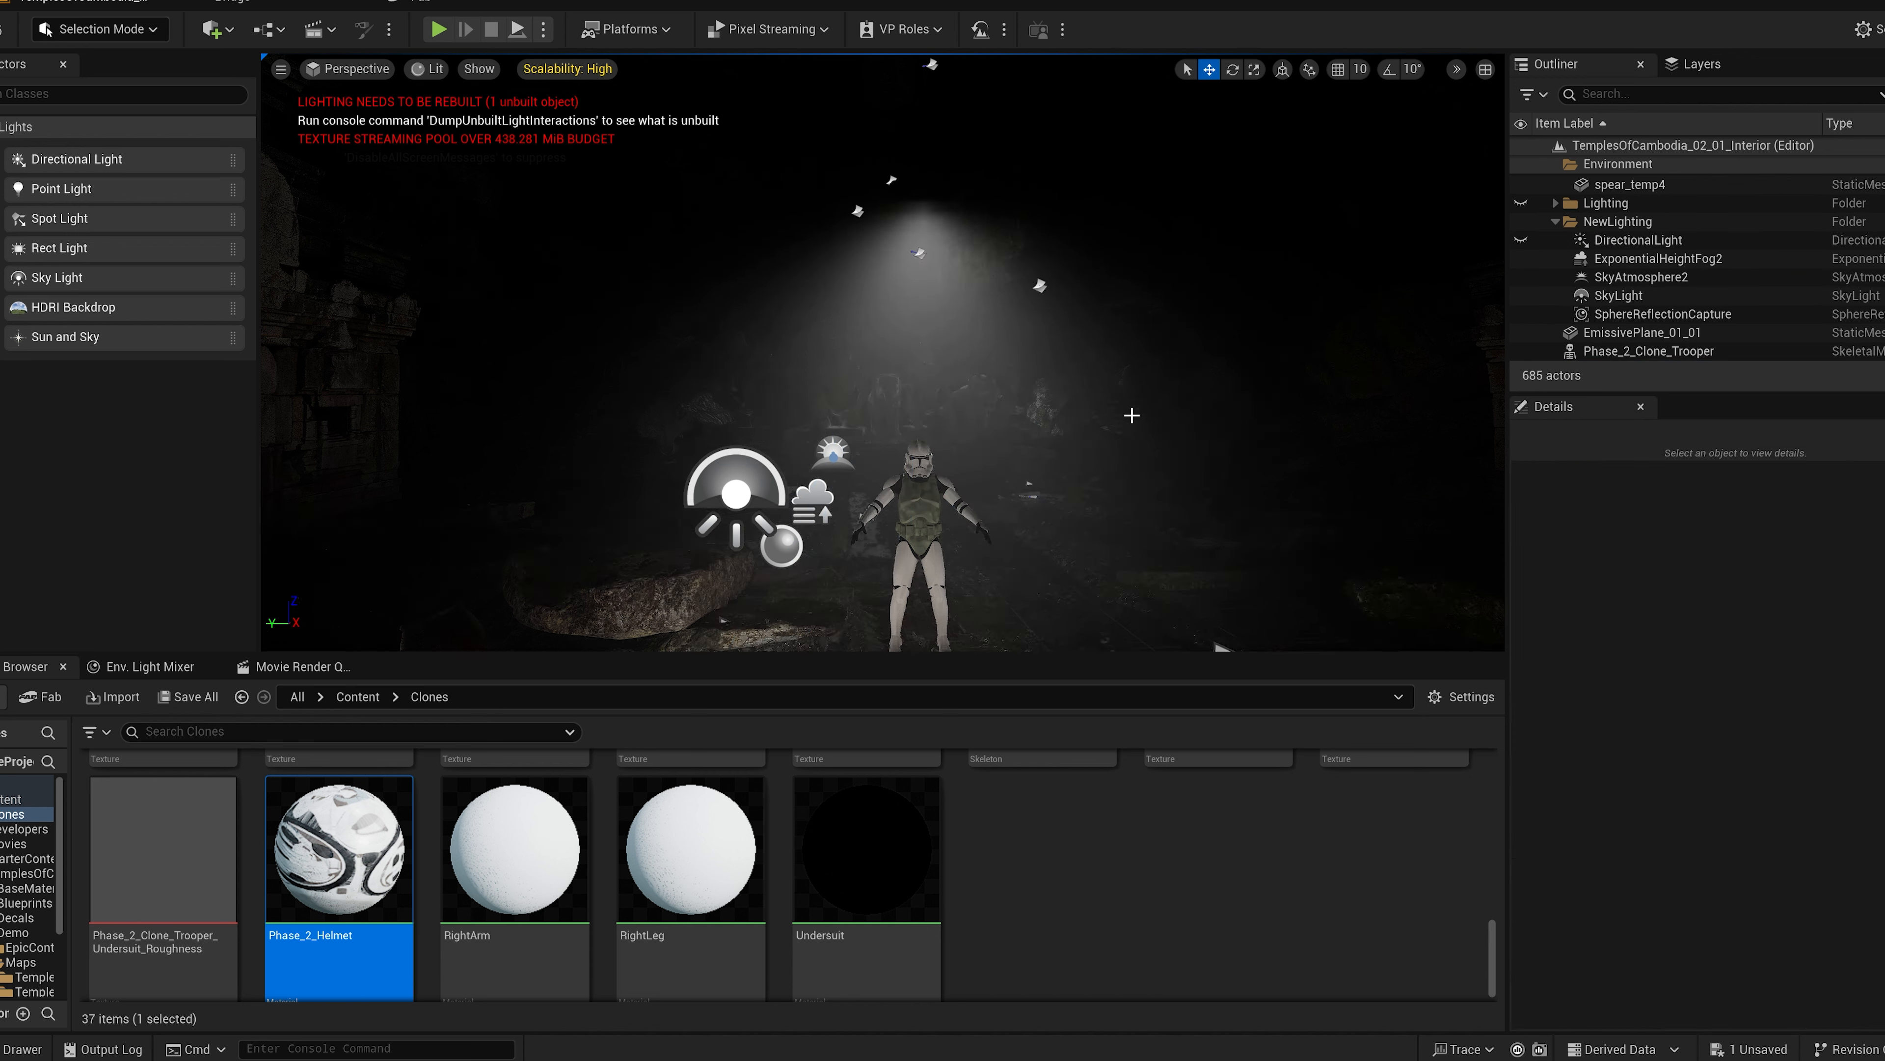
left_click(1520, 240)
Step: Try a Volumetric Scattering Intensity of 20 on the directional light
left_click(1639, 240)
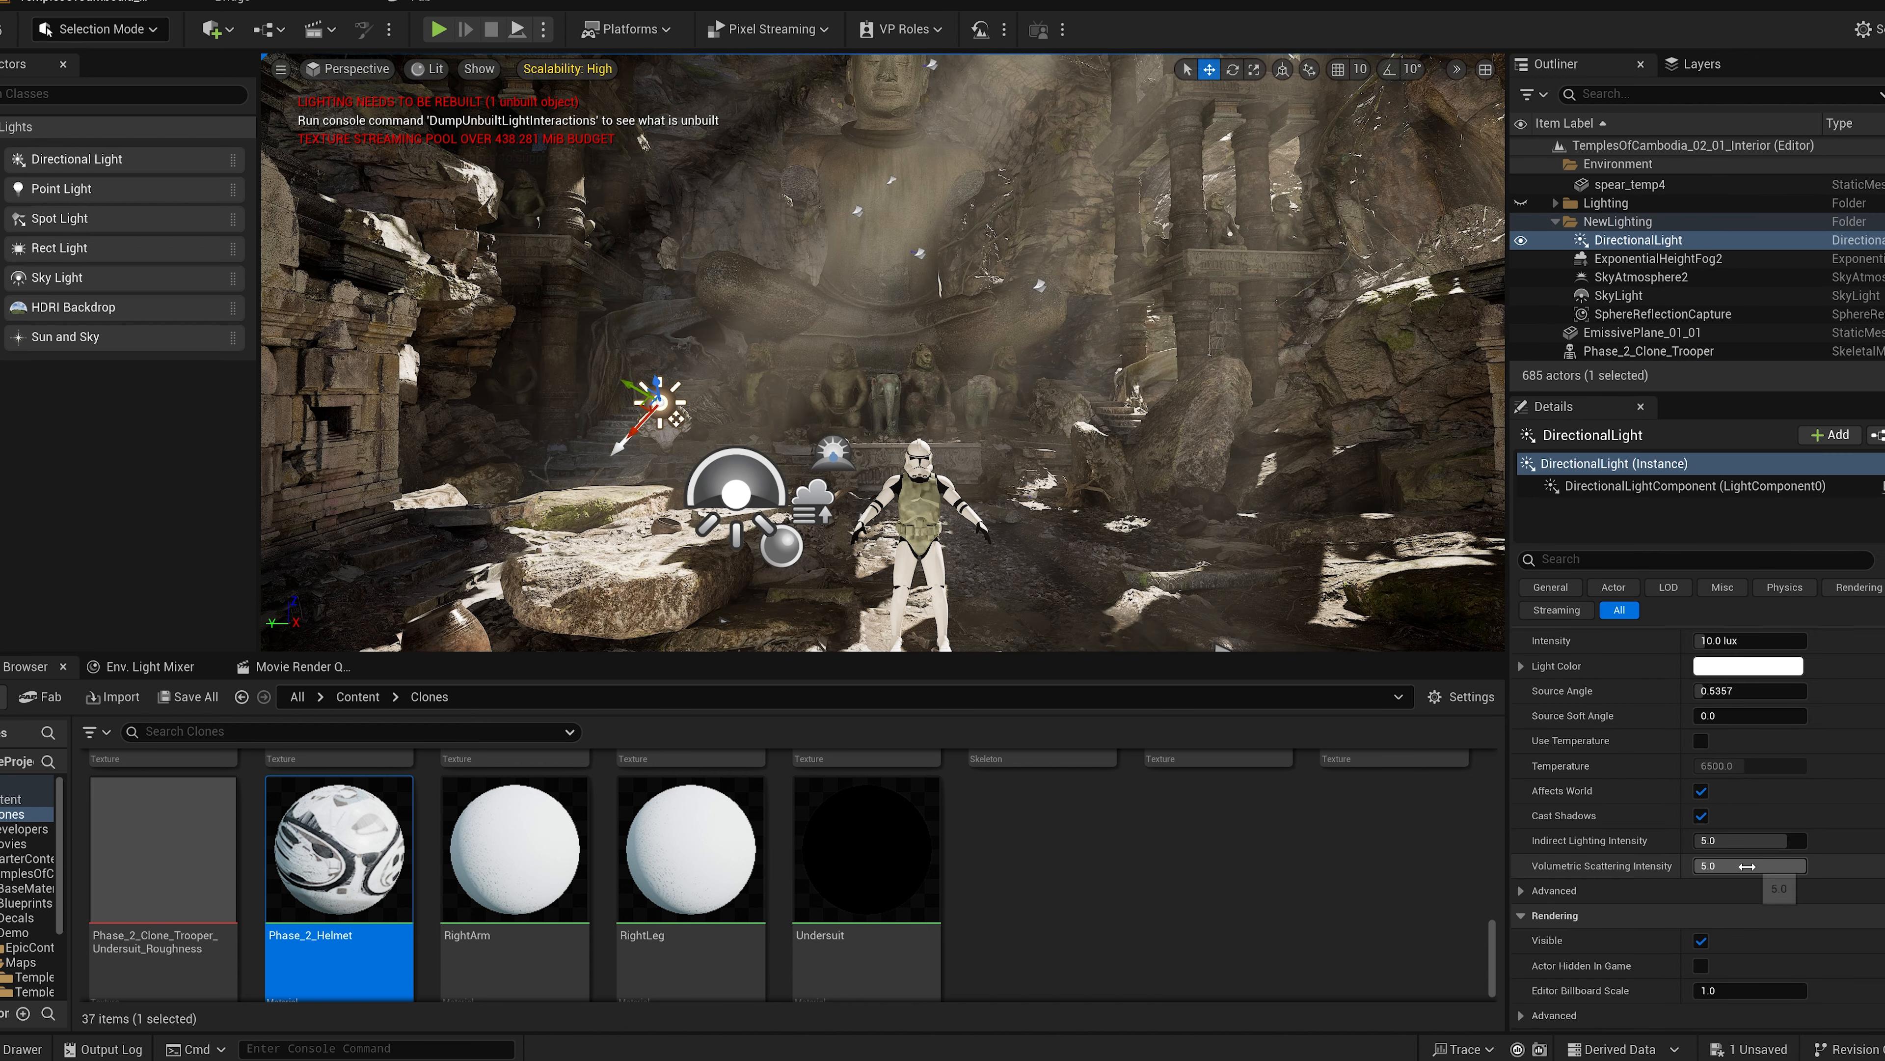
left_click(1750, 864)
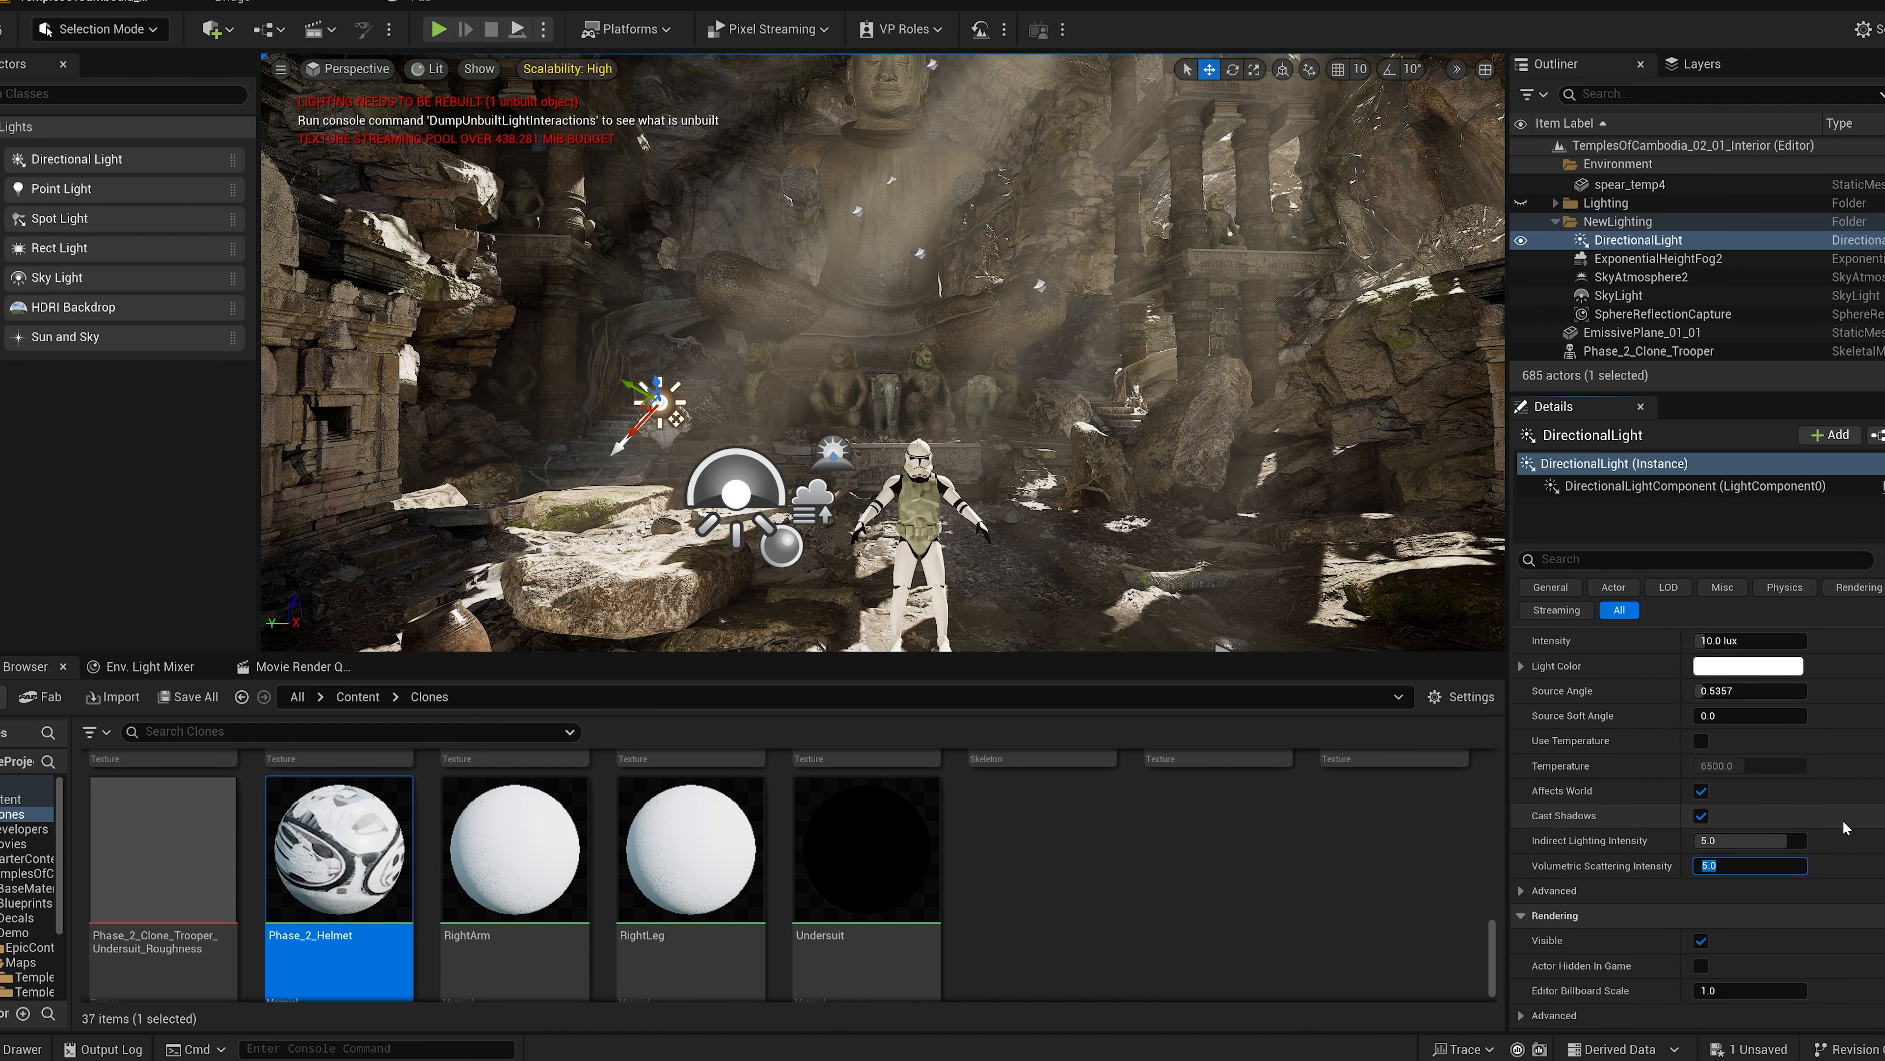
type("20")
key("Return")
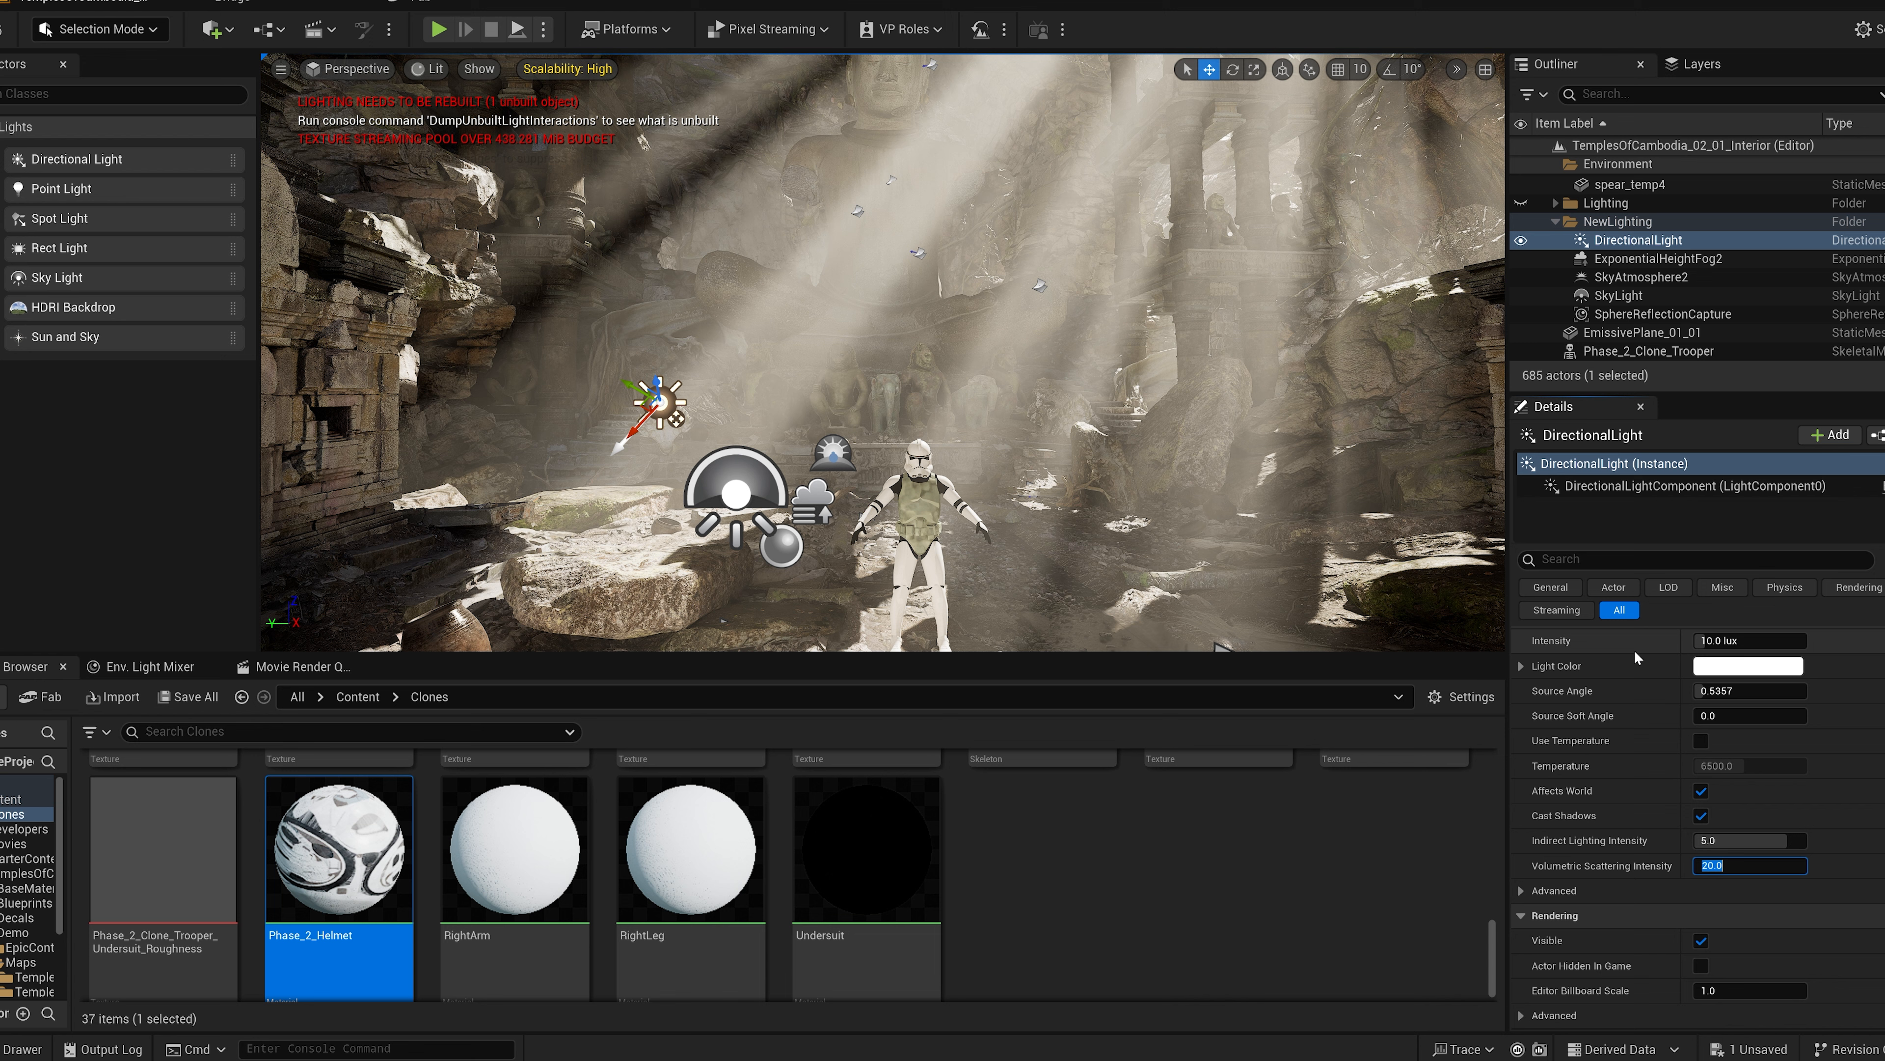
Step: Try an Intensity of 20 lux on the directional light and return it to 10 lux
left_click(1690, 643)
type("20")
key("Return")
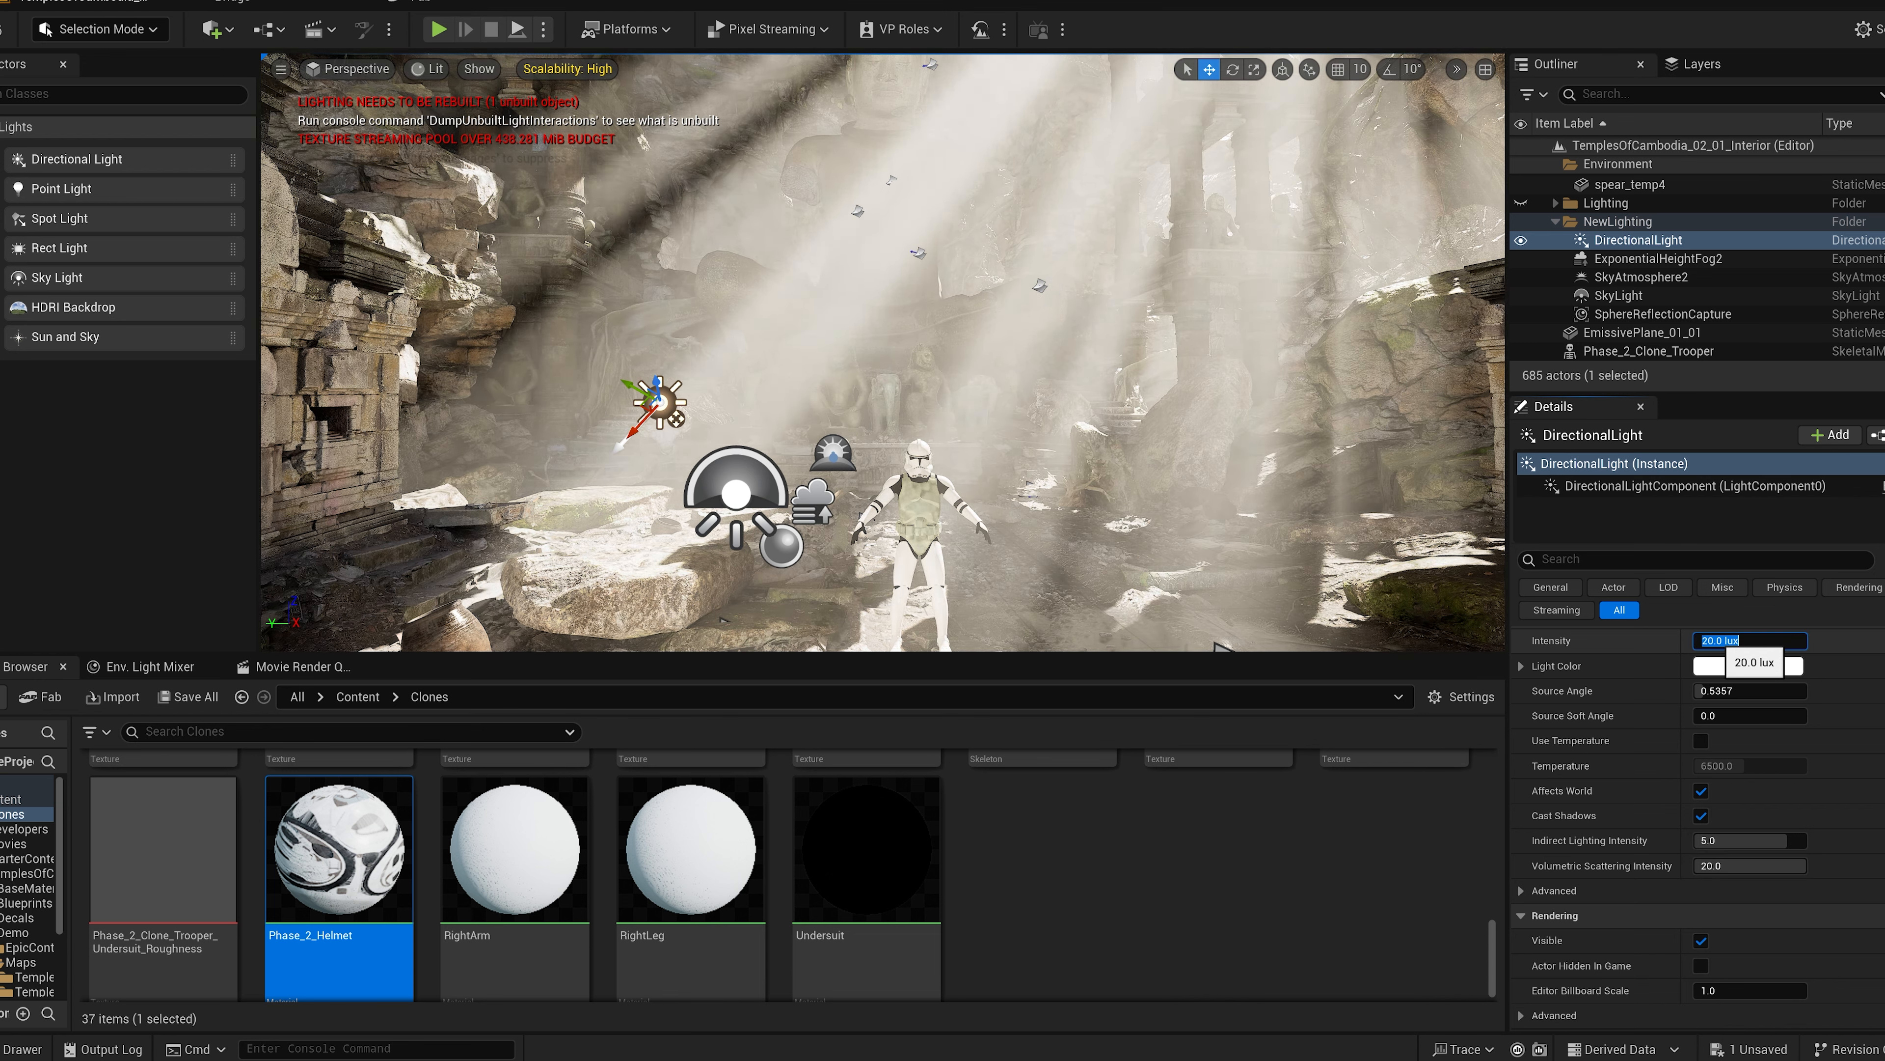
type("10")
key("Return")
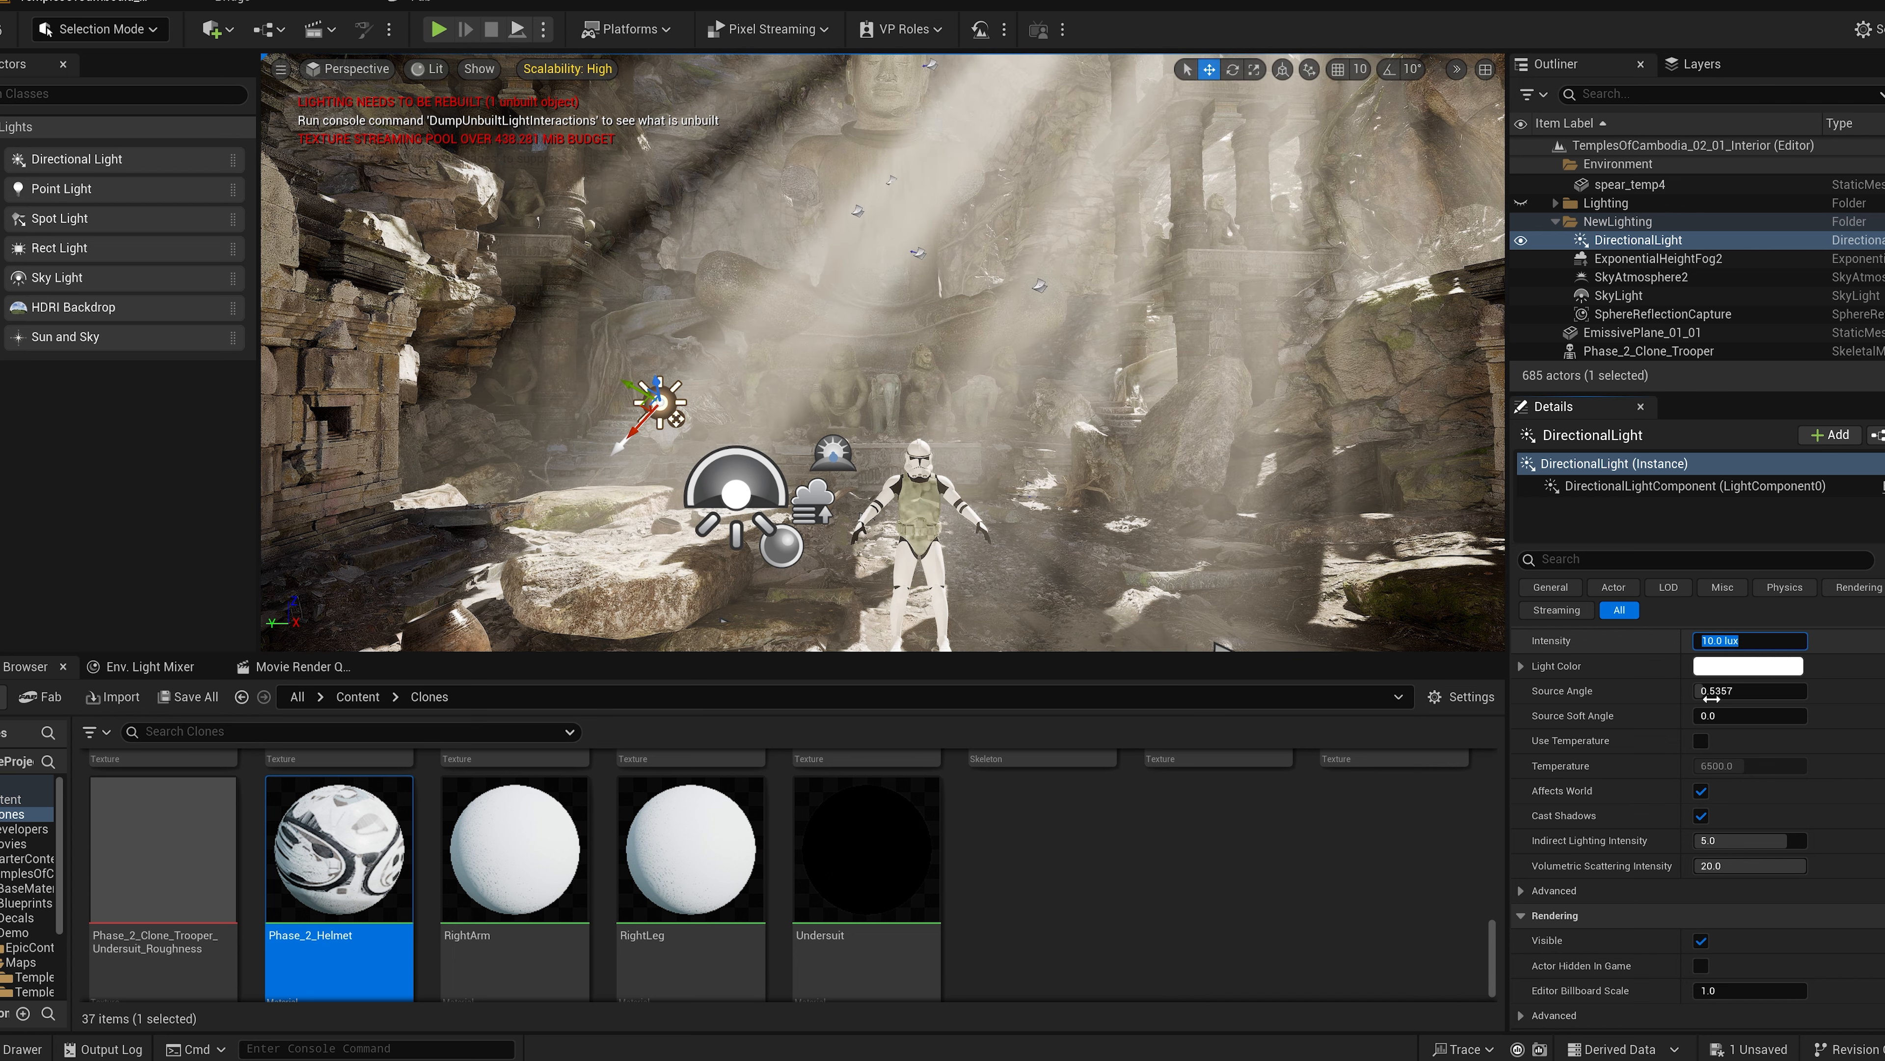
Step: Compare Volumetric Scattering Intensity values of 5, 8 and 10 on the directional light, settling on 5
left_click(1737, 866)
type("5")
key("Return")
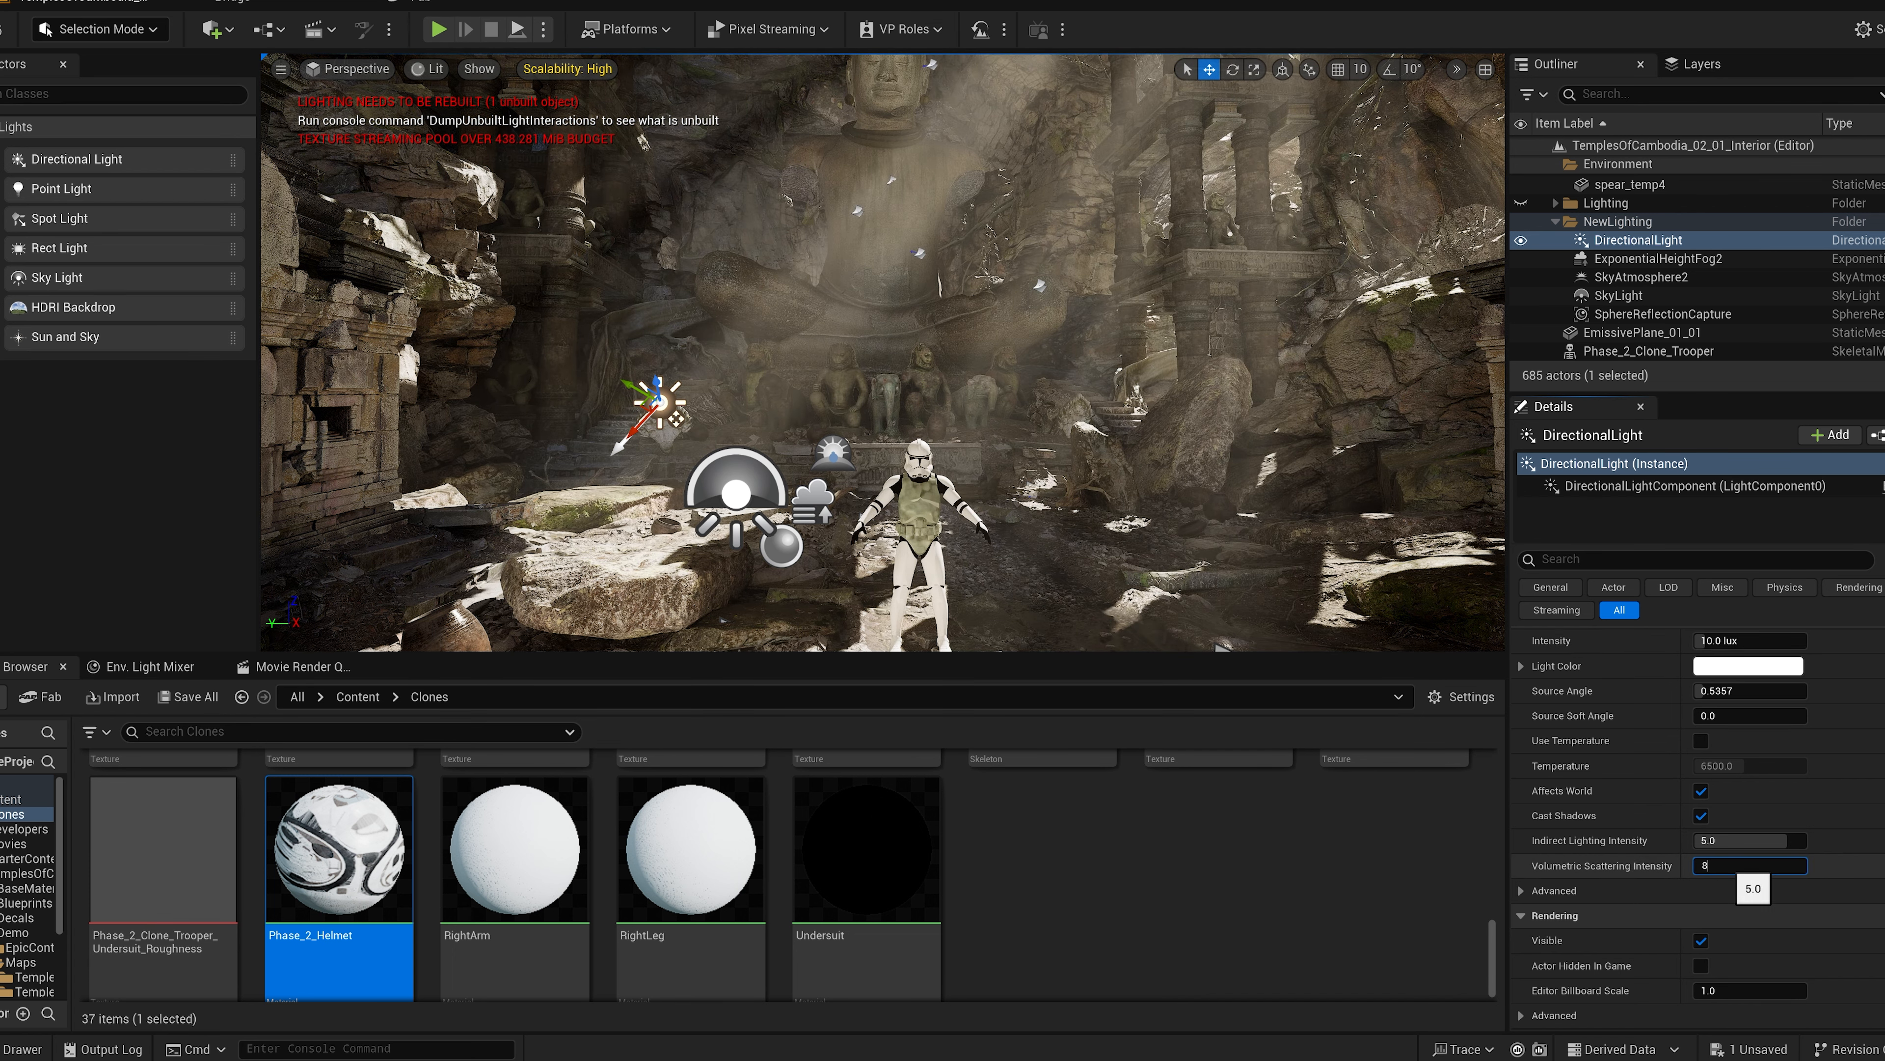
key("Return")
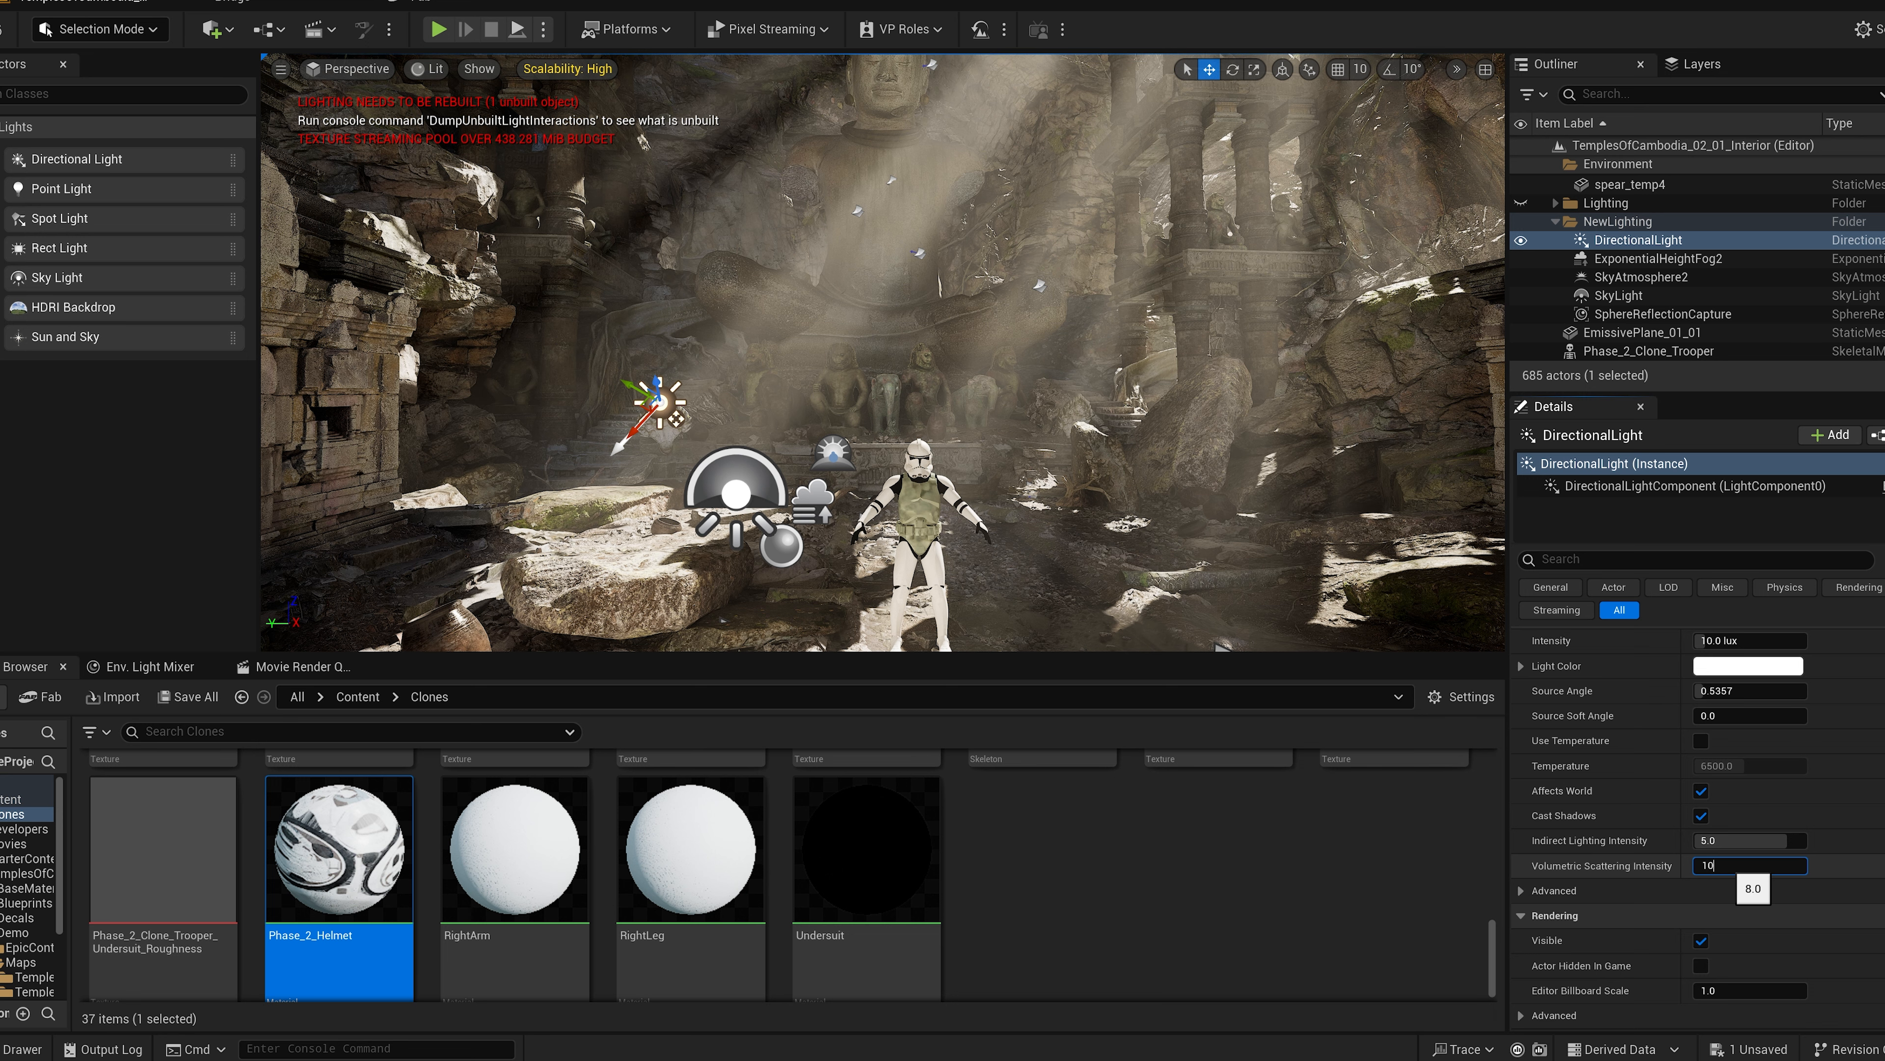
key("Return")
type("5")
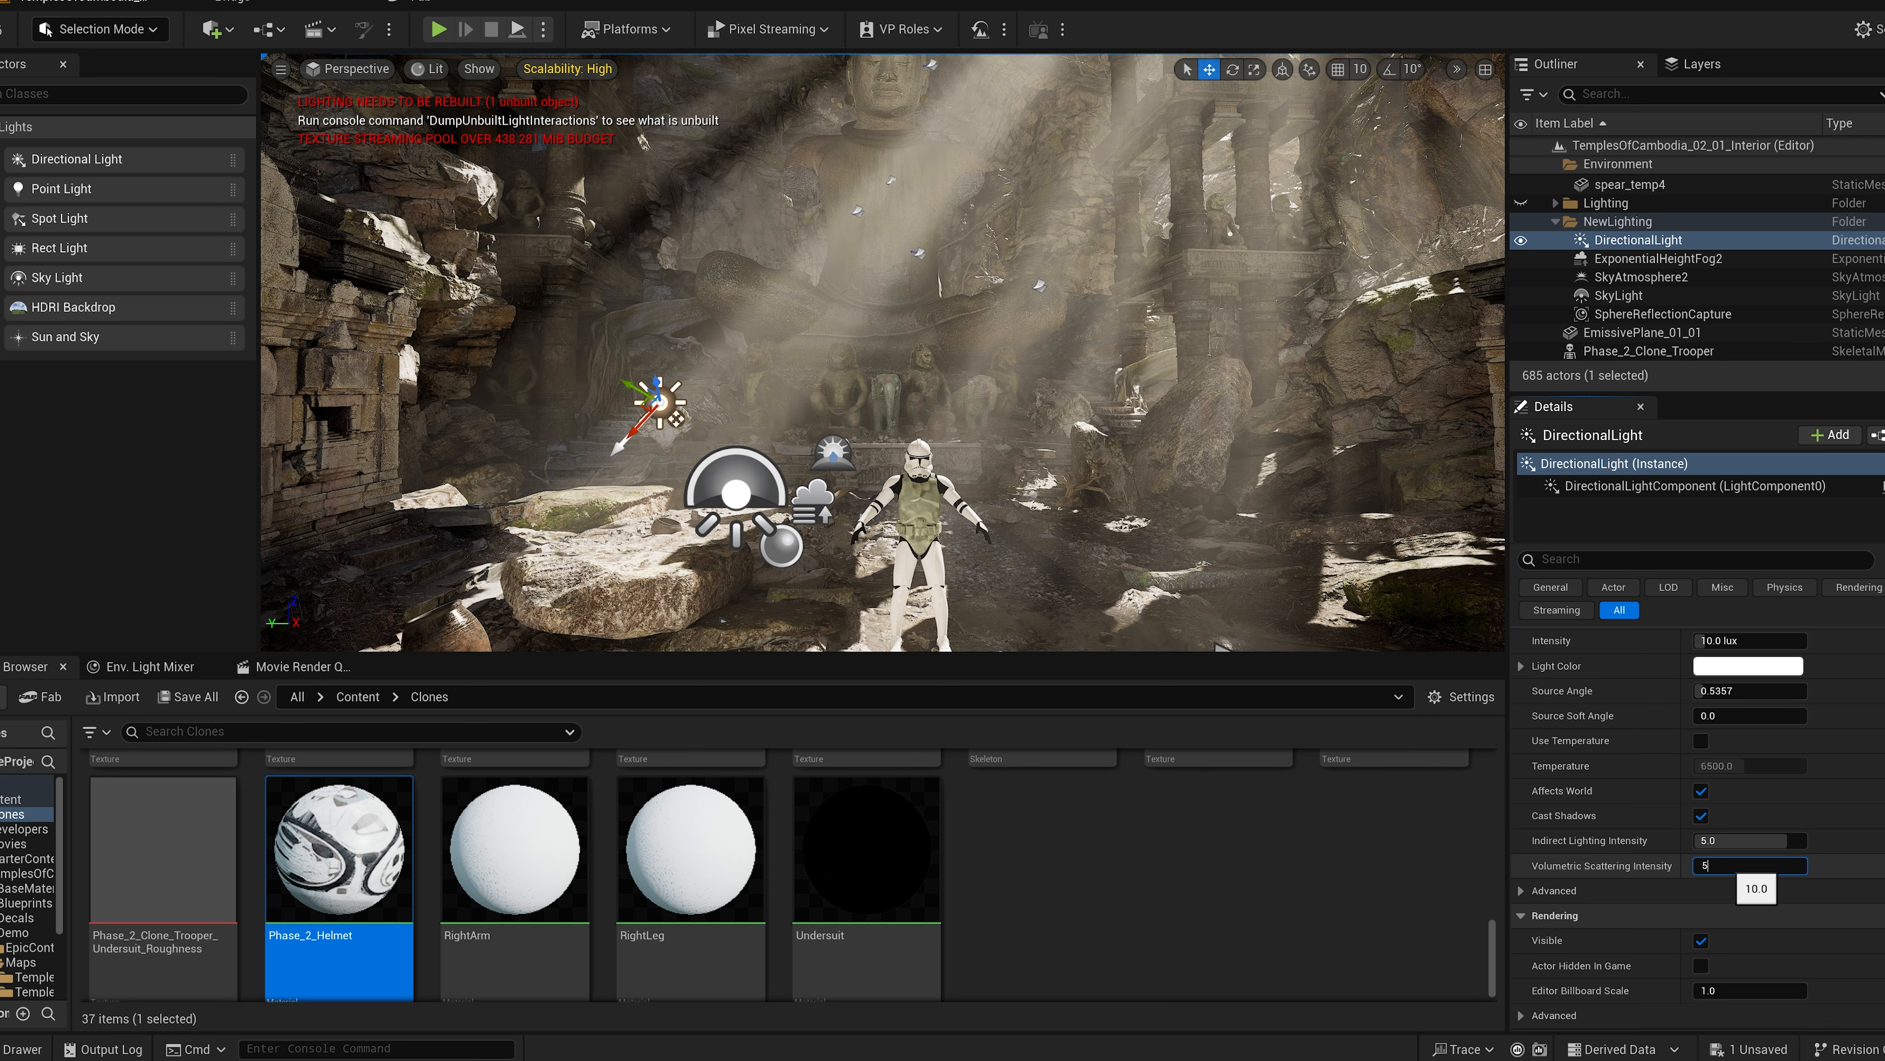
key("Return")
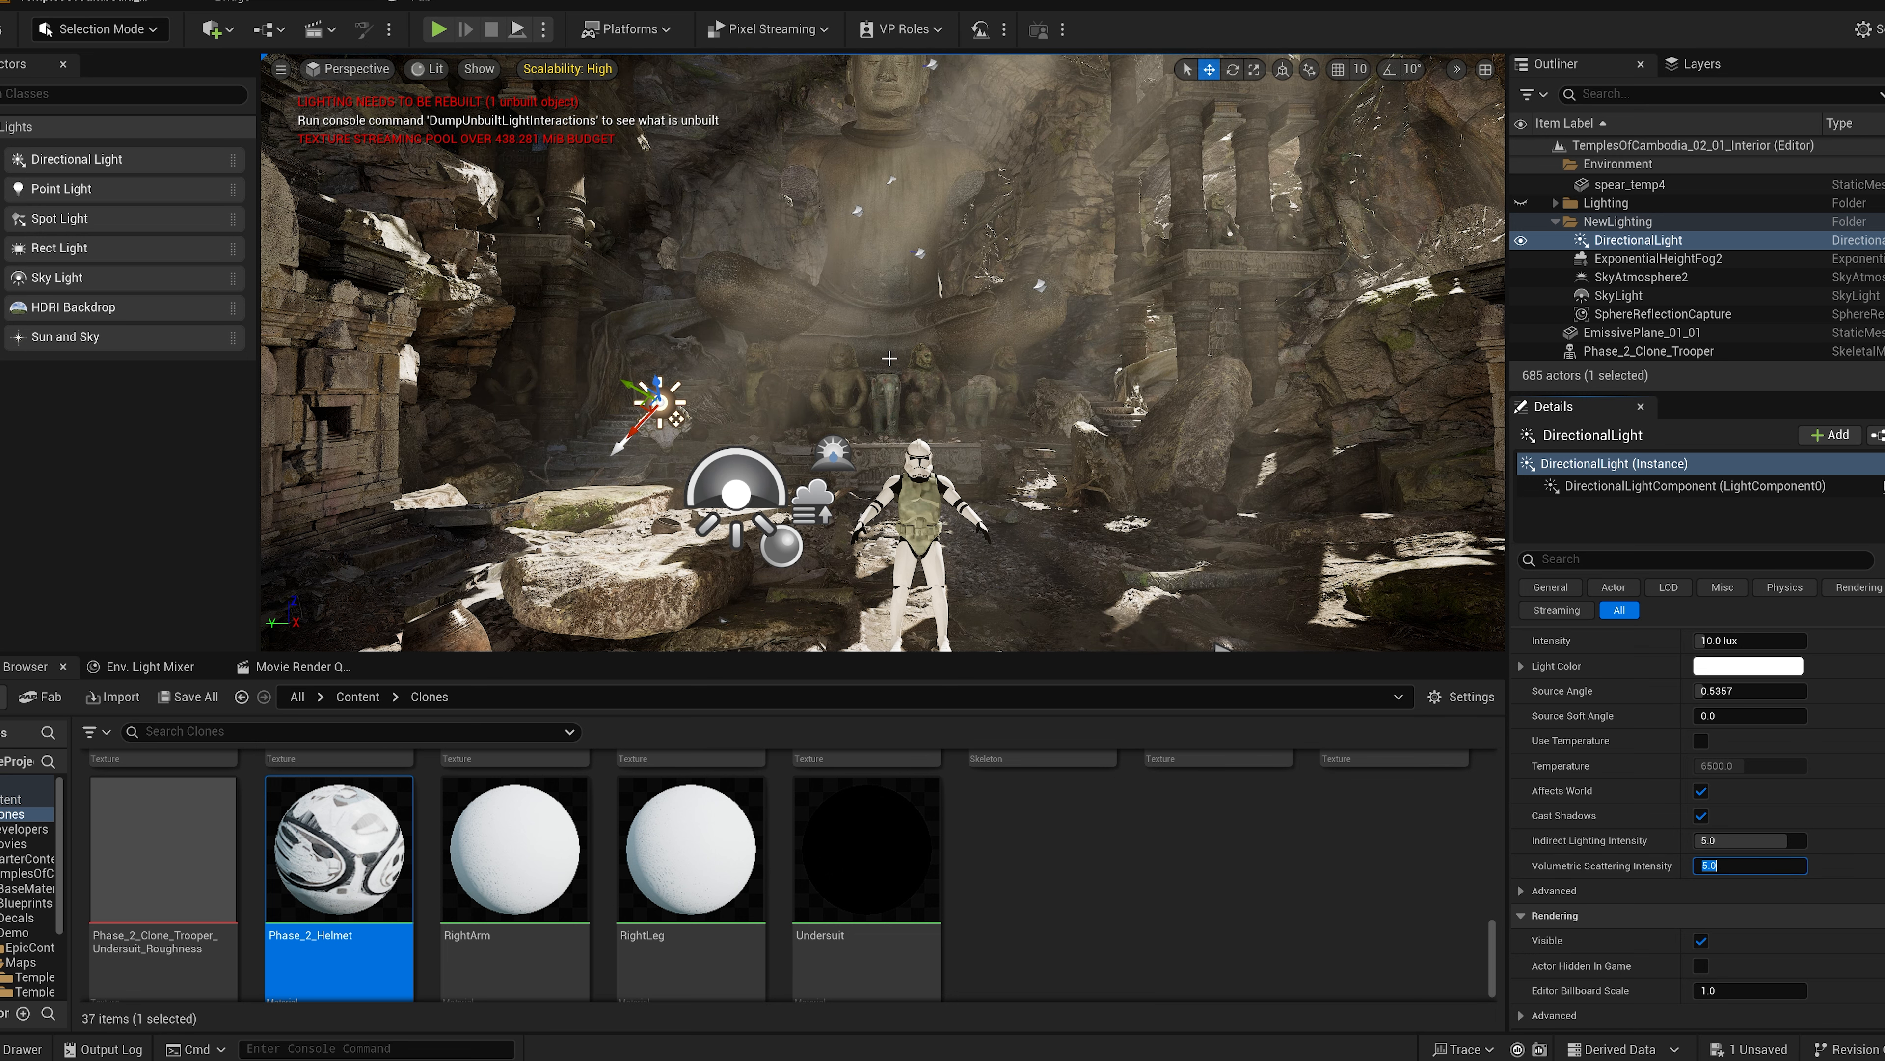
Step: Find the Post Process Volume actor and place one in the scene near the clone trooper
right_click_drag(889, 359, 825, 377)
key("s")
key("e")
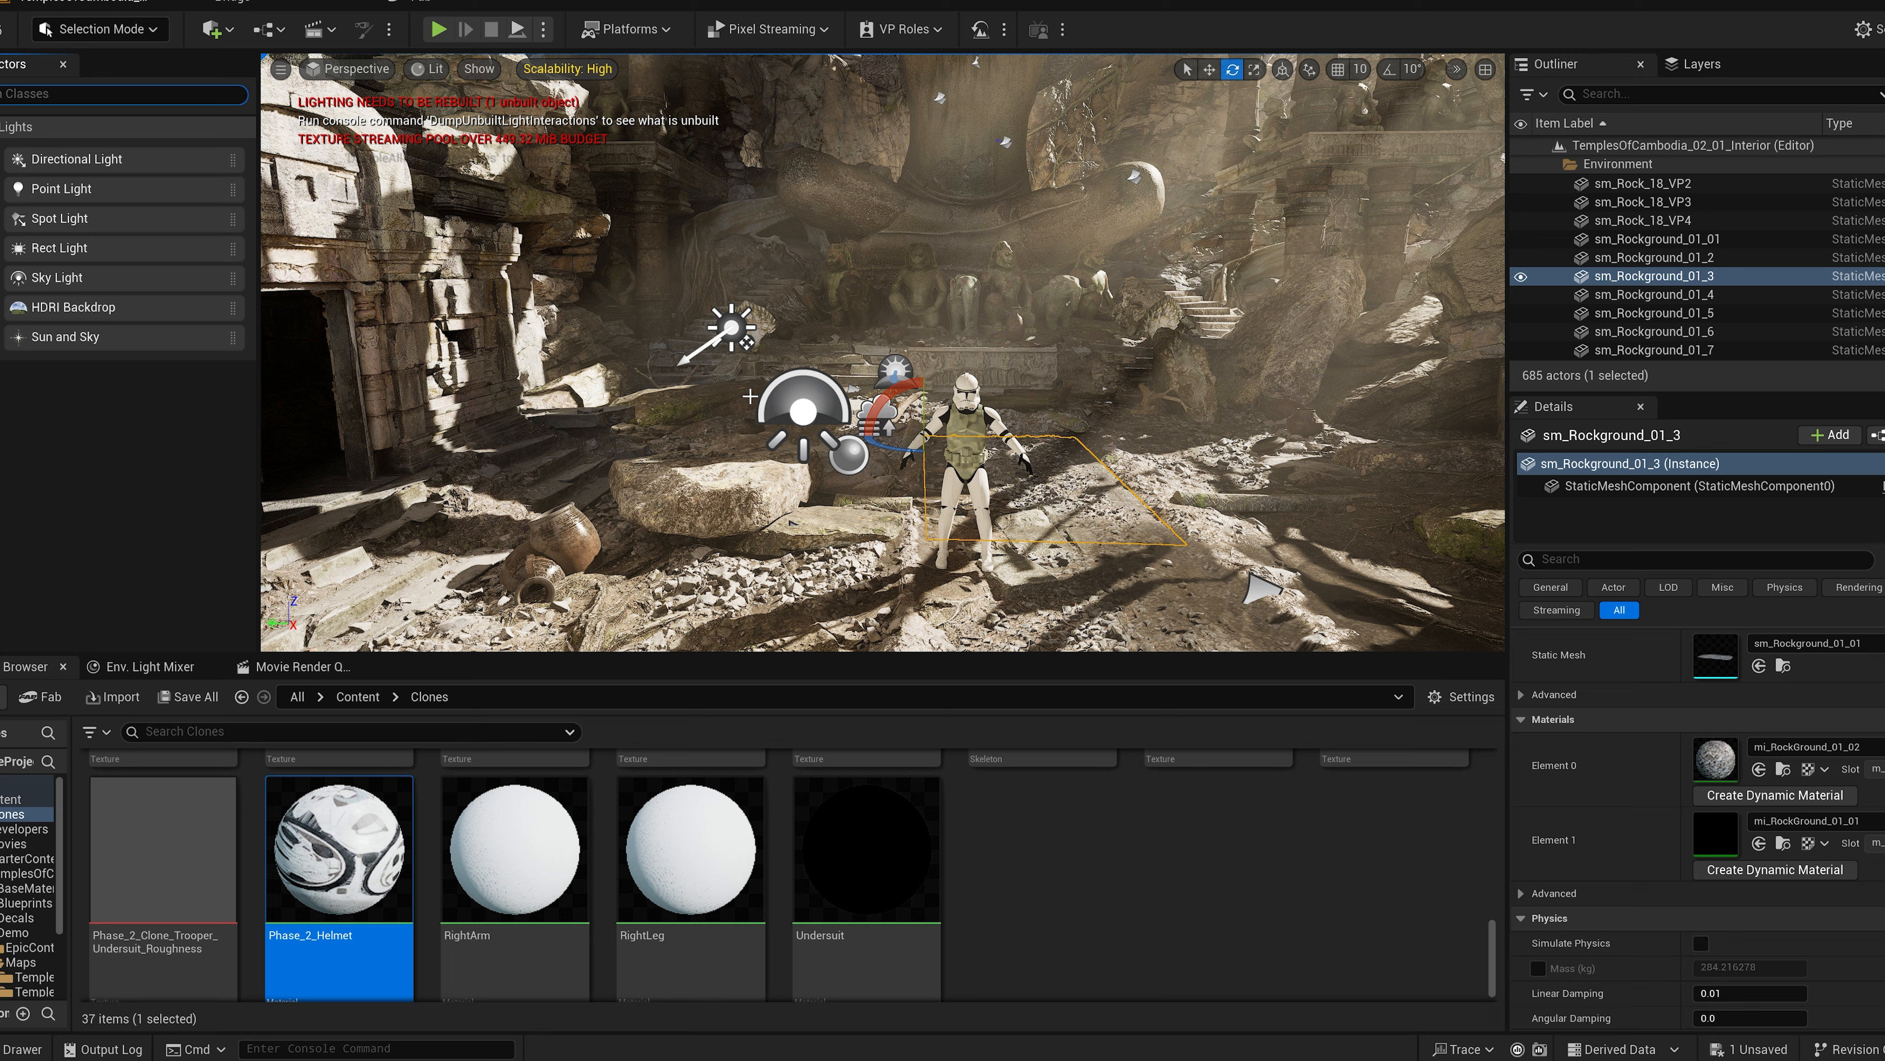
type("post")
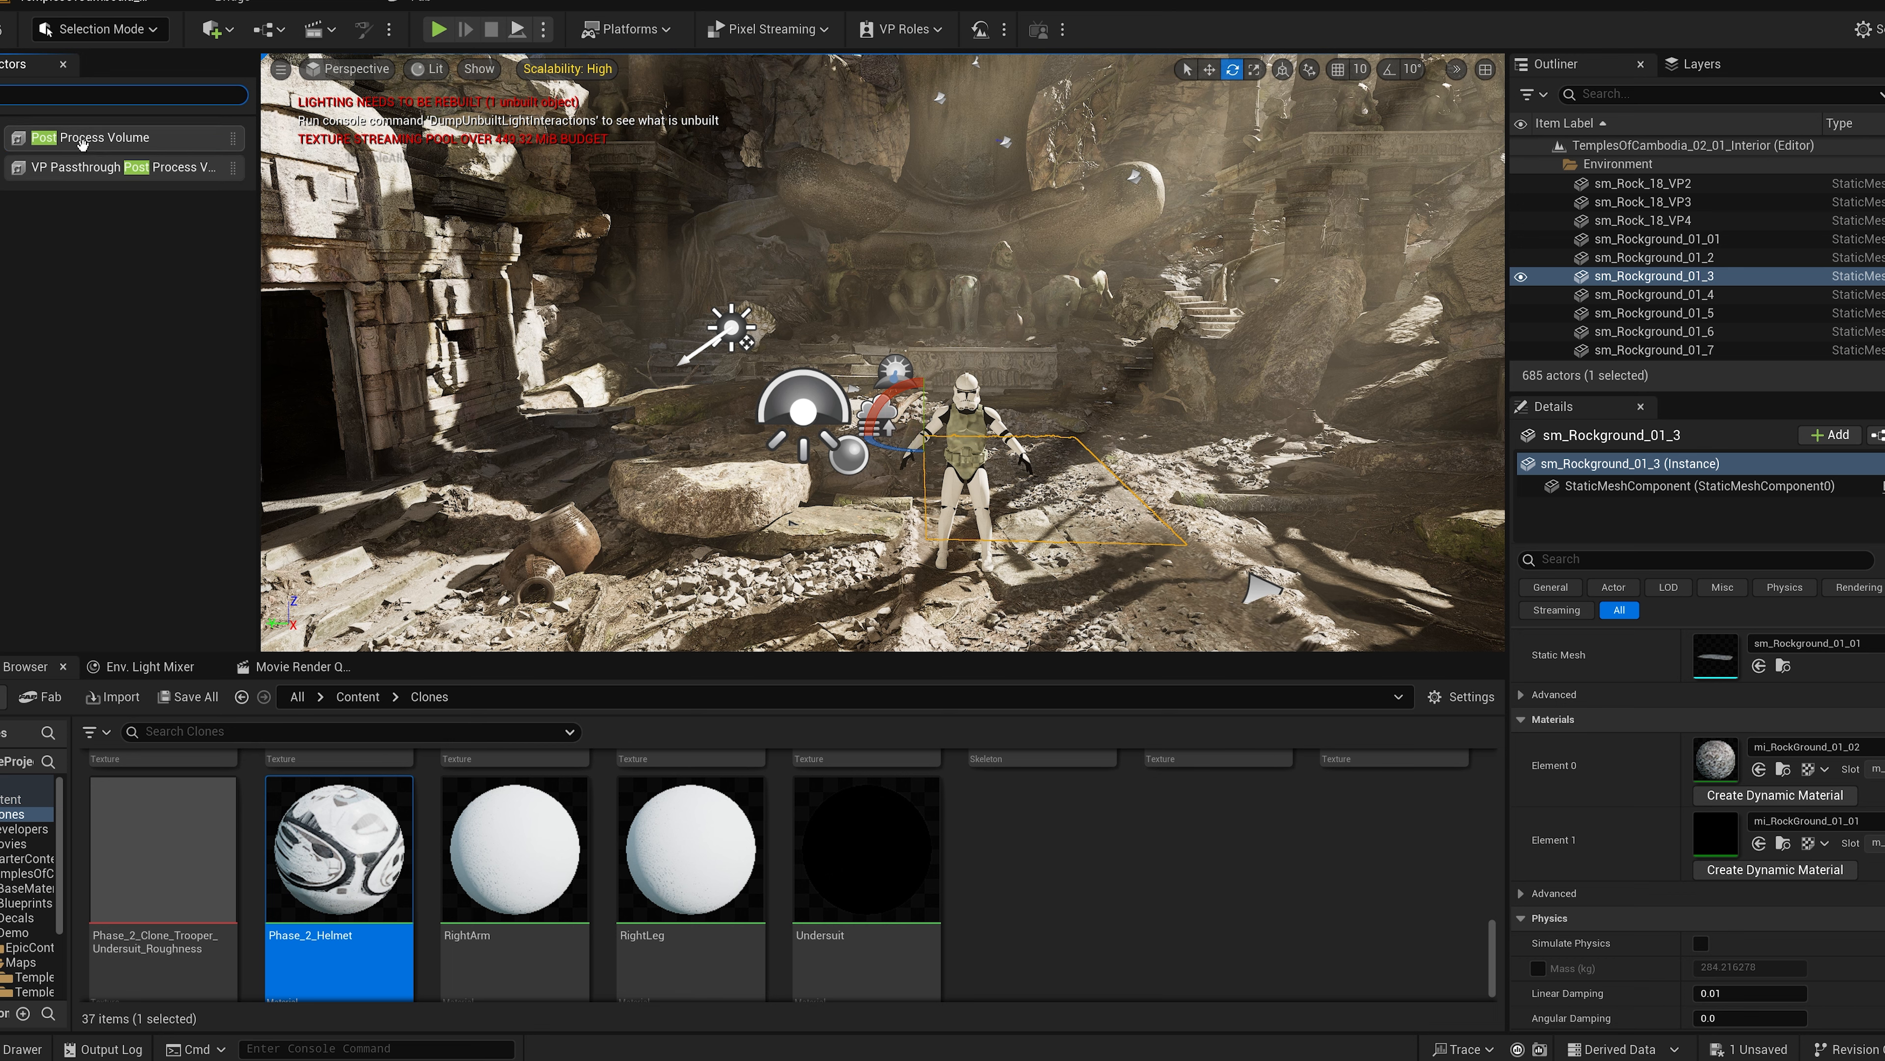
left_click_drag(81, 144, 720, 430)
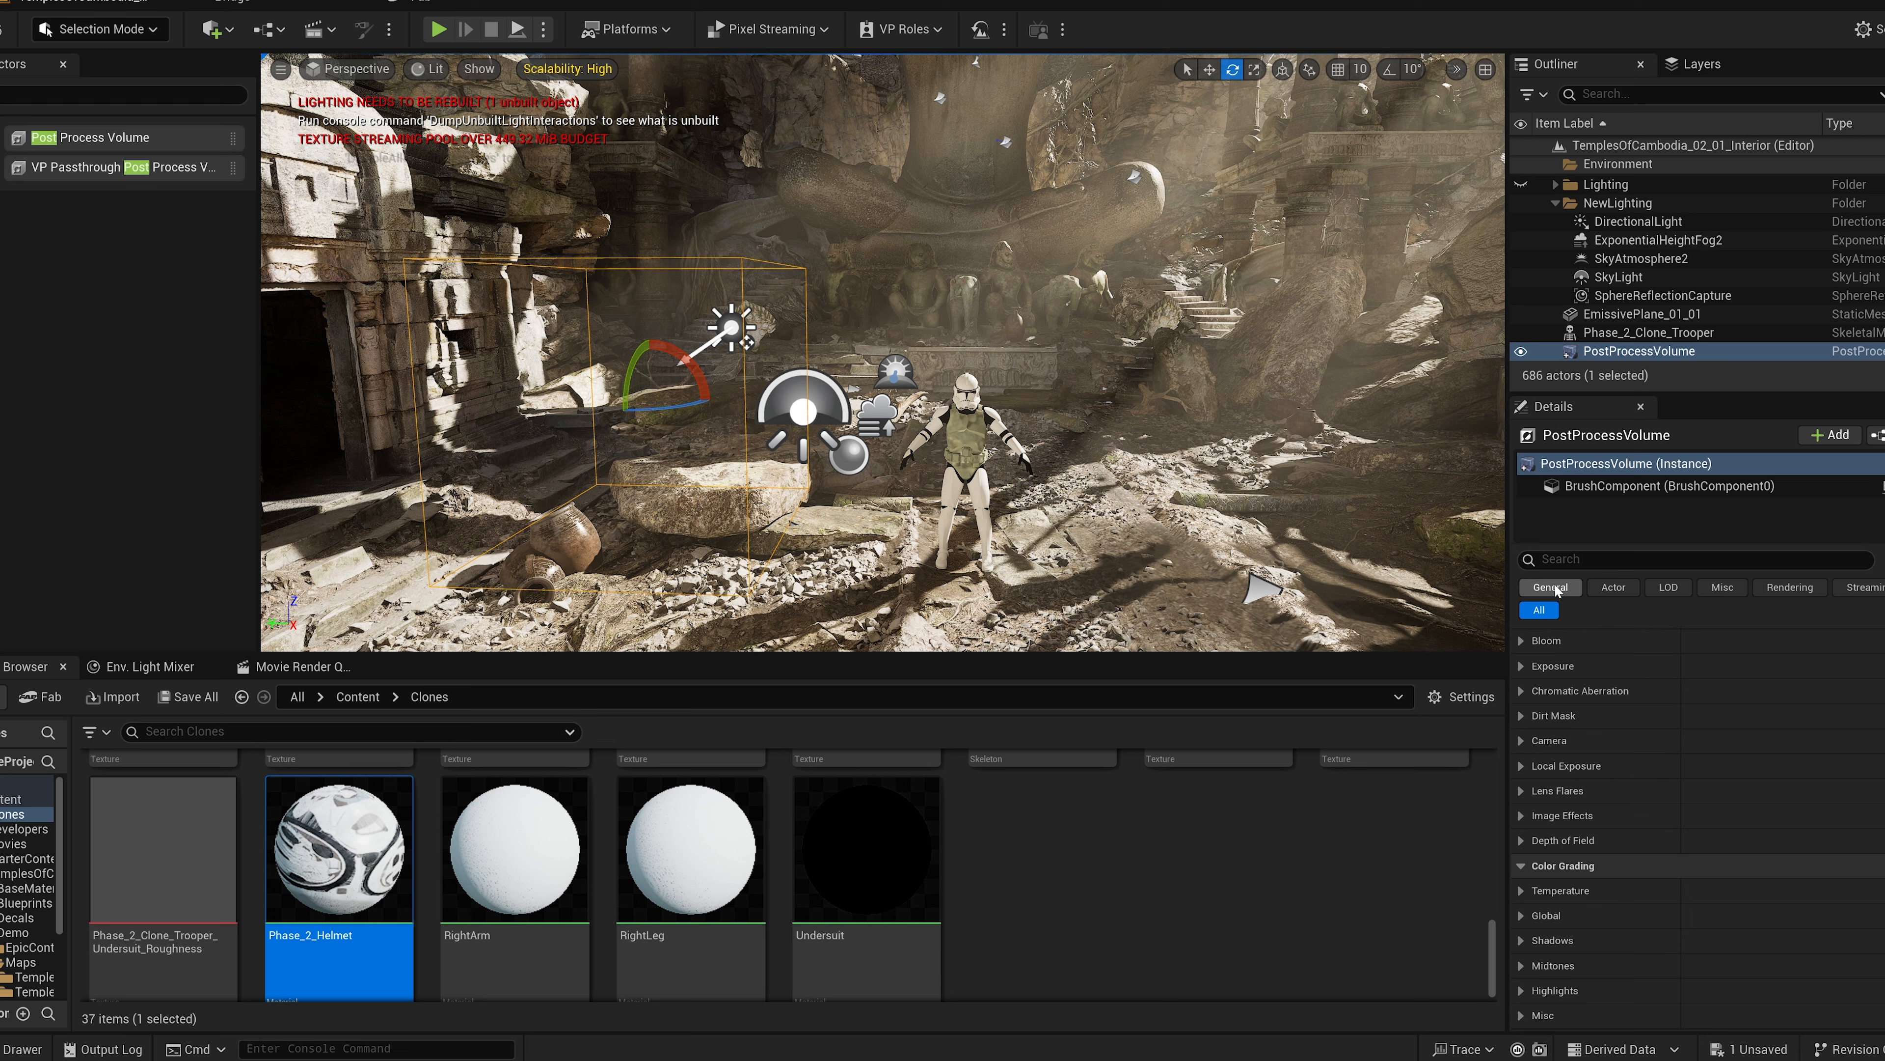
Step: Enable Infinite Extent (Unbound) on the post process volume
left_click(1544, 558)
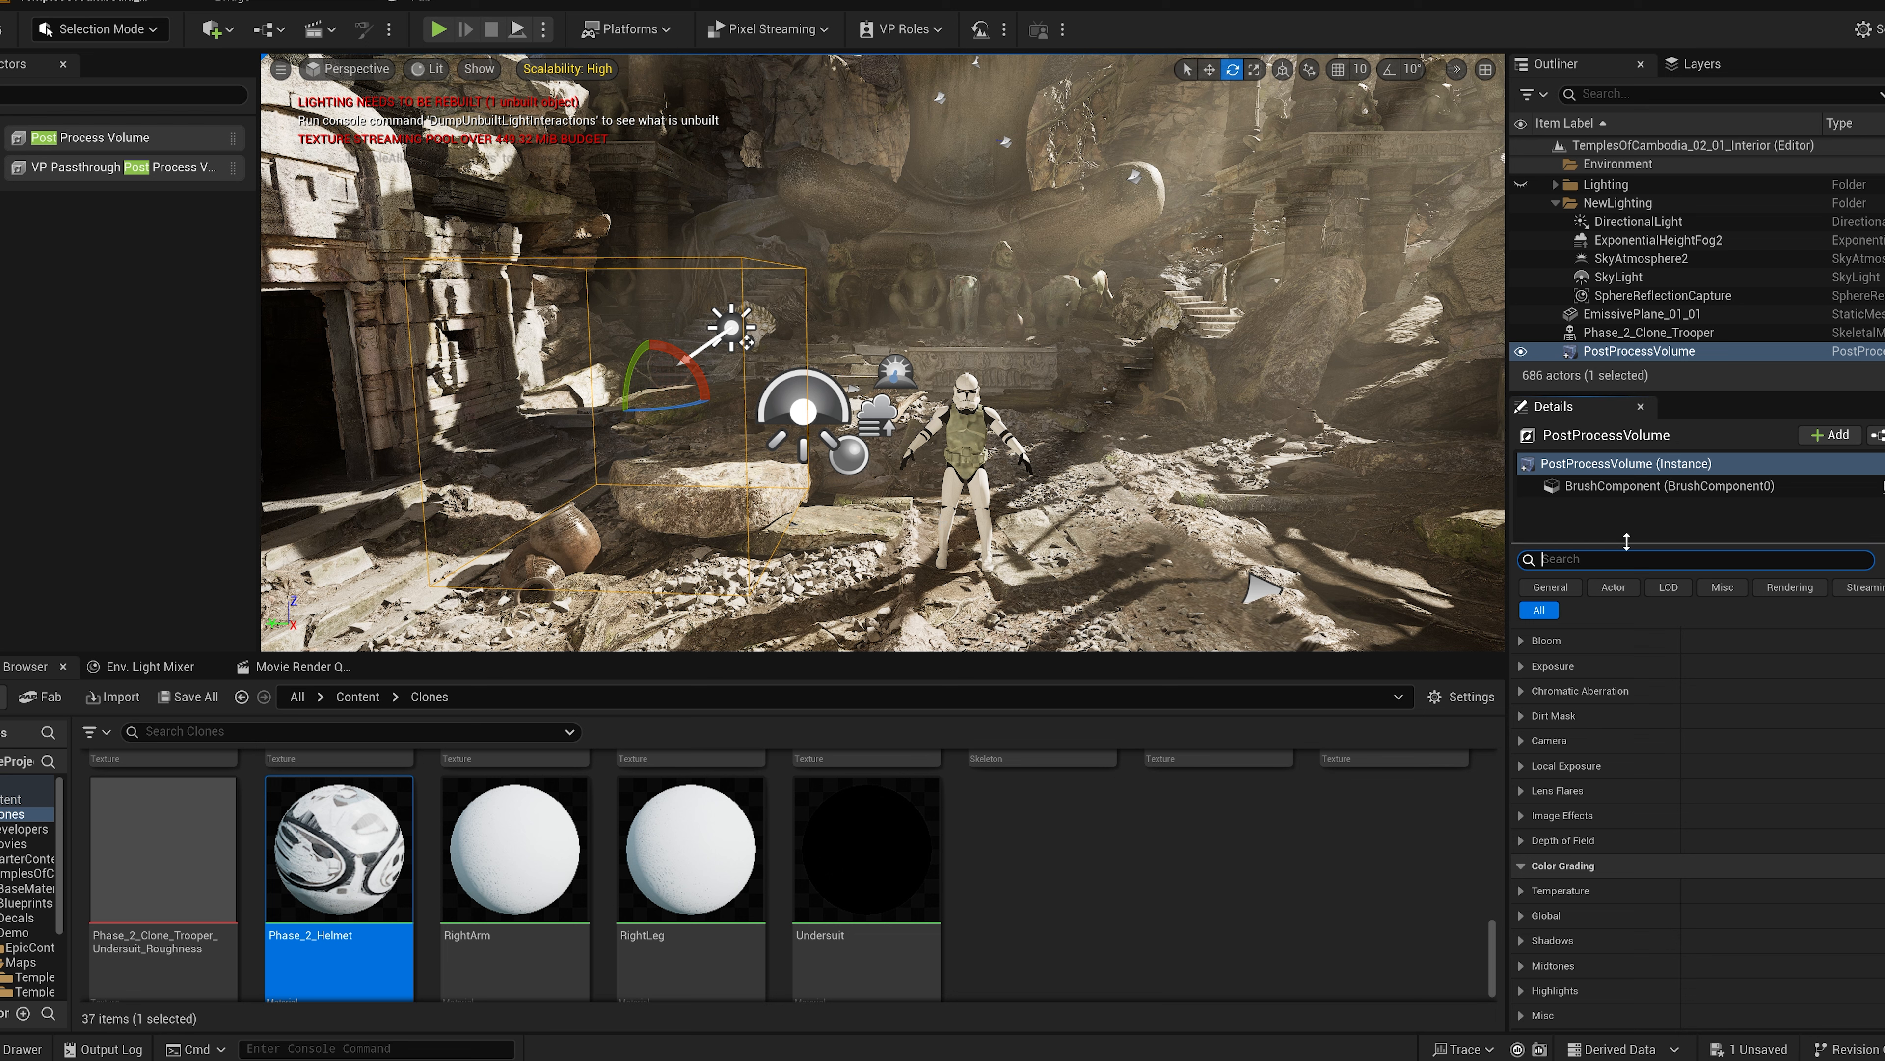
type("unb")
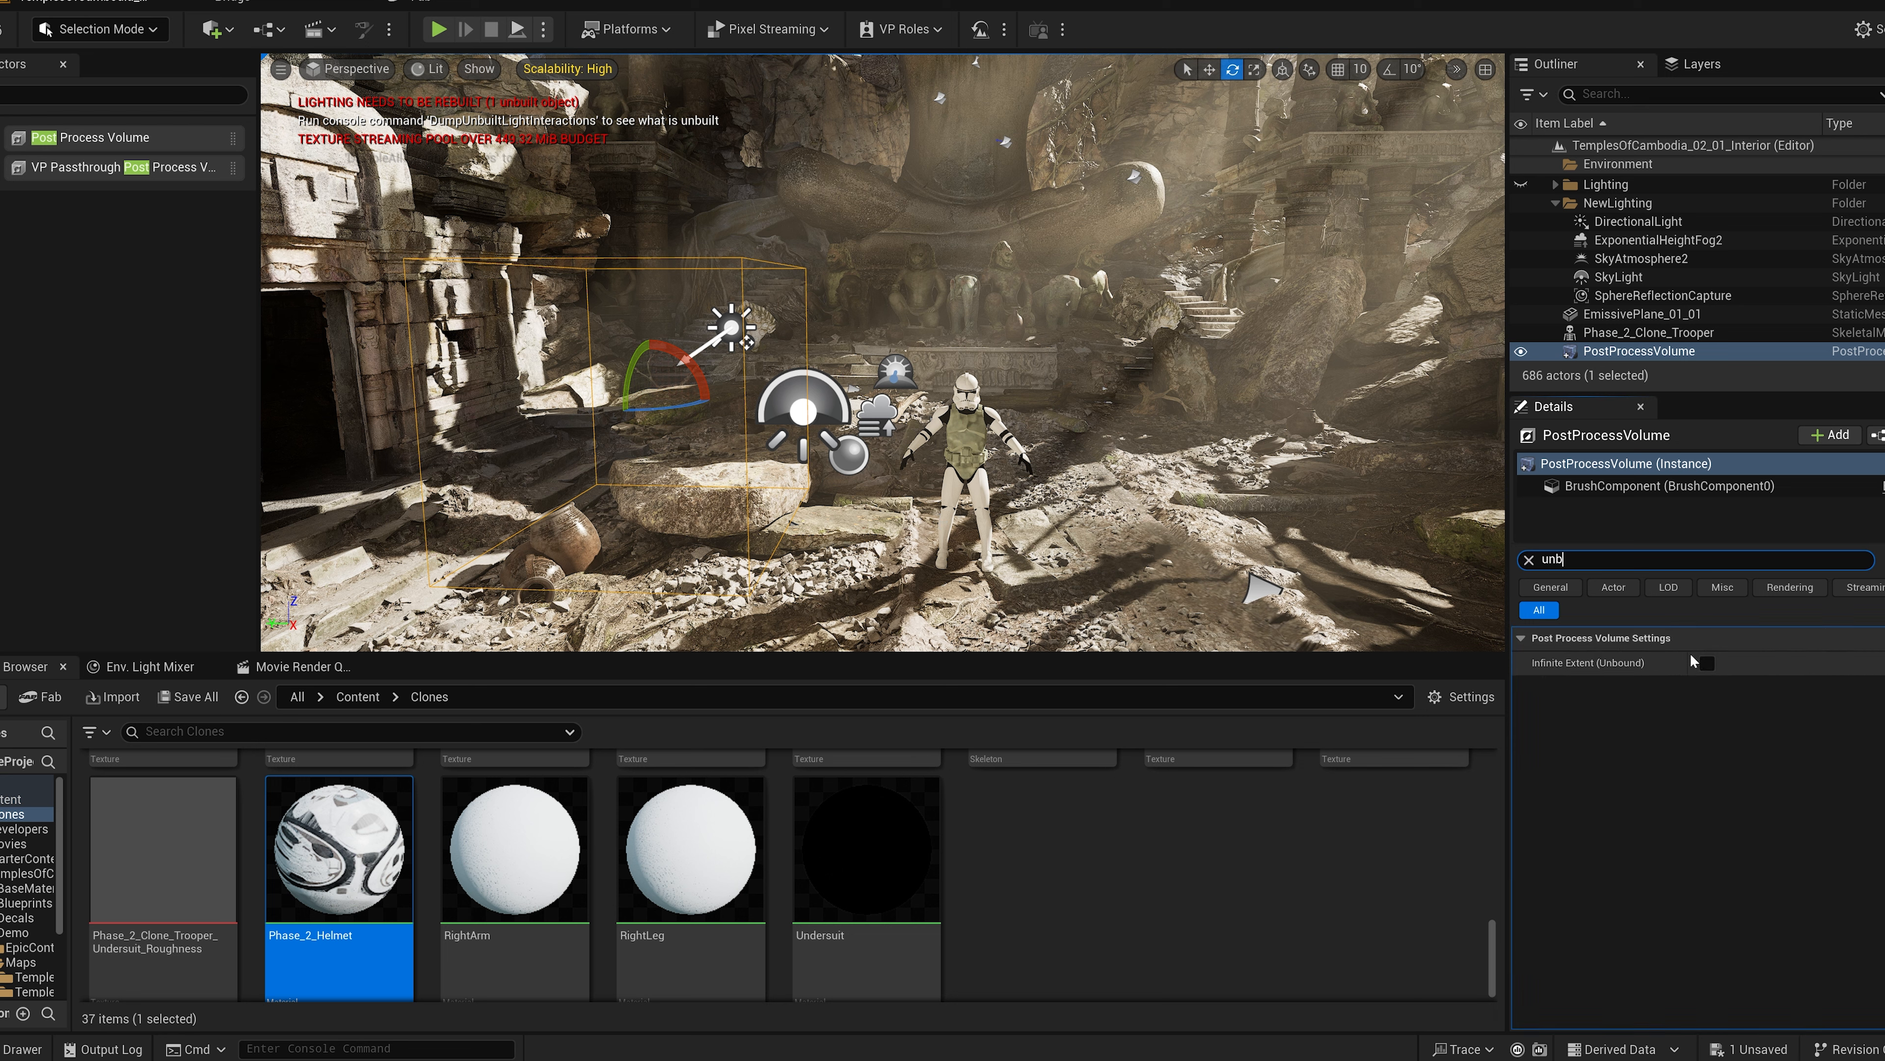
left_click(1700, 665)
left_click(1529, 559)
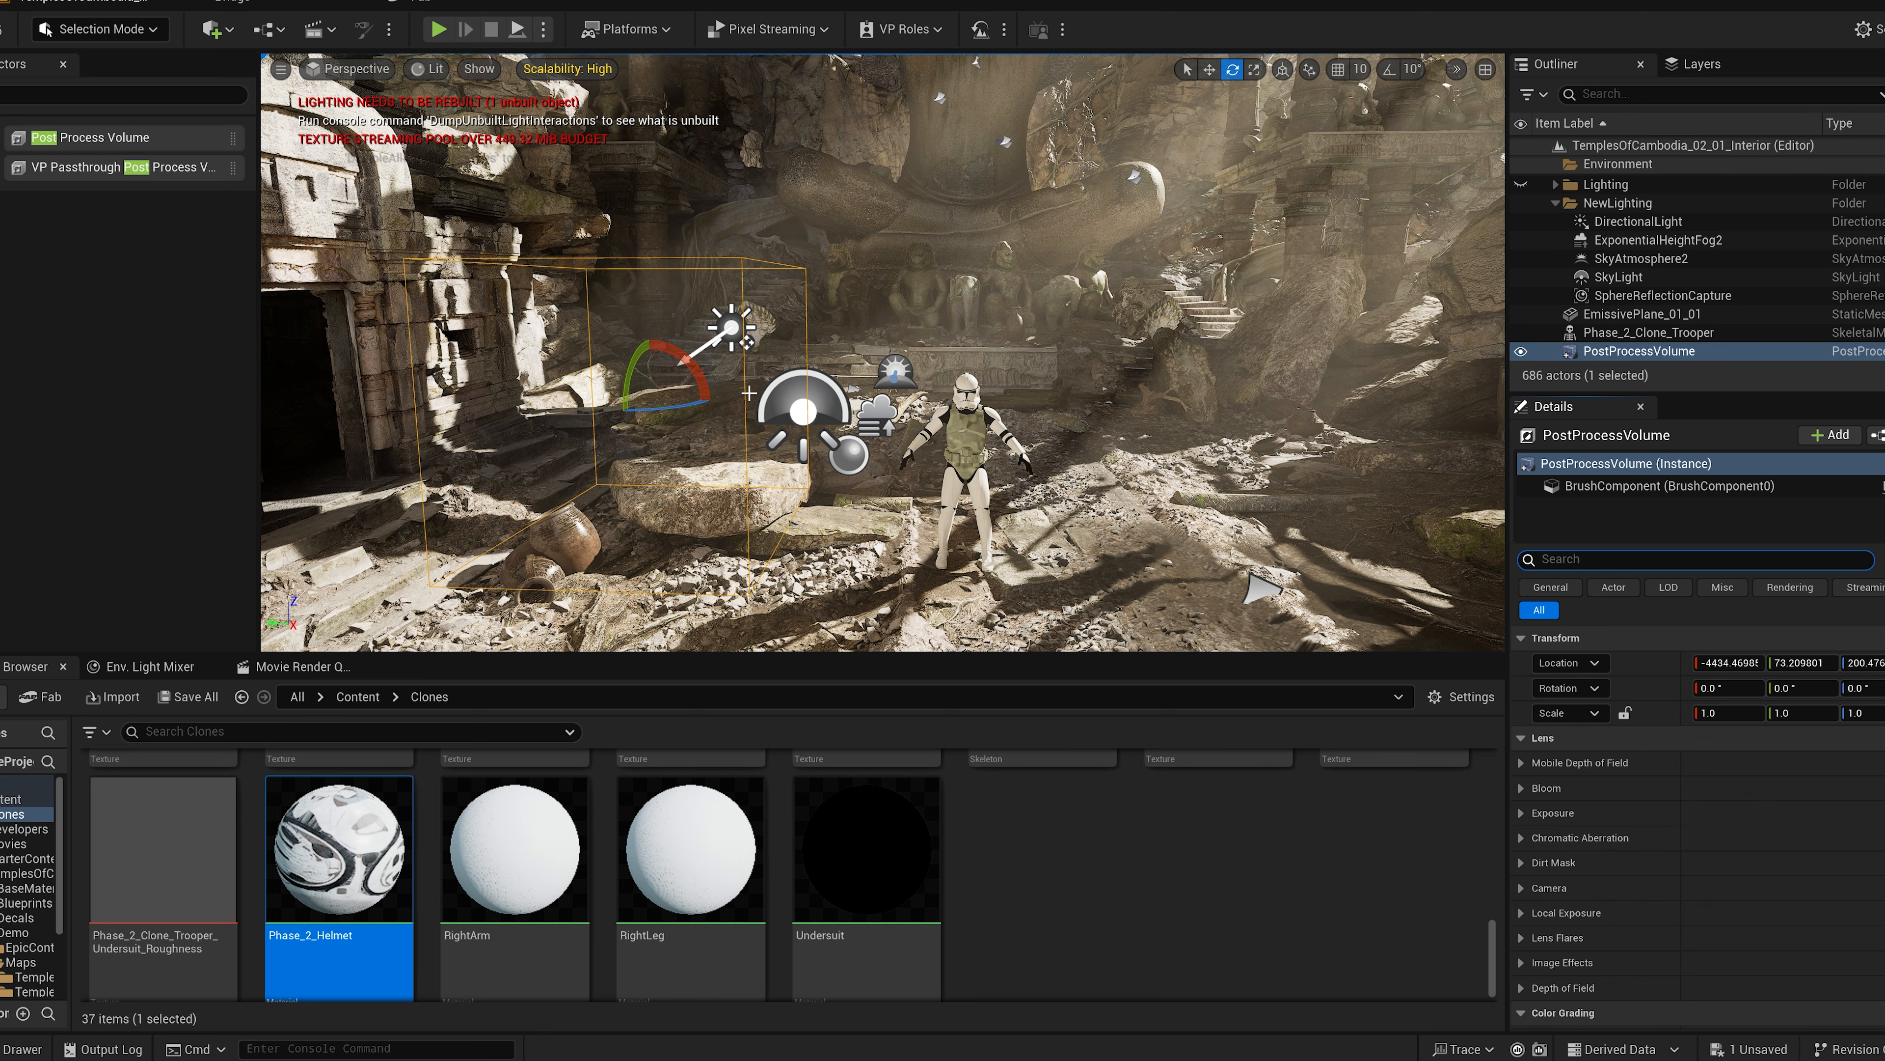
Step: Override the post process volume's Metering Mode, Exposure Compensation, Min EV100 and Max EV100, and turn off Apply Physical Camera Exposure
mouse_move(786, 416)
right_mouse_down()
mouse_move(779, 361)
mouse_move(839, 327)
mouse_move(712, 331)
mouse_move(772, 327)
right_mouse_up()
key("s")
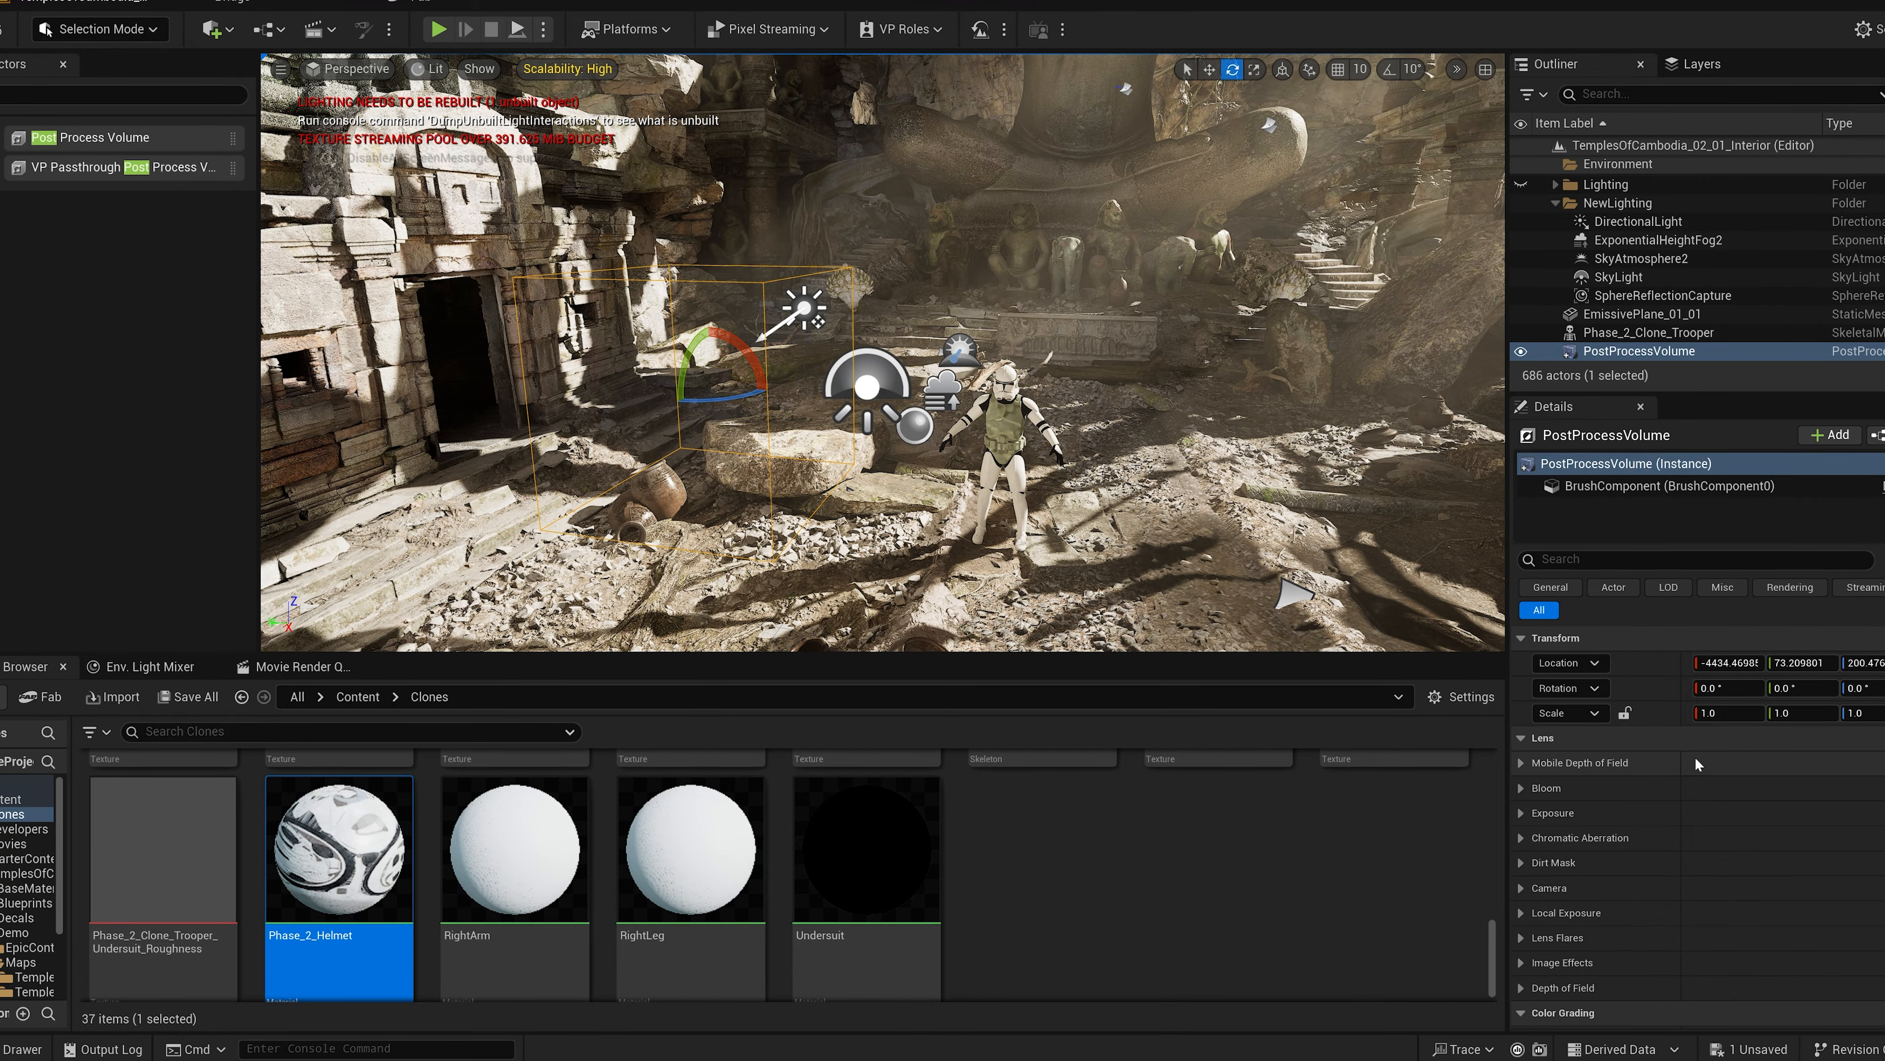
left_click(1521, 813)
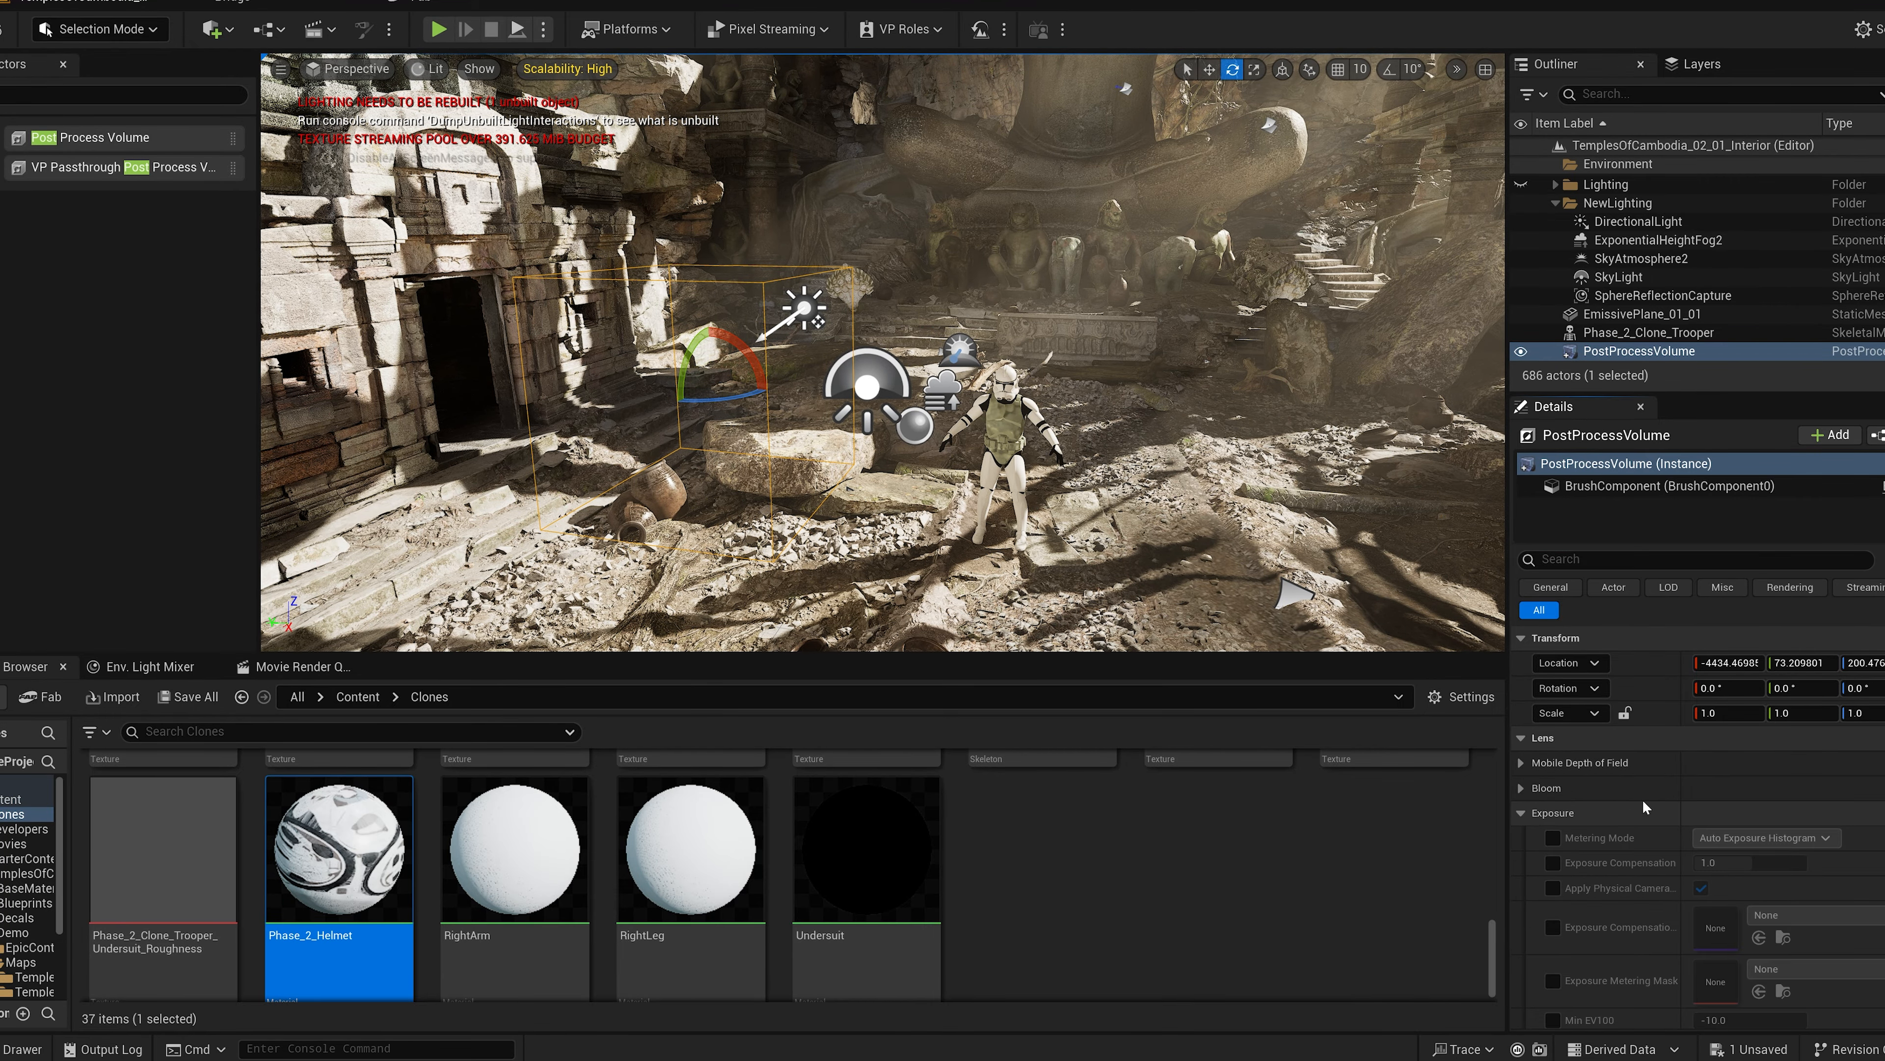
scroll(1633, 794, "down", 3)
left_click(1555, 746)
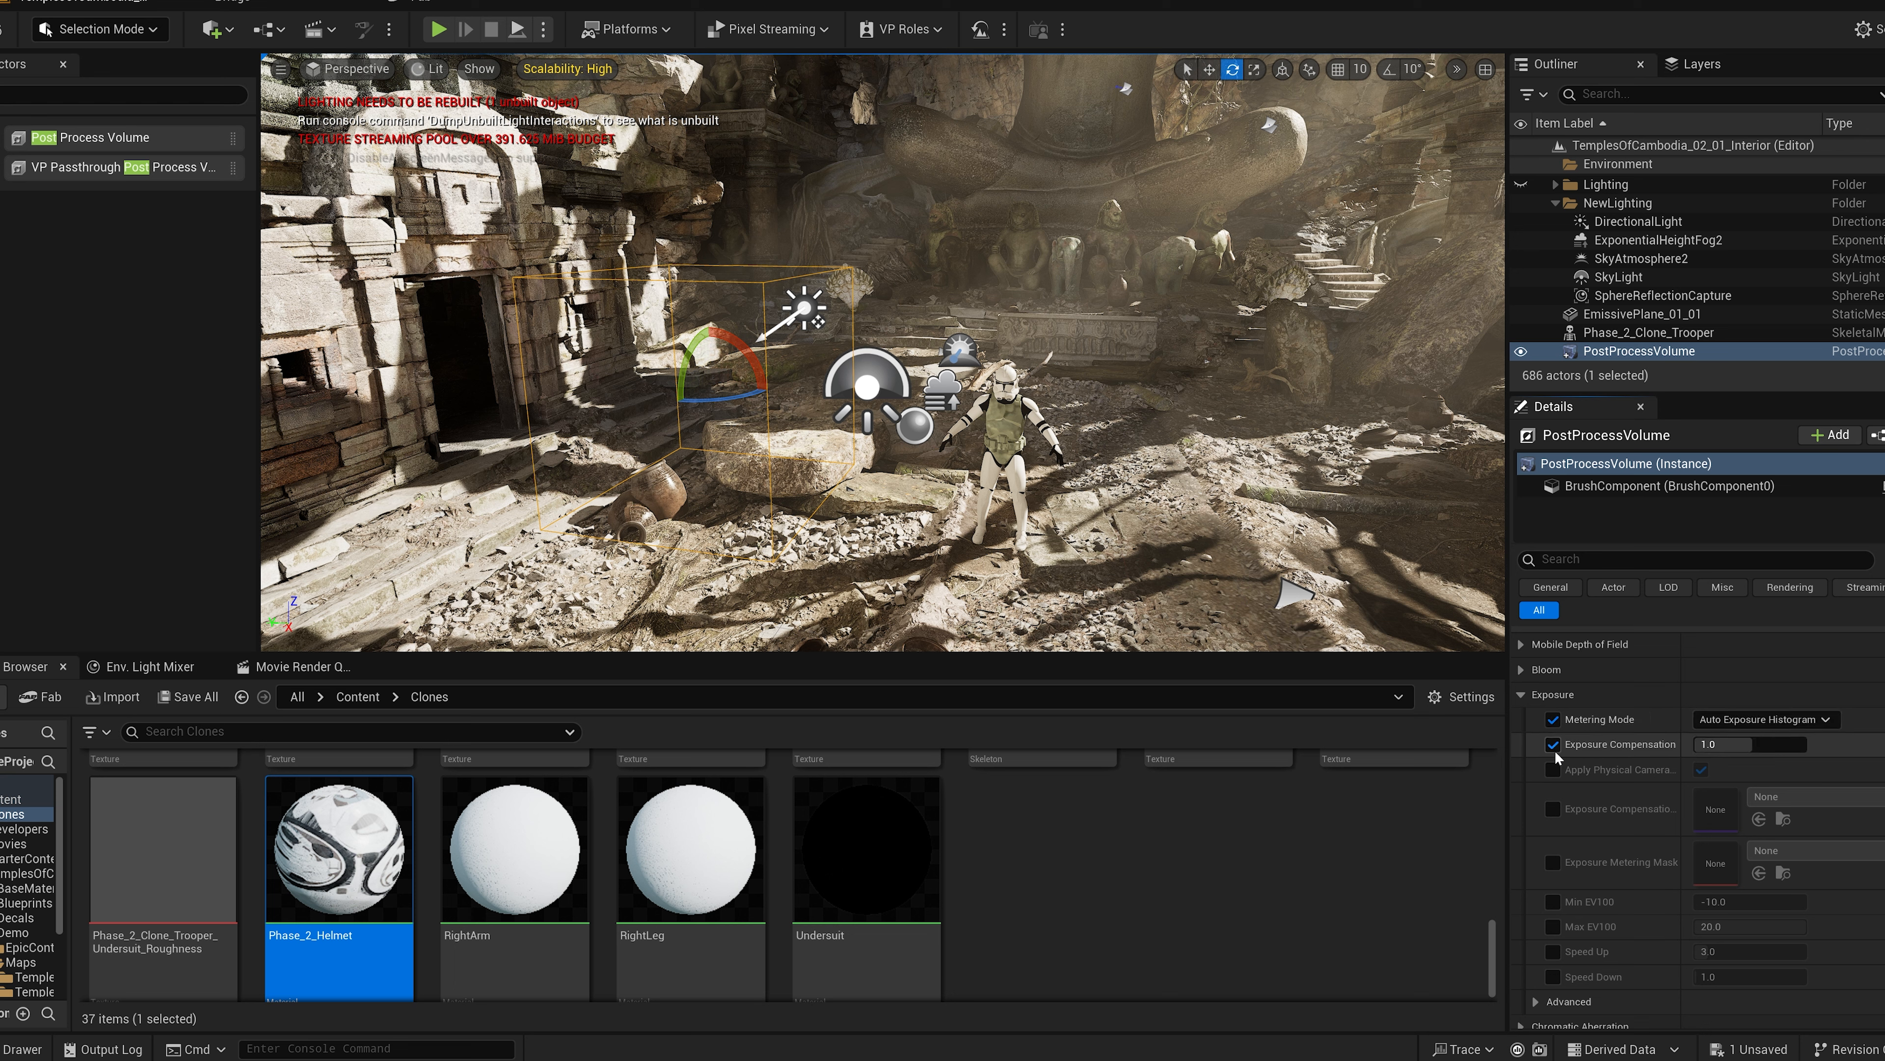
left_click(1553, 769)
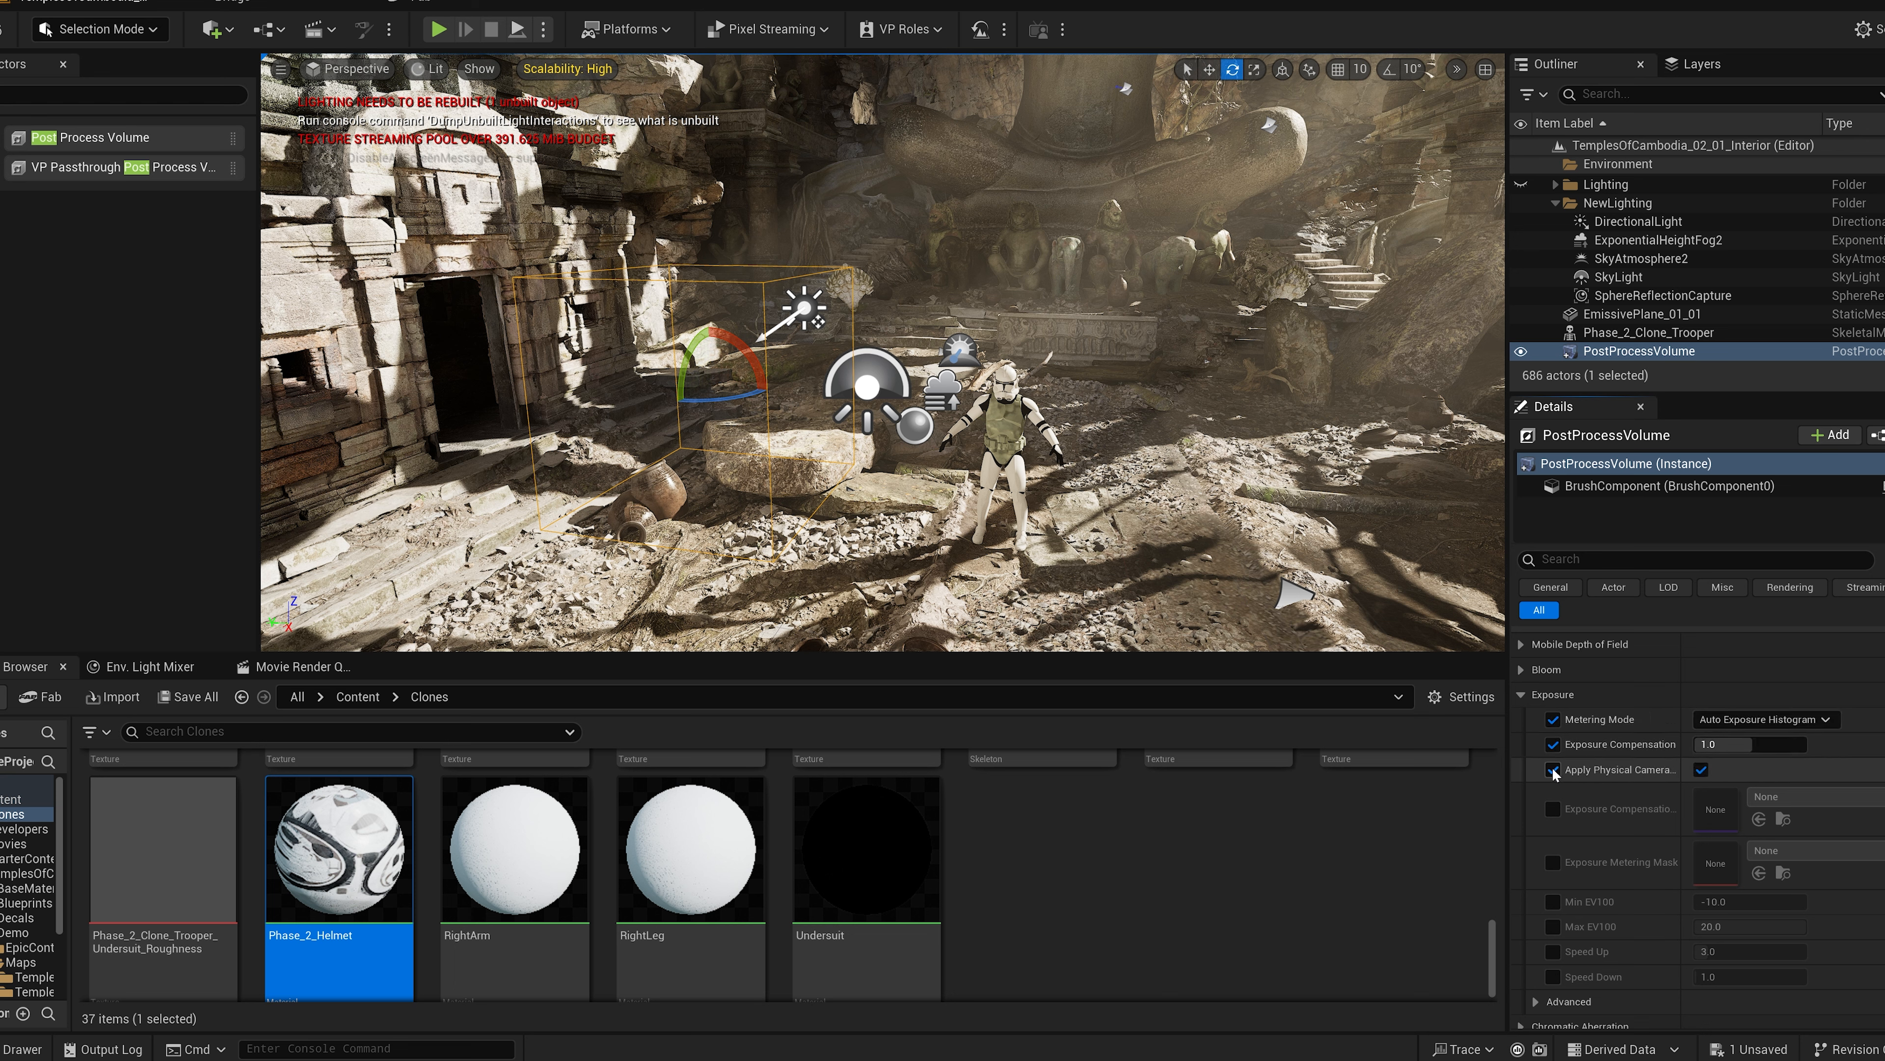
left_click(1703, 771)
left_click(1553, 901)
left_click(1554, 926)
Step: Set both Min EV100 and Max EV100 of the post process volume to 1
left_click(1708, 901)
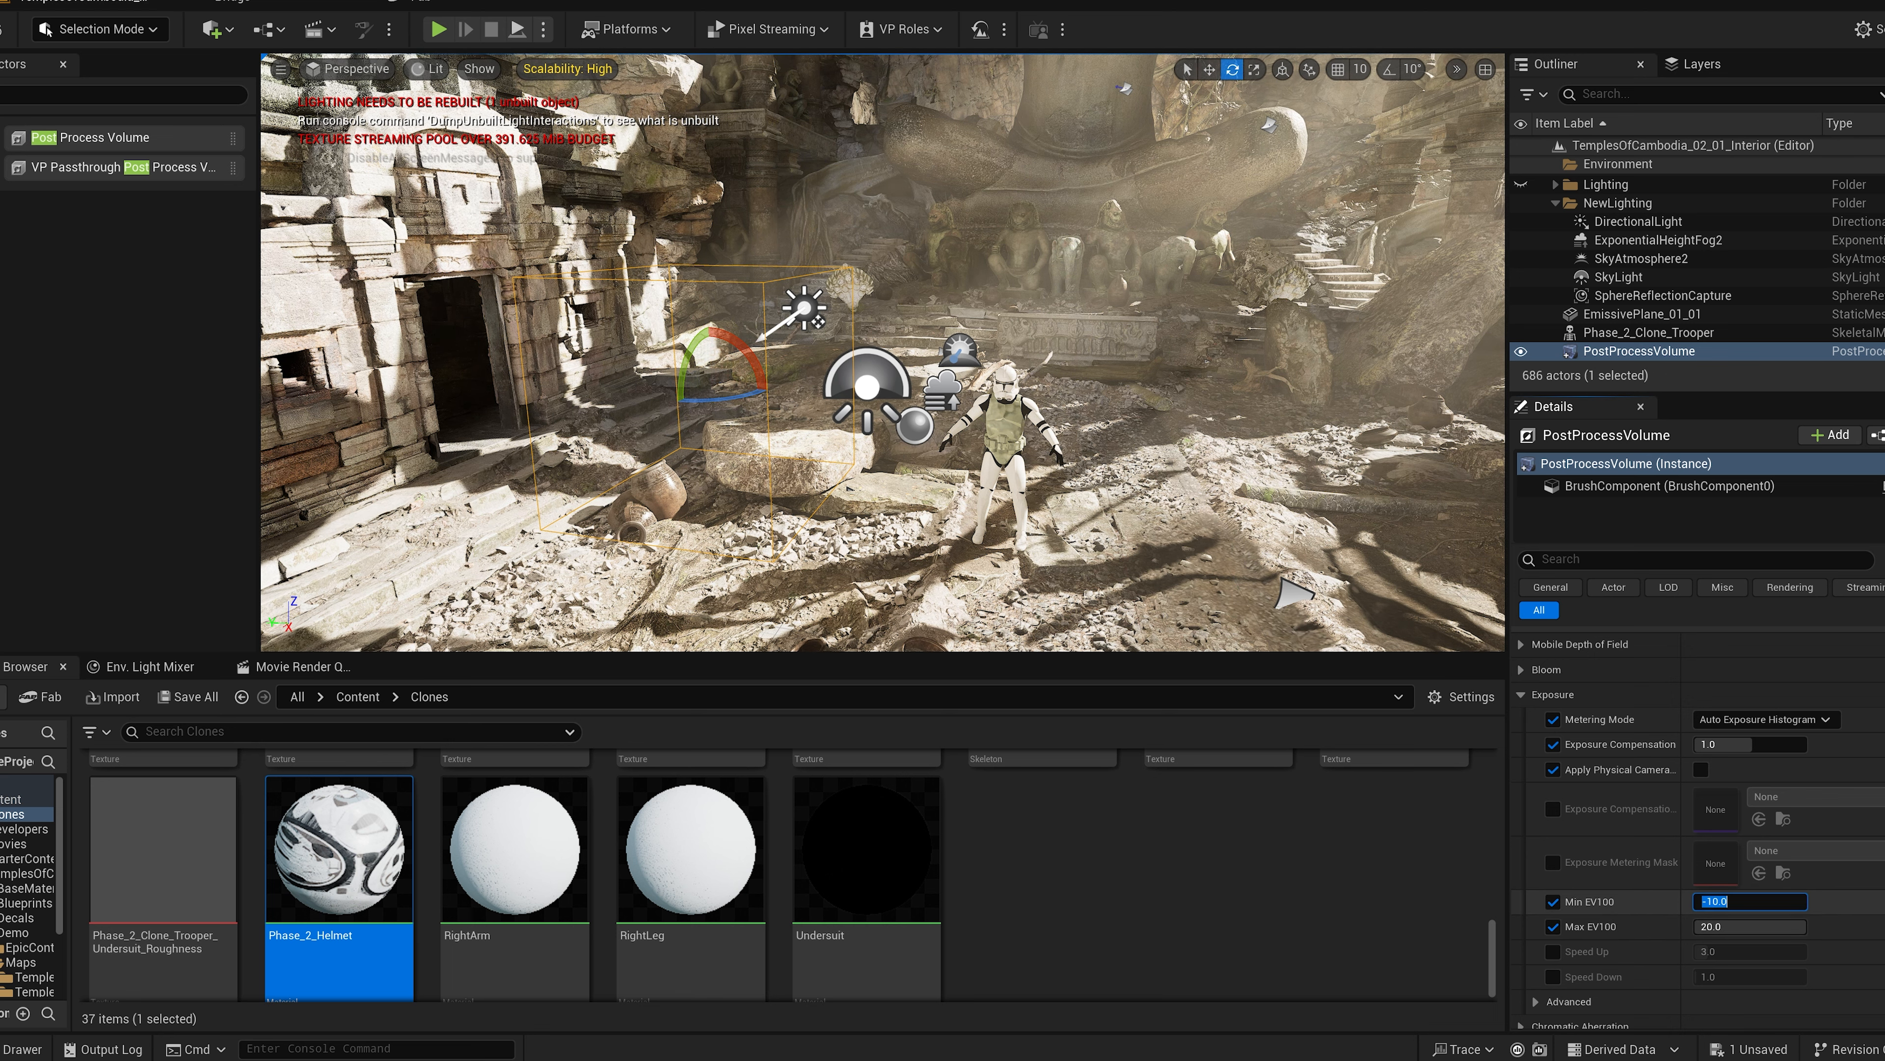
type("1")
key("Tab")
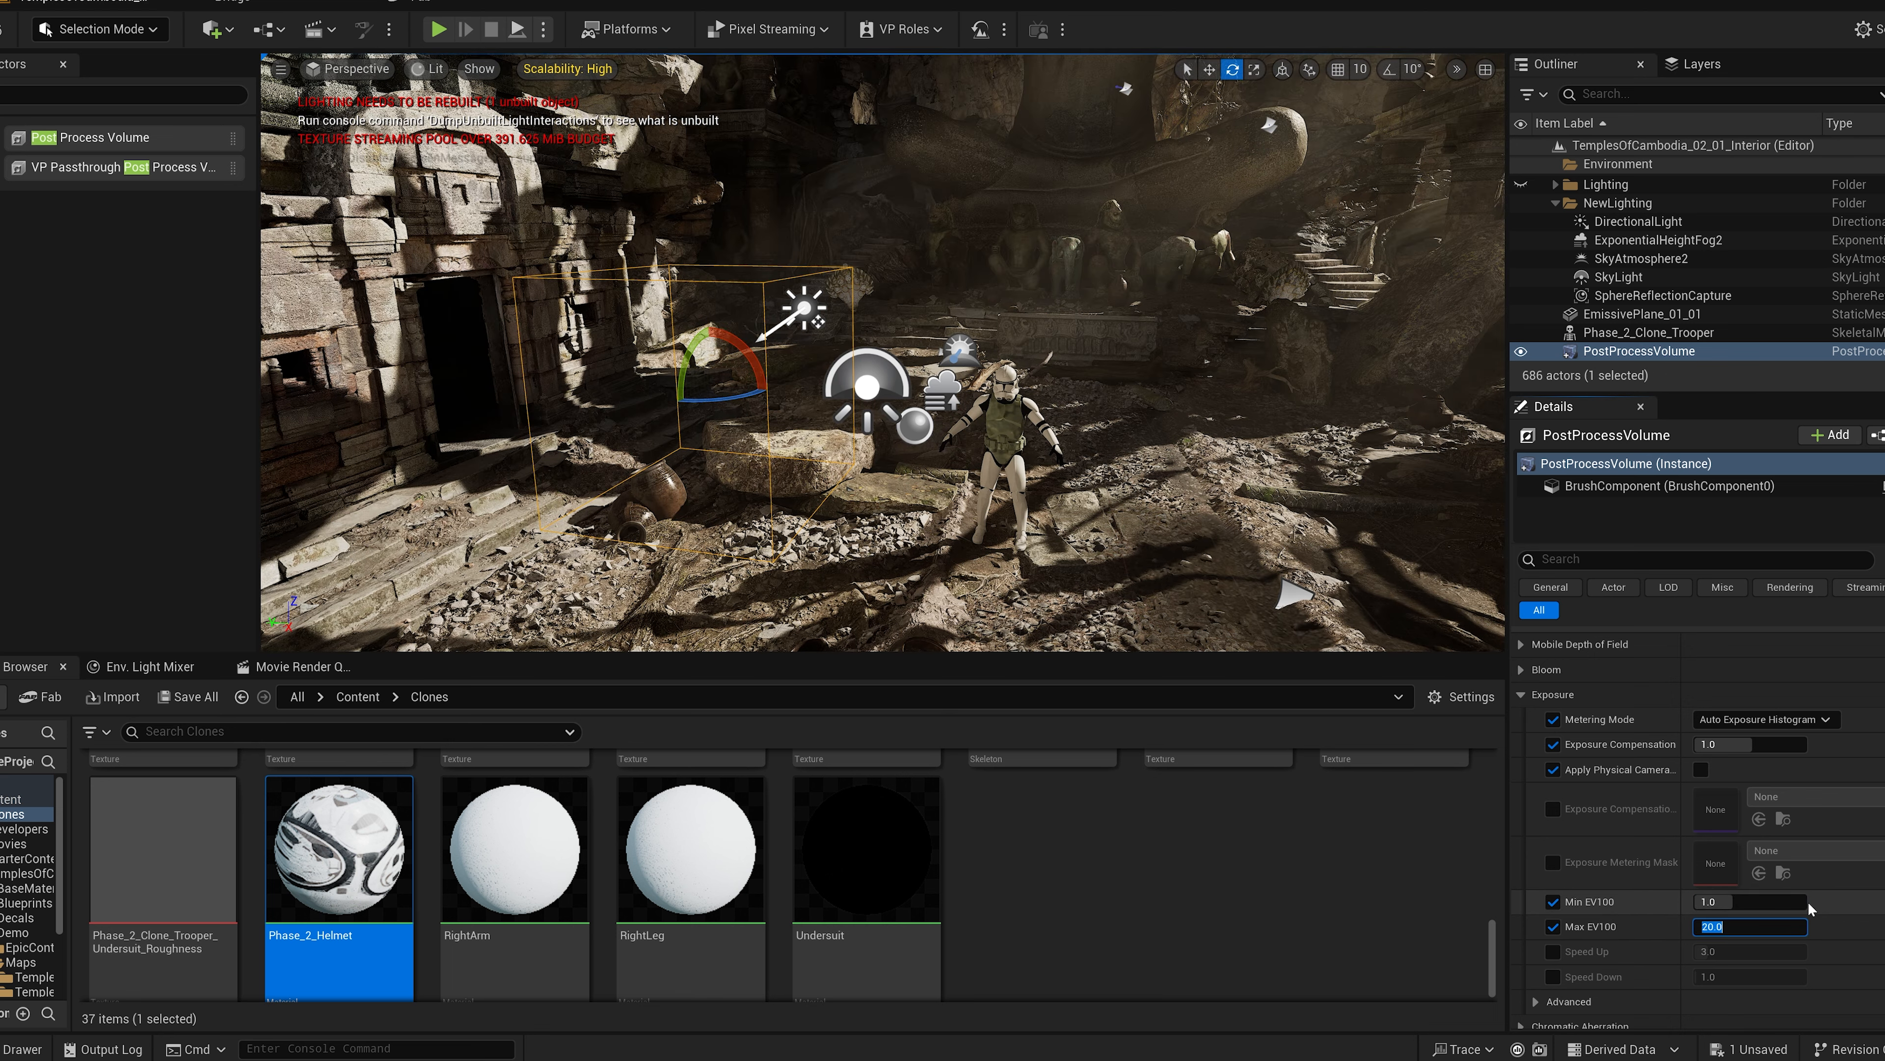
type("1")
key("Return")
key("s")
mouse_move(940, 524)
right_mouse_down()
mouse_move(910, 538)
mouse_move(957, 475)
mouse_move(941, 523)
right_mouse_up()
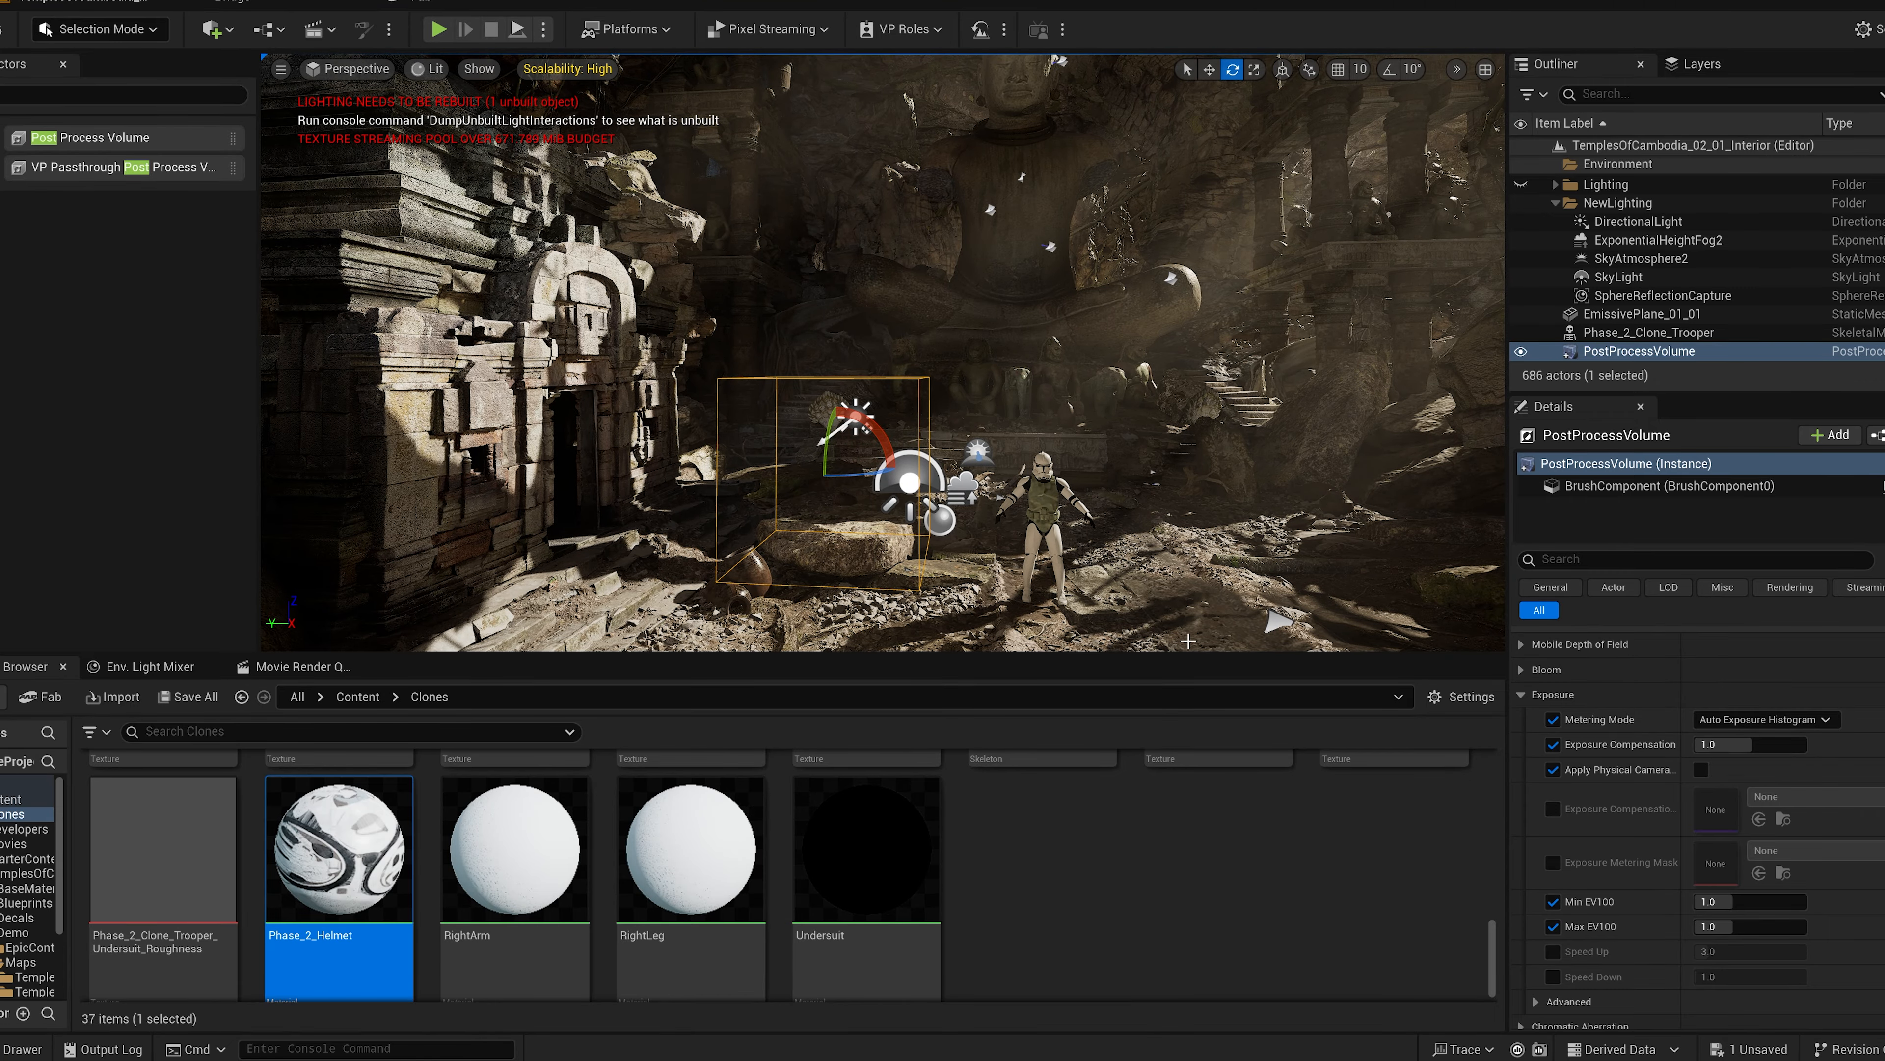
Step: Undo the Min EV100 and Max EV100 changes and inspect the auto exposure near the seated statue
key("ctrl+z")
key("ctrl+z")
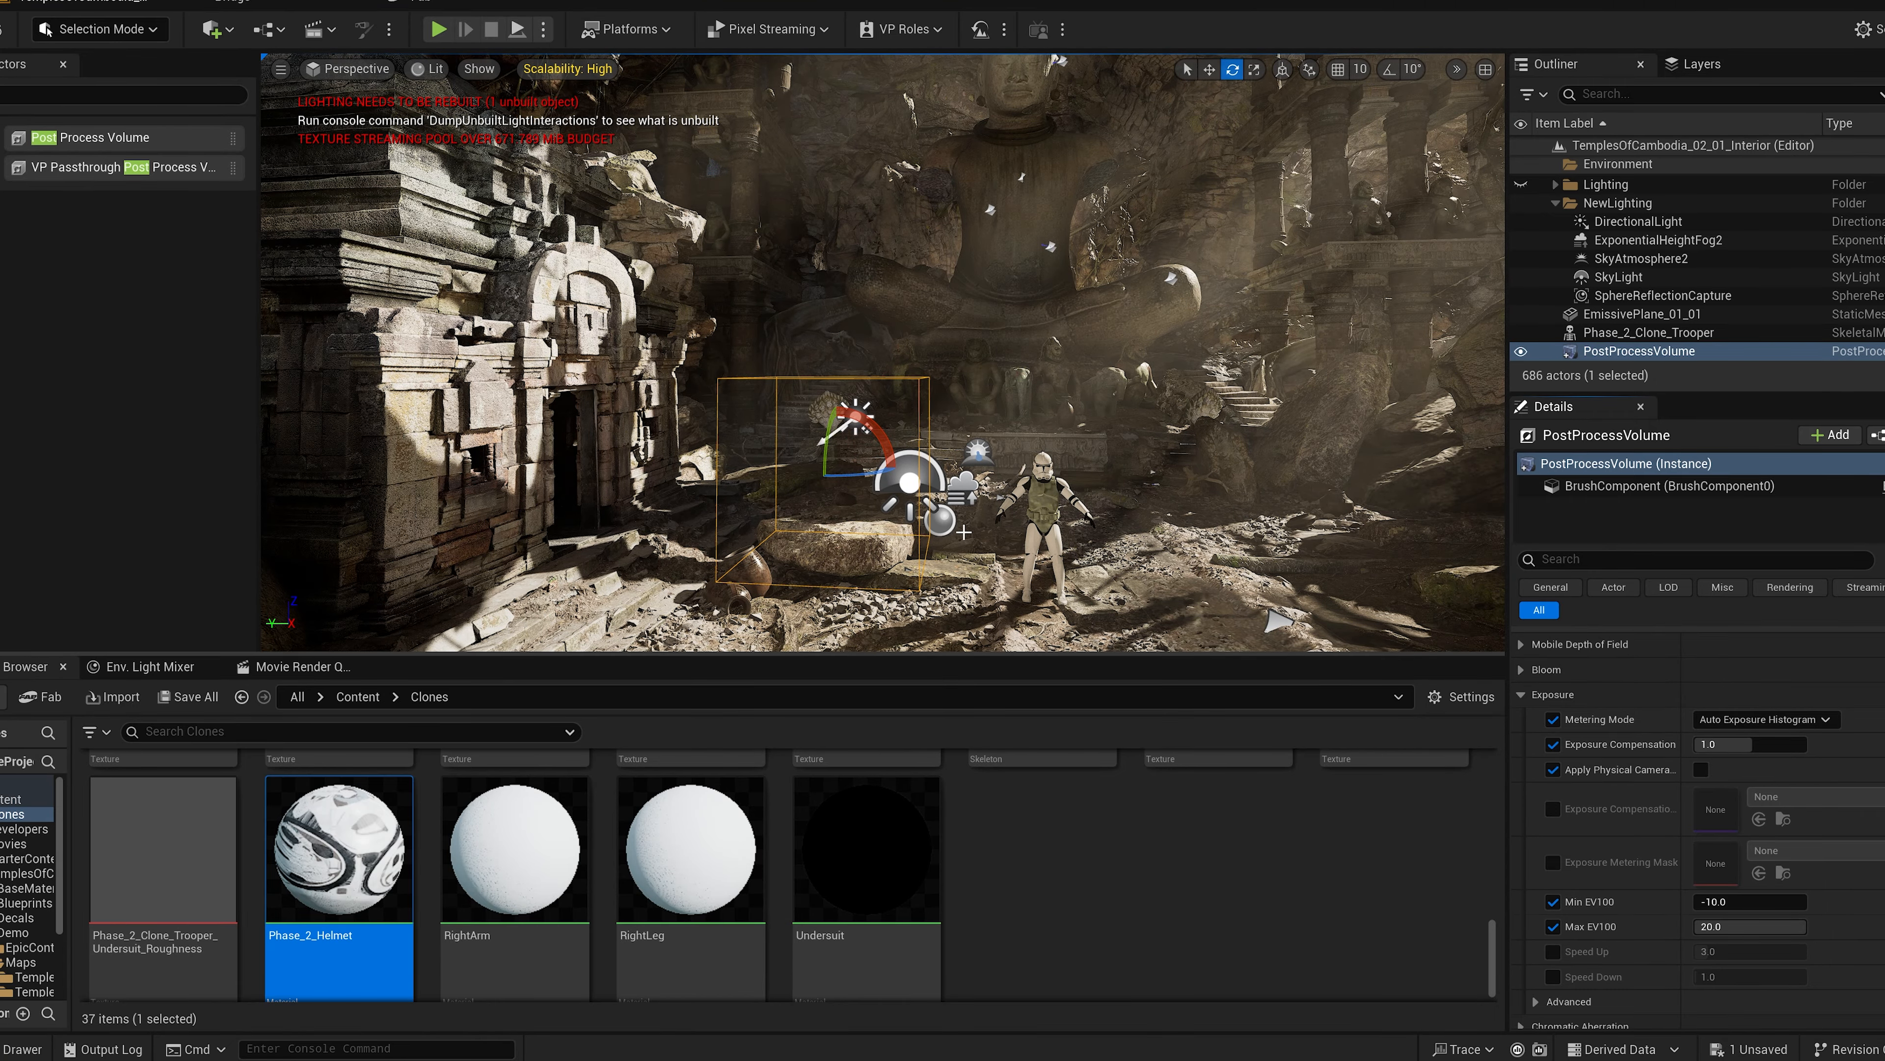
right_click_drag(963, 532, 1006, 425)
key("w")
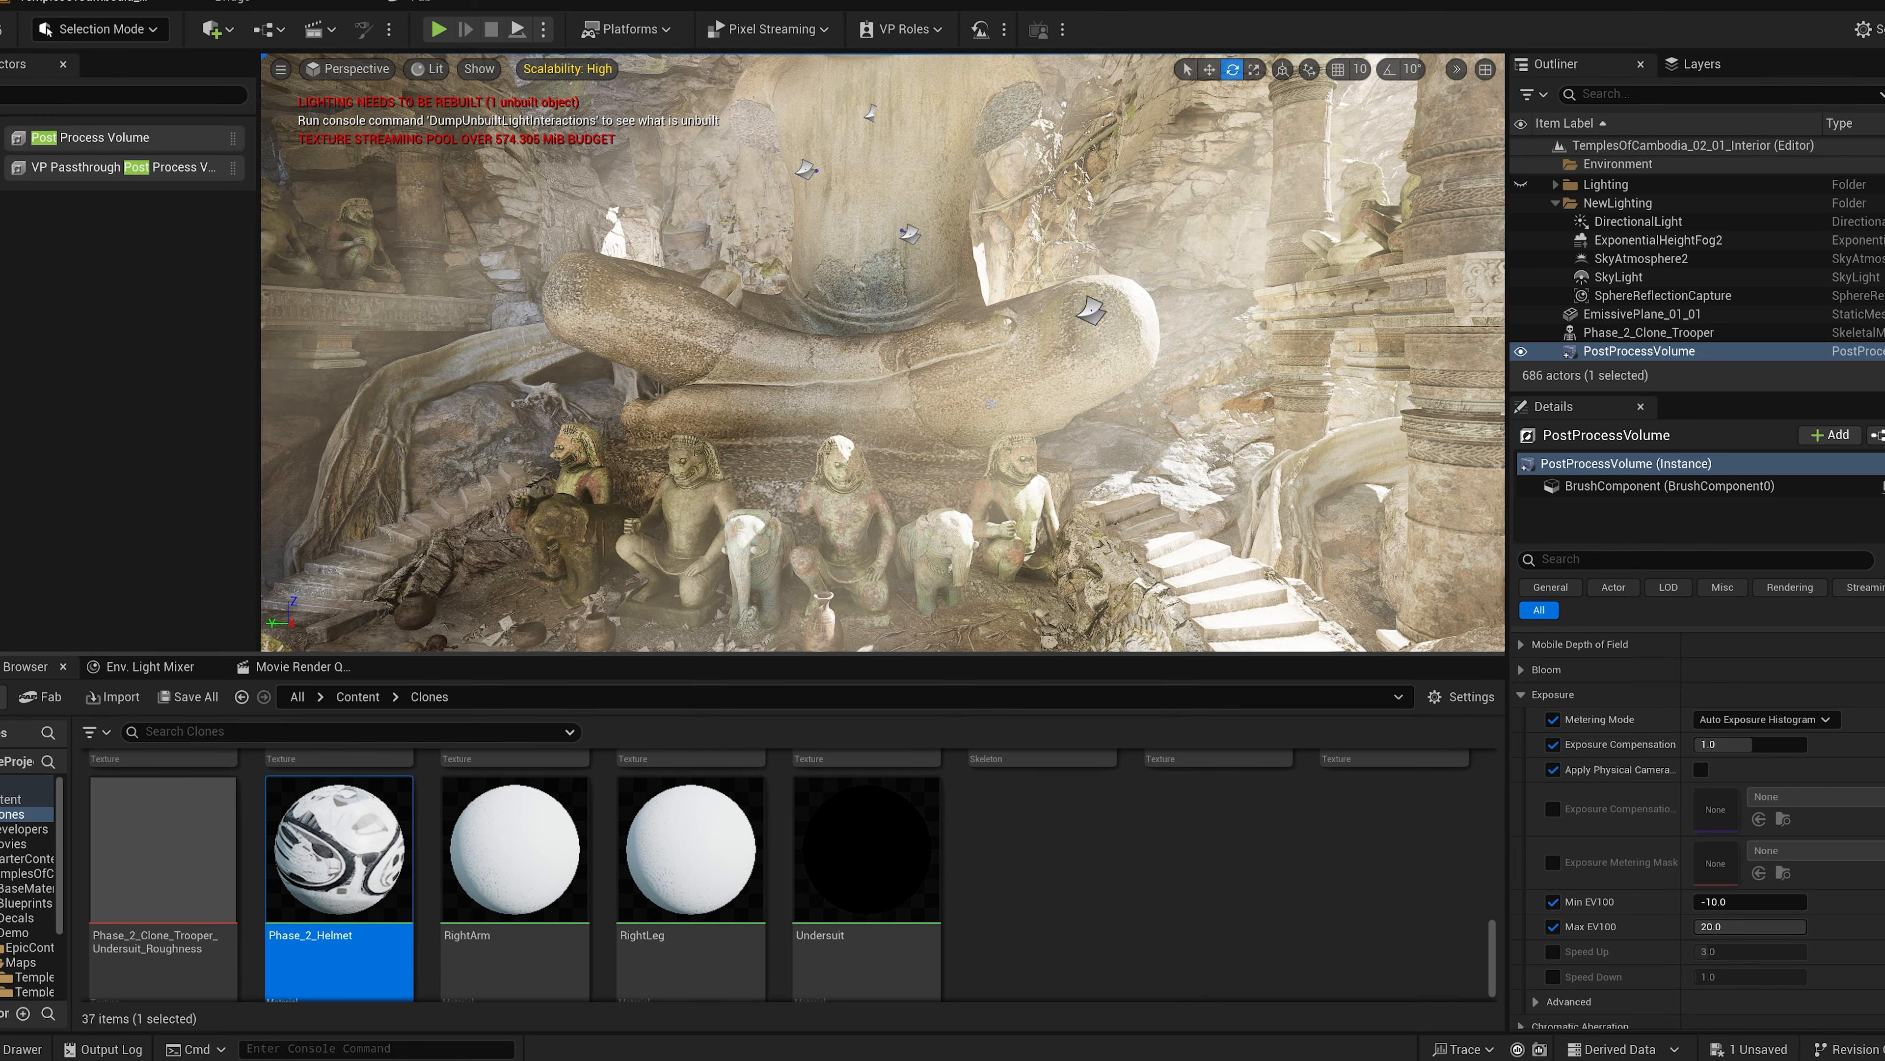
Step: Lock the exposure again by setting Min EV100 and Max EV100 to 1
left_click(1748, 903)
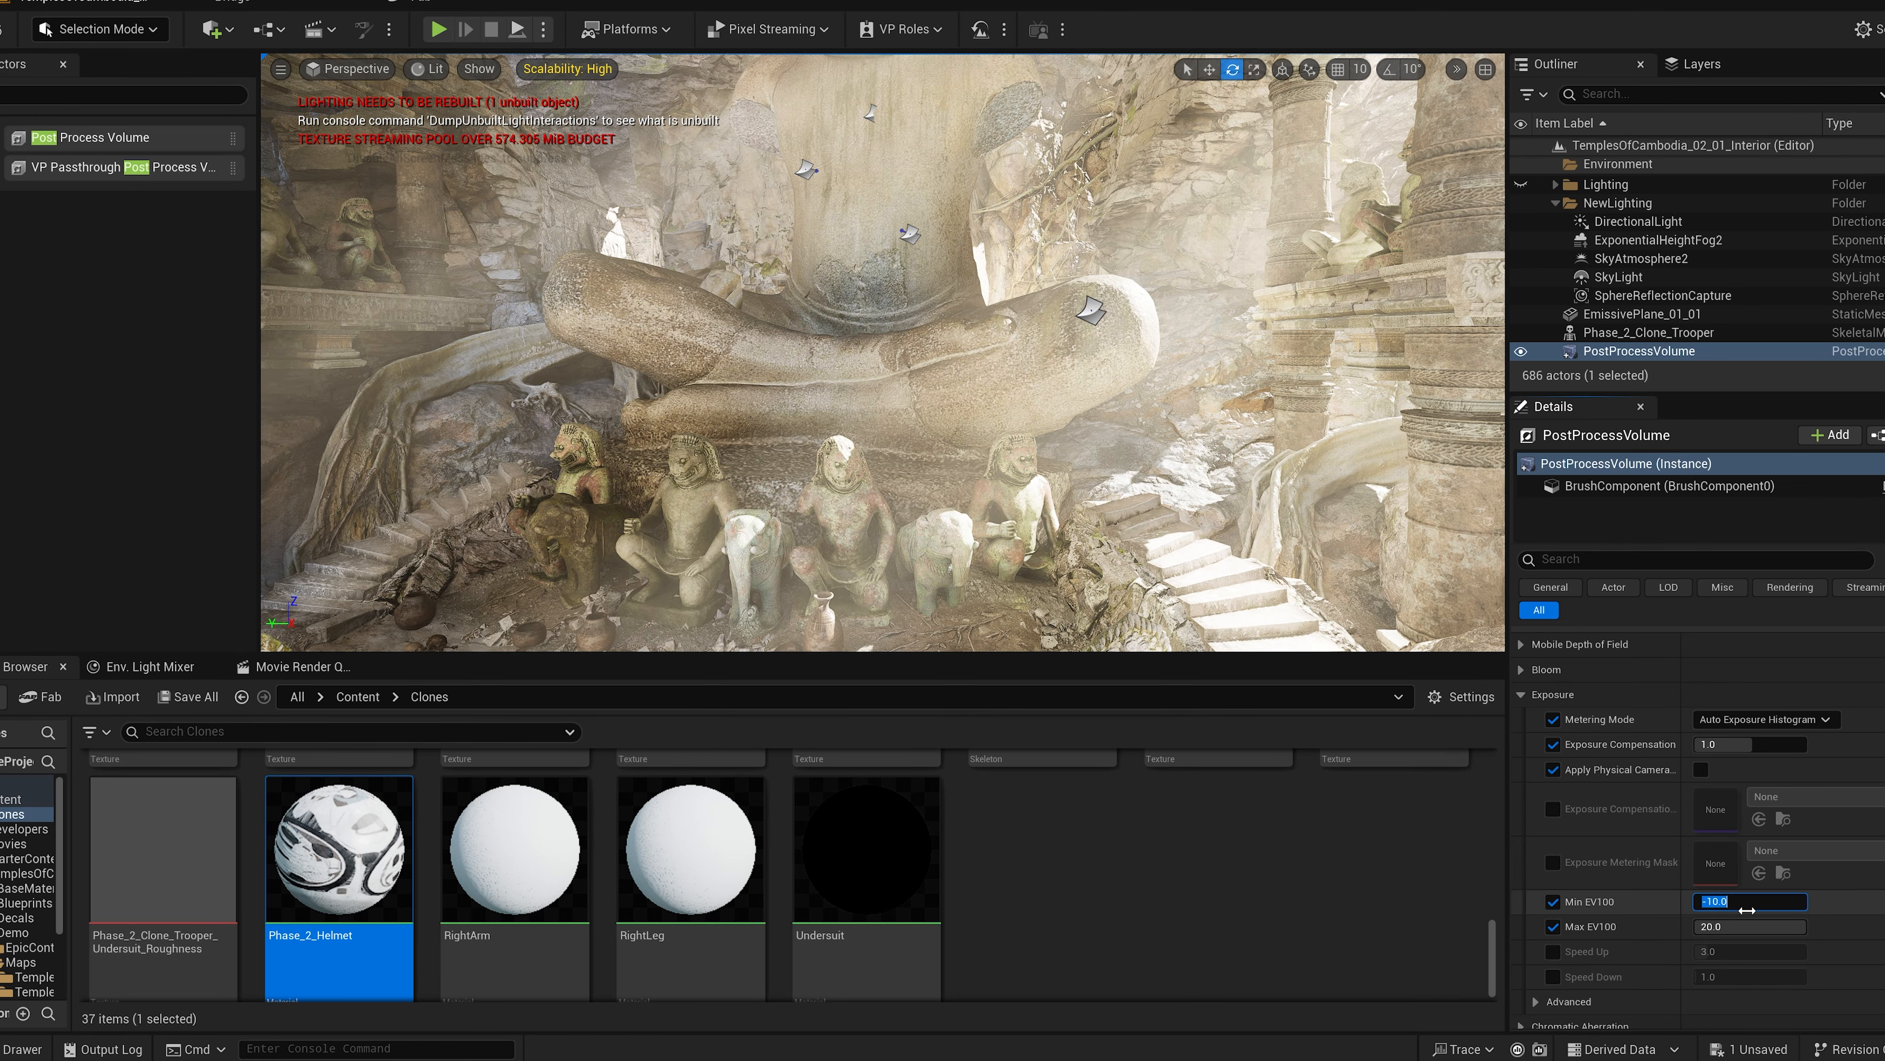
type("1")
key("Tab")
type("1")
key("Return")
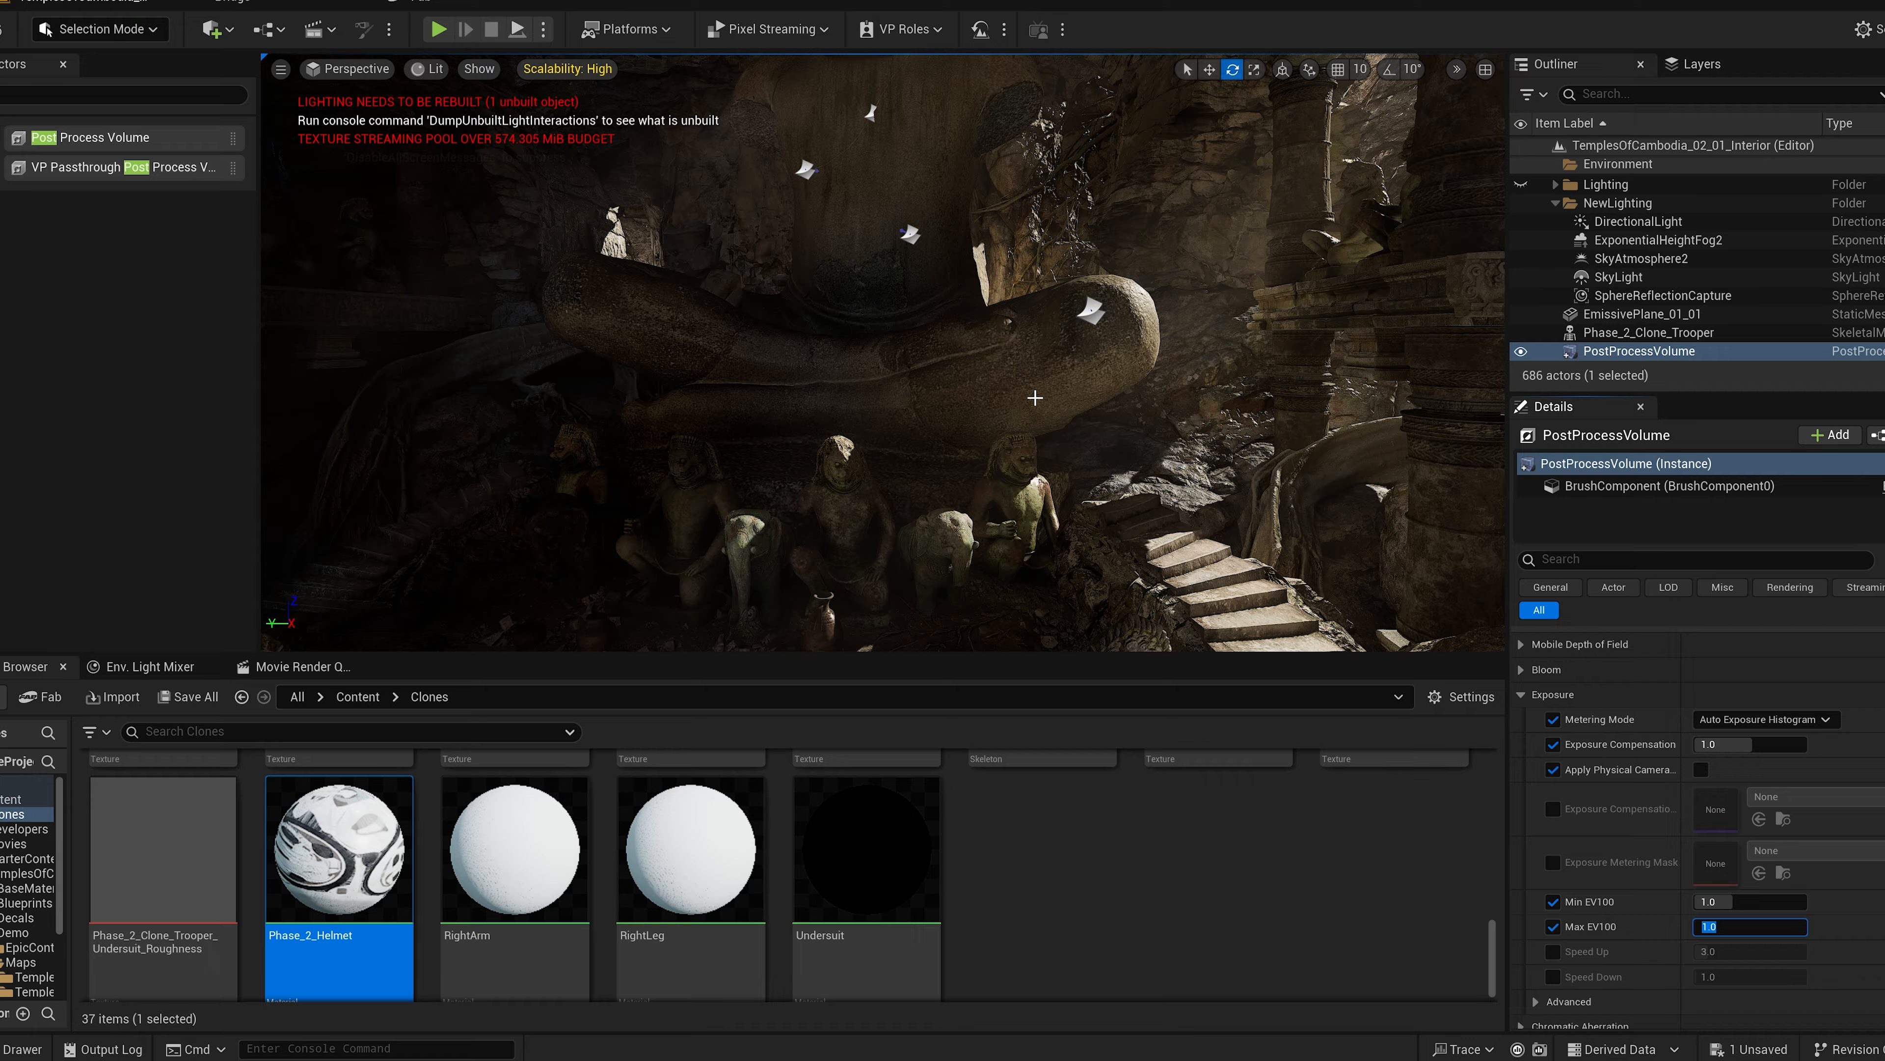
Step: Raise the directional light's Intensity to 20 lux
right_click_drag(1035, 399, 876, 379)
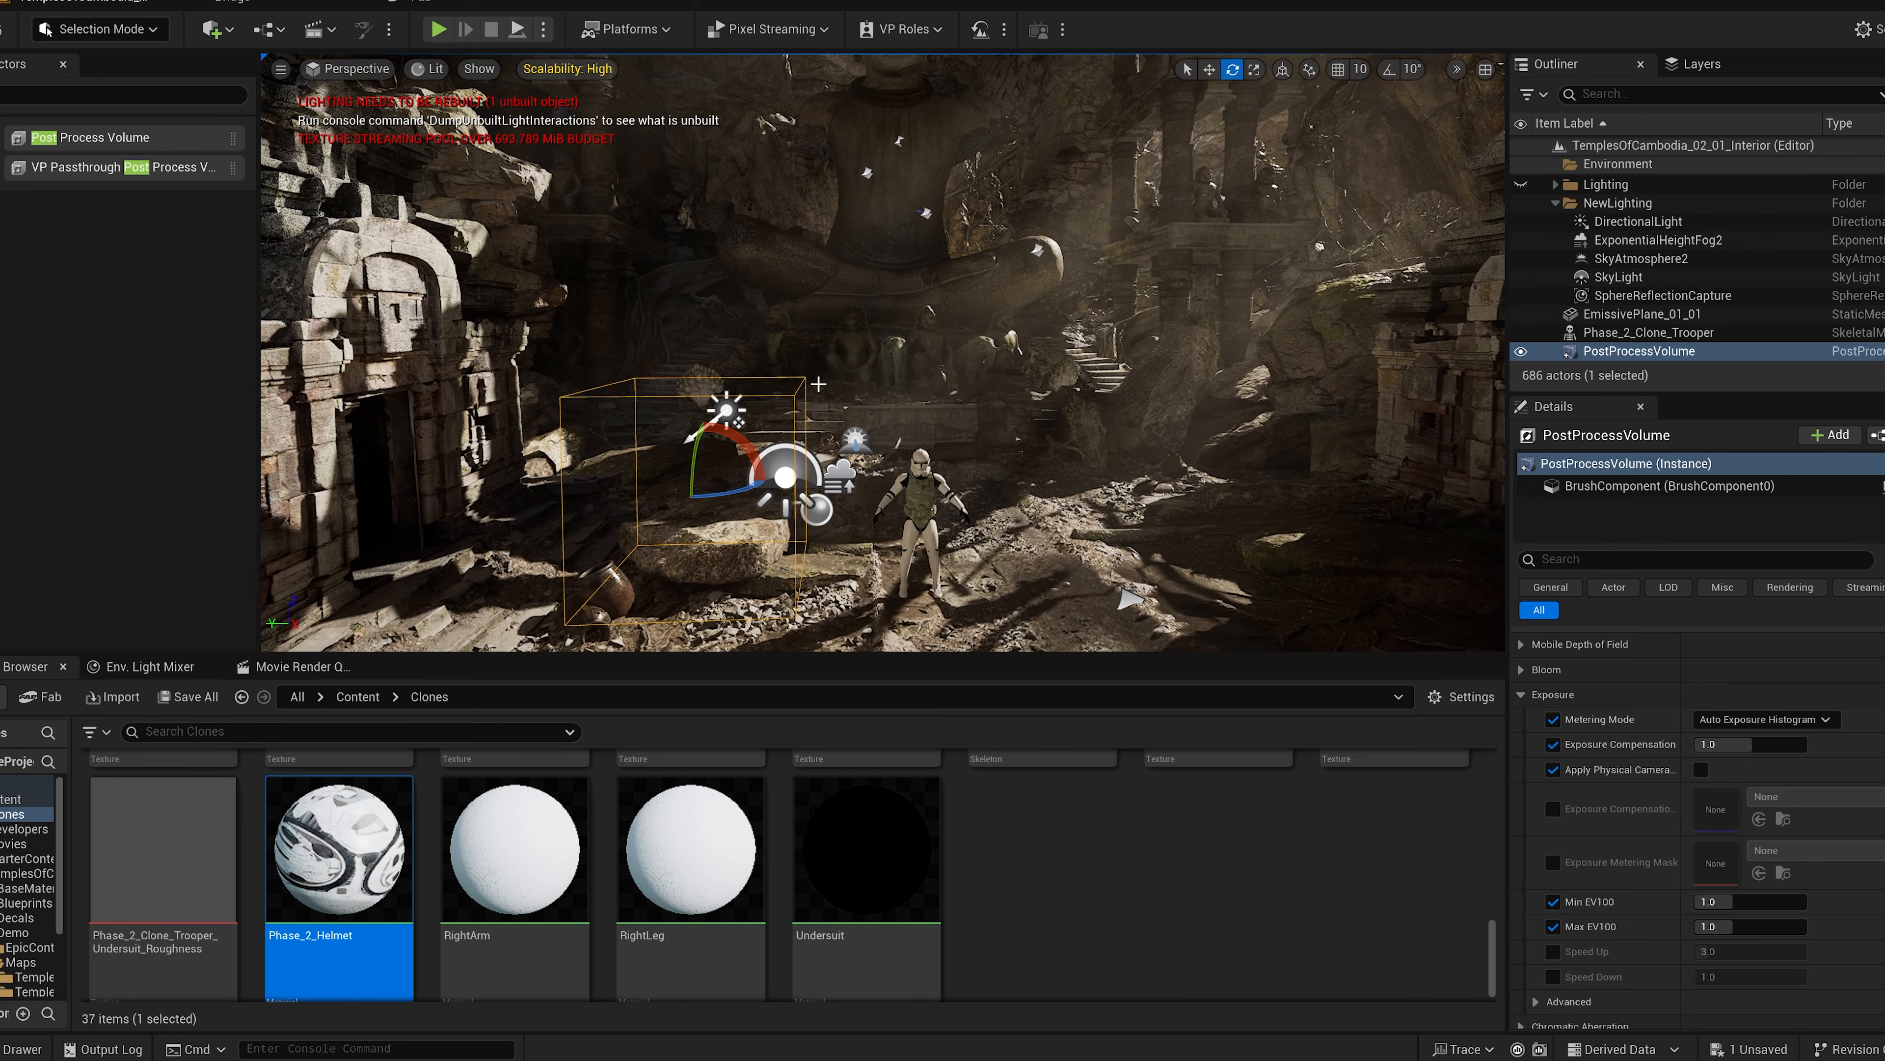
left_click(1638, 222)
left_click(1770, 698)
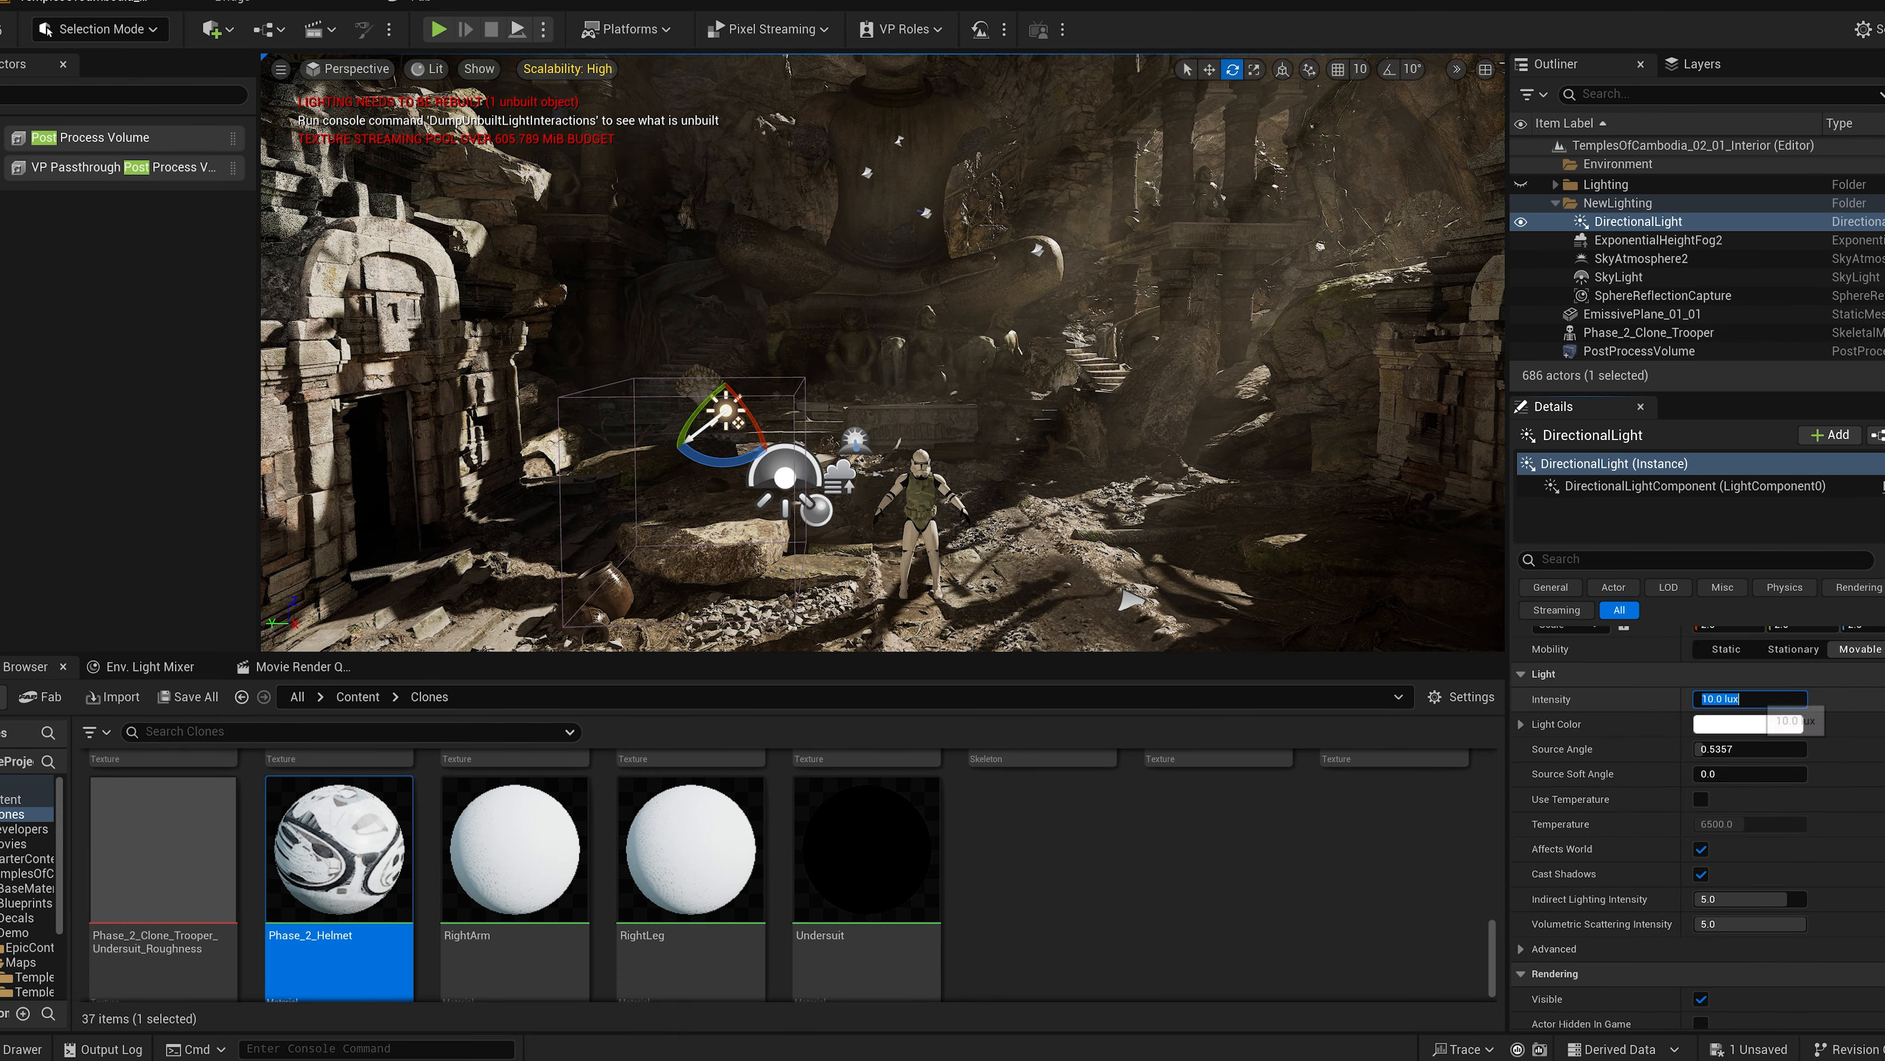
type("20")
key("Return")
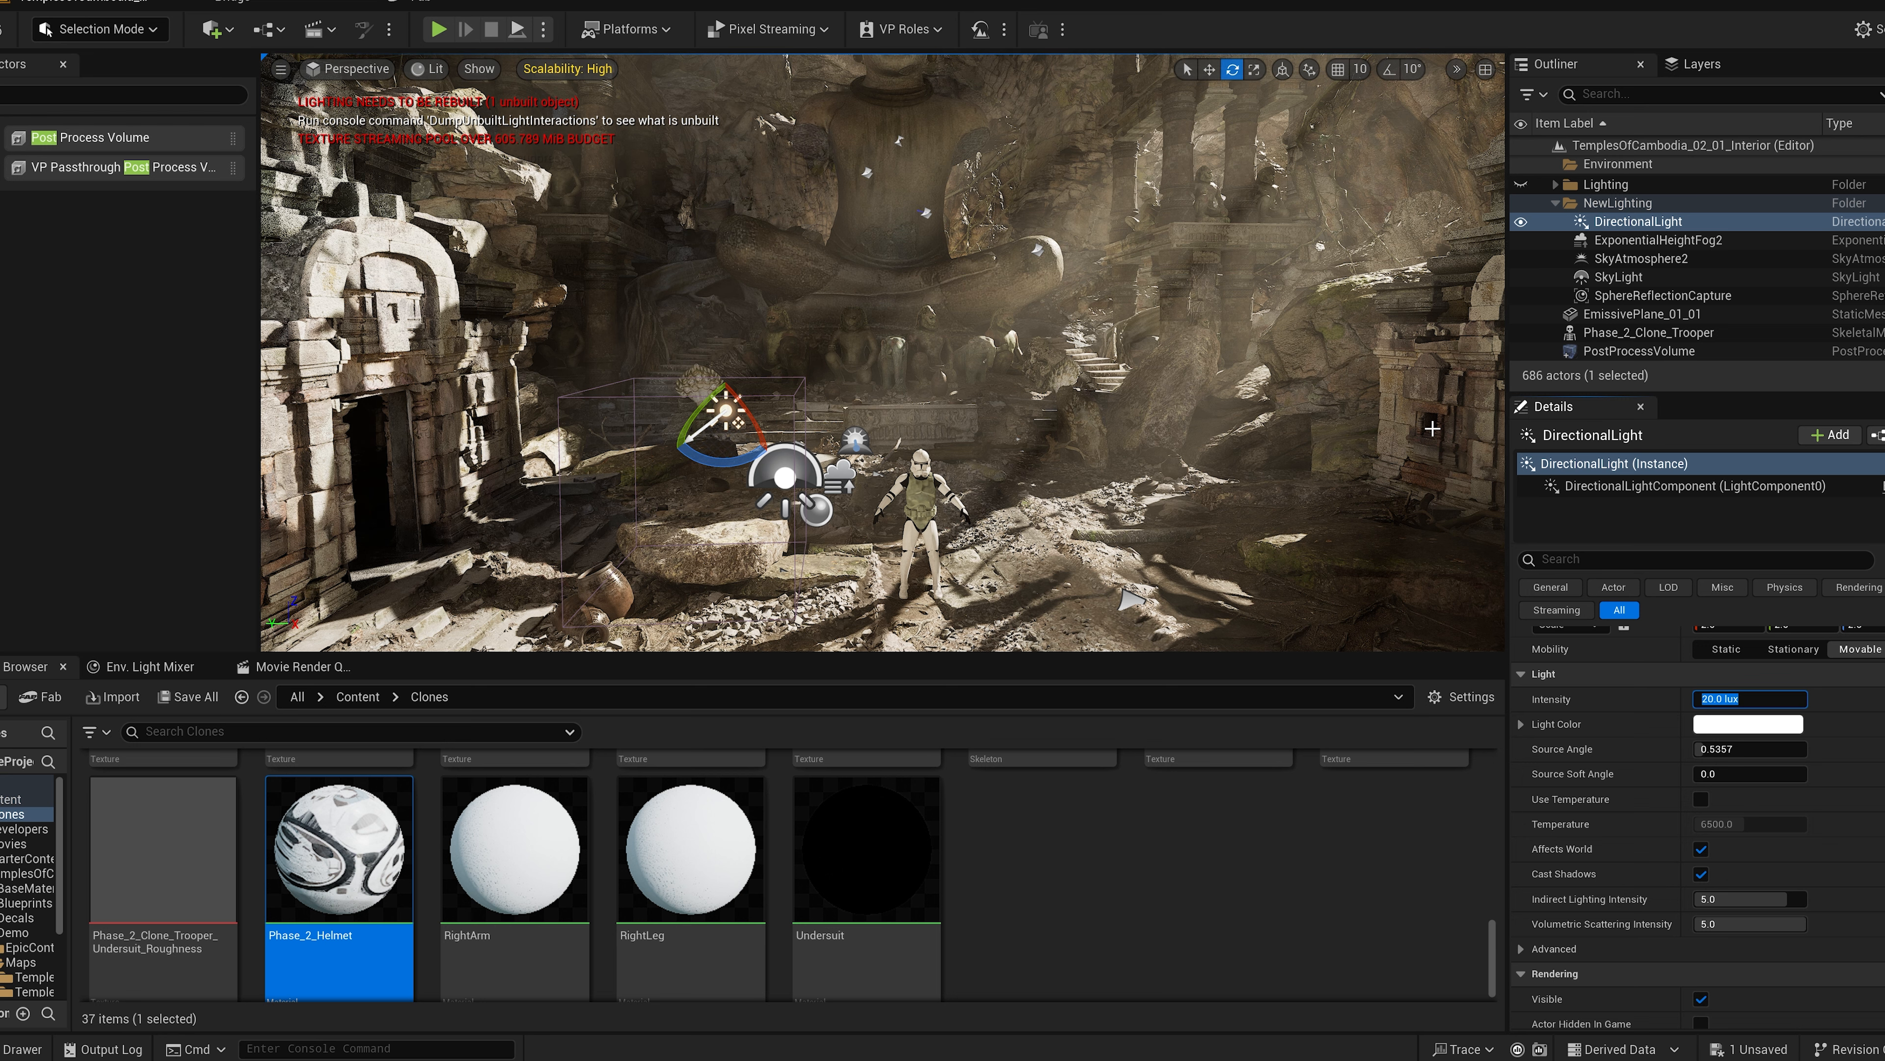
Step: Raise the sky light's Intensity Scale to 20
left_click(780, 480)
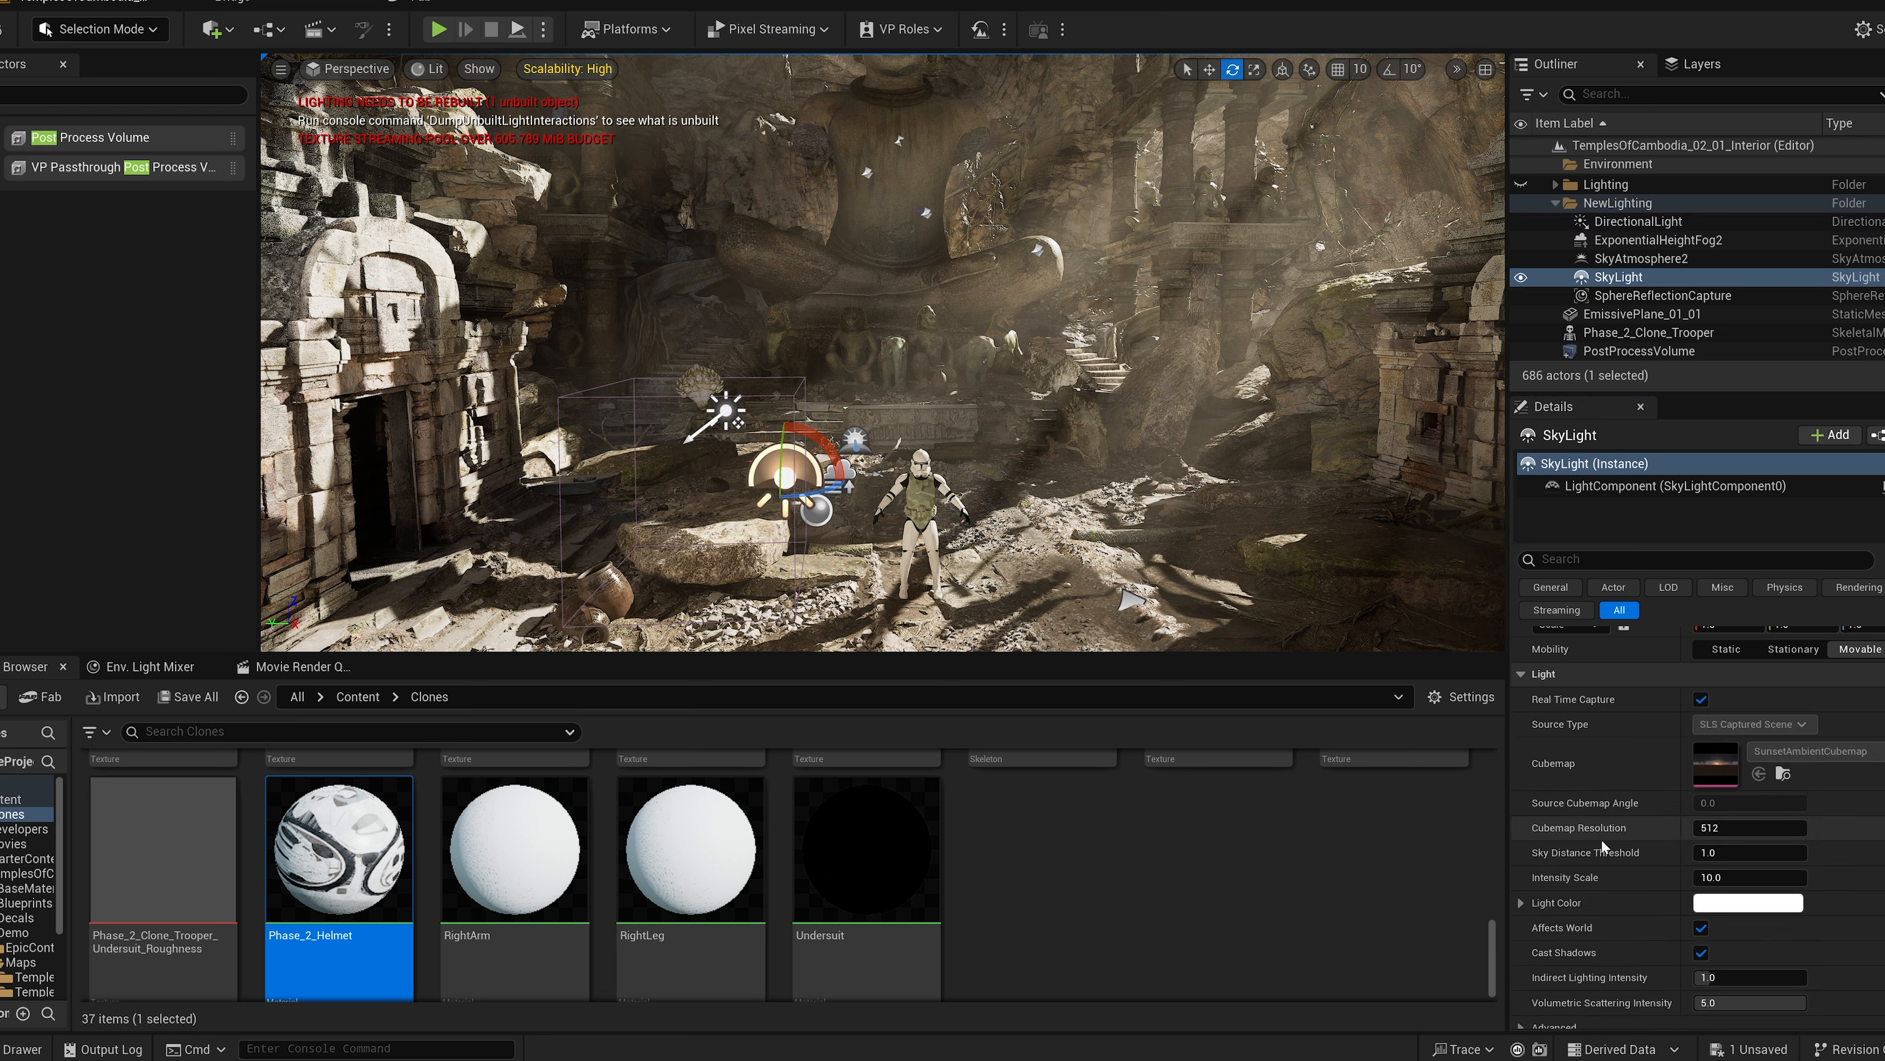
left_click(1726, 877)
type("20")
key("Return")
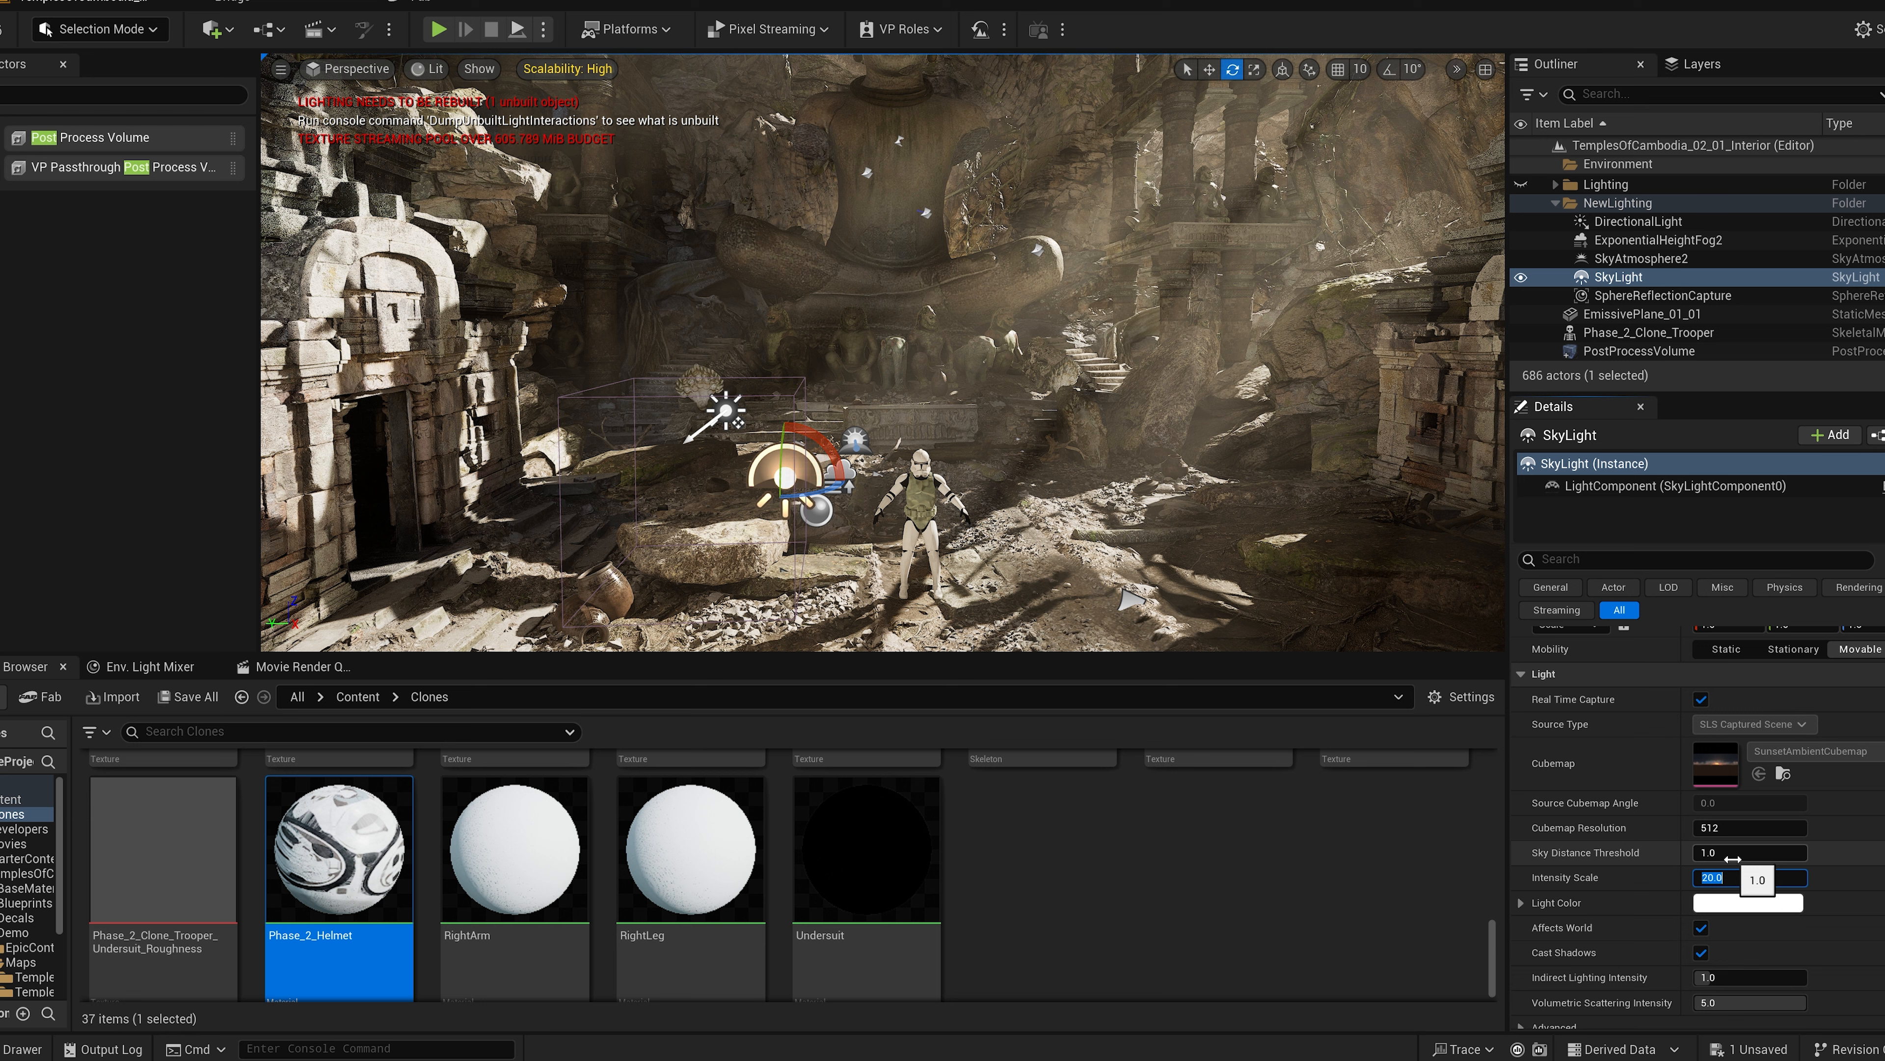
left_click(1179, 517)
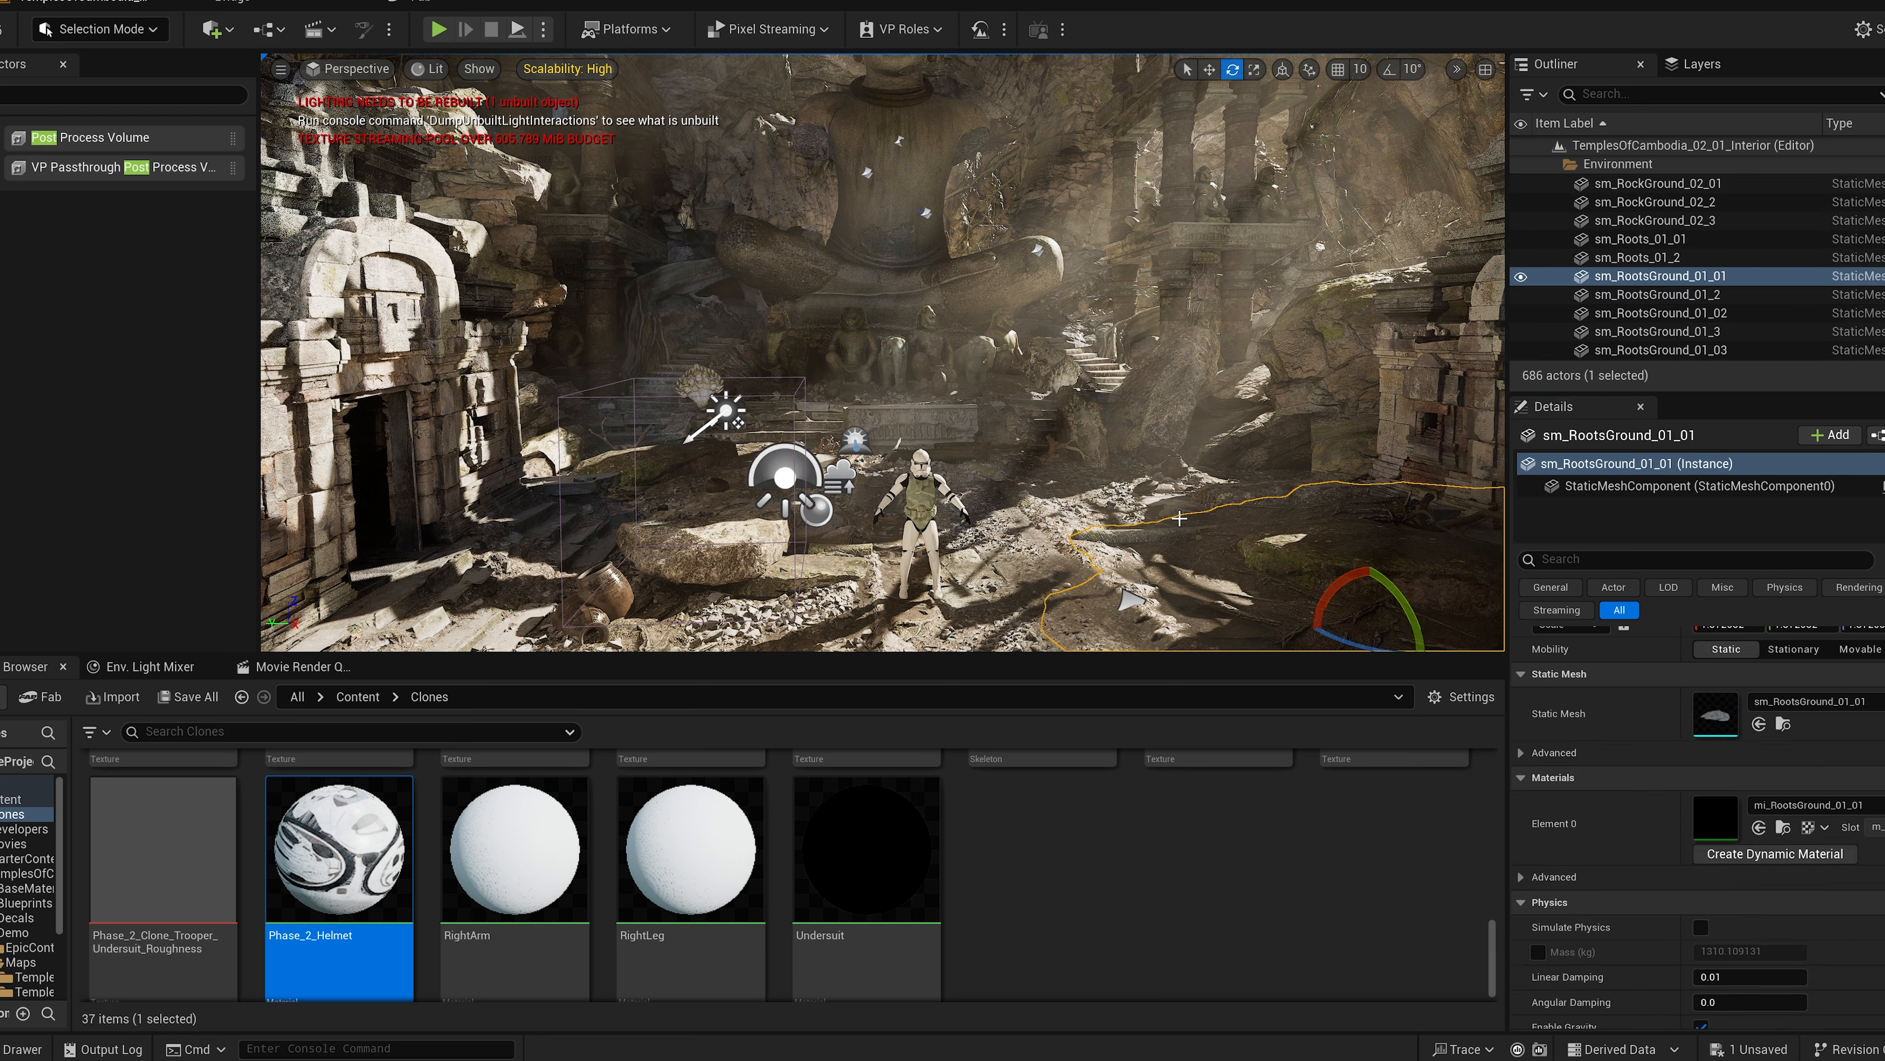
Step: Try a Volumetric Scattering Intensity of 10 on the directional light, then settle on 8
left_click(724, 412)
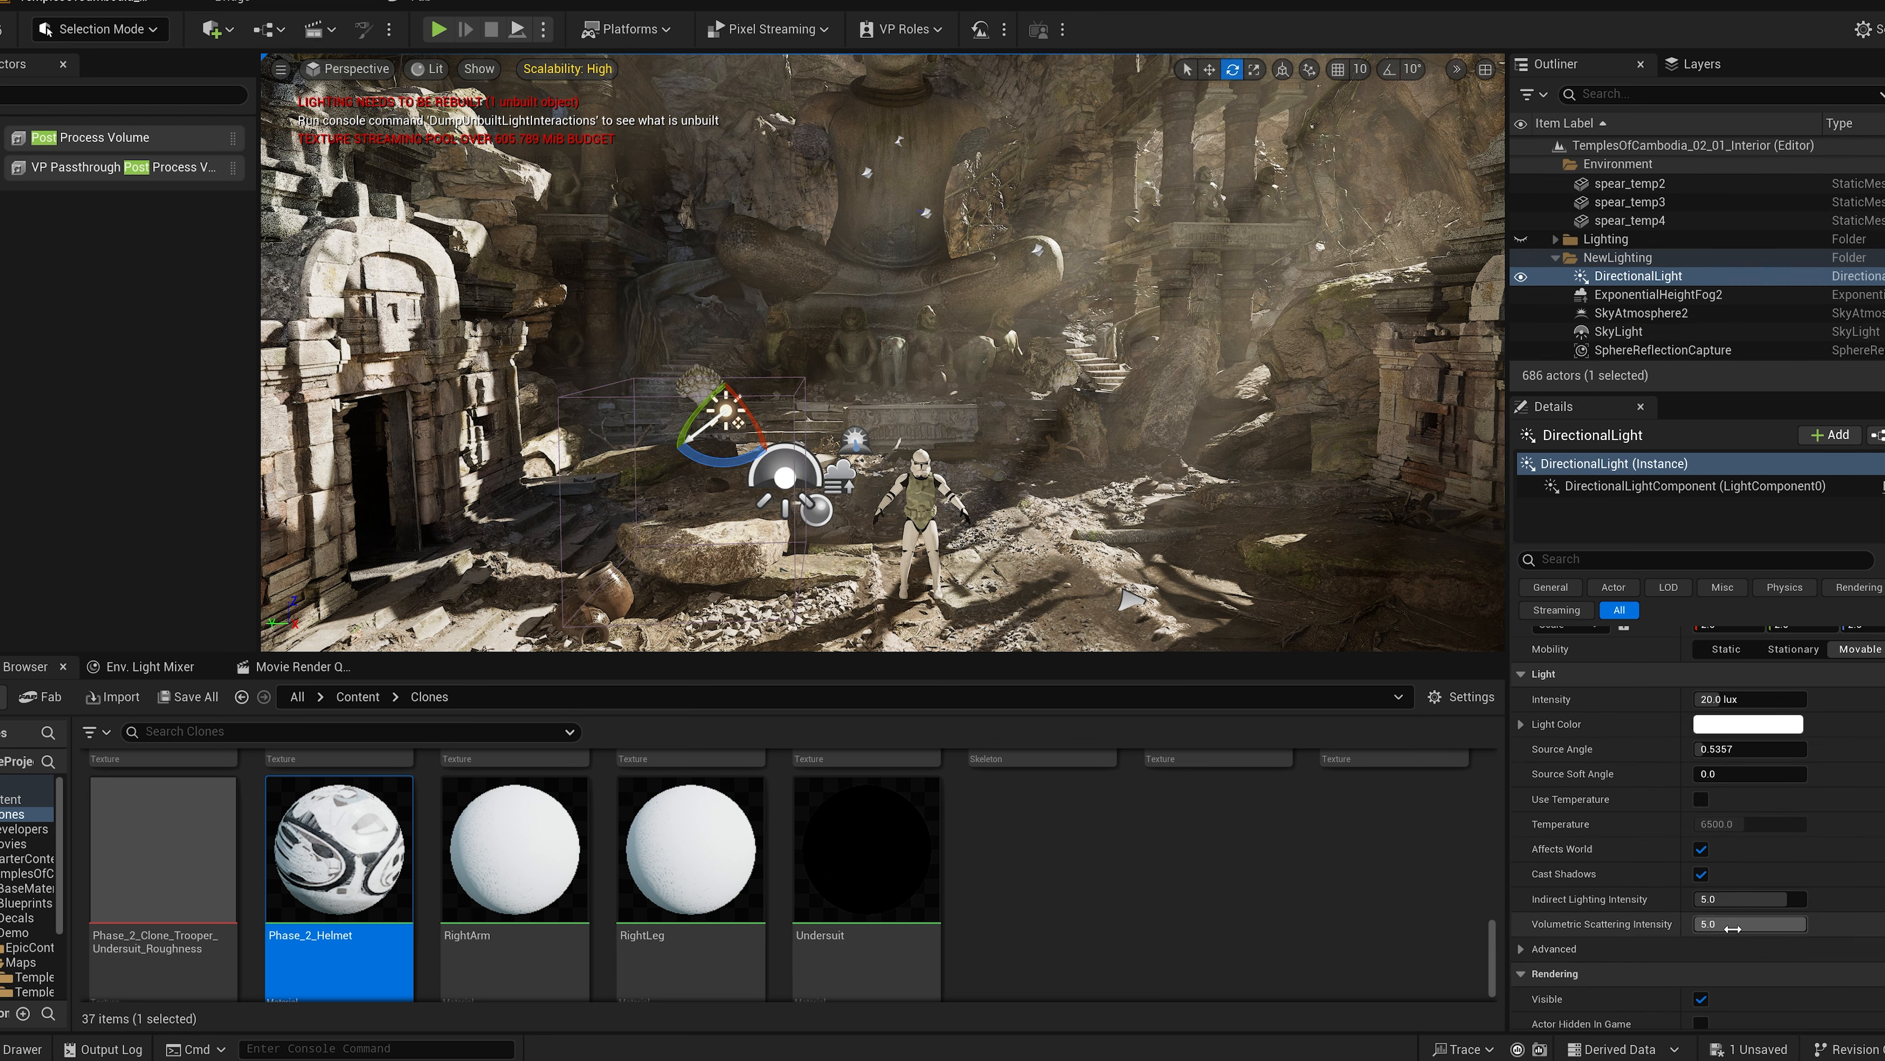
left_click(1733, 928)
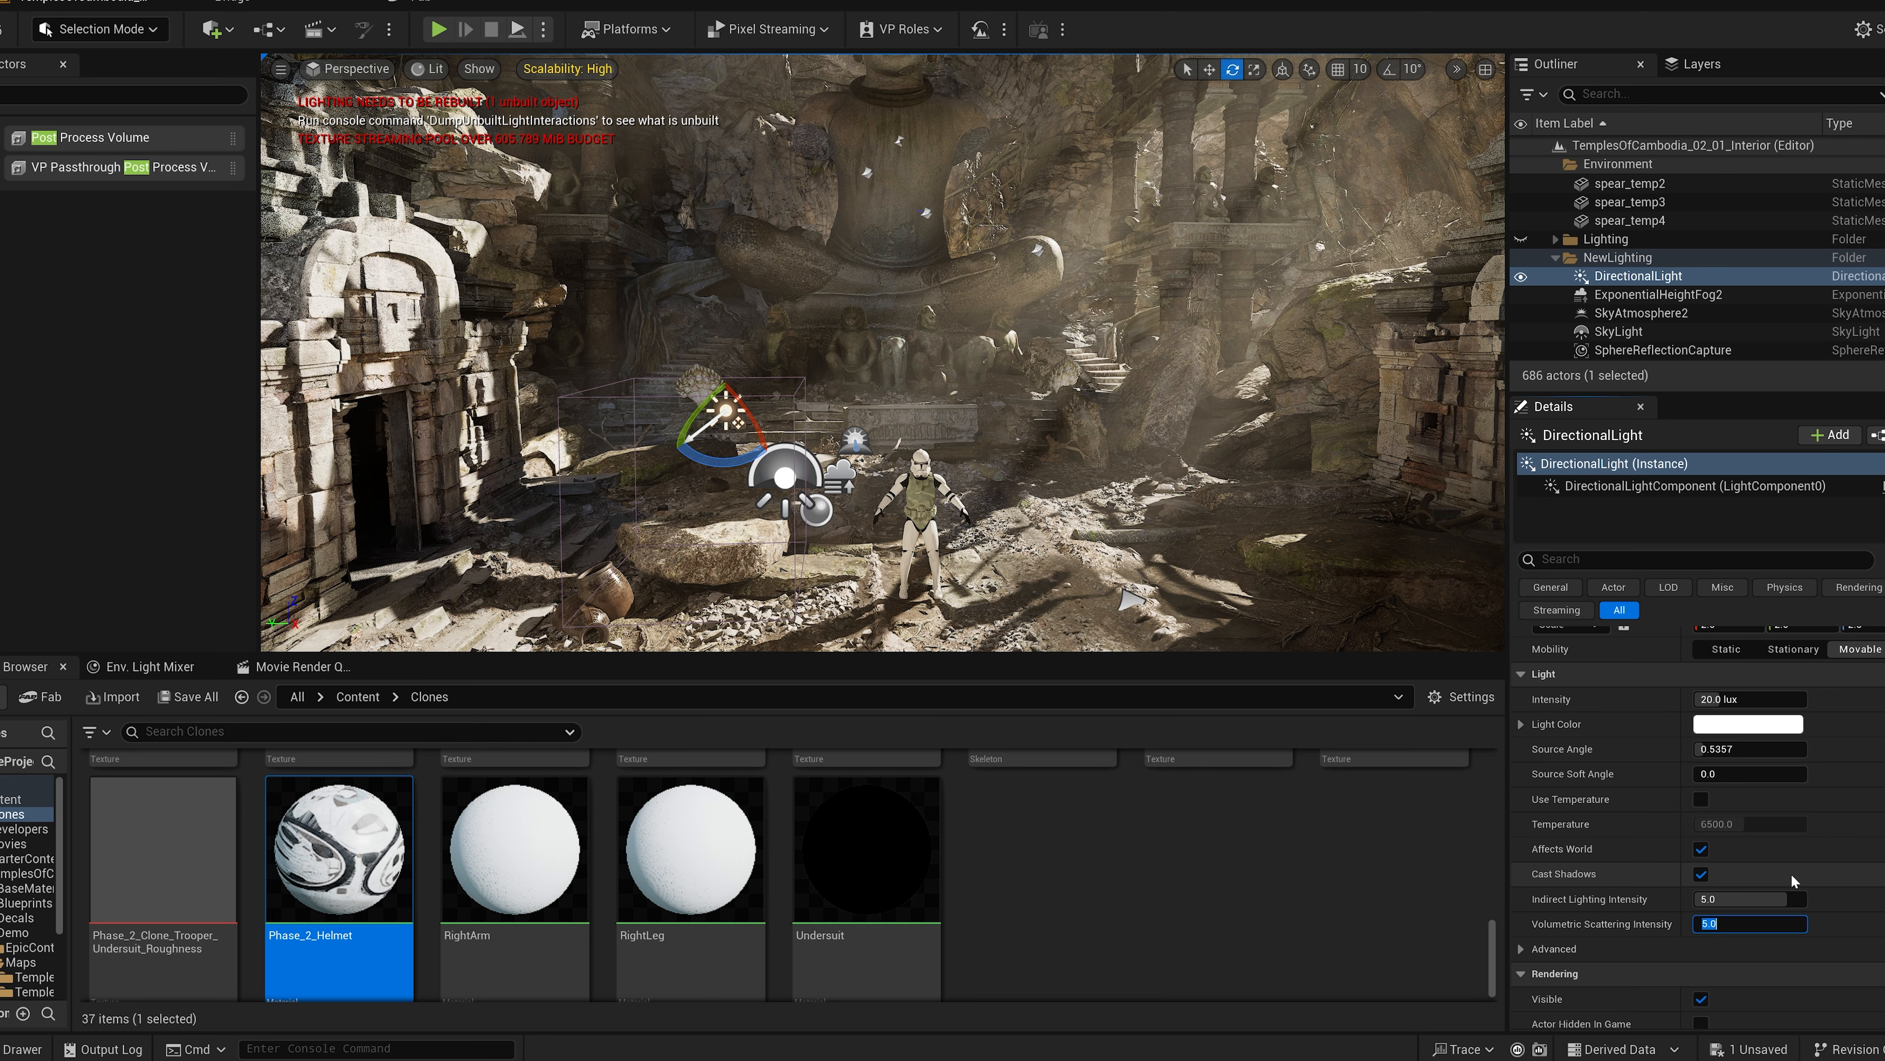
type("10")
key("Return")
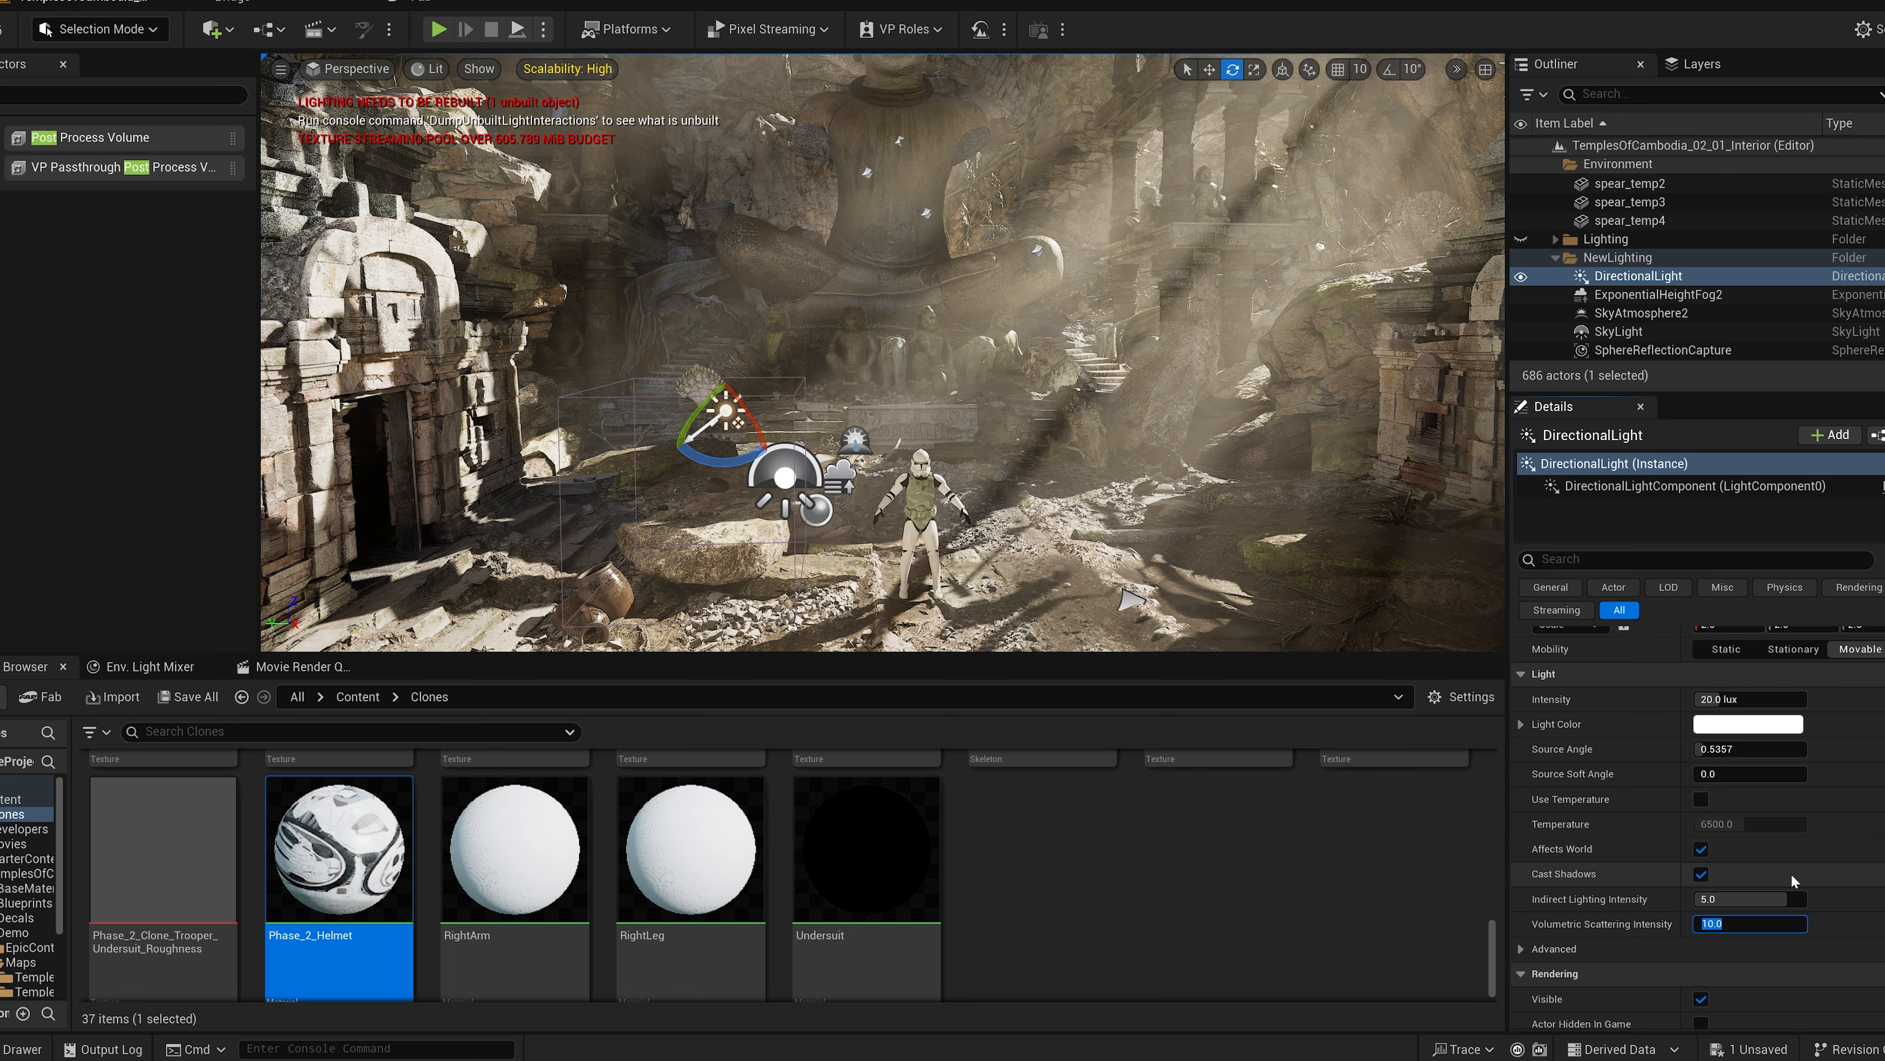
type("8")
key("Return")
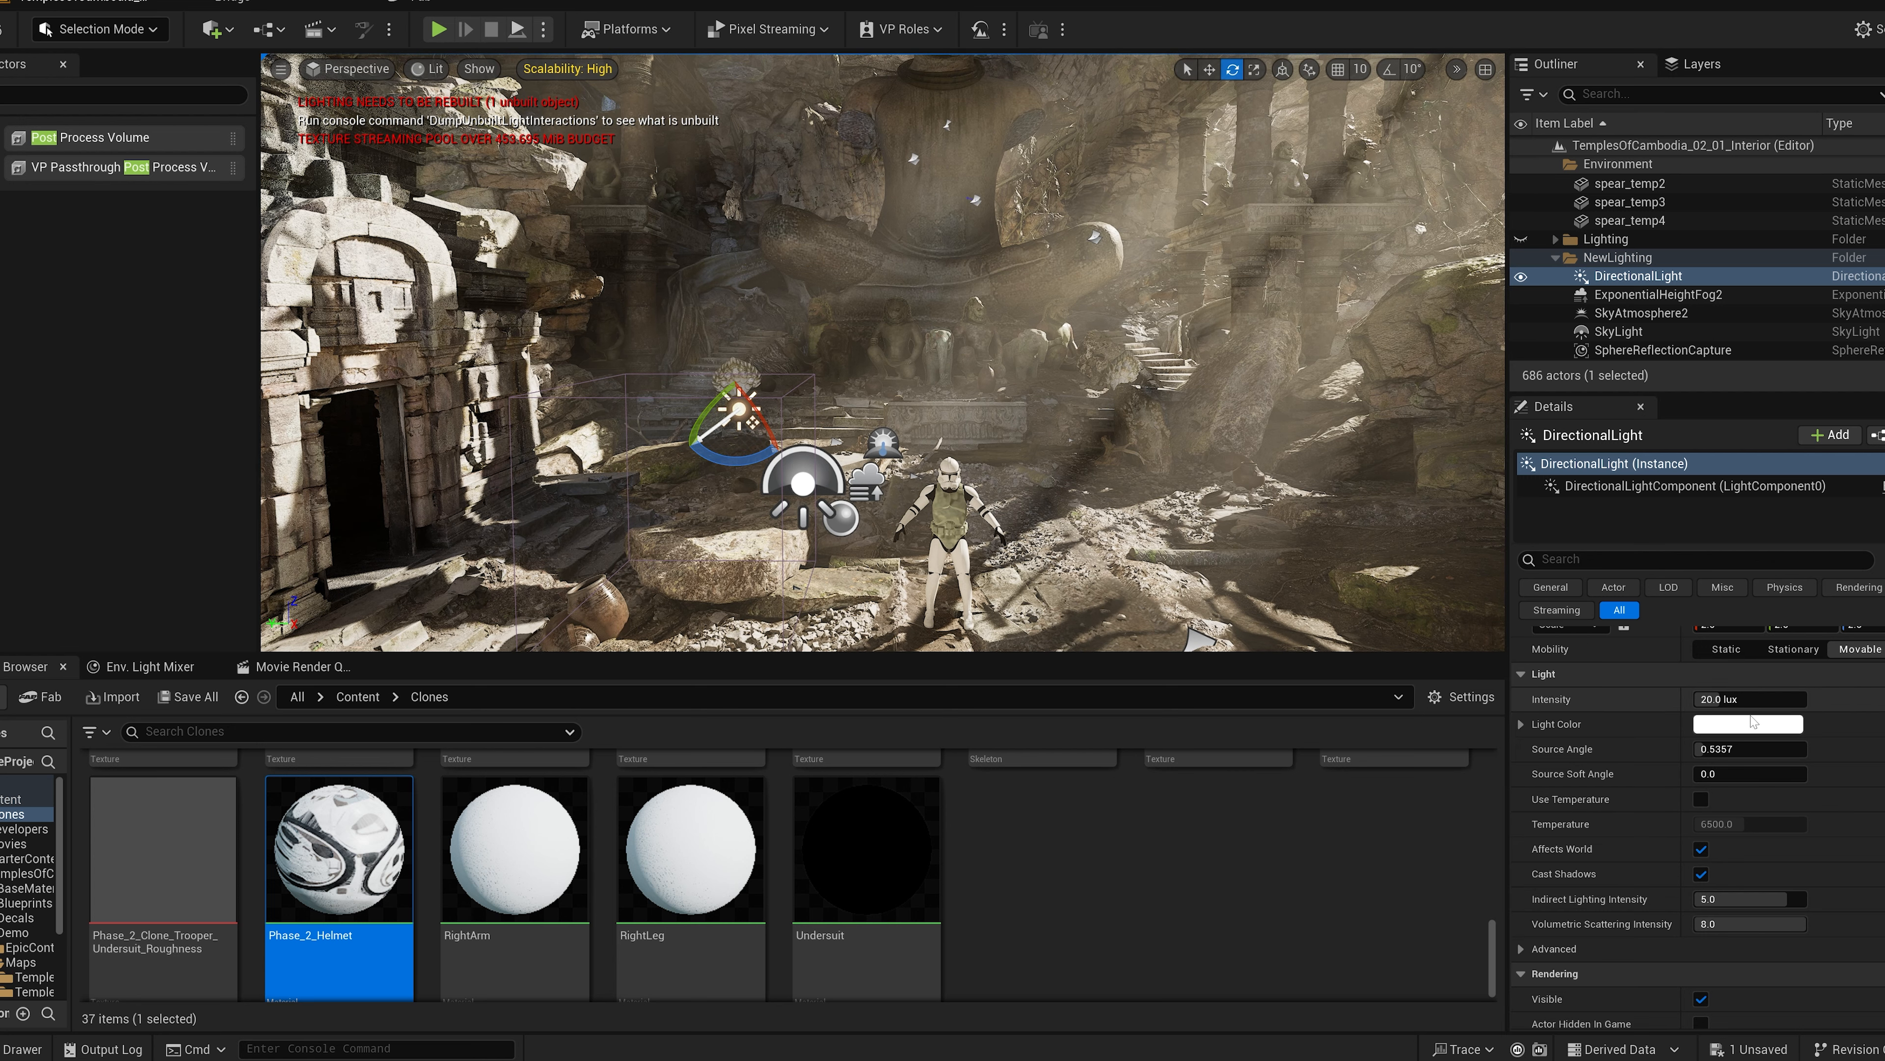
Step: Set the directional light's Indirect Lighting Intensity to 8 and its Intensity to 15 lux
left_click(1754, 921)
left_click(1771, 896)
type("8")
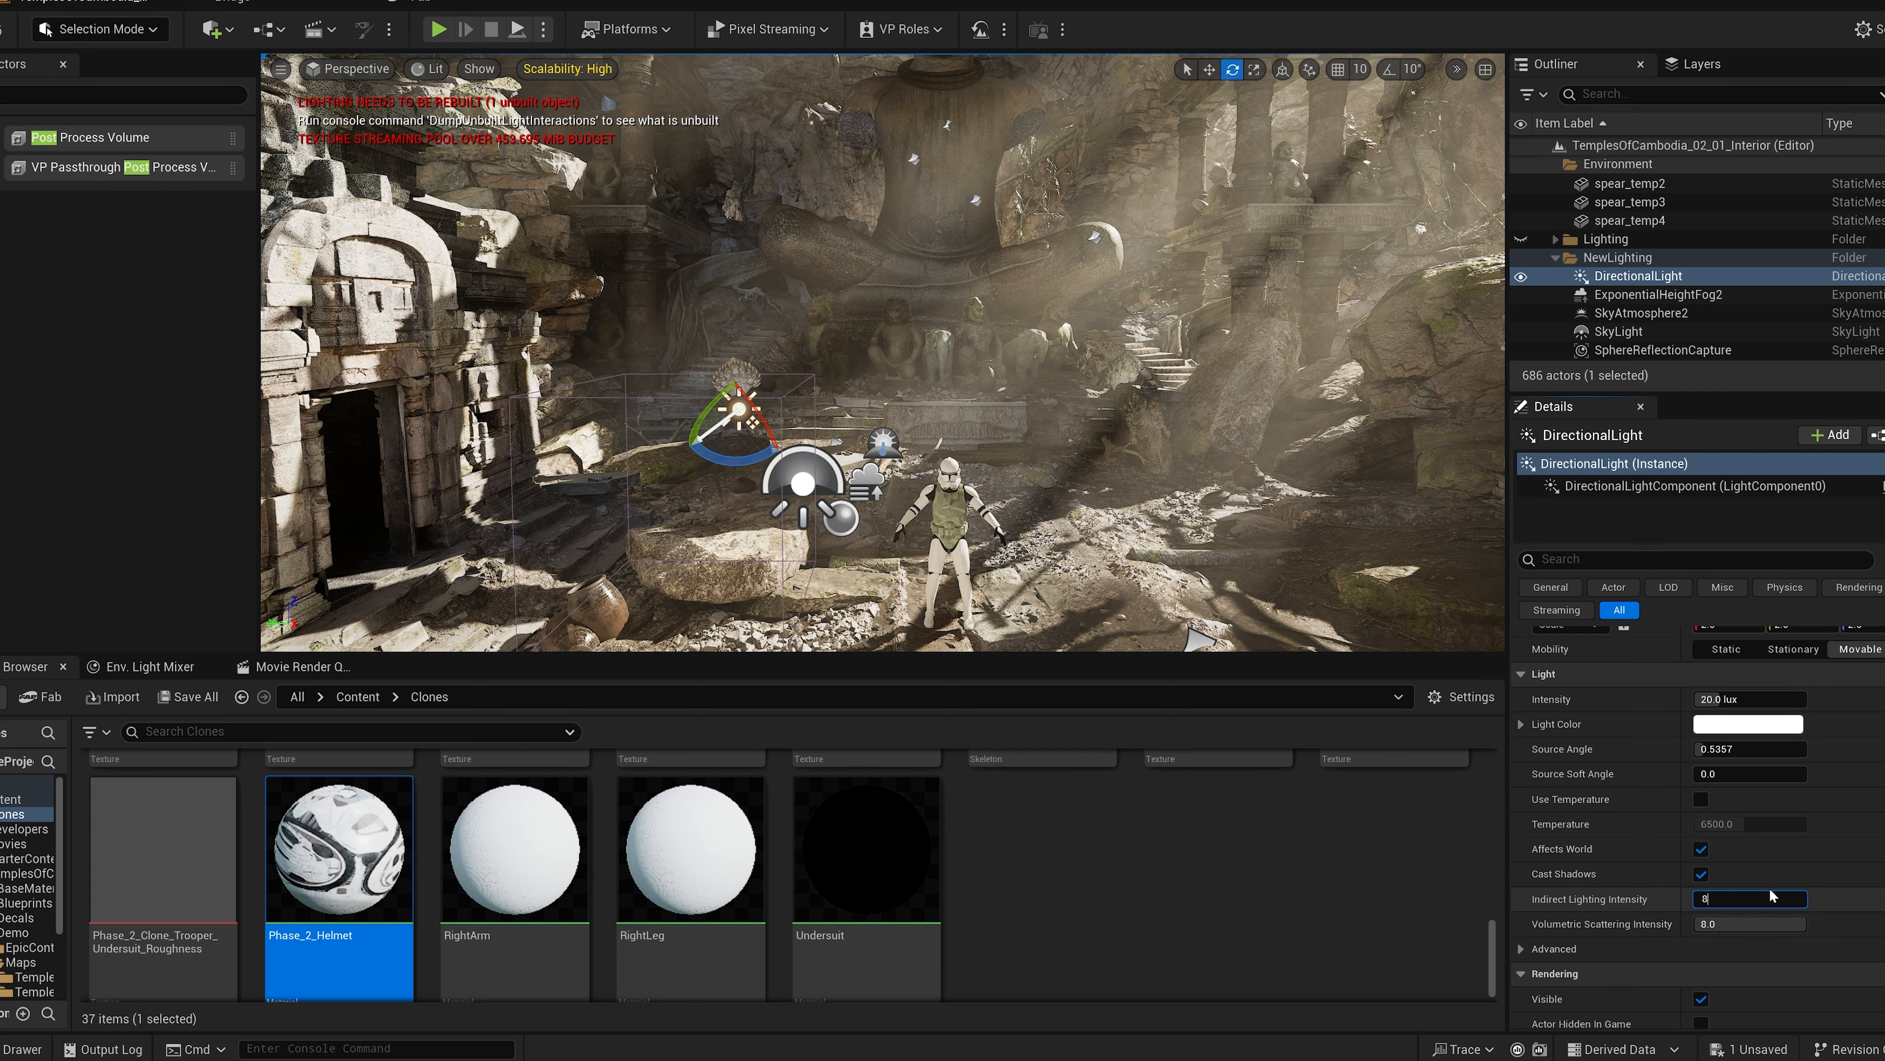
key("Return")
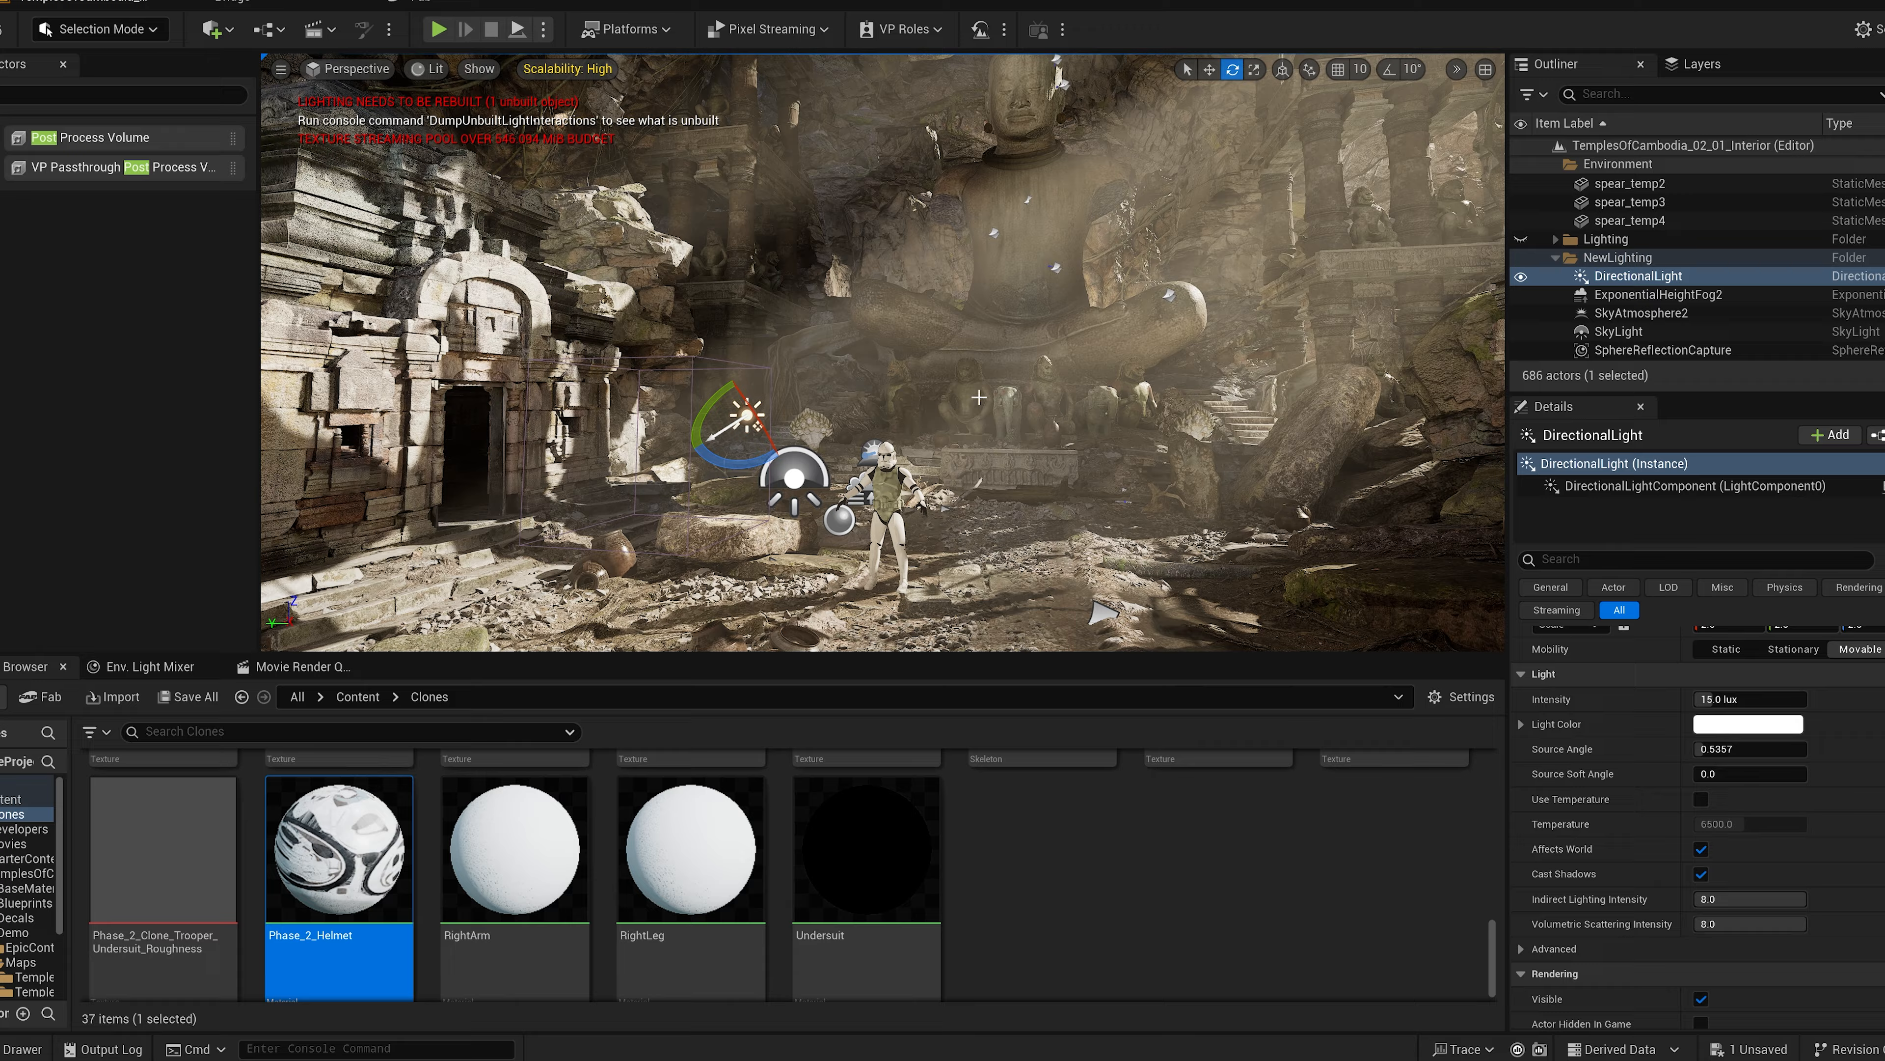
Step: Toggle the visibility of the NewLighting folder and examine the lit temple and clone trooper from different angles
right_click_drag(884, 353, 764, 256)
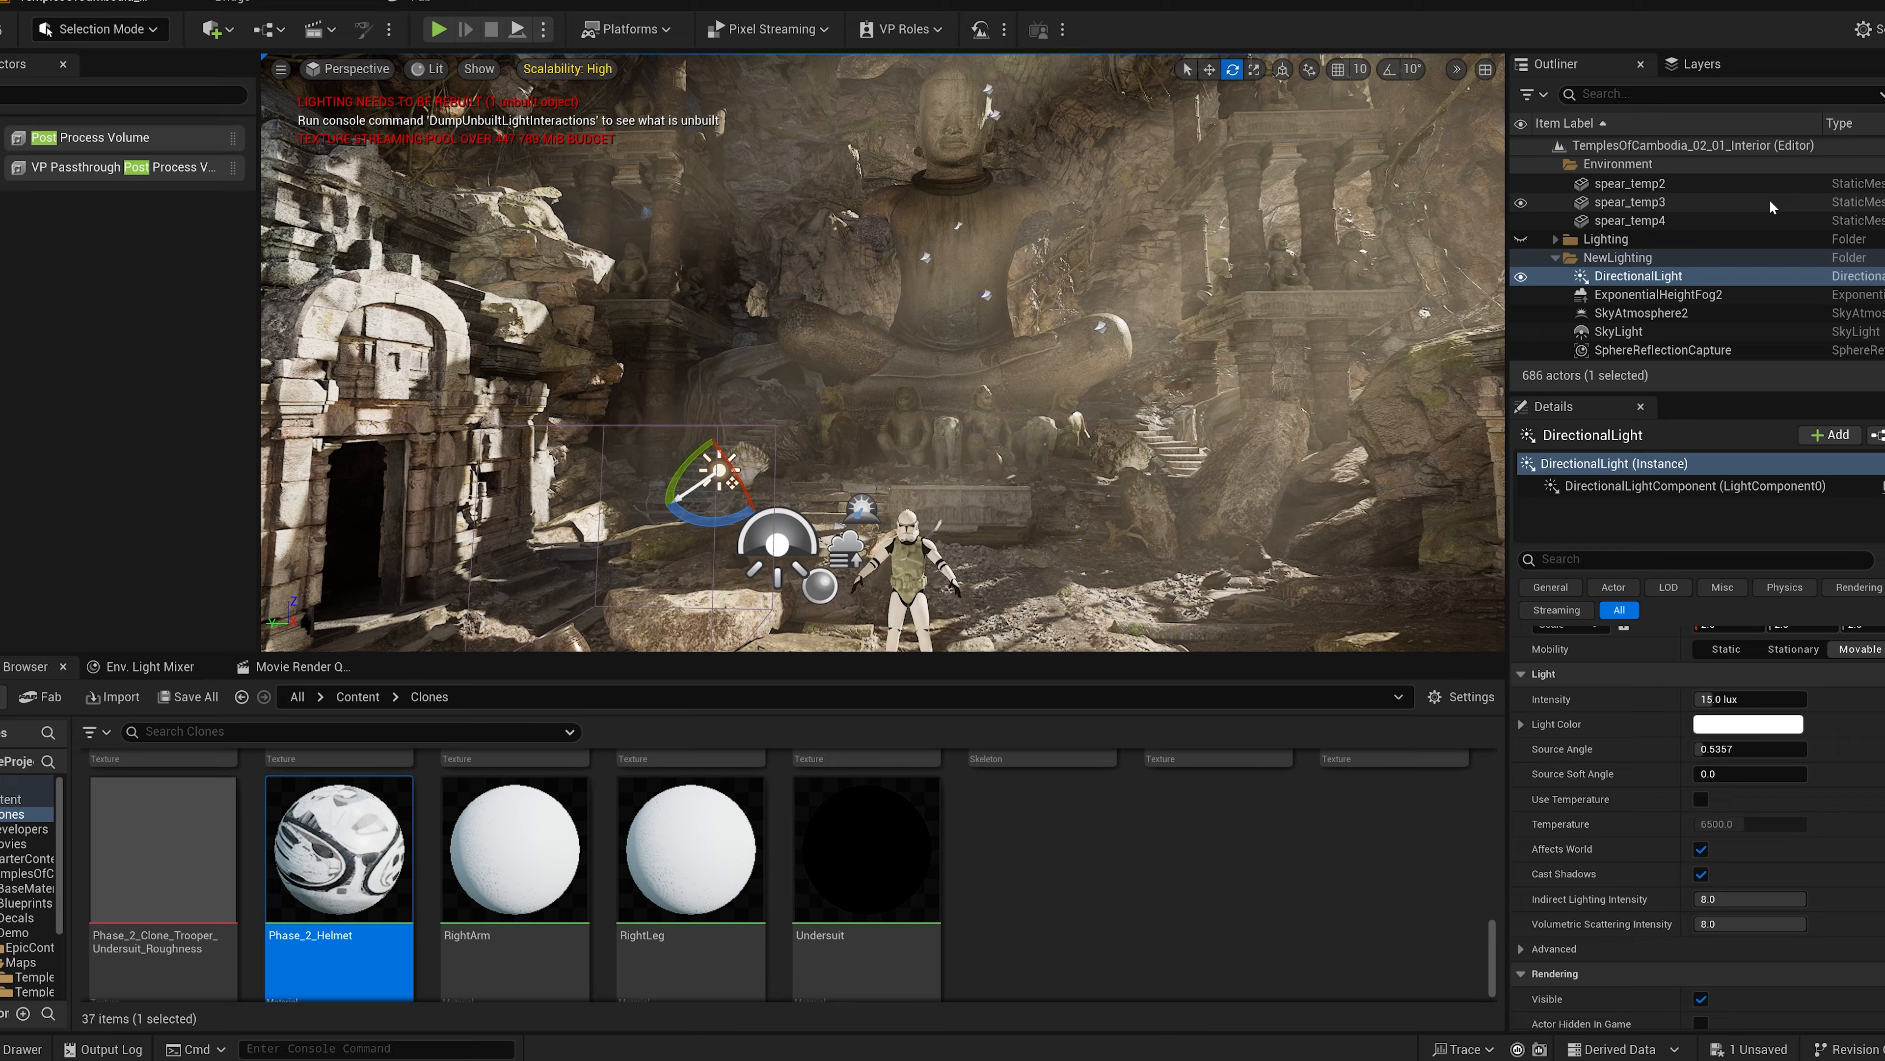
left_click(1522, 257)
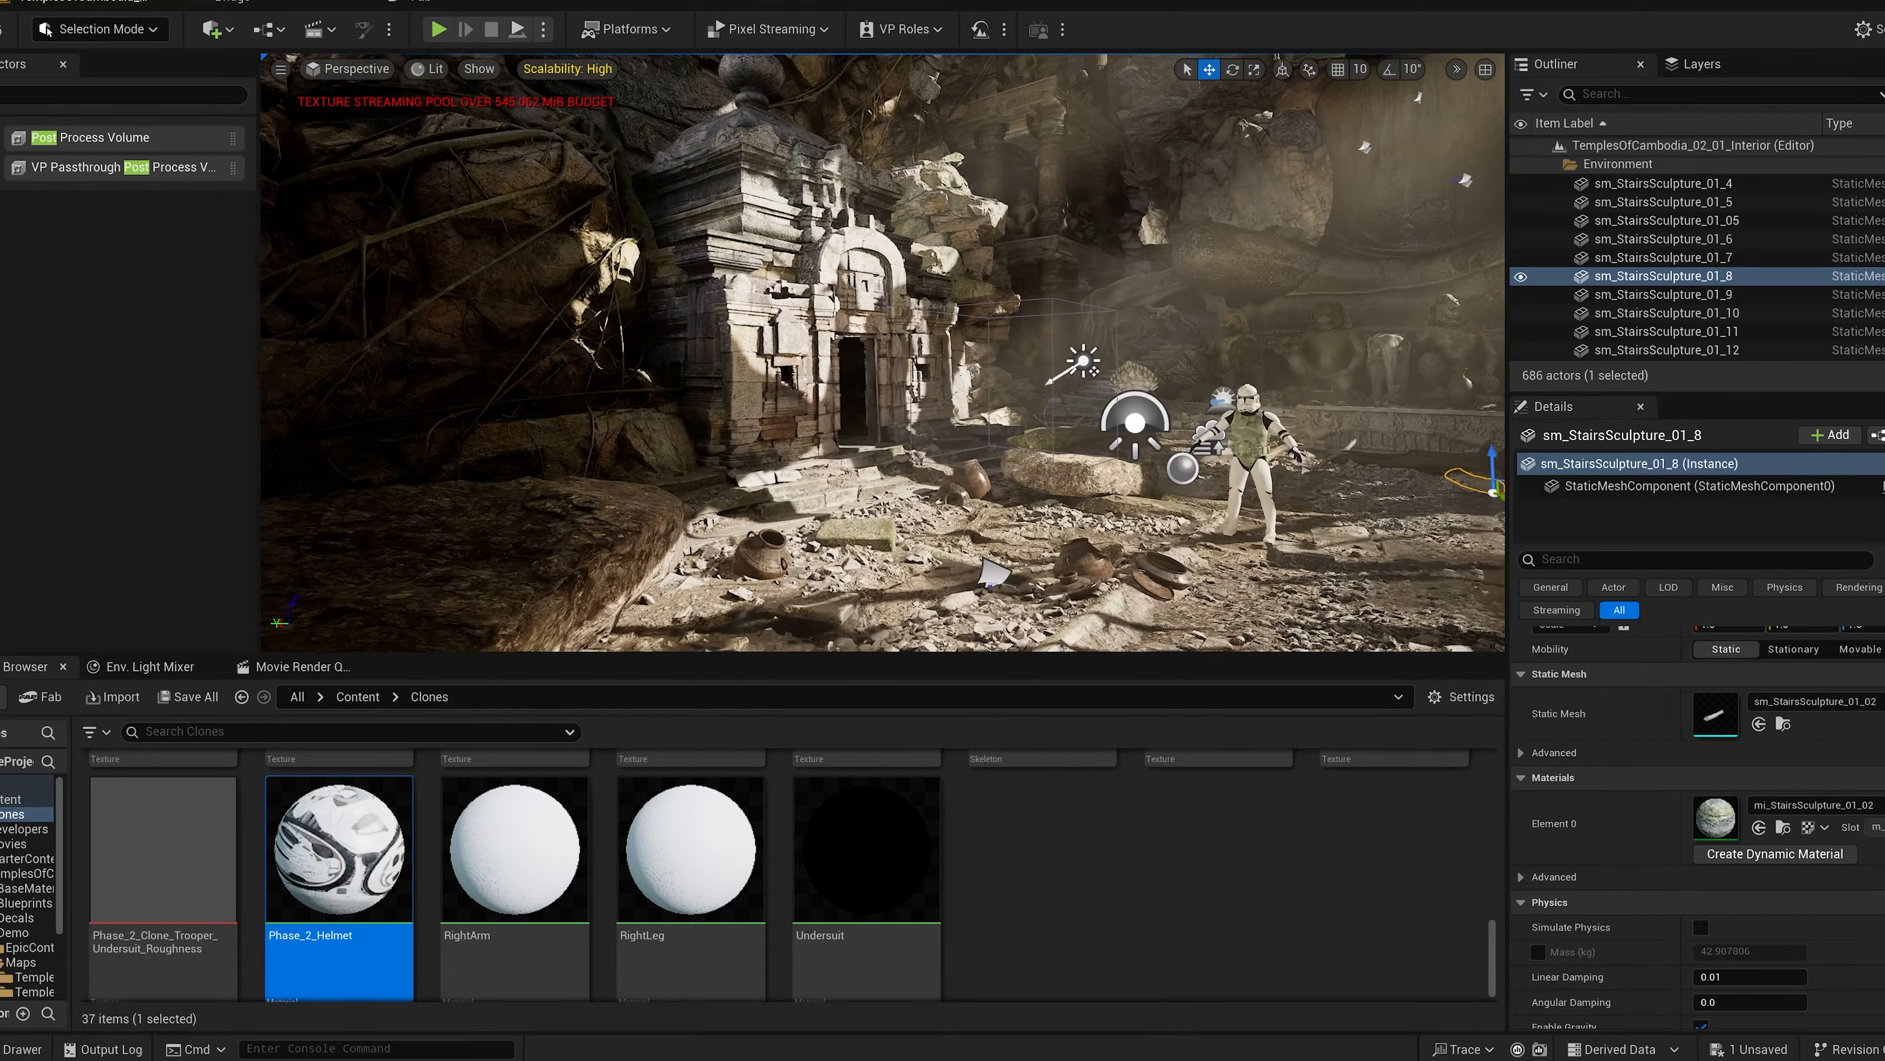
key("w")
right_click_drag(883, 353, 1143, 404)
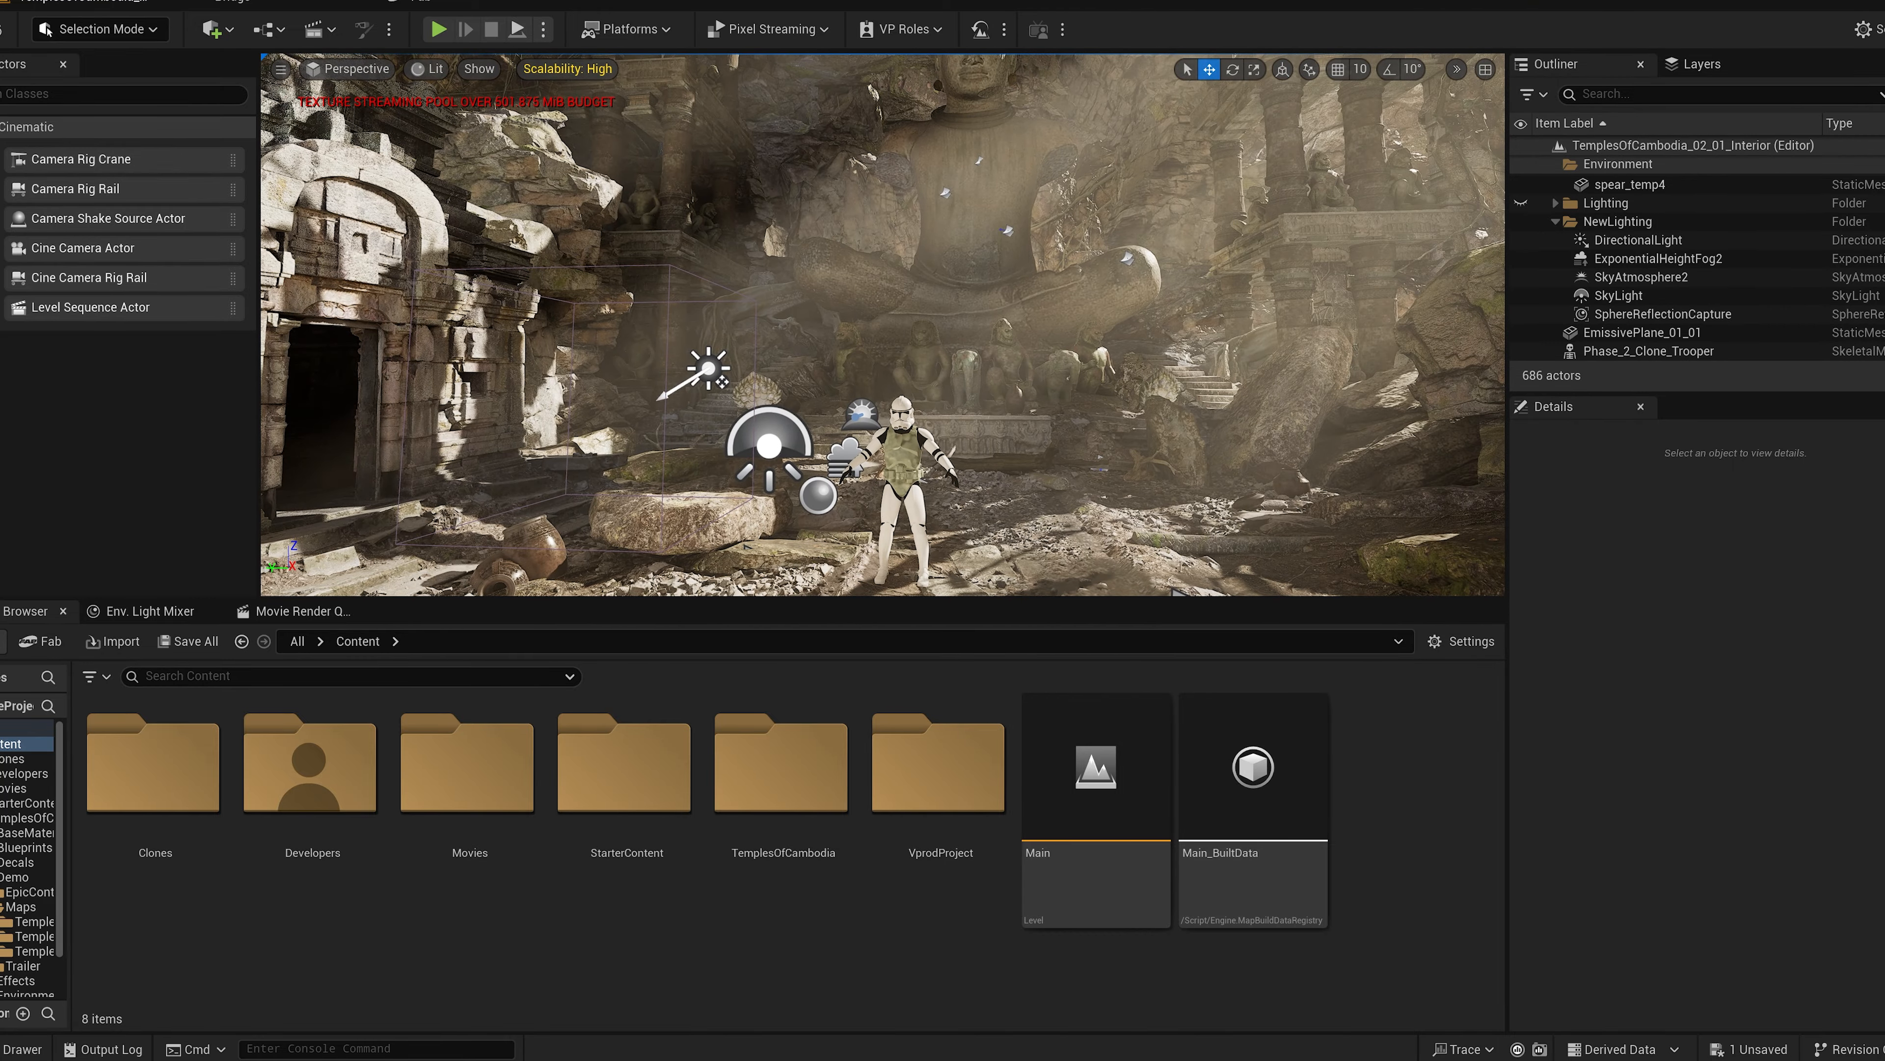
Step: Bring up the Cinematics asset creation options in the Content folder
right_click(1394, 804)
mouse_move(1469, 643)
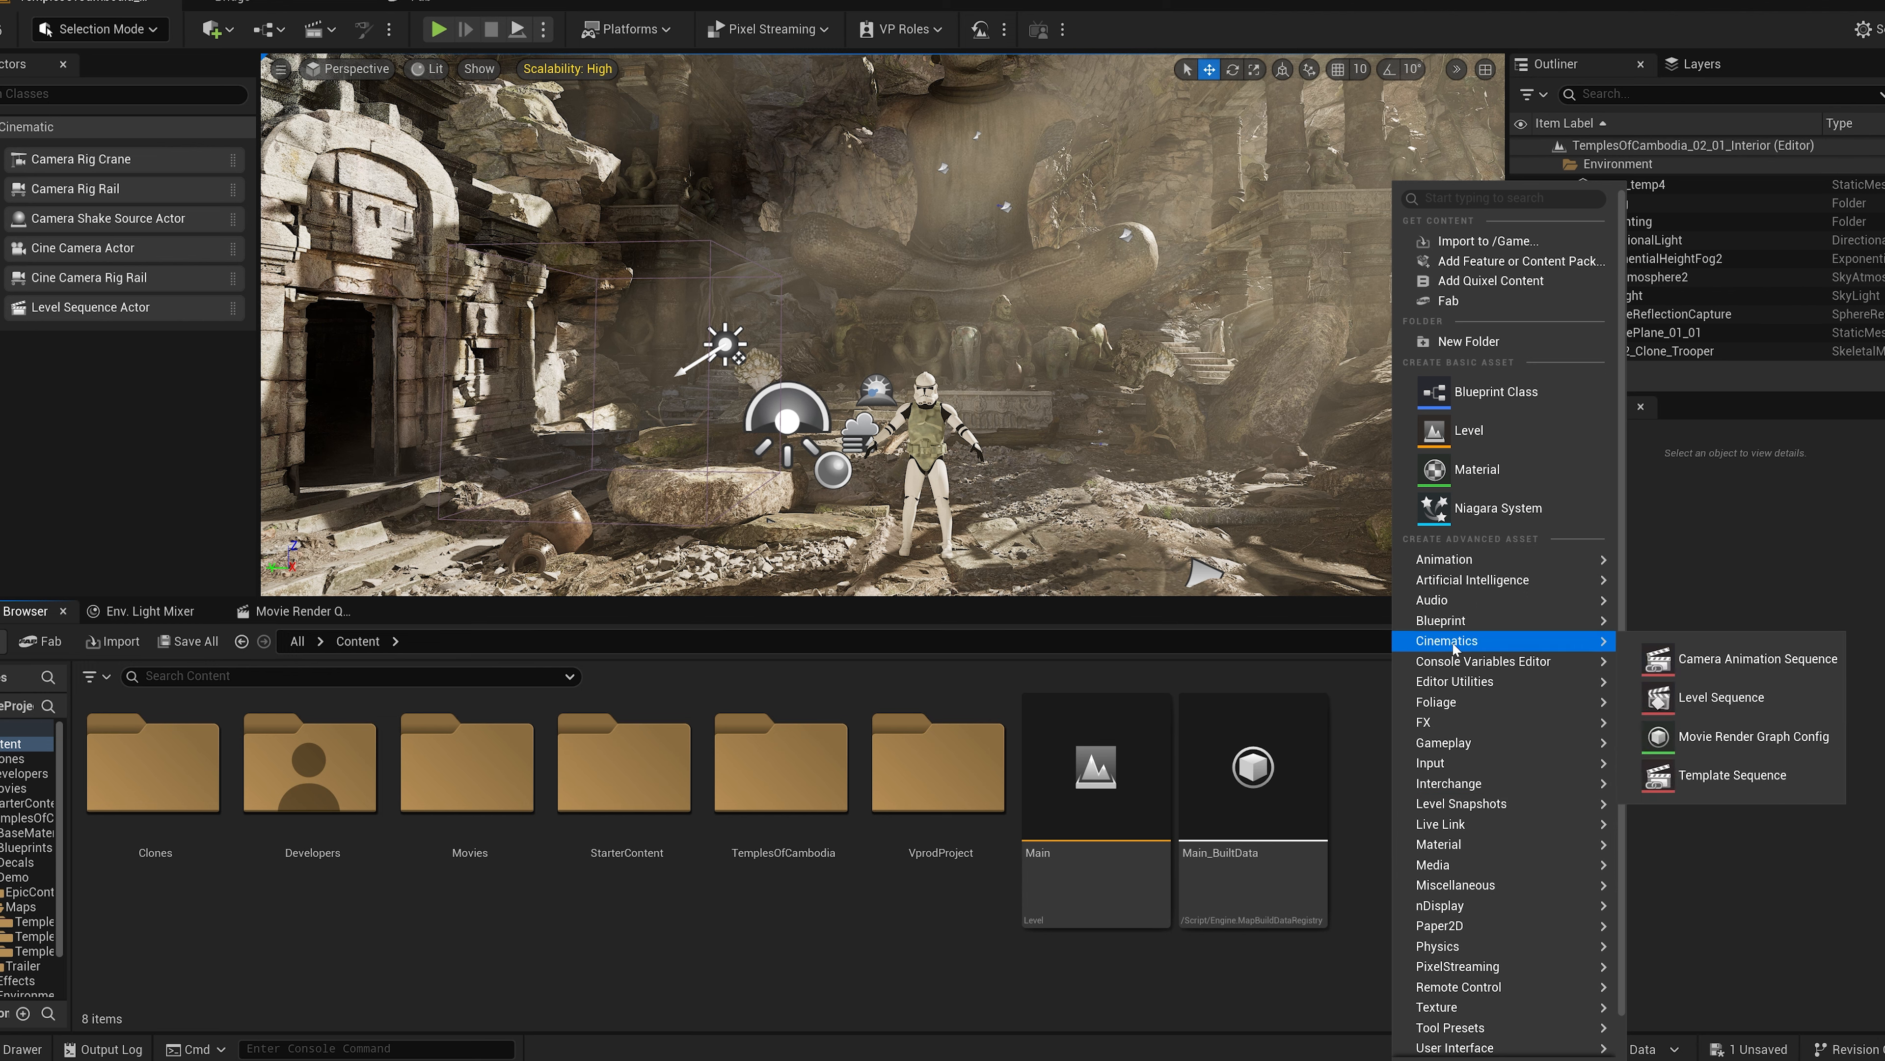